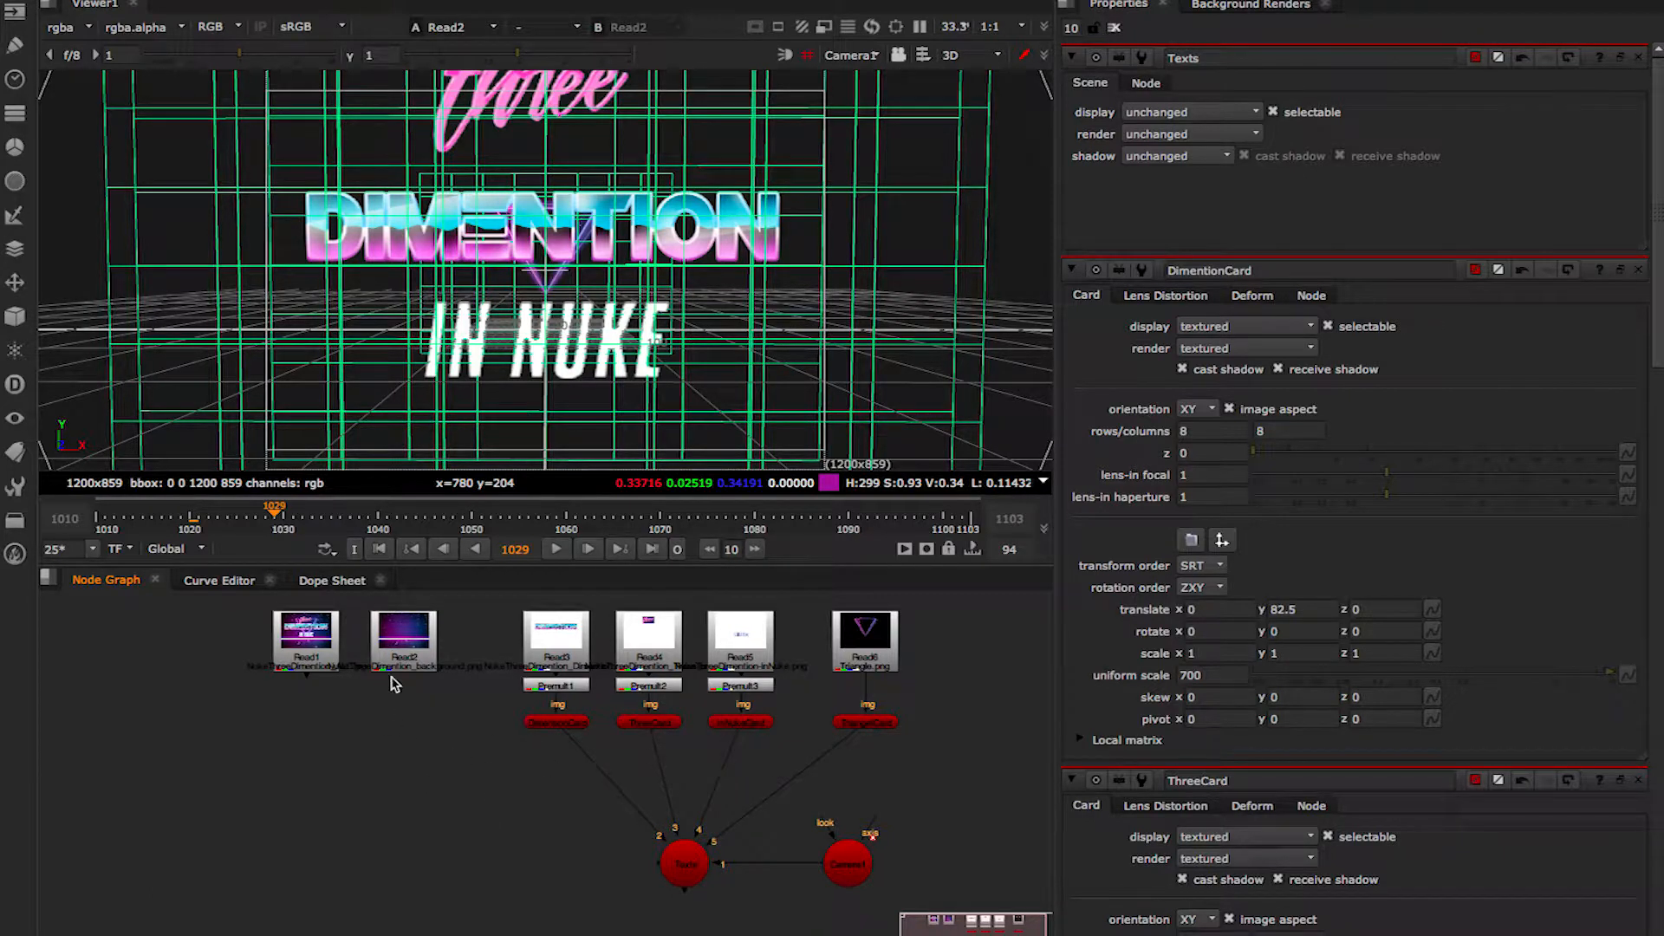
Display the Read2 background image in the viewer and add a ReadGeo node below it.
click(404, 642)
key(1)
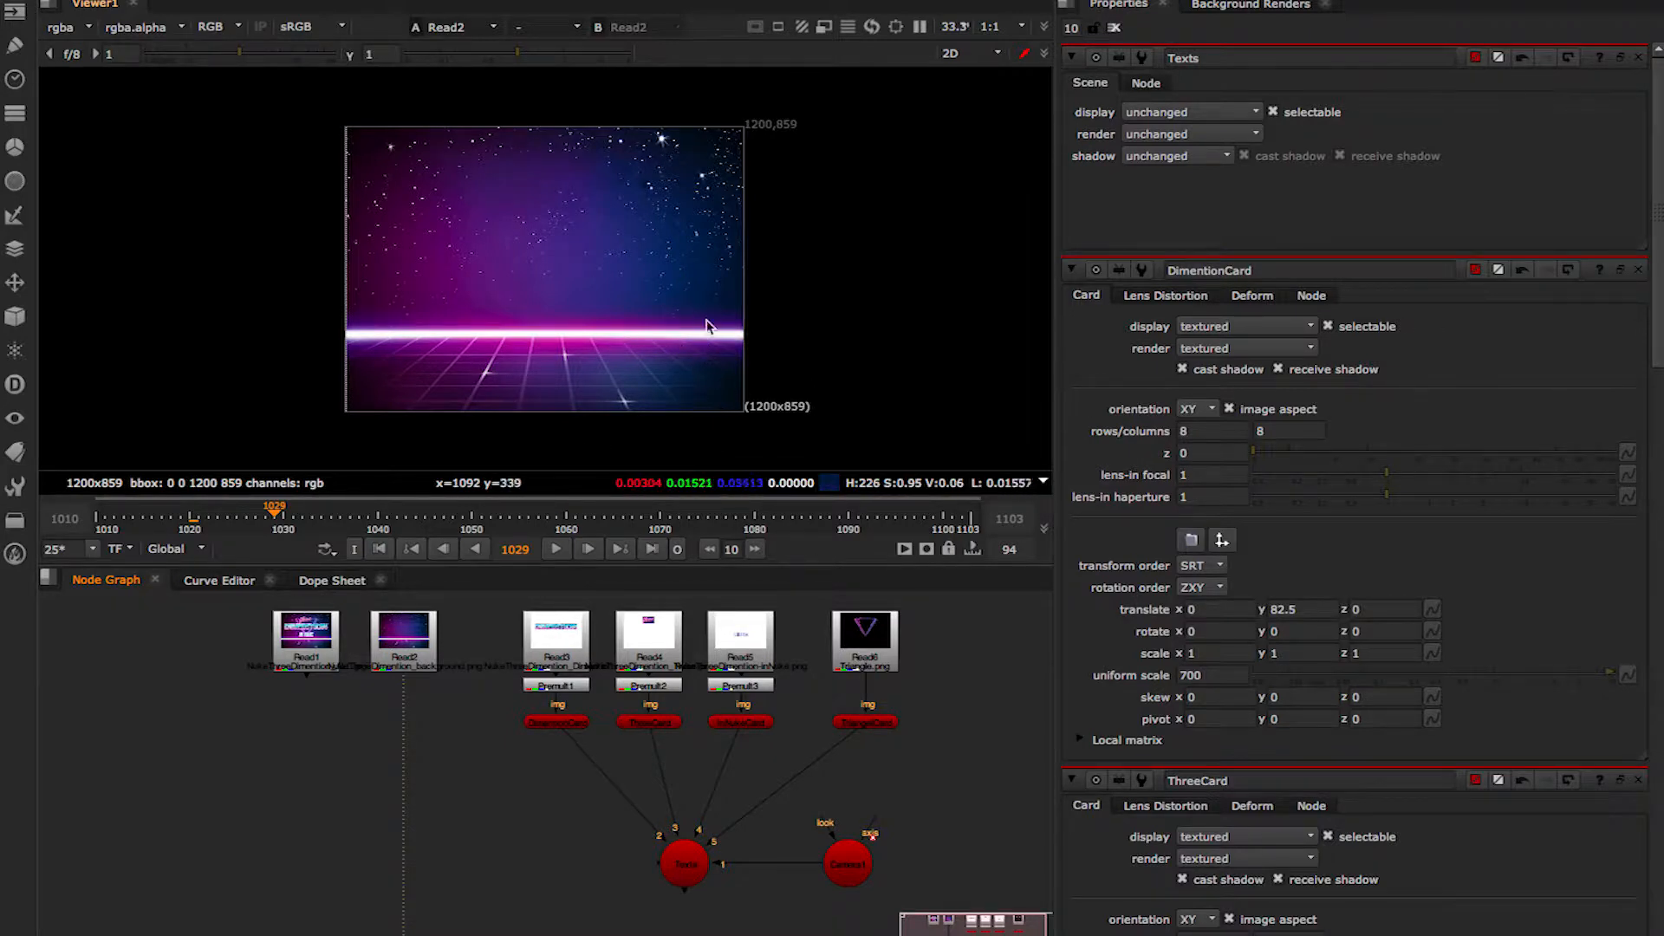
click(445, 735)
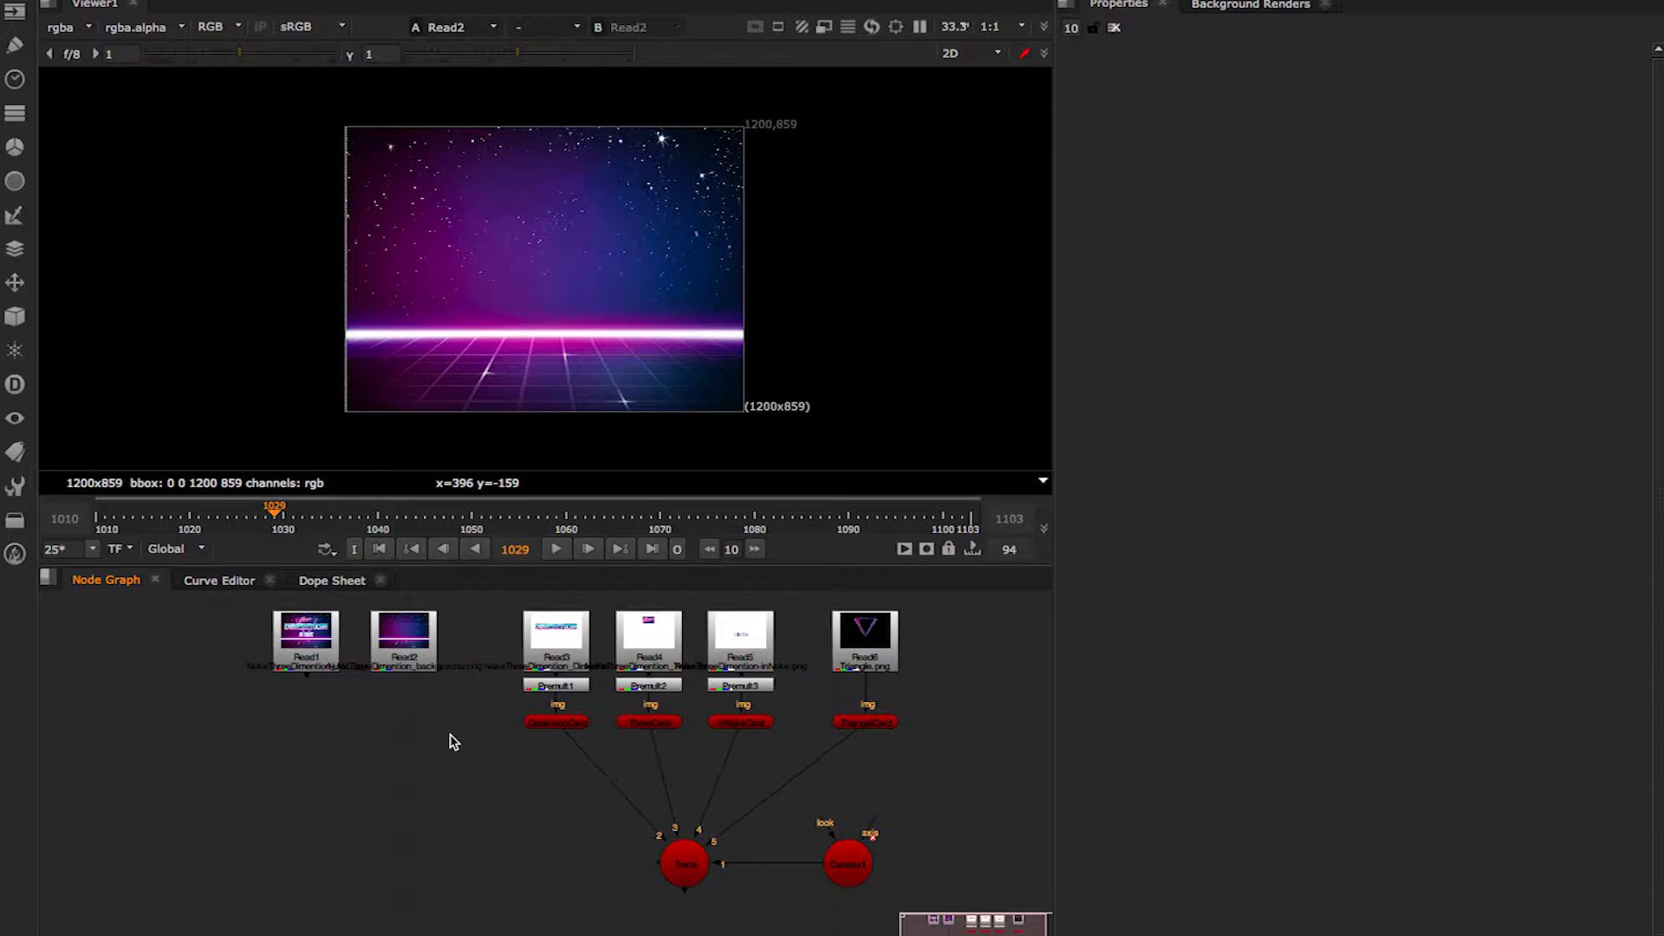
key(Tab)
text(reee)
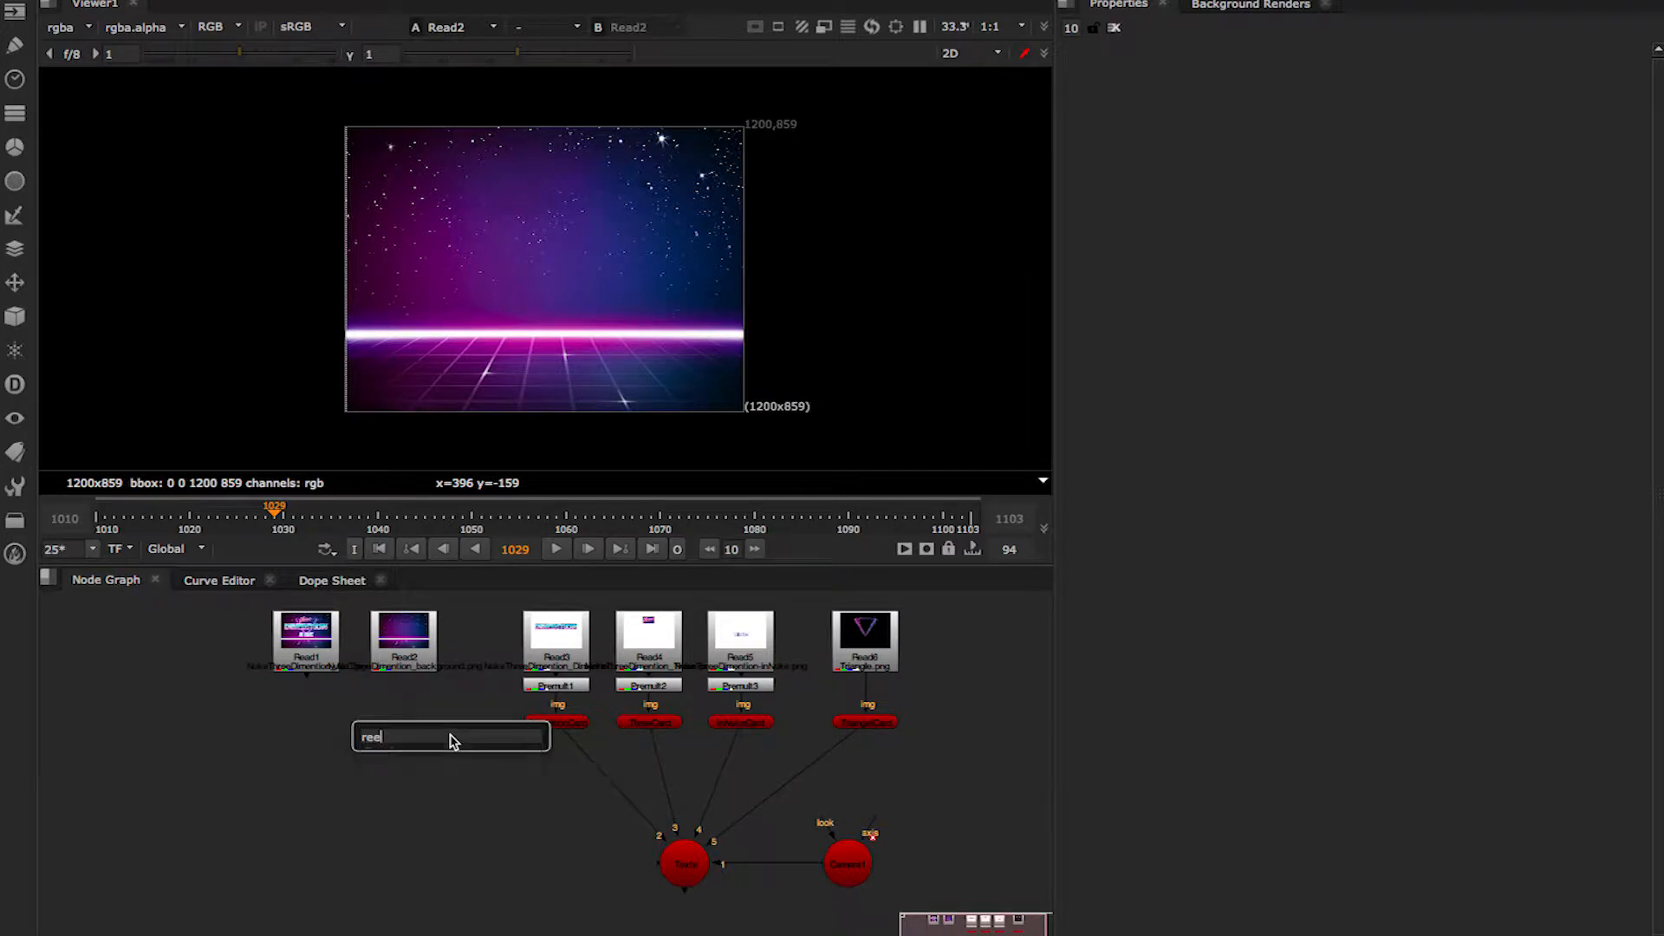
key(BackSpace)
key(BackSpace)
text(l)
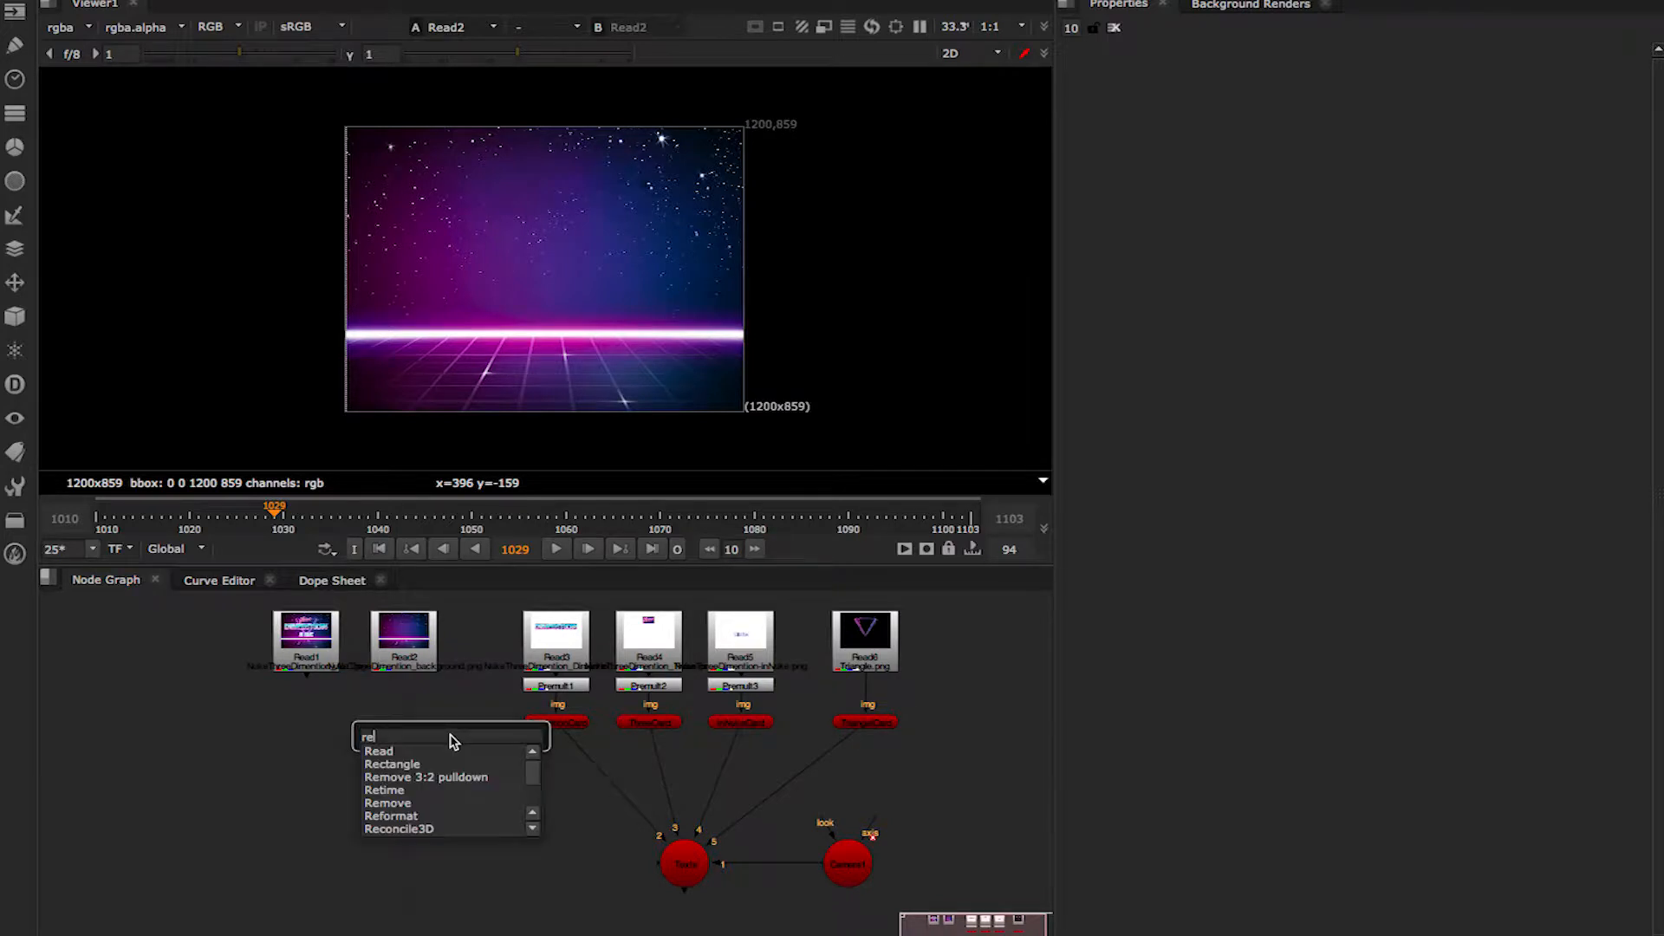
text(ad)
click(416, 767)
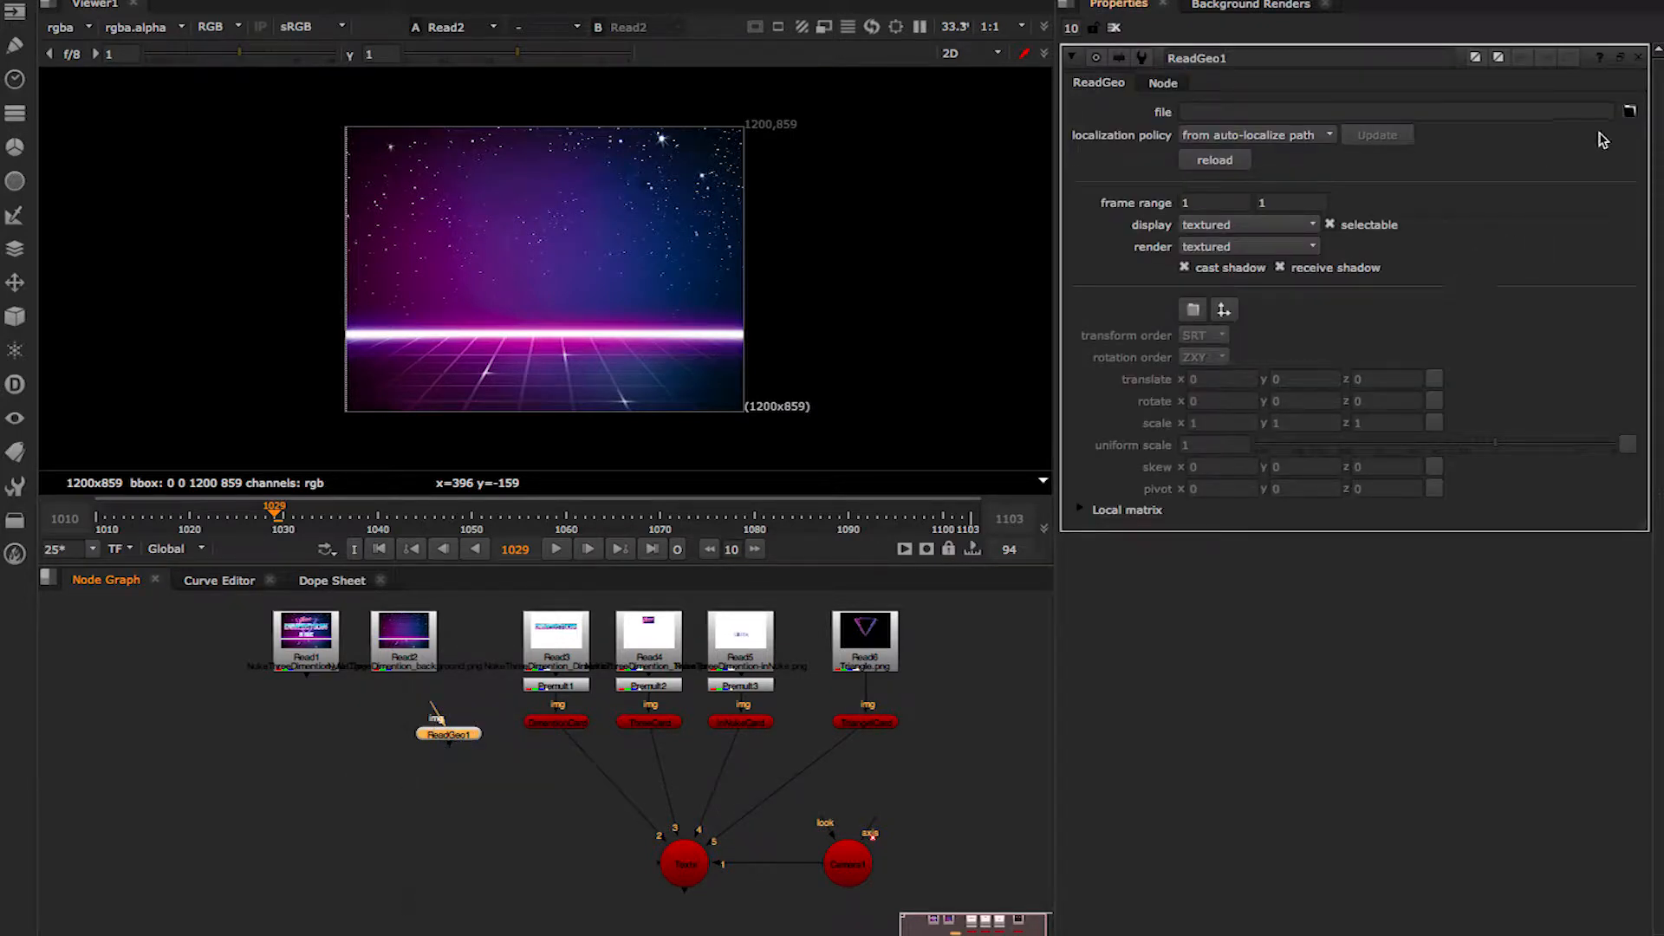
Load Ground_MSH.fbx into the new ReadGeo node.
click(1630, 110)
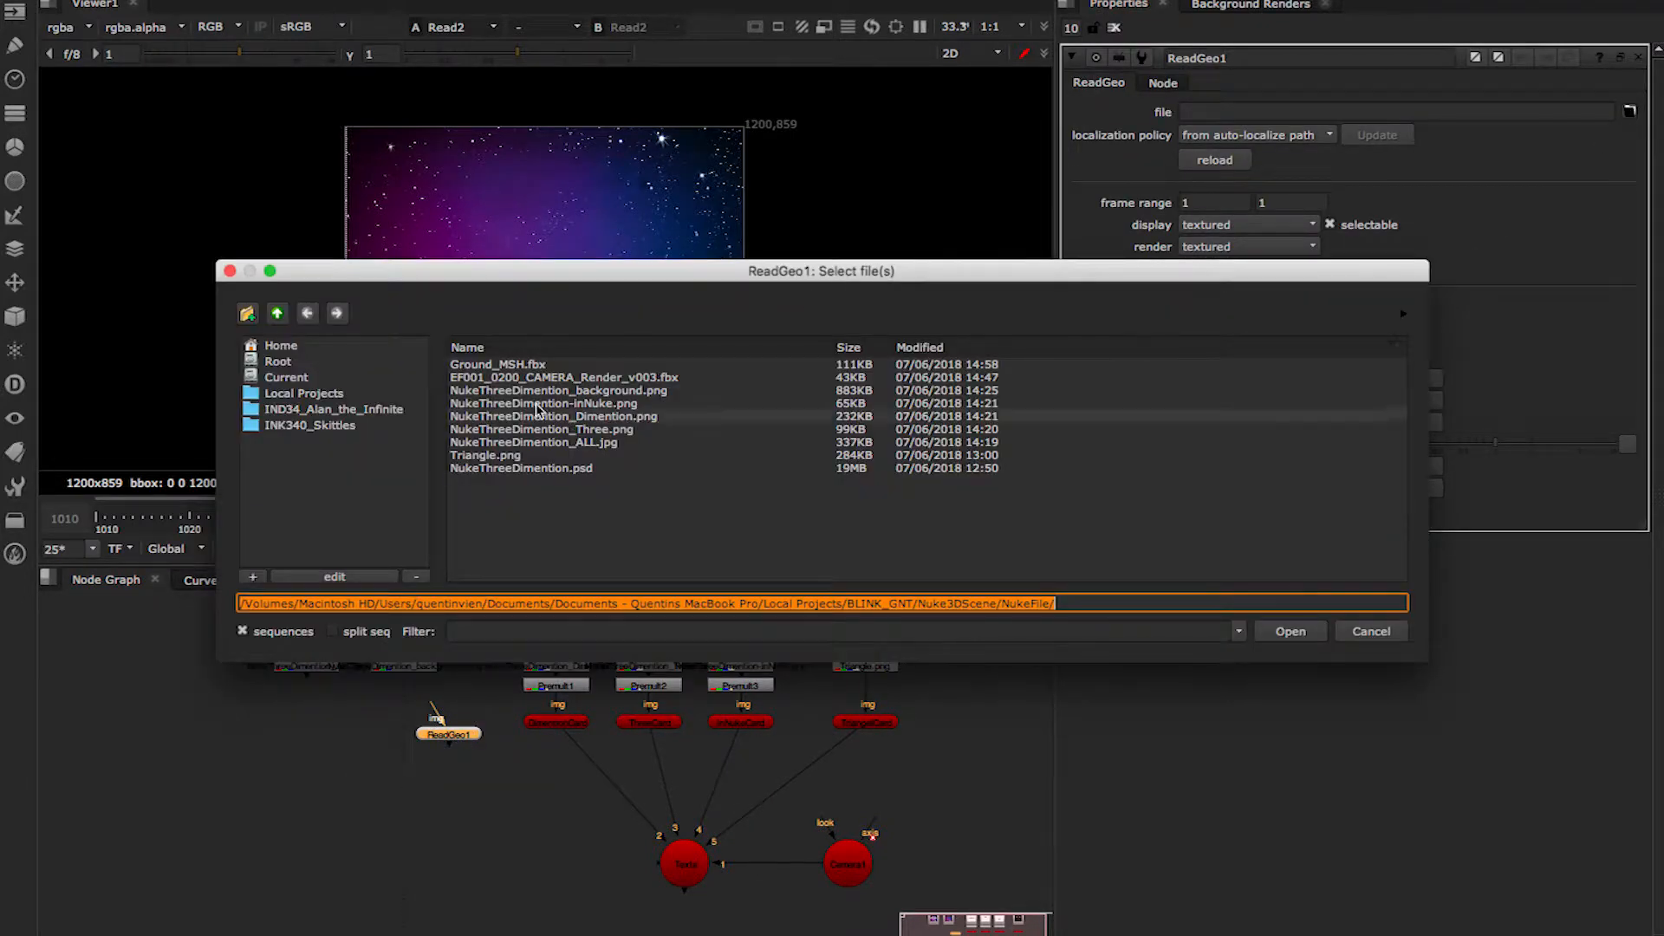
click(523, 365)
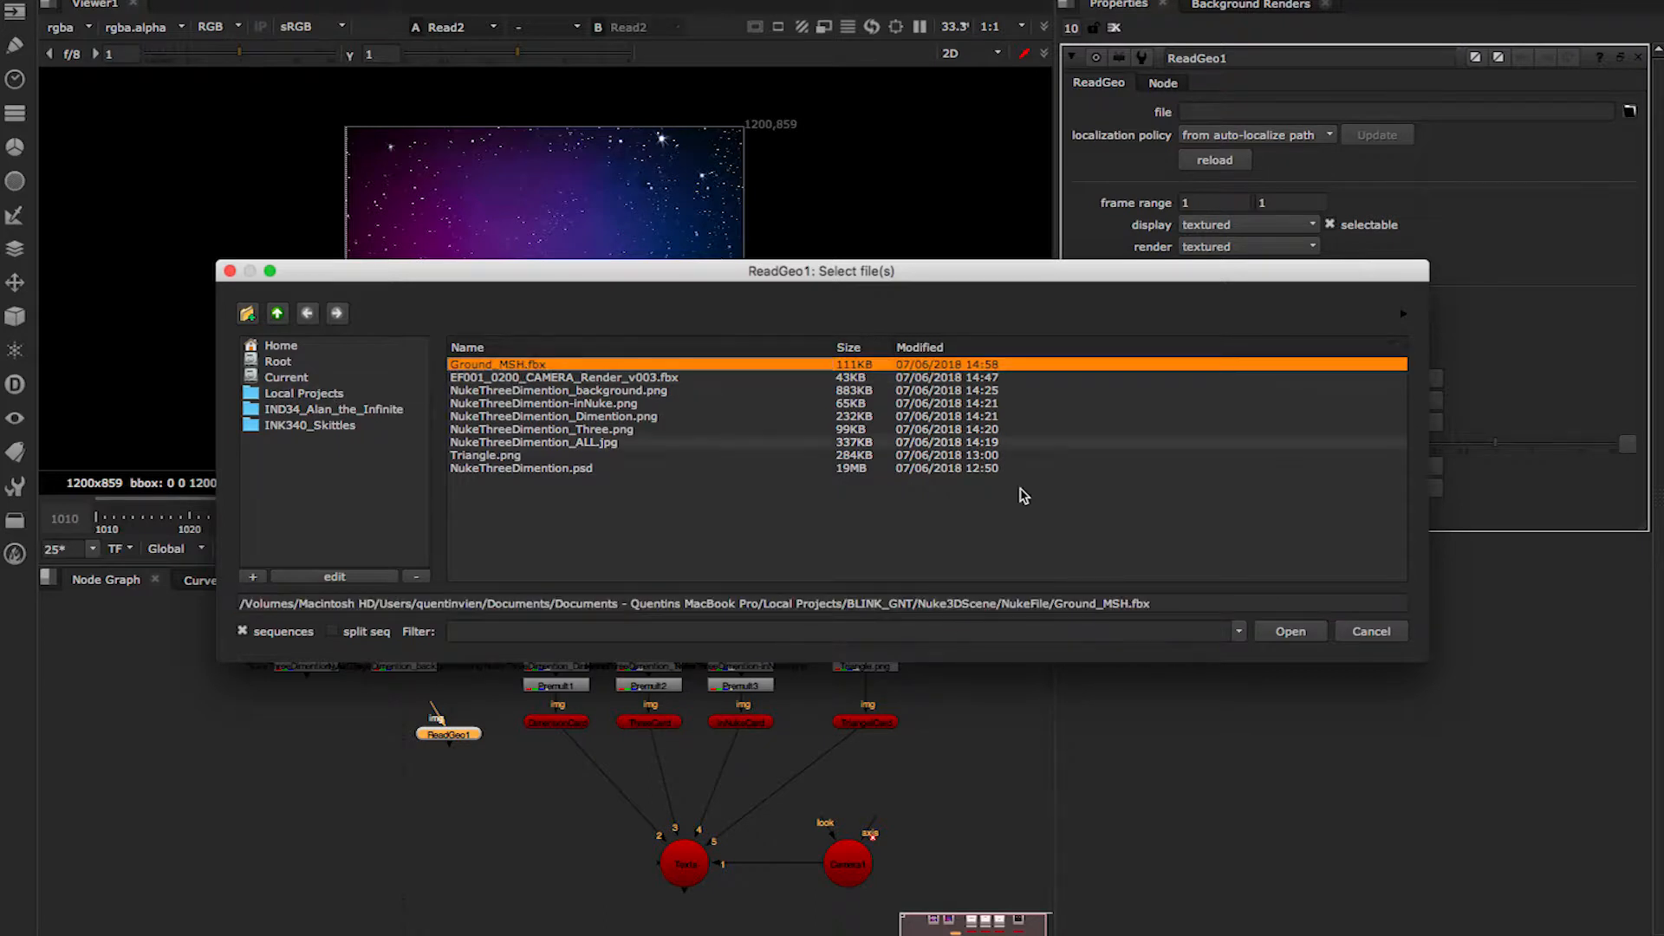
click(1291, 631)
drag(435, 750, 436, 755)
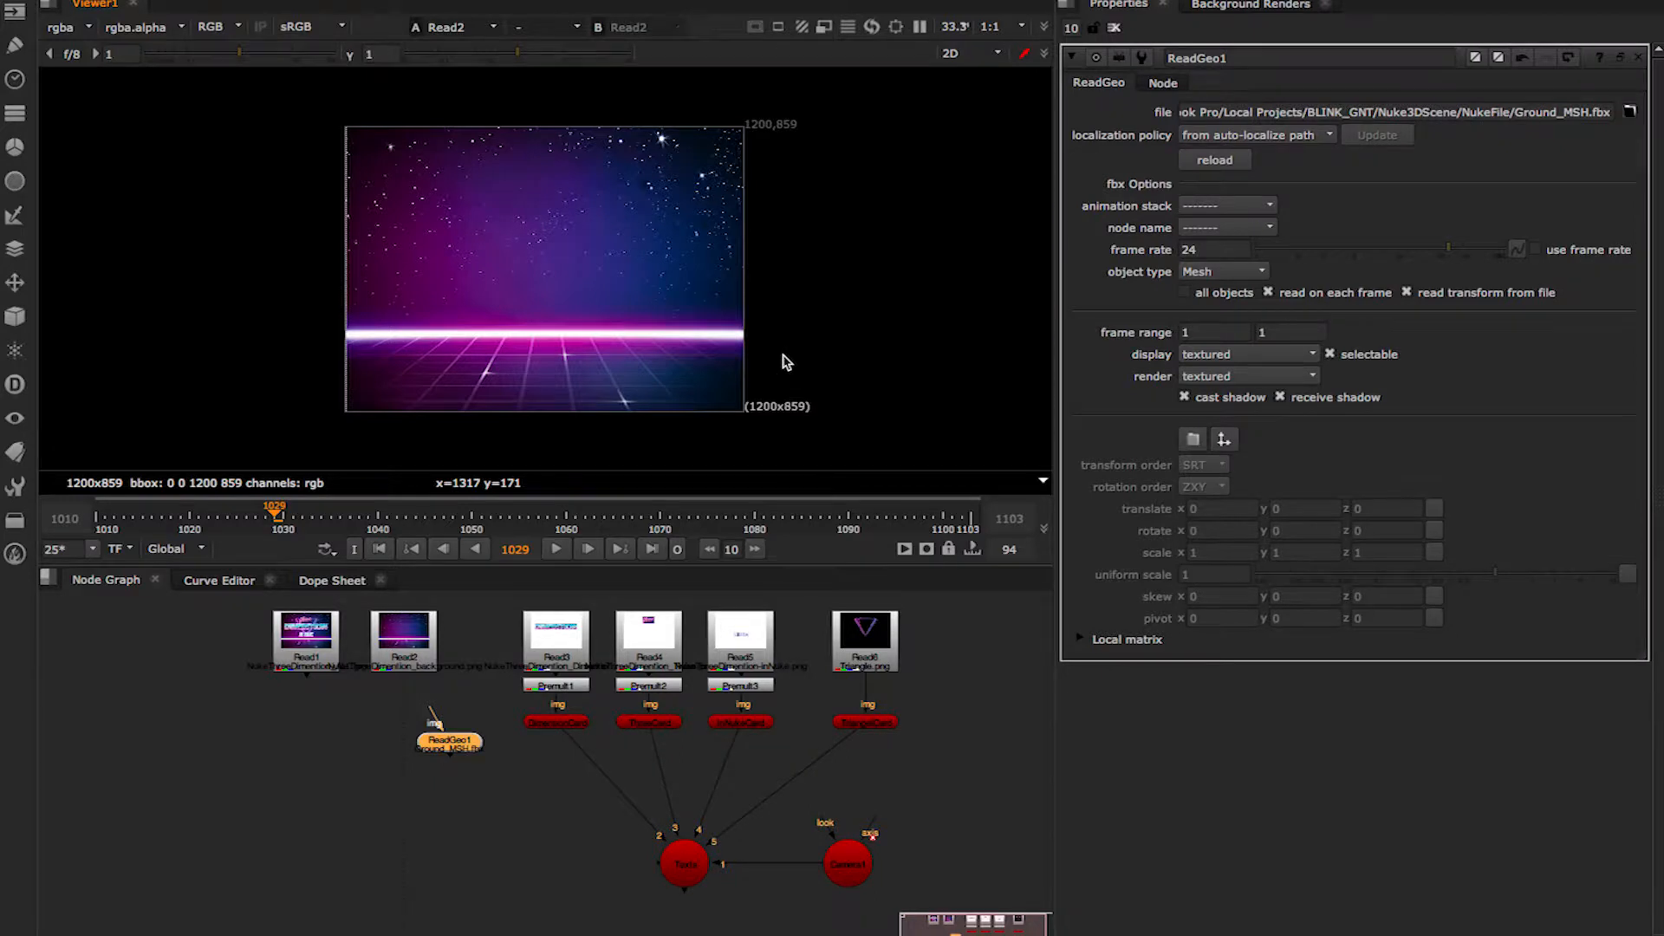
Switch the viewer to 3D, close the open properties and show the Texts scene to examine its title cards from the front.
key(Tab)
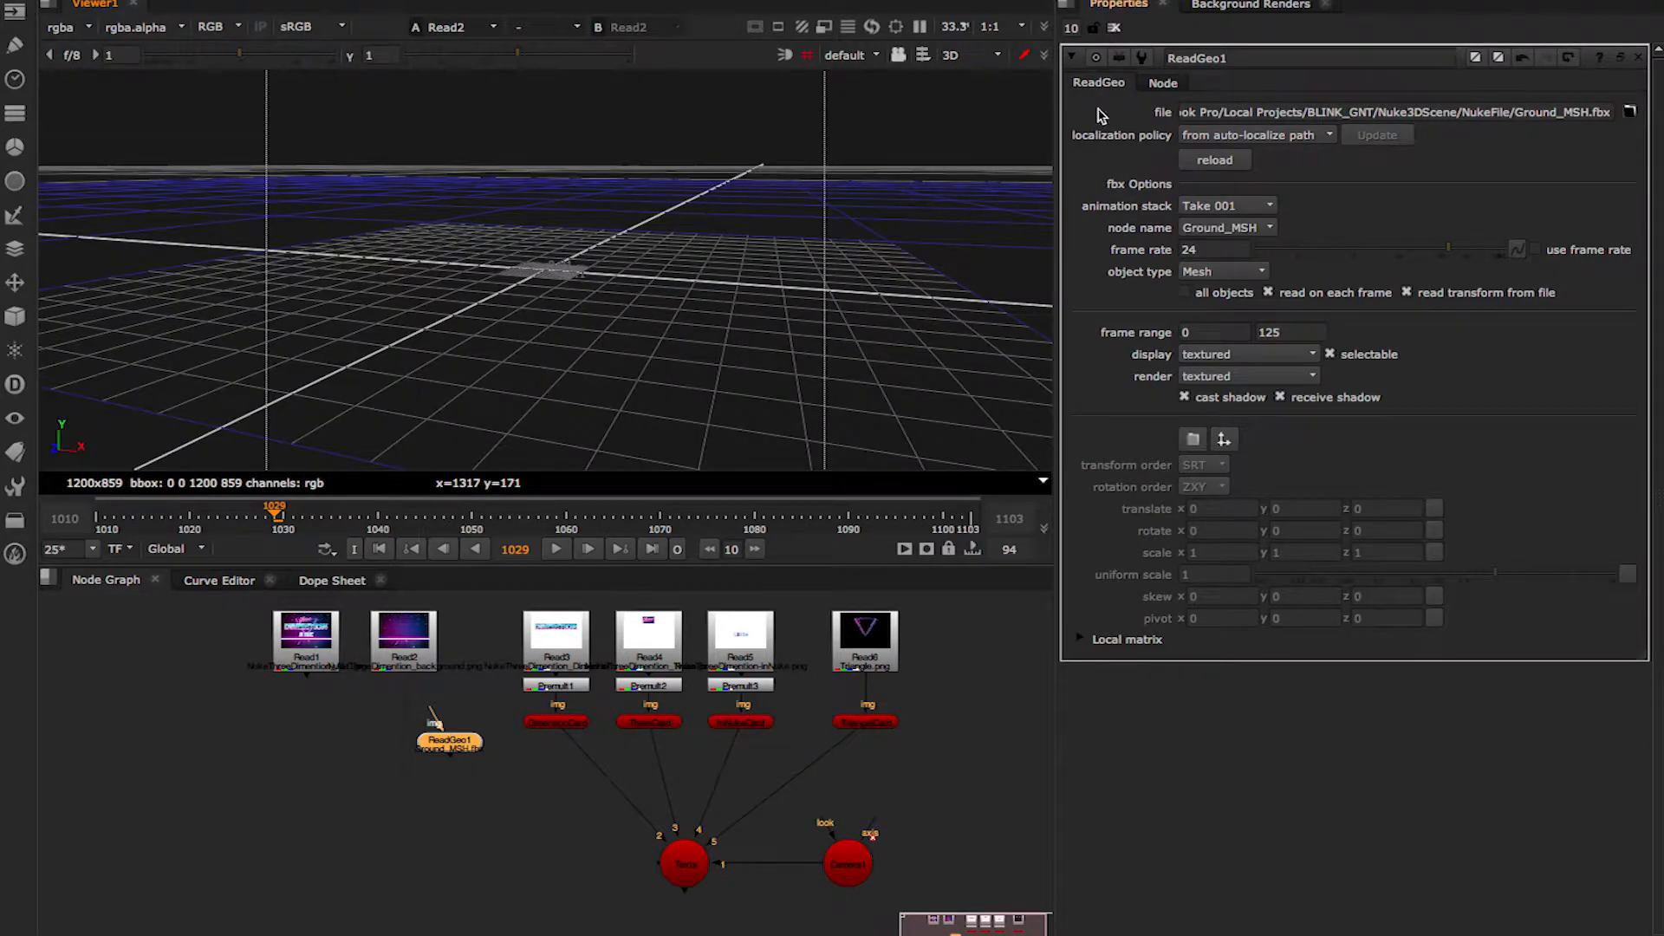
click(1116, 29)
double_click(685, 864)
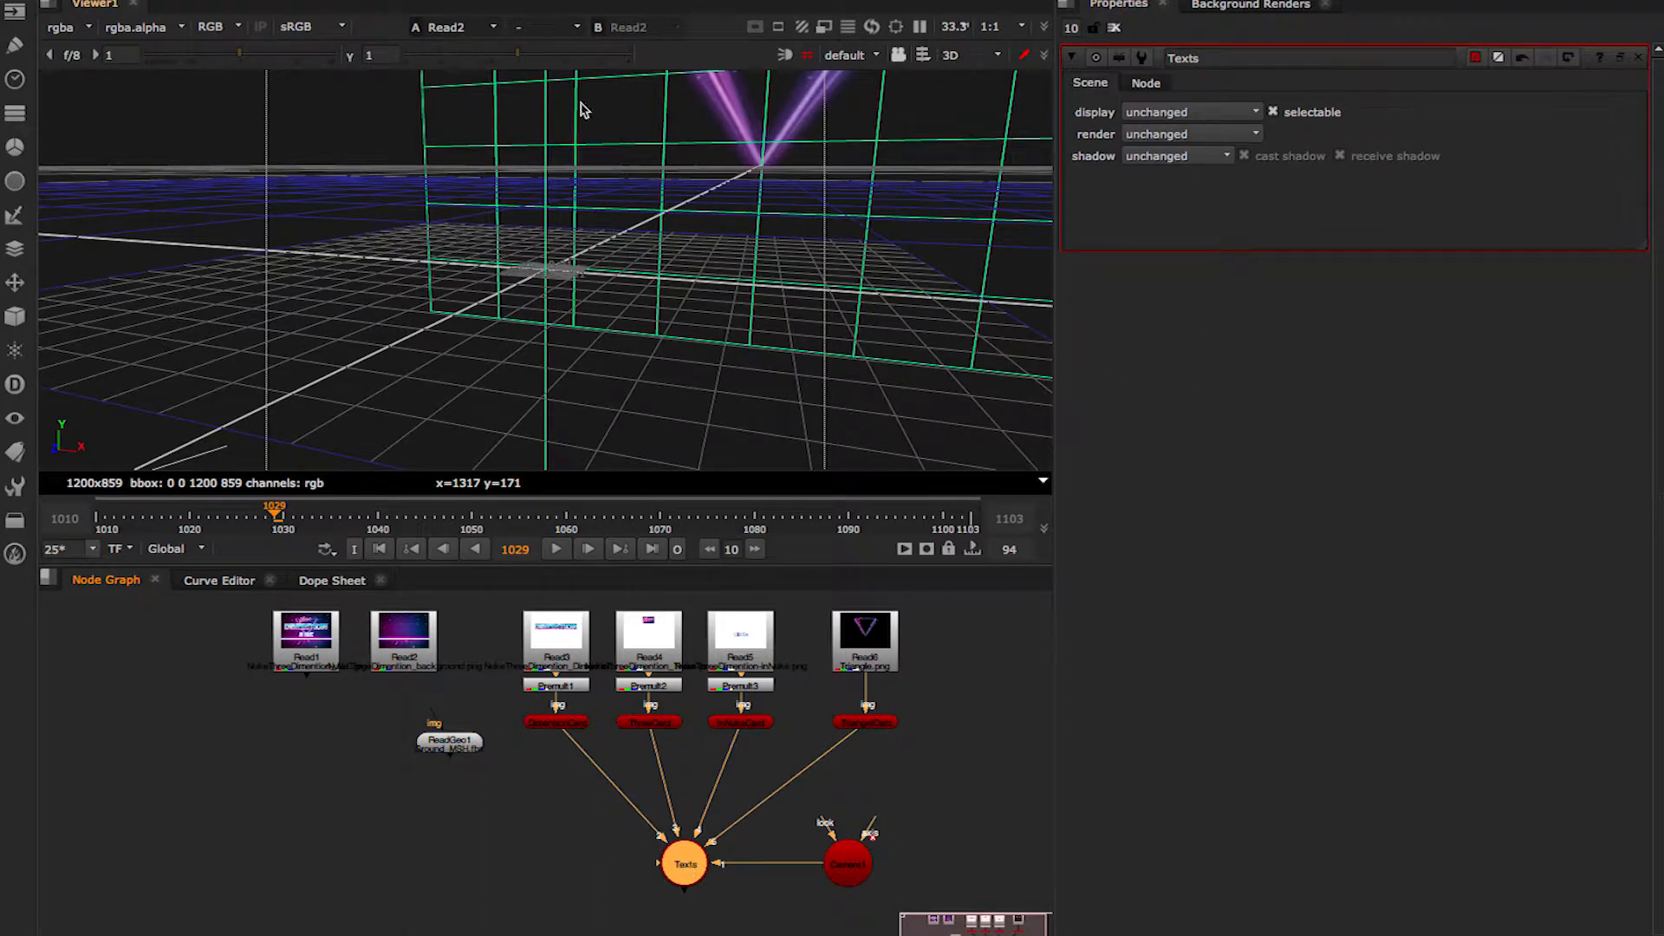
scroll(737, 226, down, 10)
alt+drag(736, 223, 642, 285)
alt+right_drag(642, 285, 751, 256)
scroll(751, 255, down, 10)
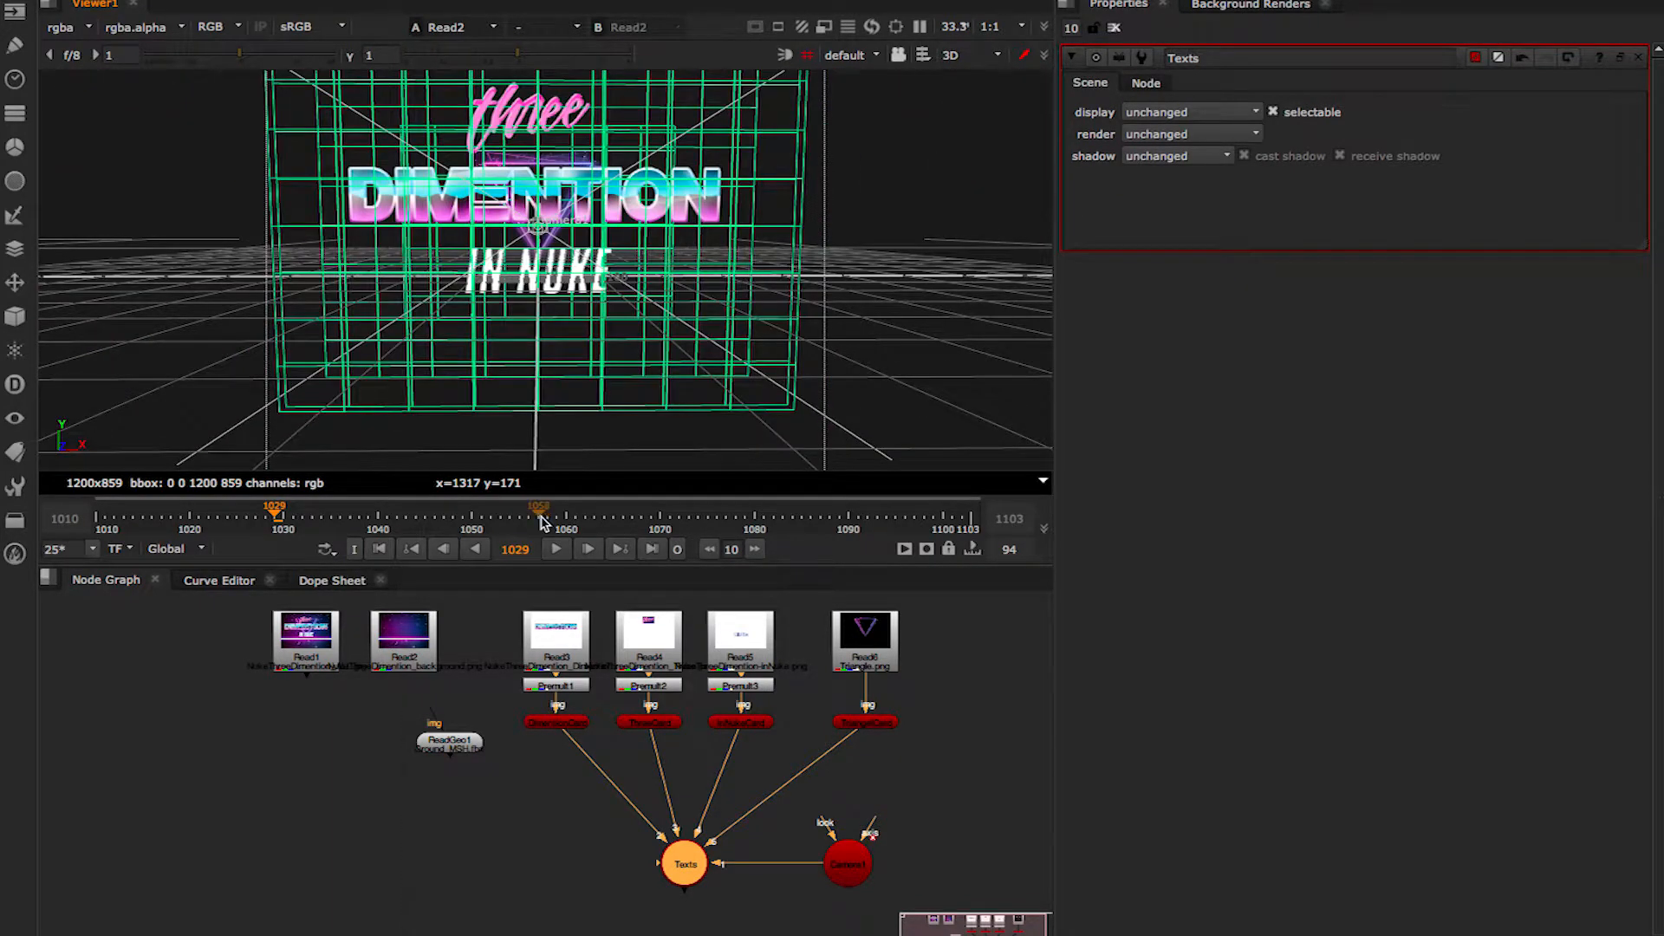
Open and close the properties of the Texts scene and the title cards to compare which objects display in the 3D view.
click(1115, 27)
double_click(690, 867)
click(538, 854)
click(540, 725)
double_click(539, 724)
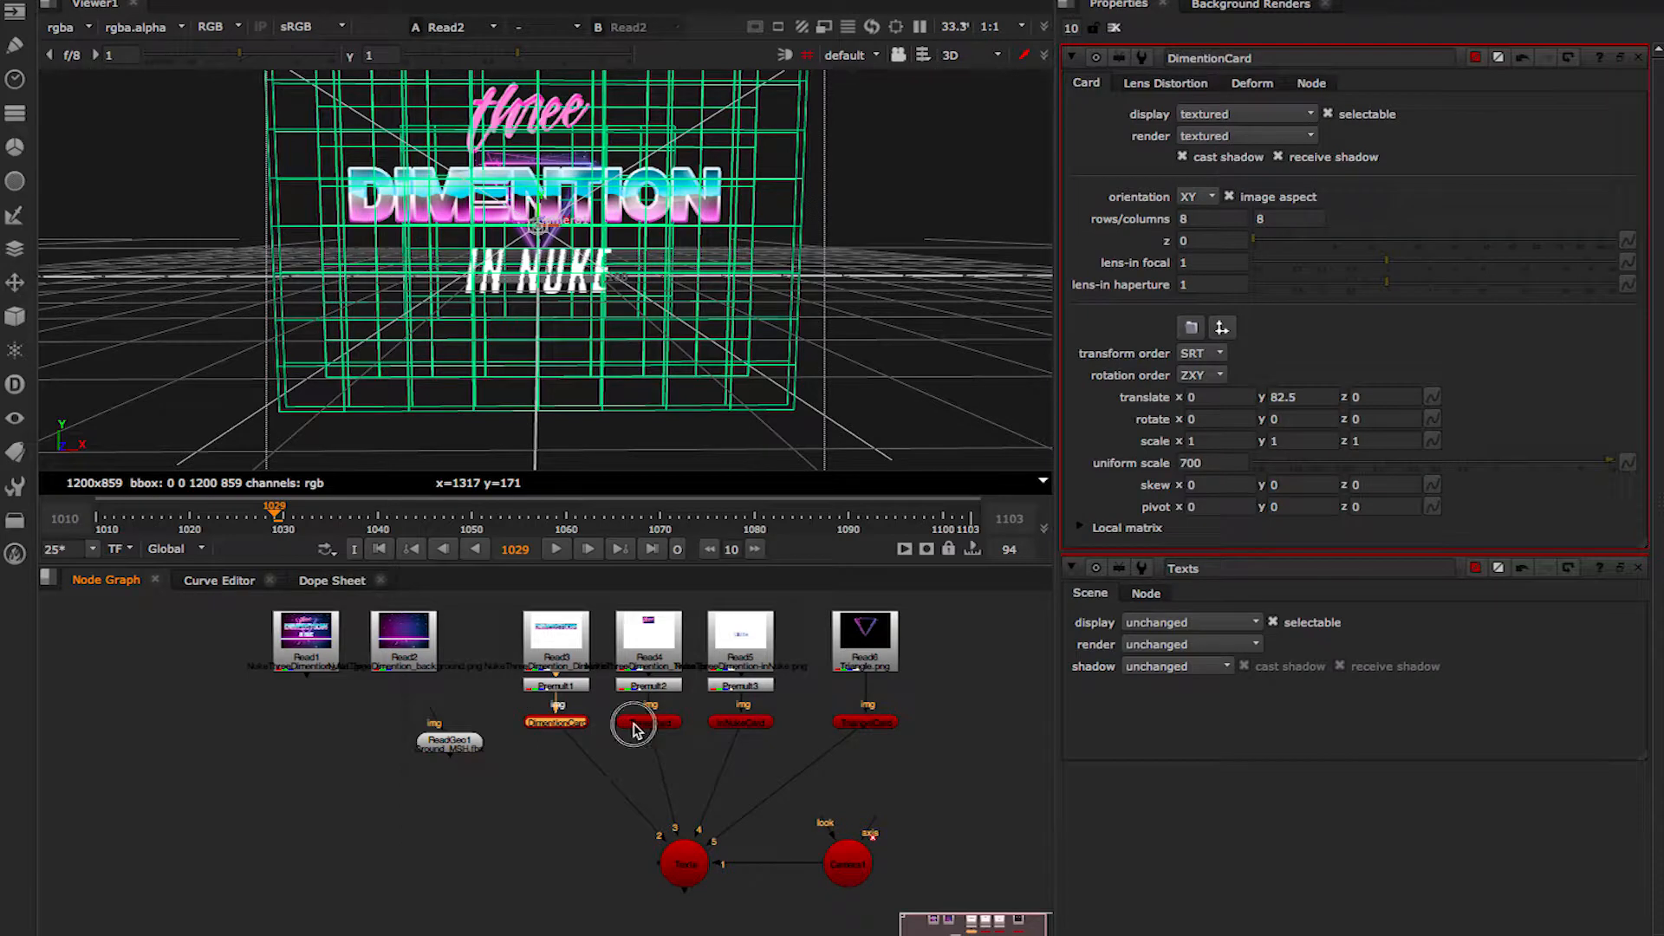
double_click(649, 722)
double_click(741, 722)
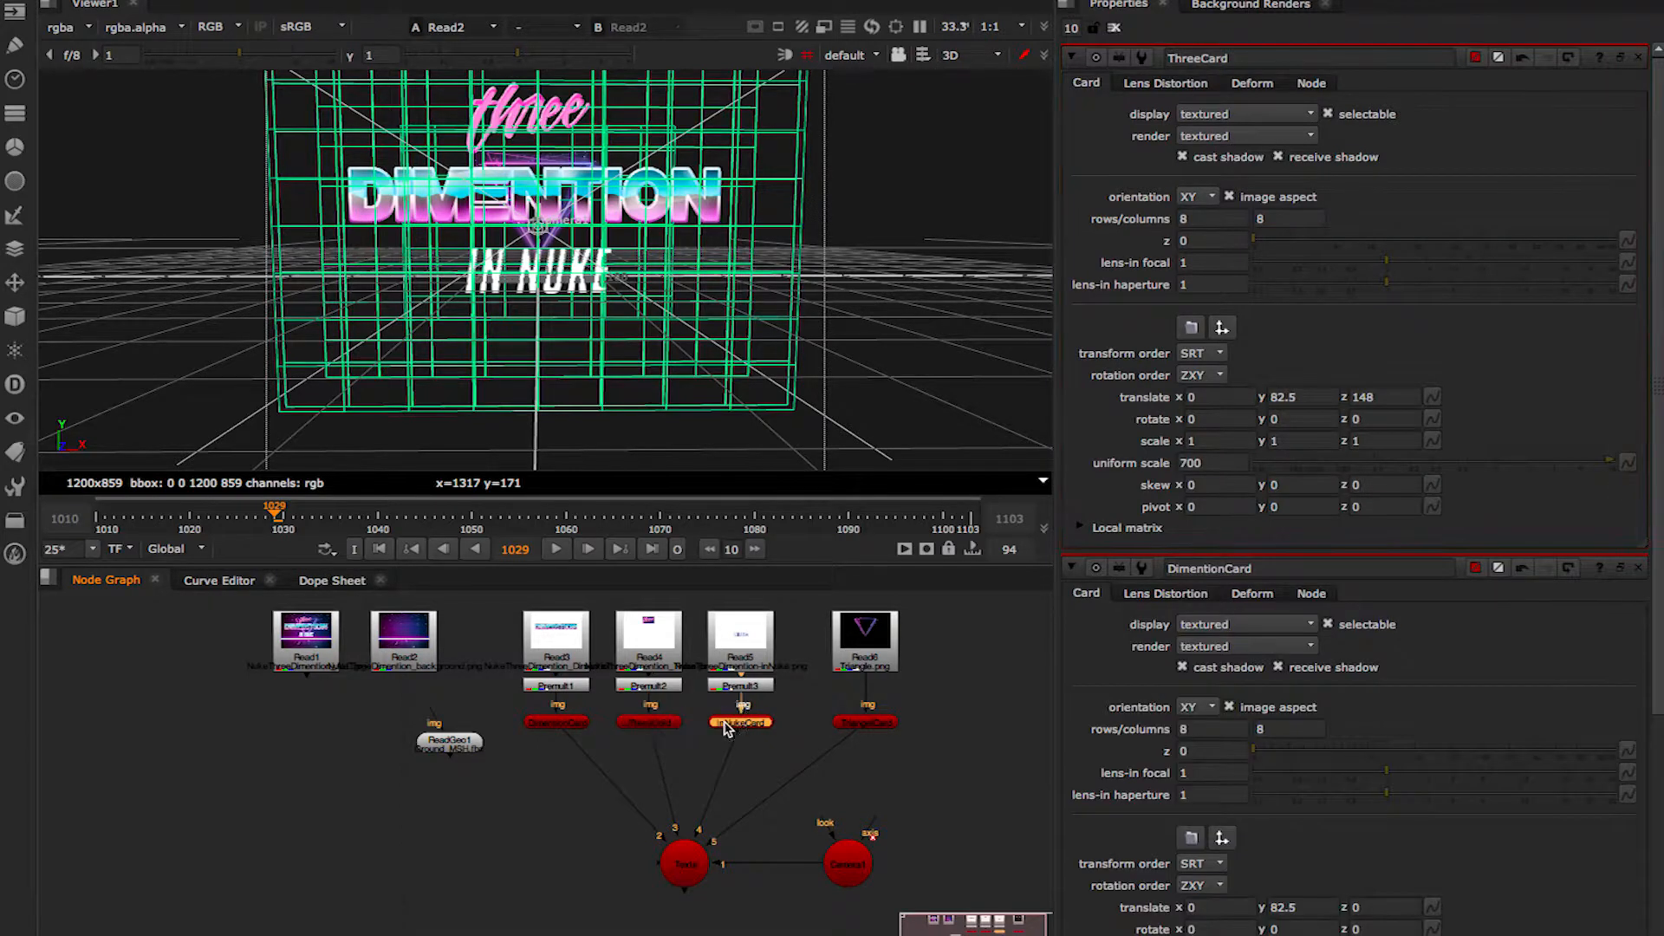
click(1115, 27)
click(557, 724)
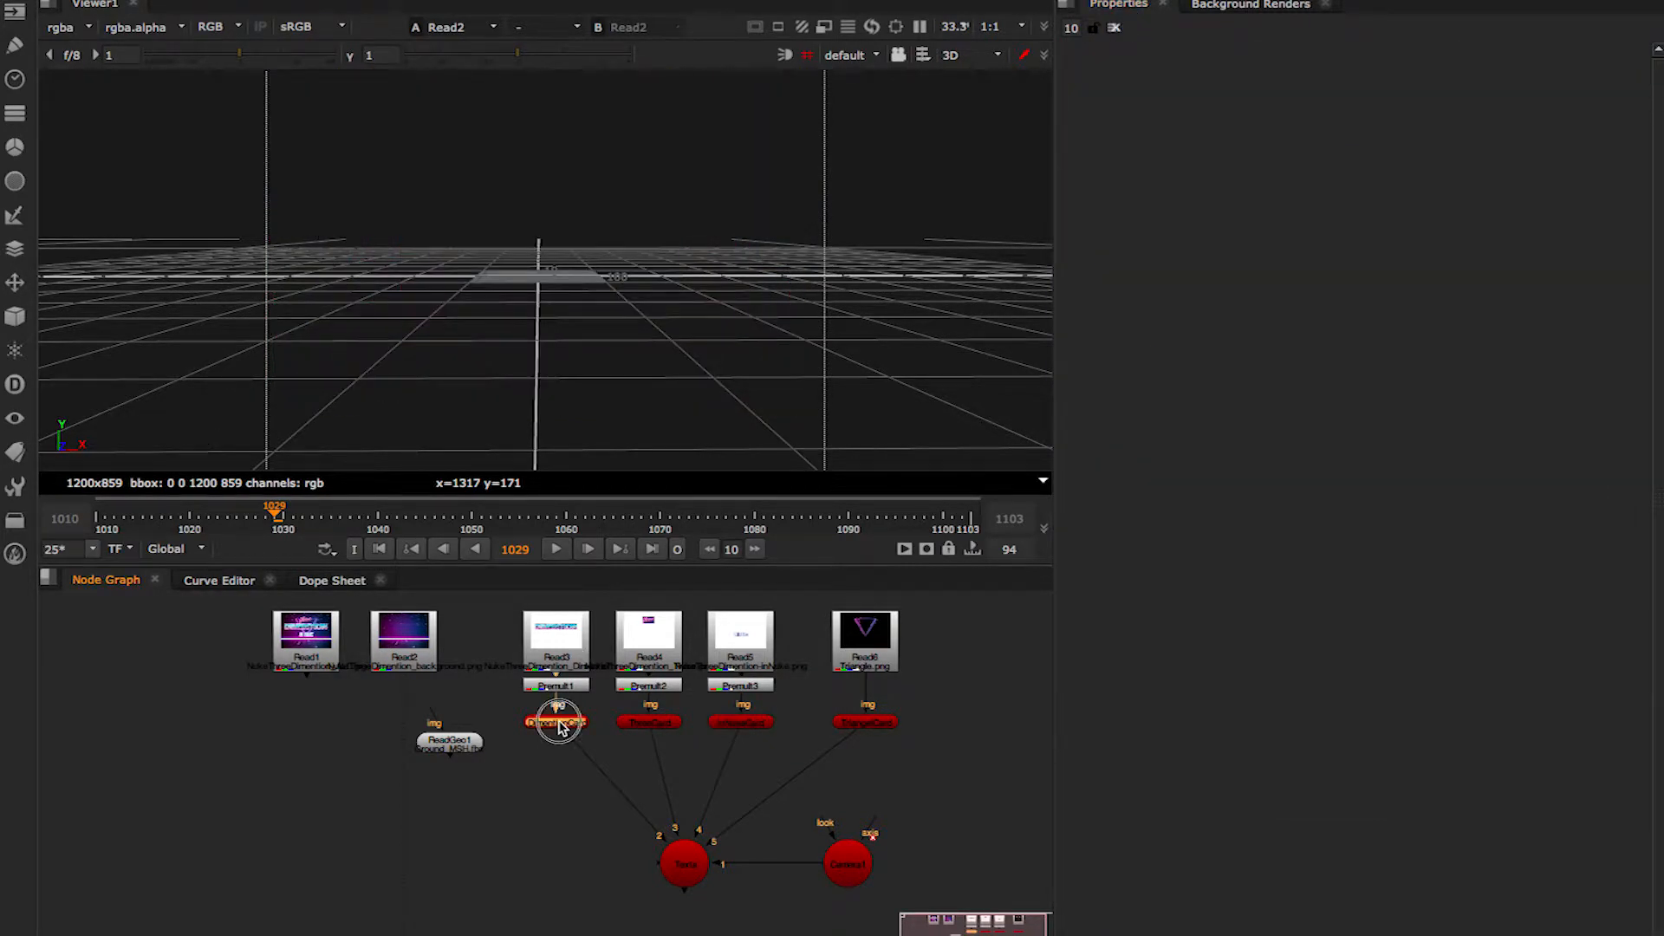
double_click(557, 724)
double_click(649, 723)
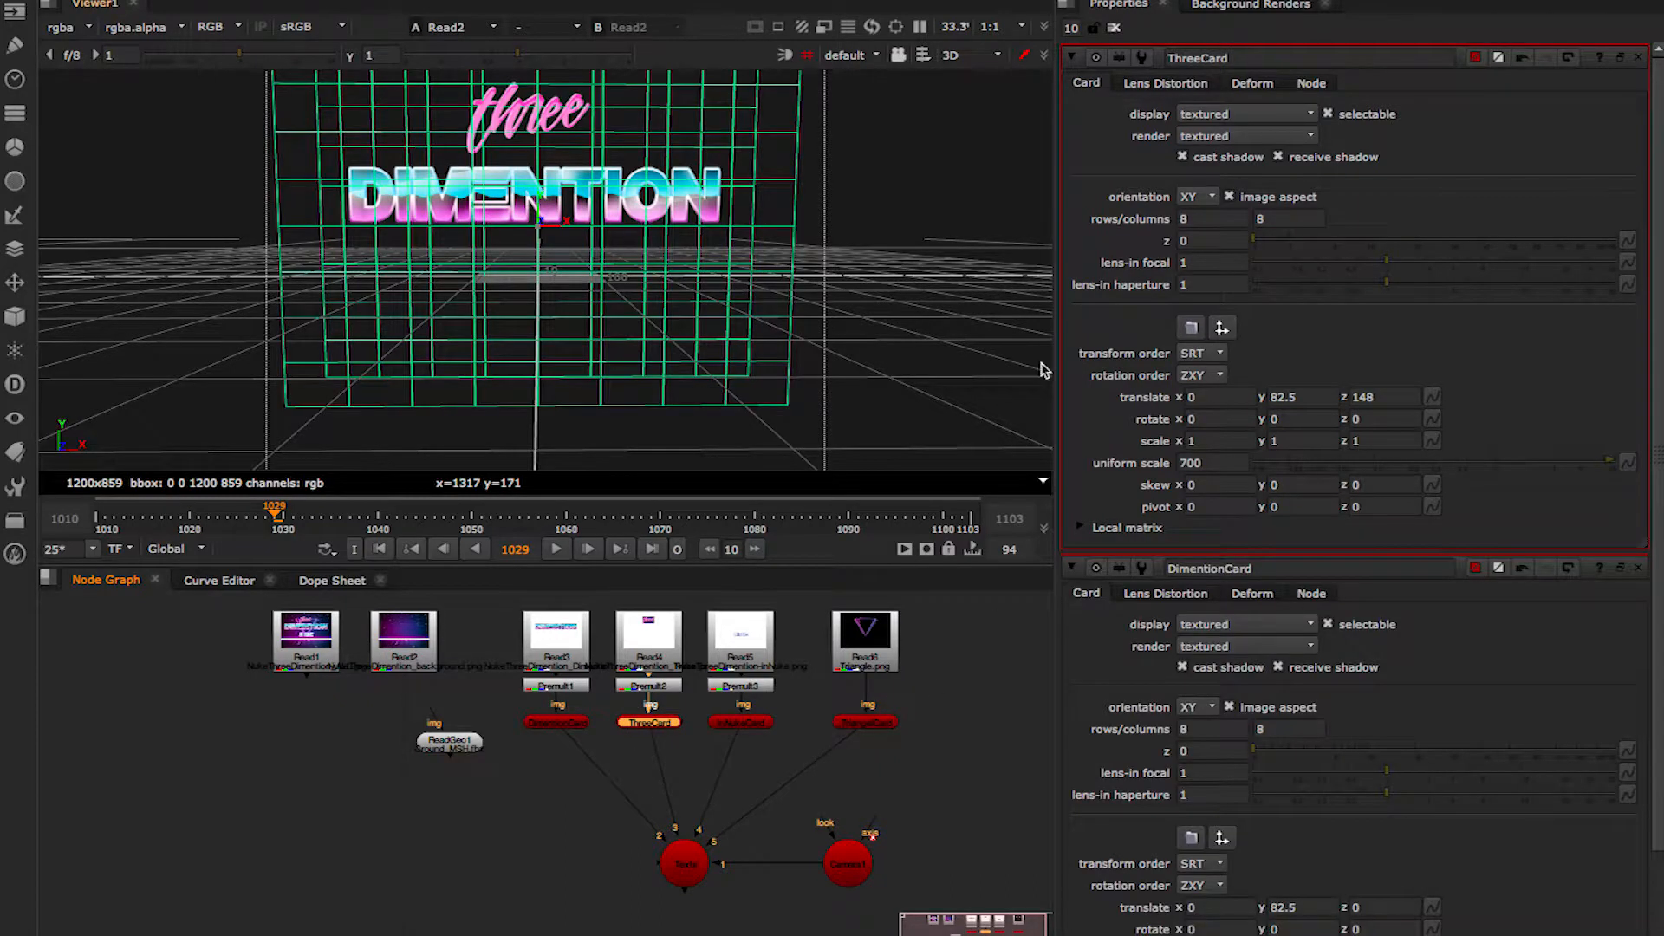
click(1115, 28)
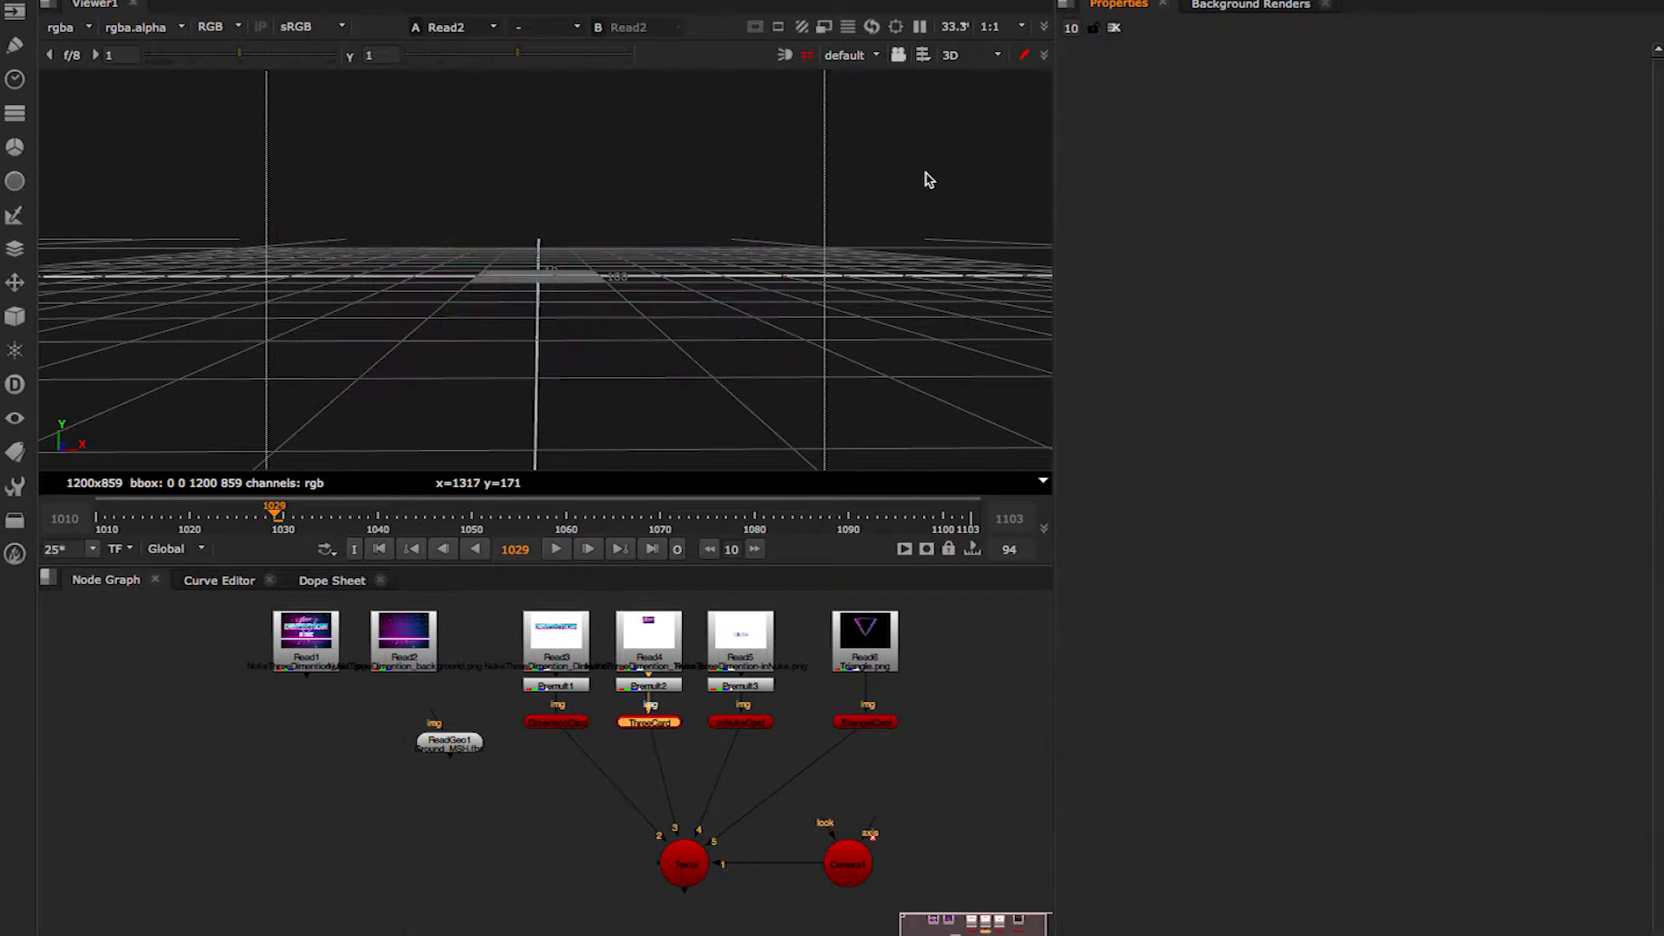
Reopen the ReadGeo node's properties and connect its image input to the Read2 background.
double_click(449, 741)
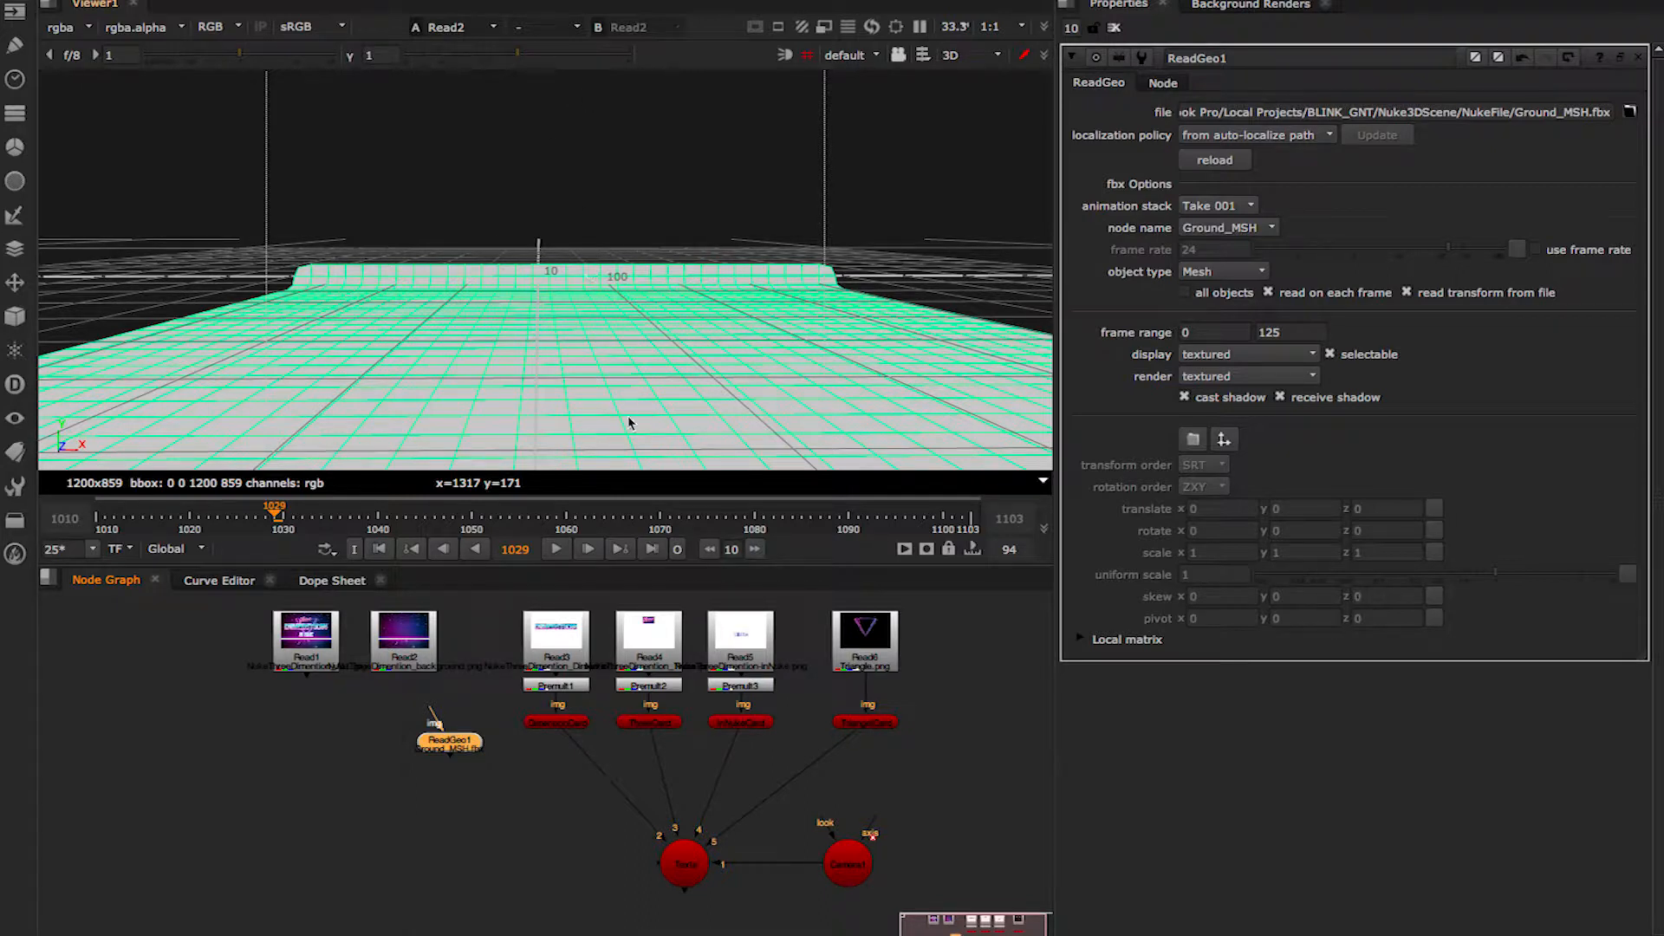
ctrl+drag(642, 300, 369, 348)
drag(436, 721, 417, 660)
Display the ReadGeo ground mesh in the viewer and deselect it to show its texture without the wireframe.
click(461, 745)
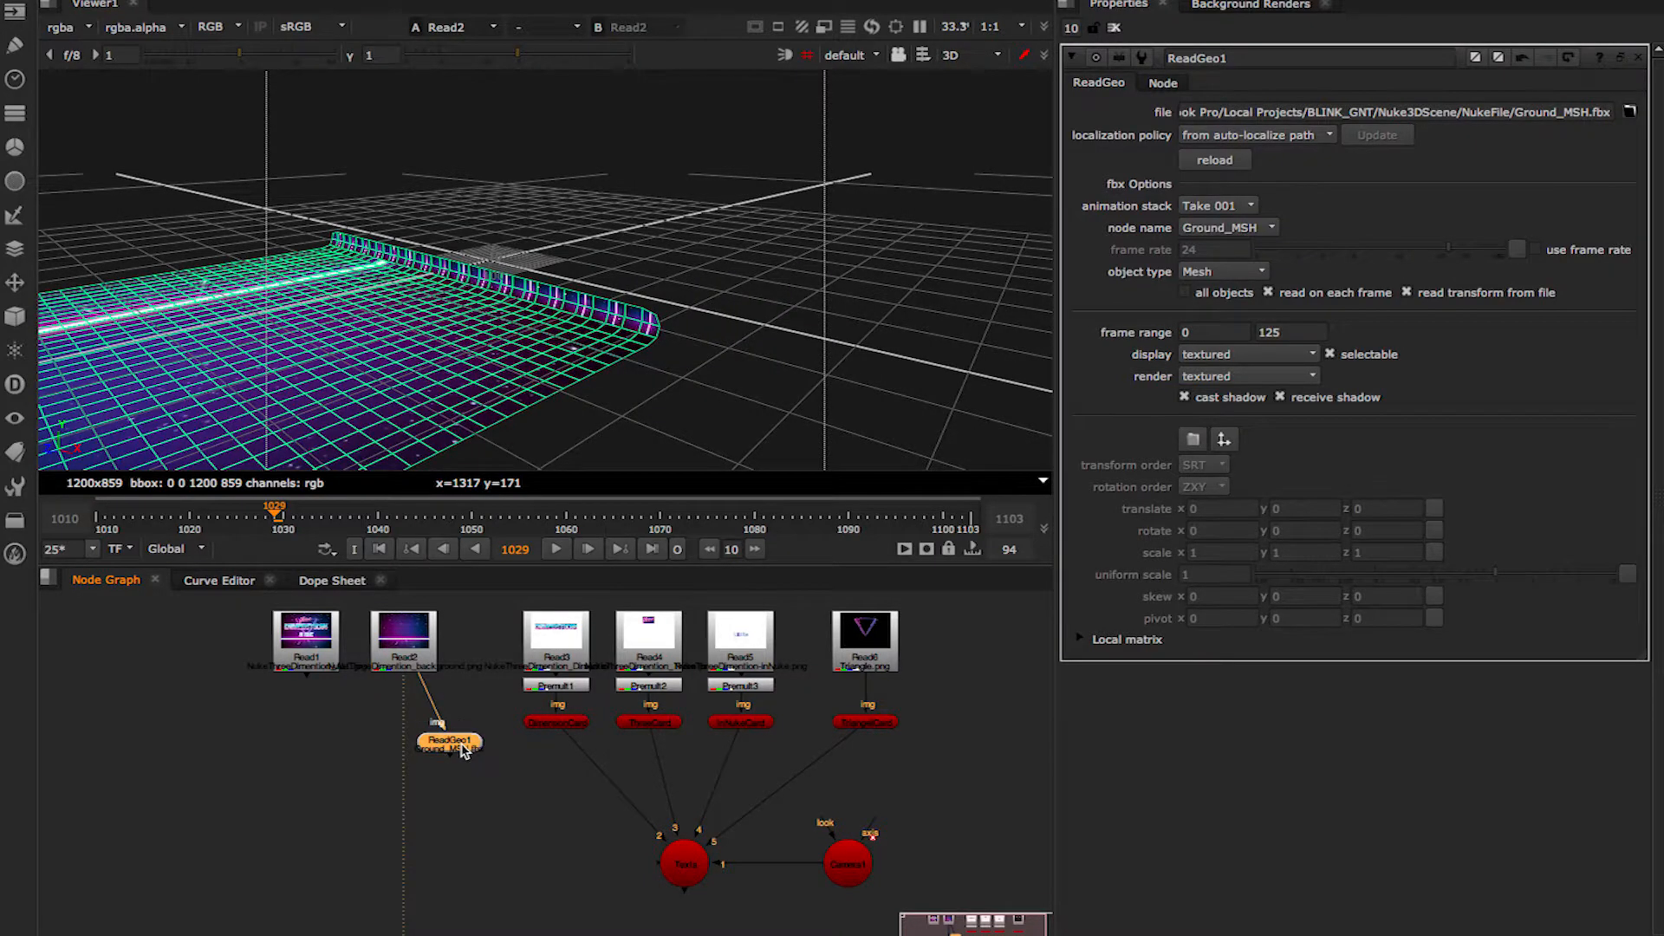
key(1)
middle_drag(585, 401, 629, 390)
ctrl+drag(629, 394, 830, 333)
click(728, 122)
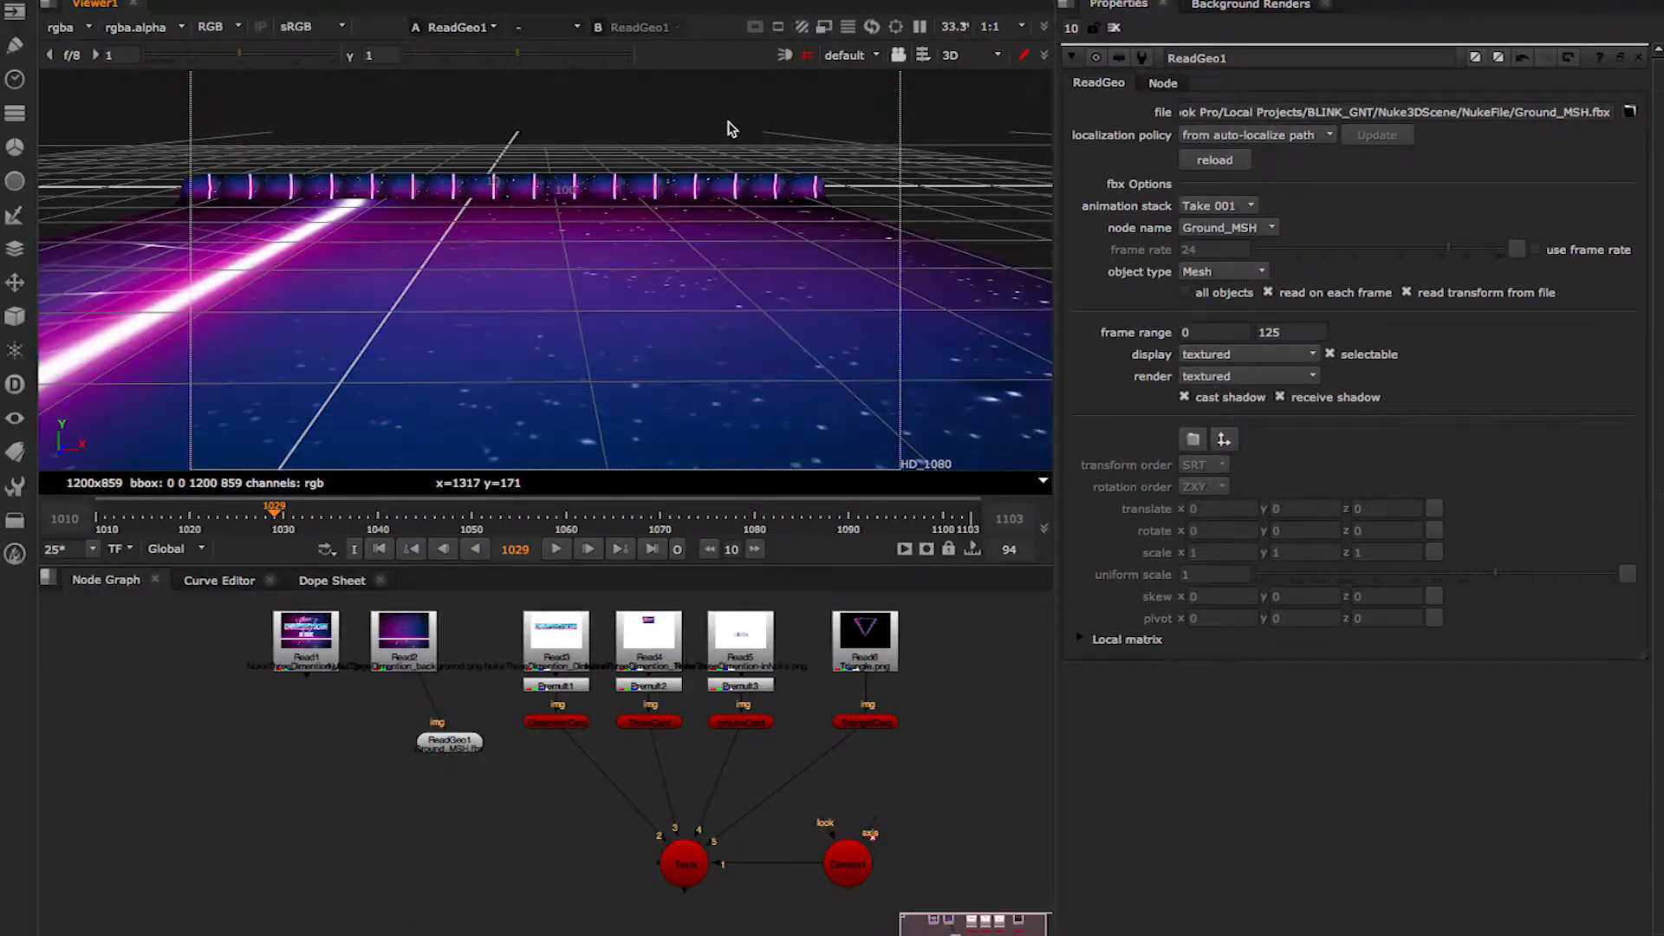
click(901, 56)
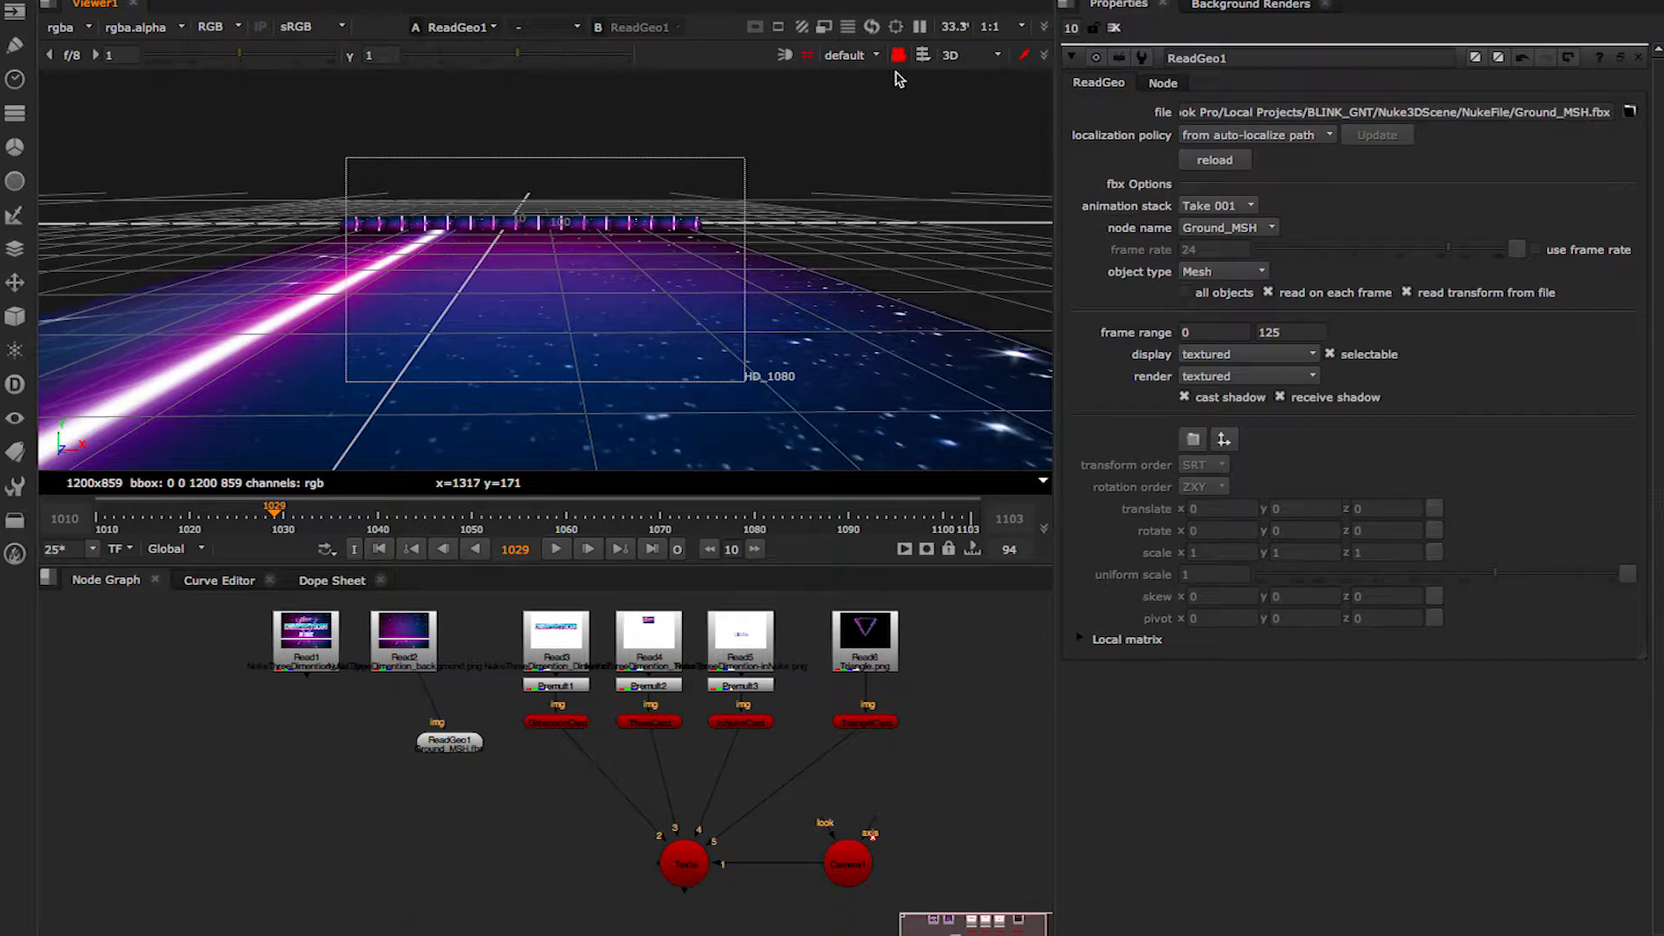
click(899, 55)
click(876, 54)
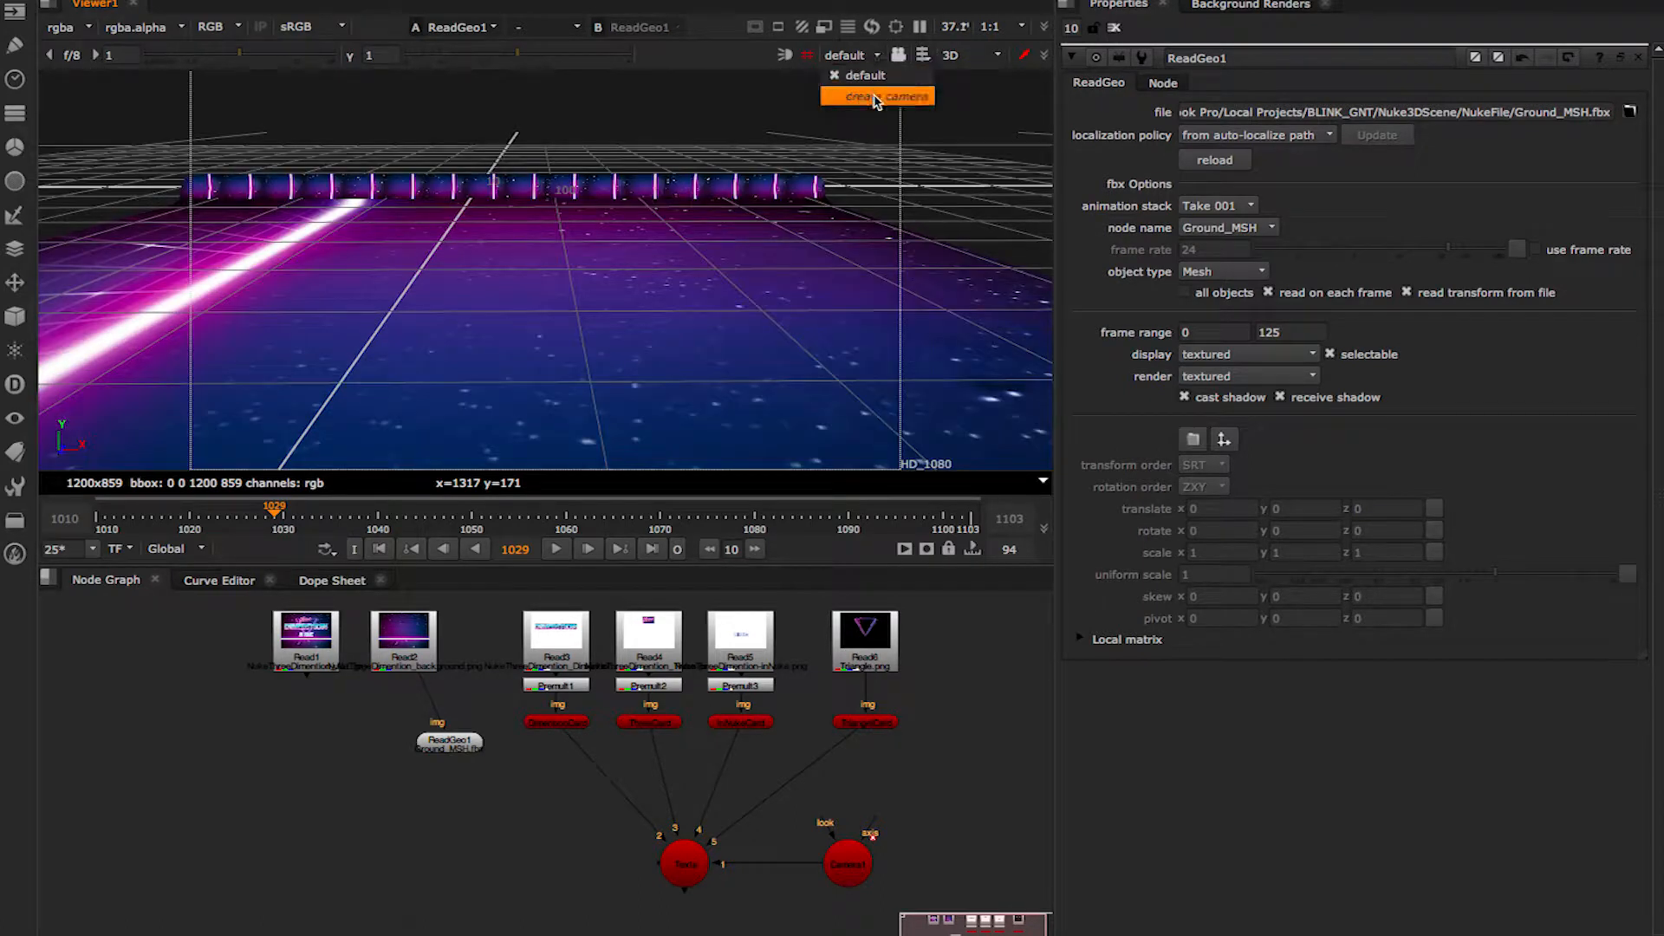
click(617, 759)
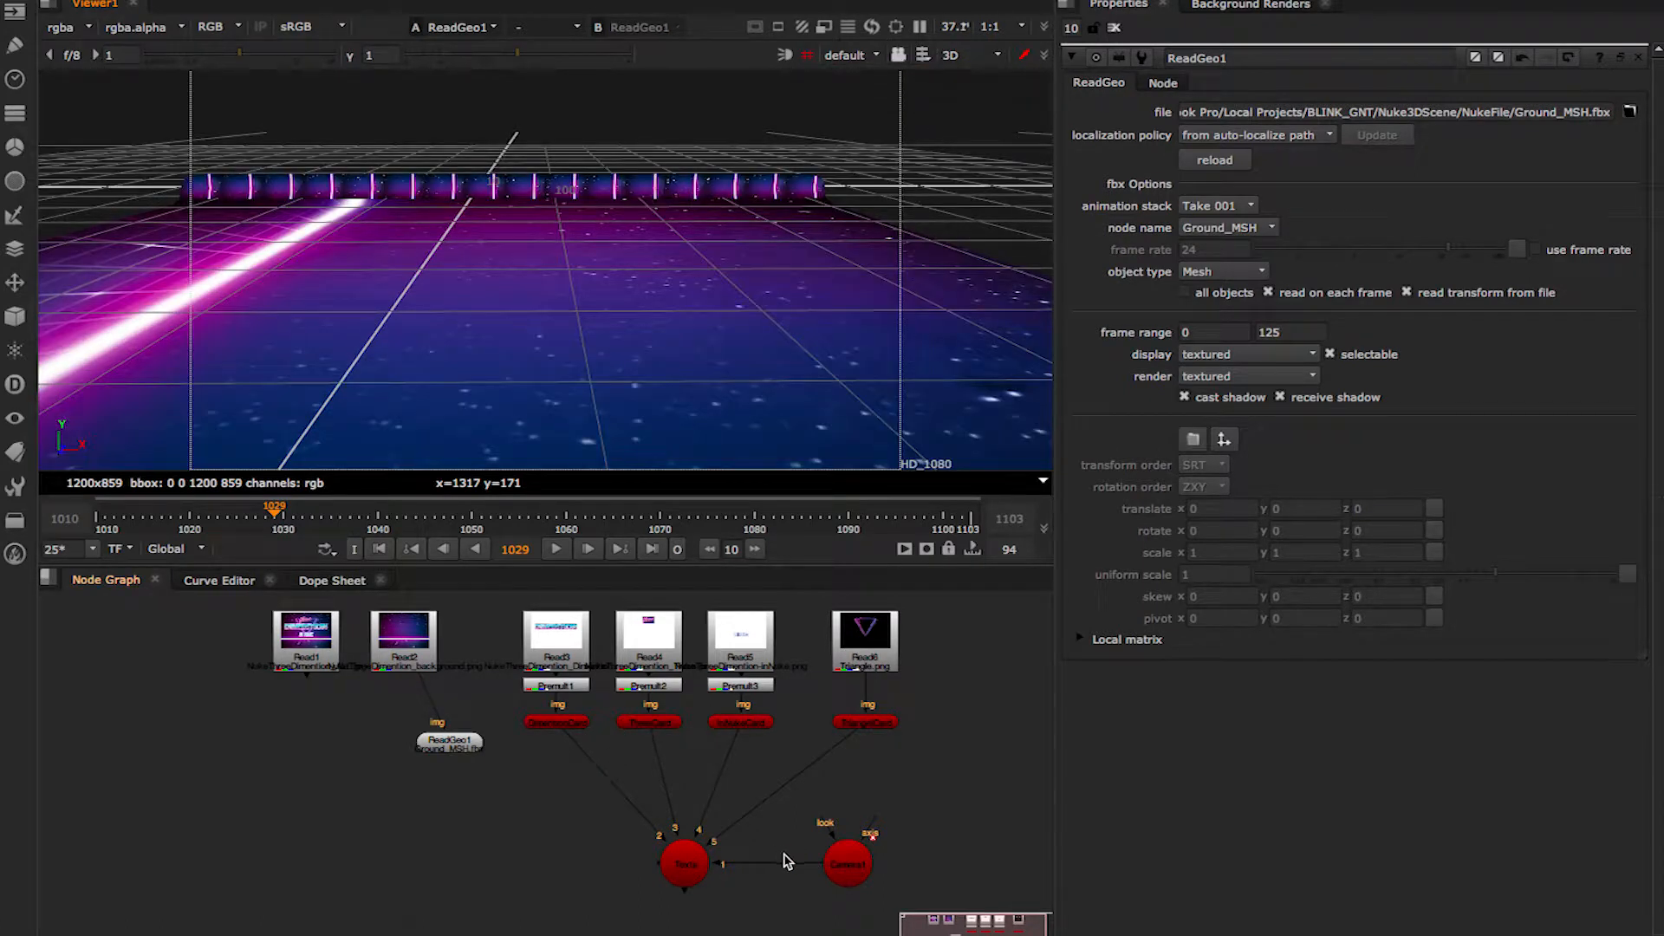
click(845, 877)
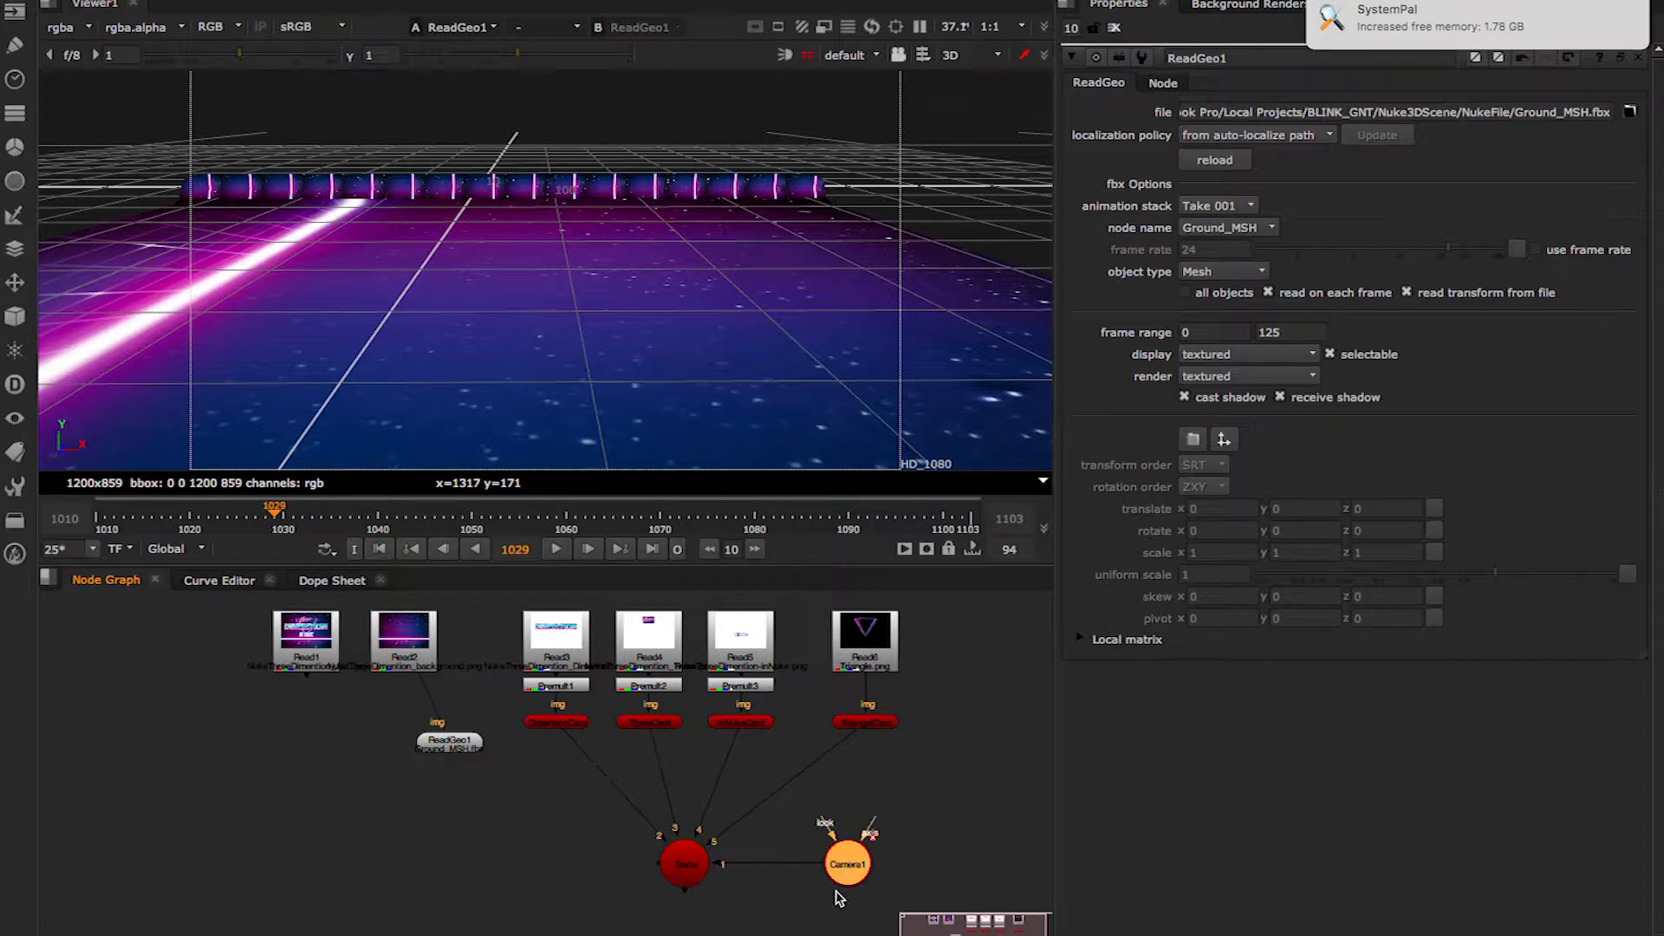
Add a Scene node below the ground mesh and connect ReadGeo1 and Camera1 to its inputs.
click(441, 867)
key(Tab)
text(scel)
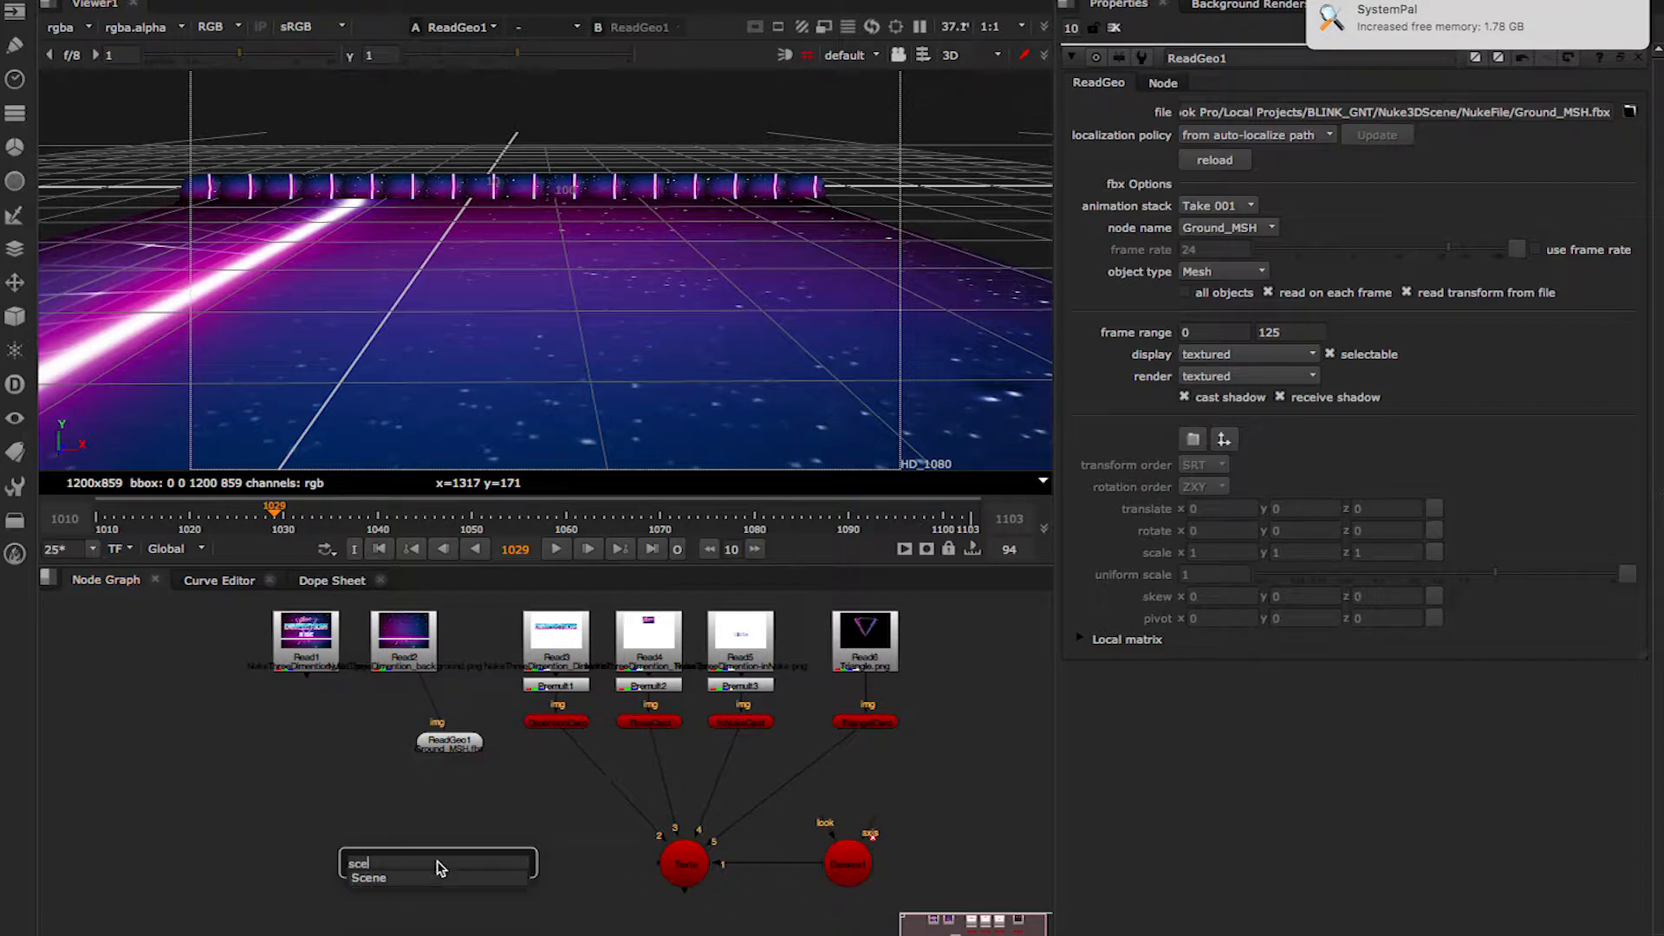
key(Return)
drag(436, 834, 439, 761)
drag(455, 852, 852, 870)
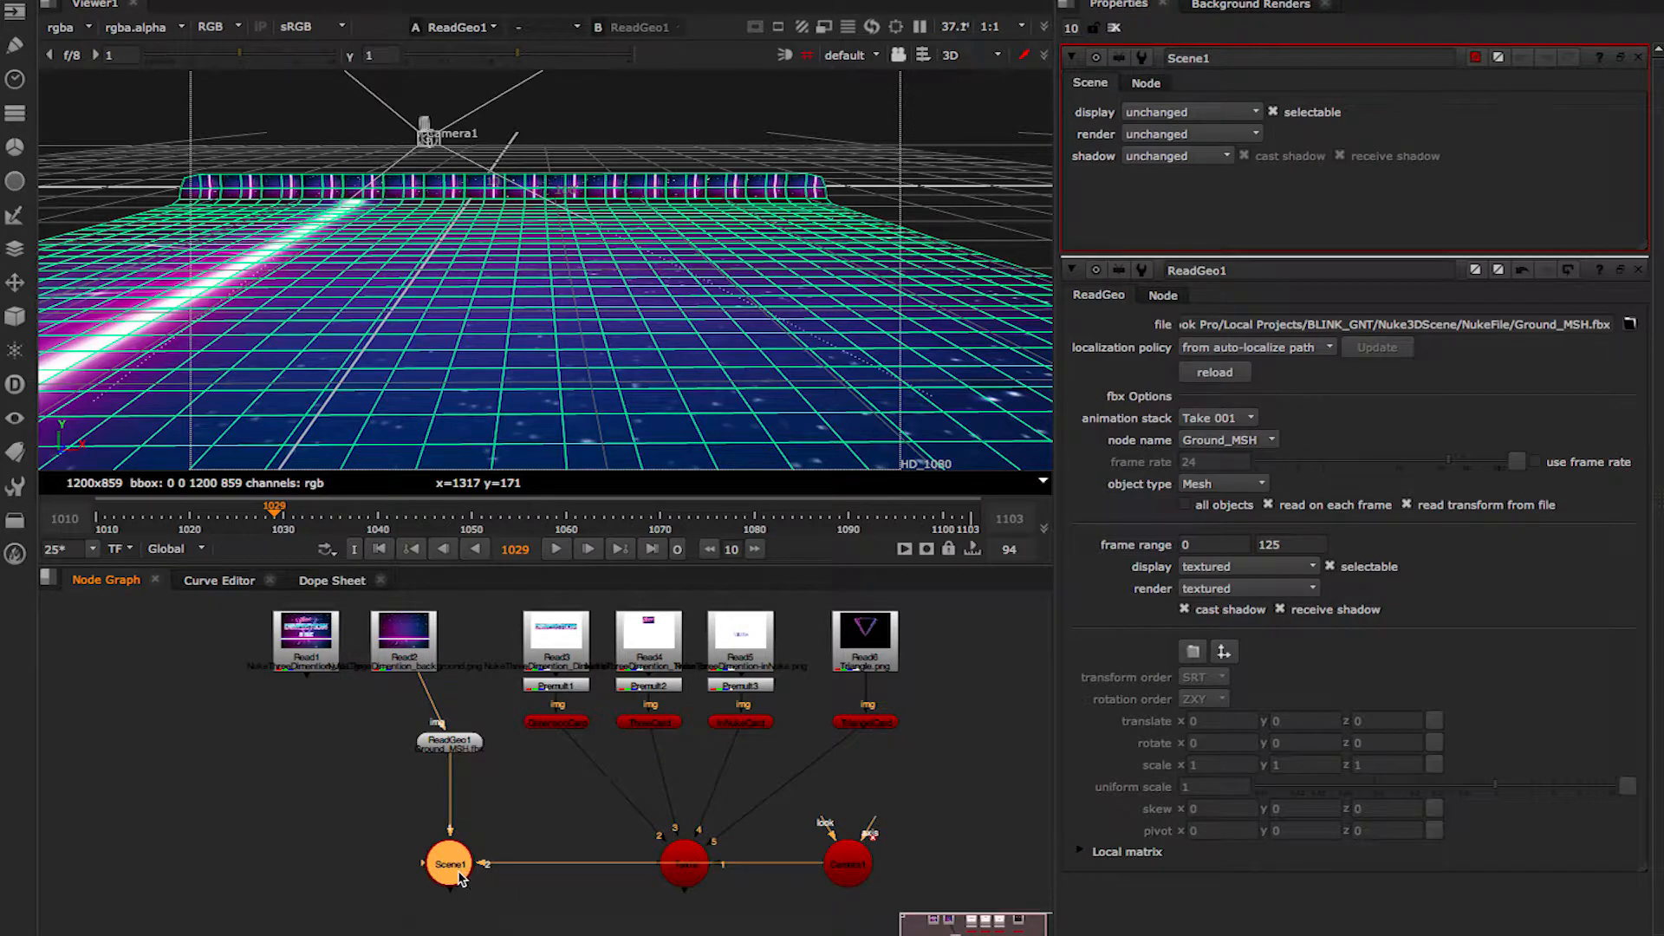
Set the 3D viewer to look through Camera1.
click(847, 54)
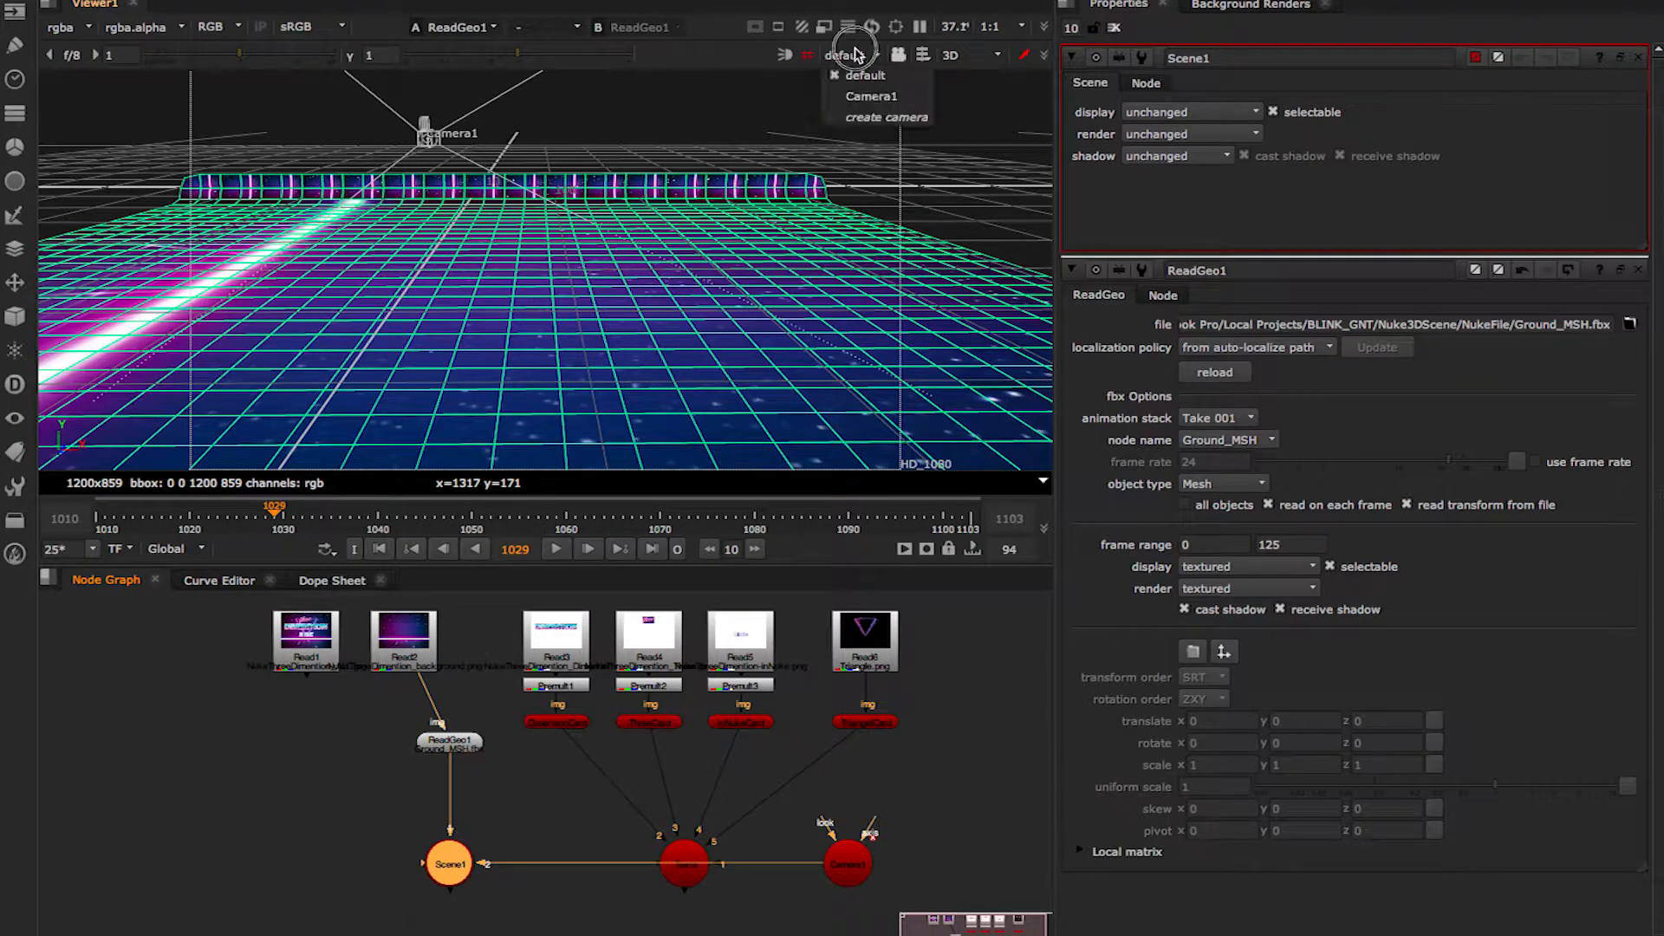
click(860, 103)
click(708, 267)
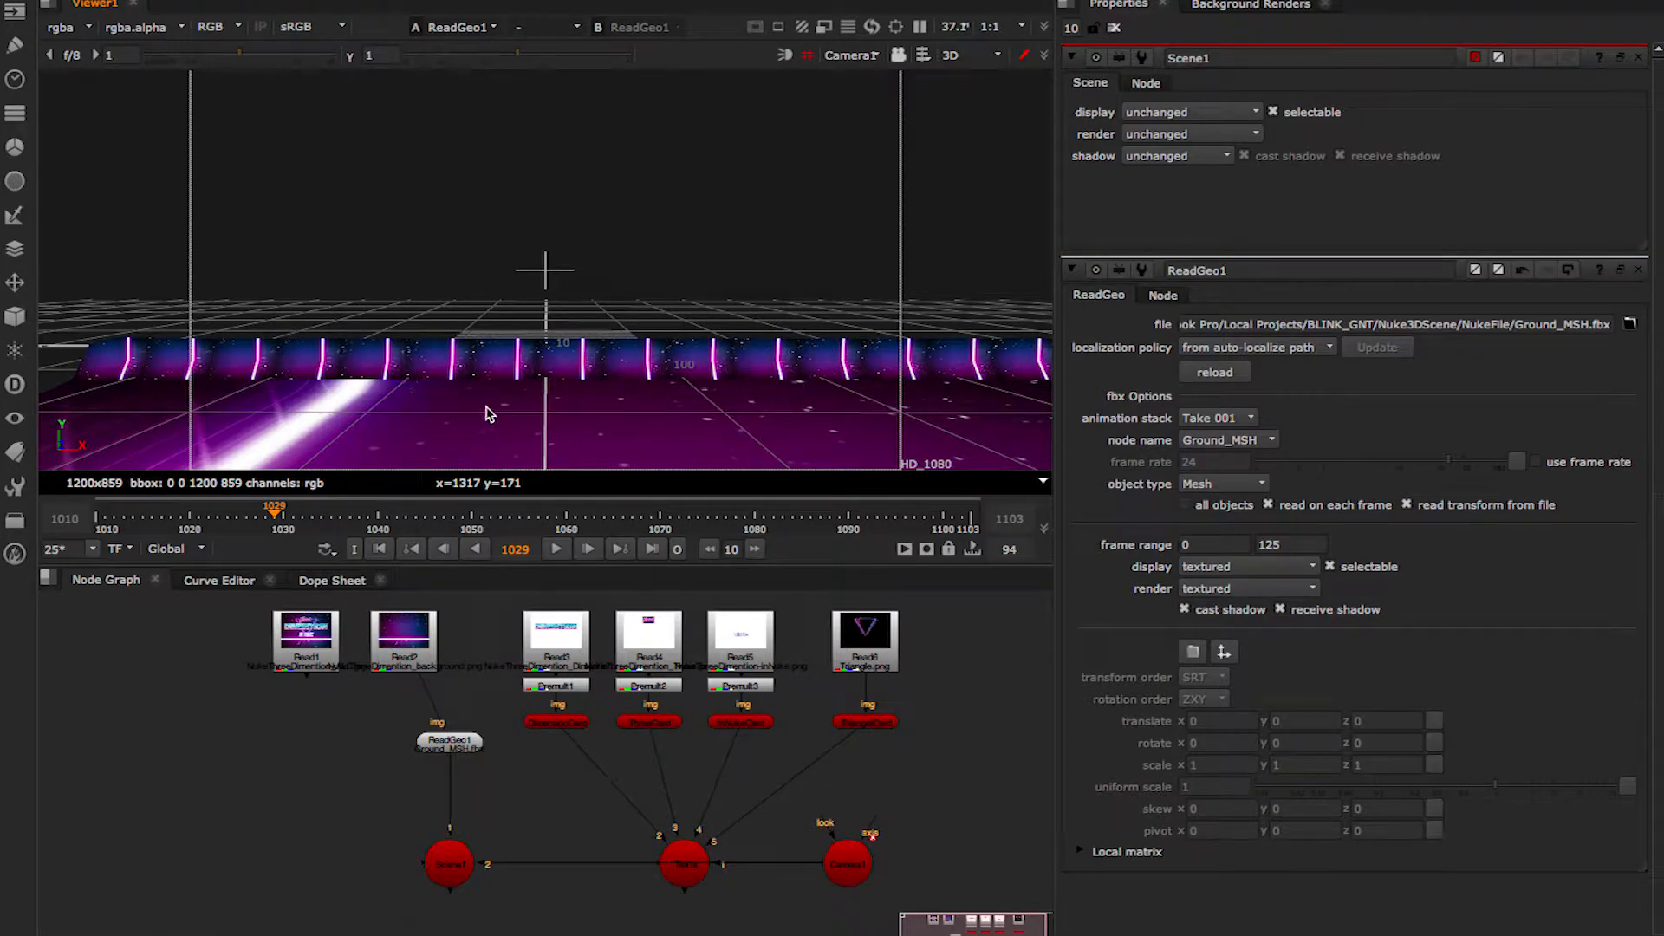
Compare the Read2 background image with the new scene in the viewer, ending on the scene.
click(404, 640)
key(1)
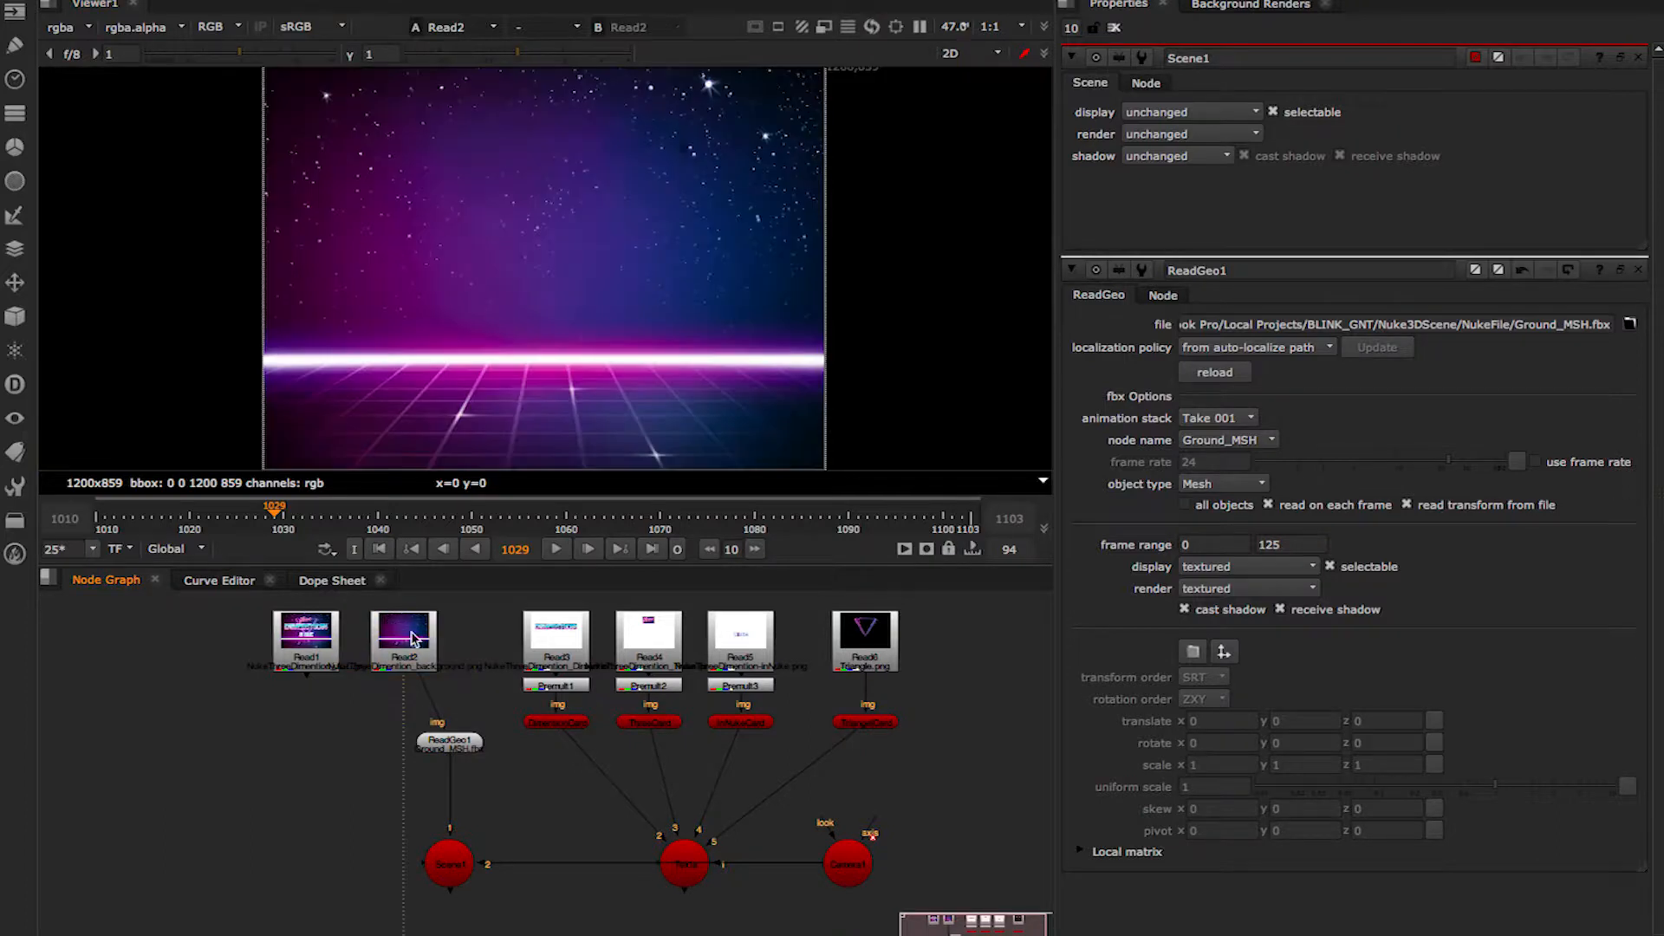
click(450, 865)
key(1)
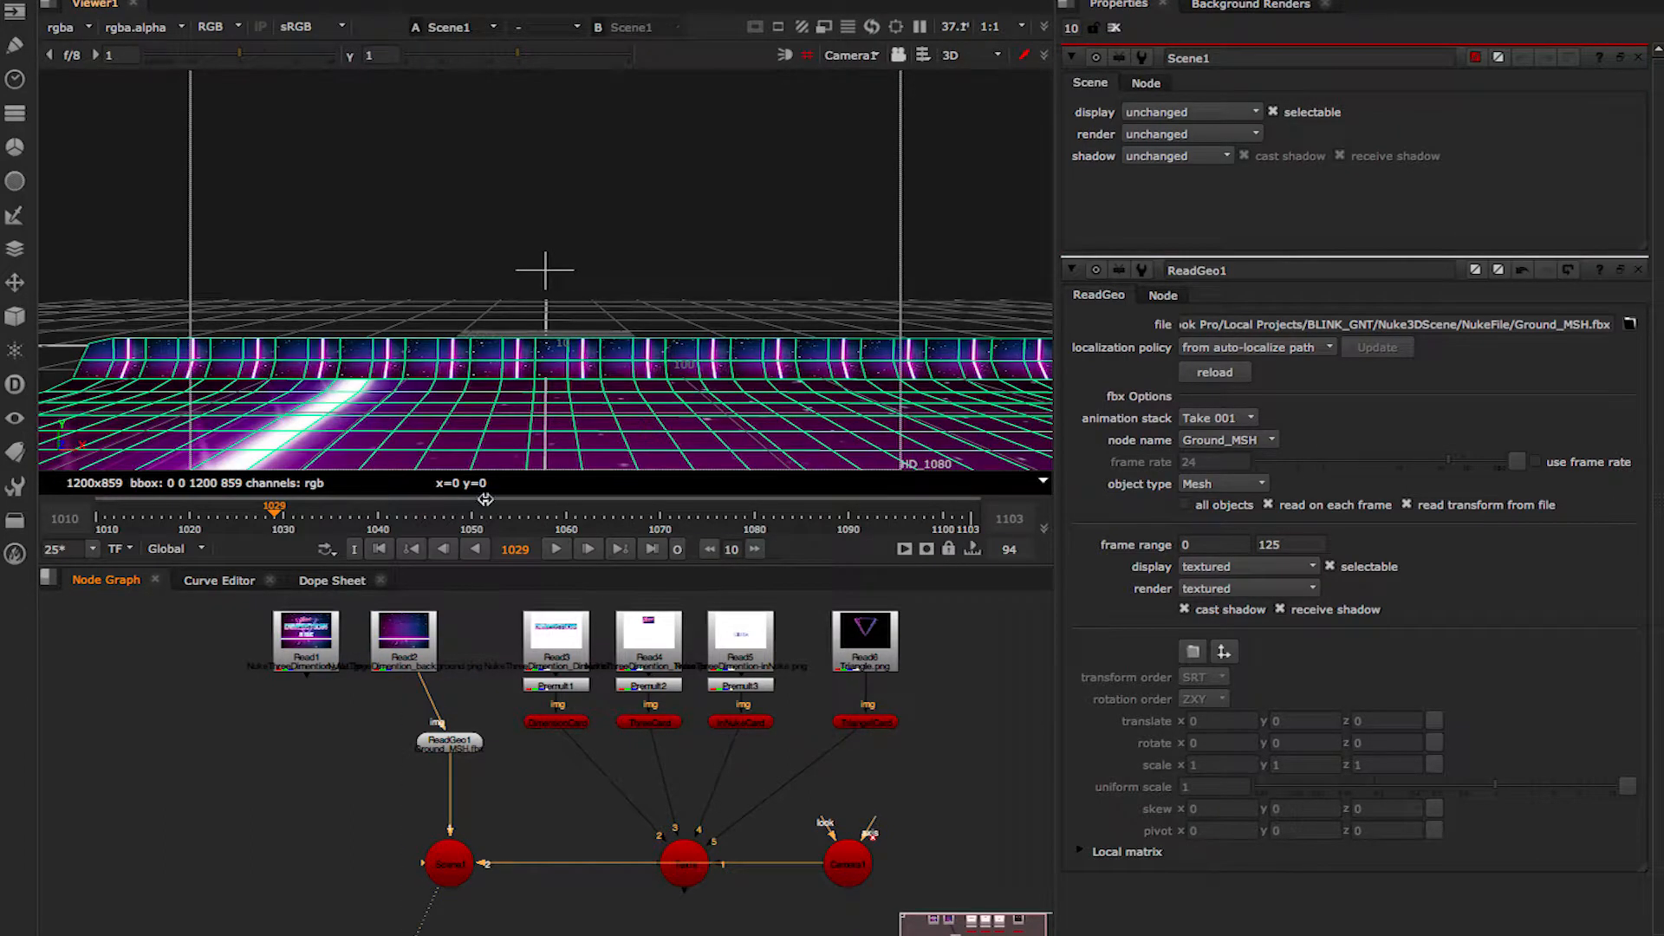
Align the Read2 background above the ReadGeo node and insert a UVProject node between the ReadGeo and the new scene.
drag(407, 637, 455, 635)
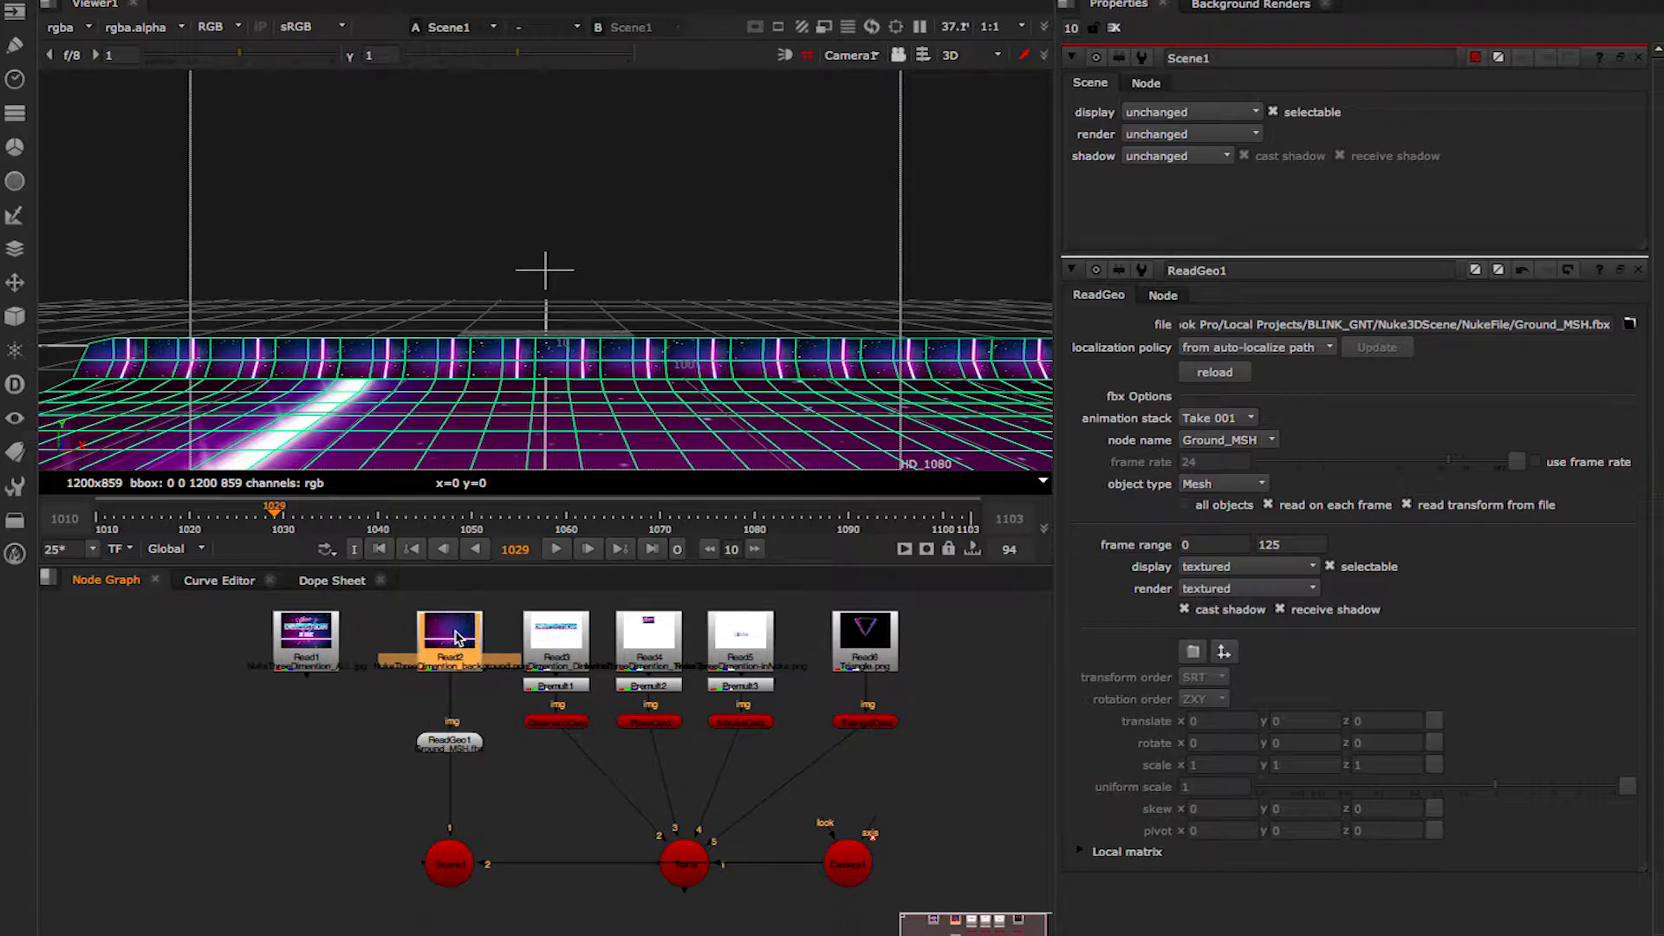
click(526, 799)
key(Tab)
text(y)
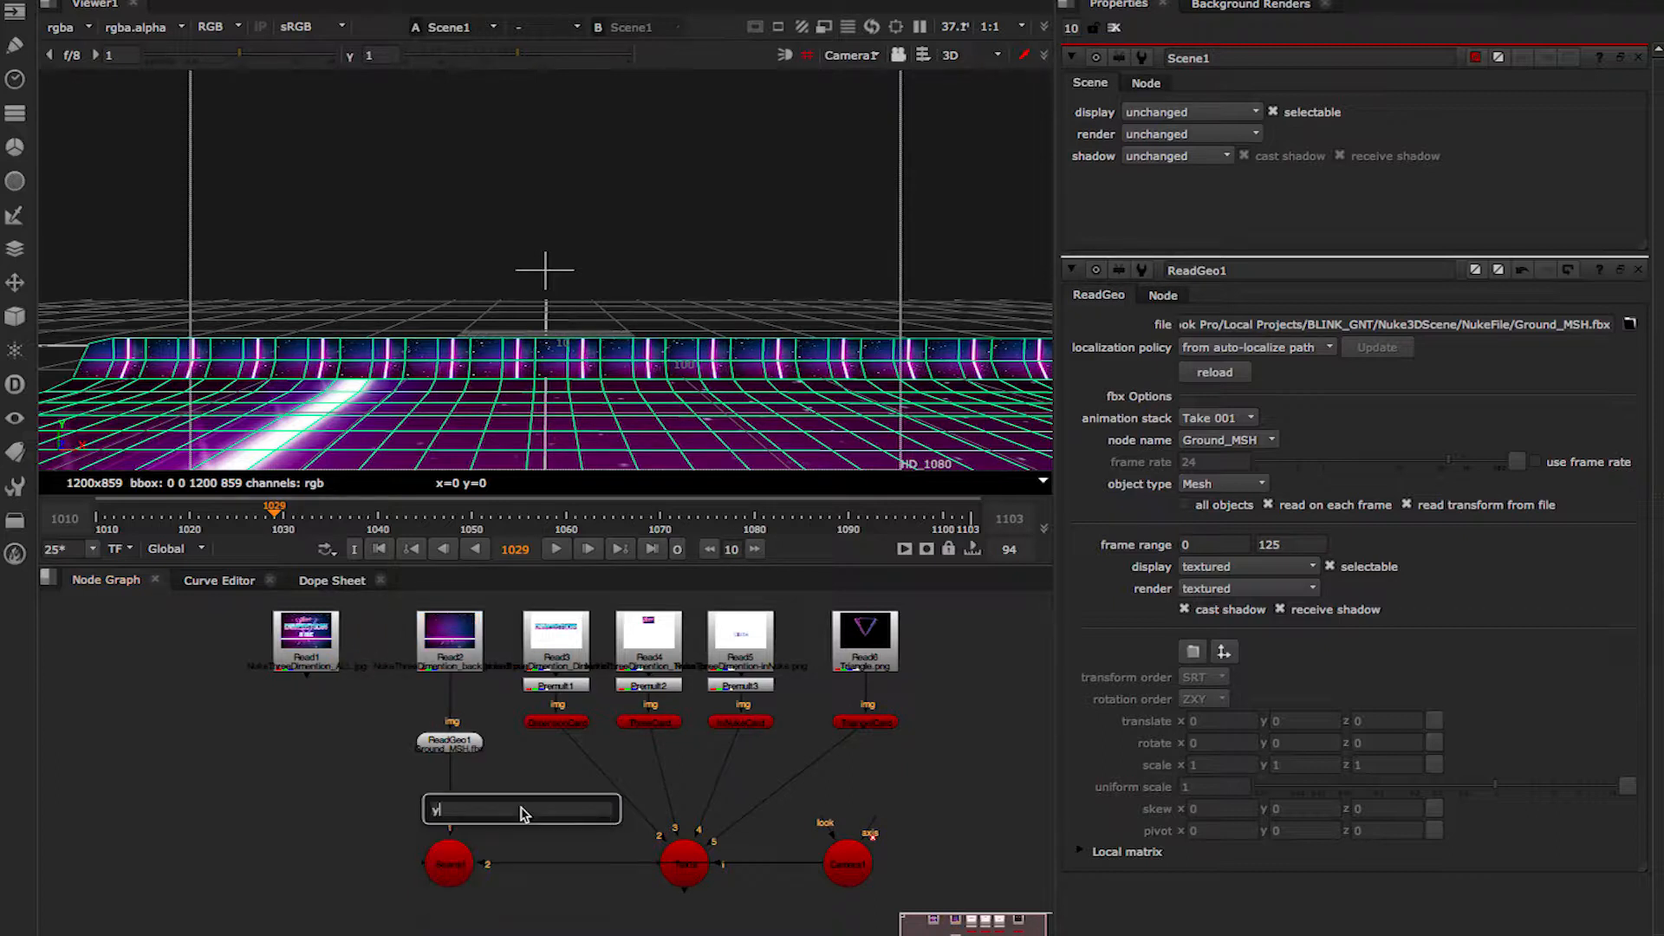
text(uVProject)
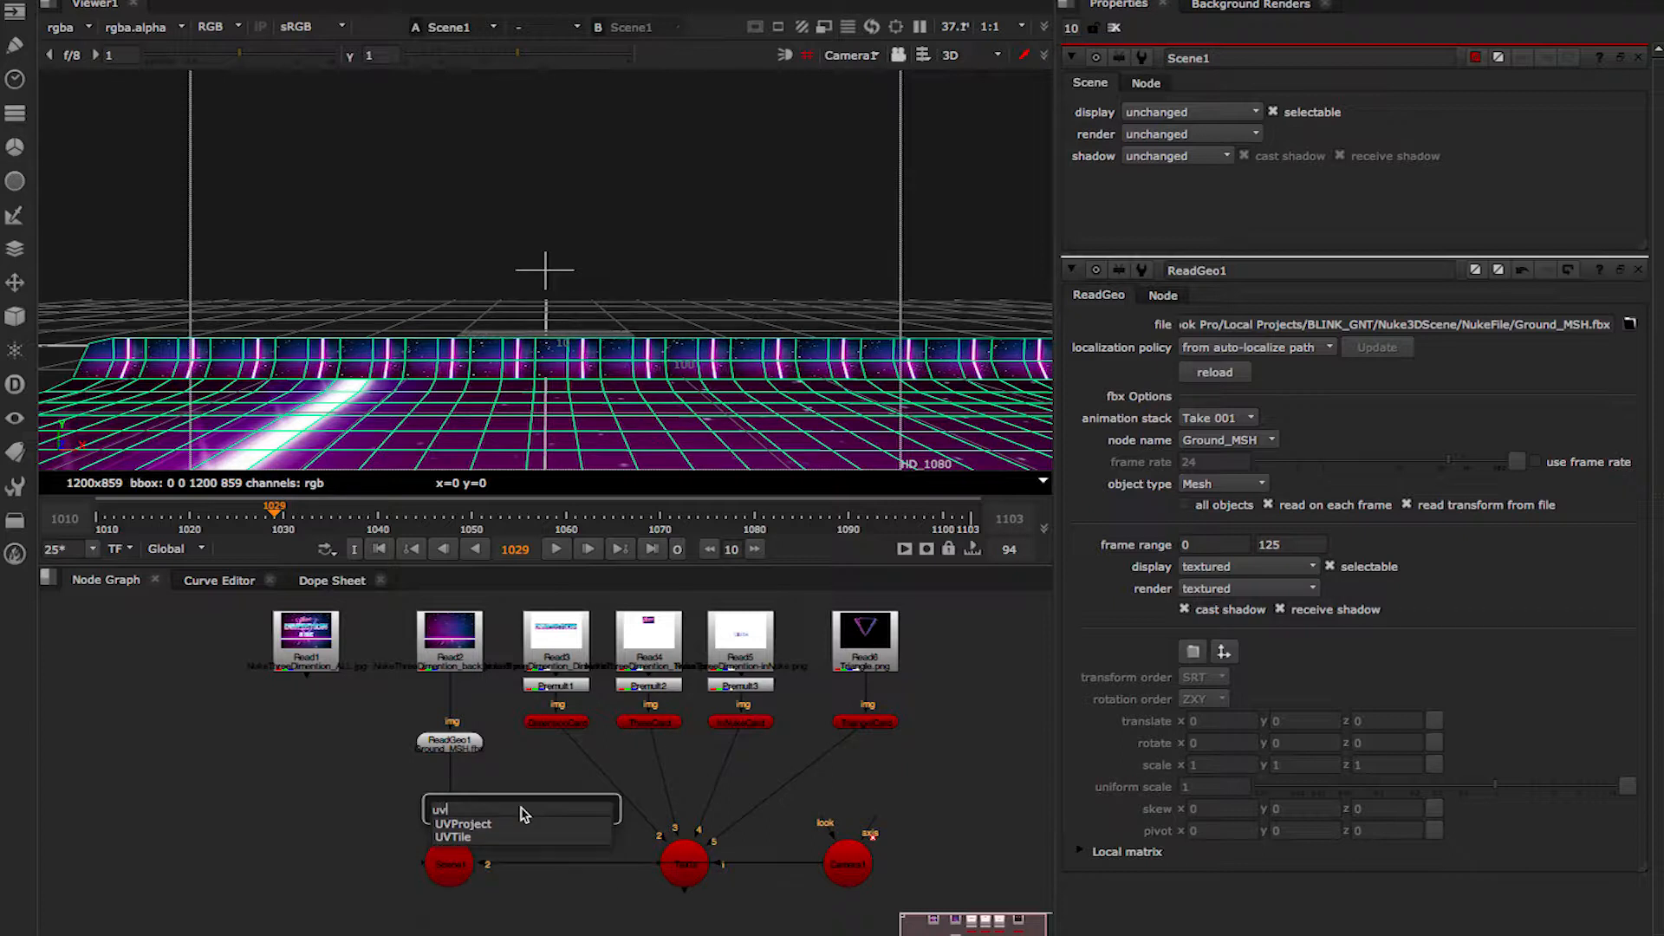
key(Return)
drag(523, 813, 457, 799)
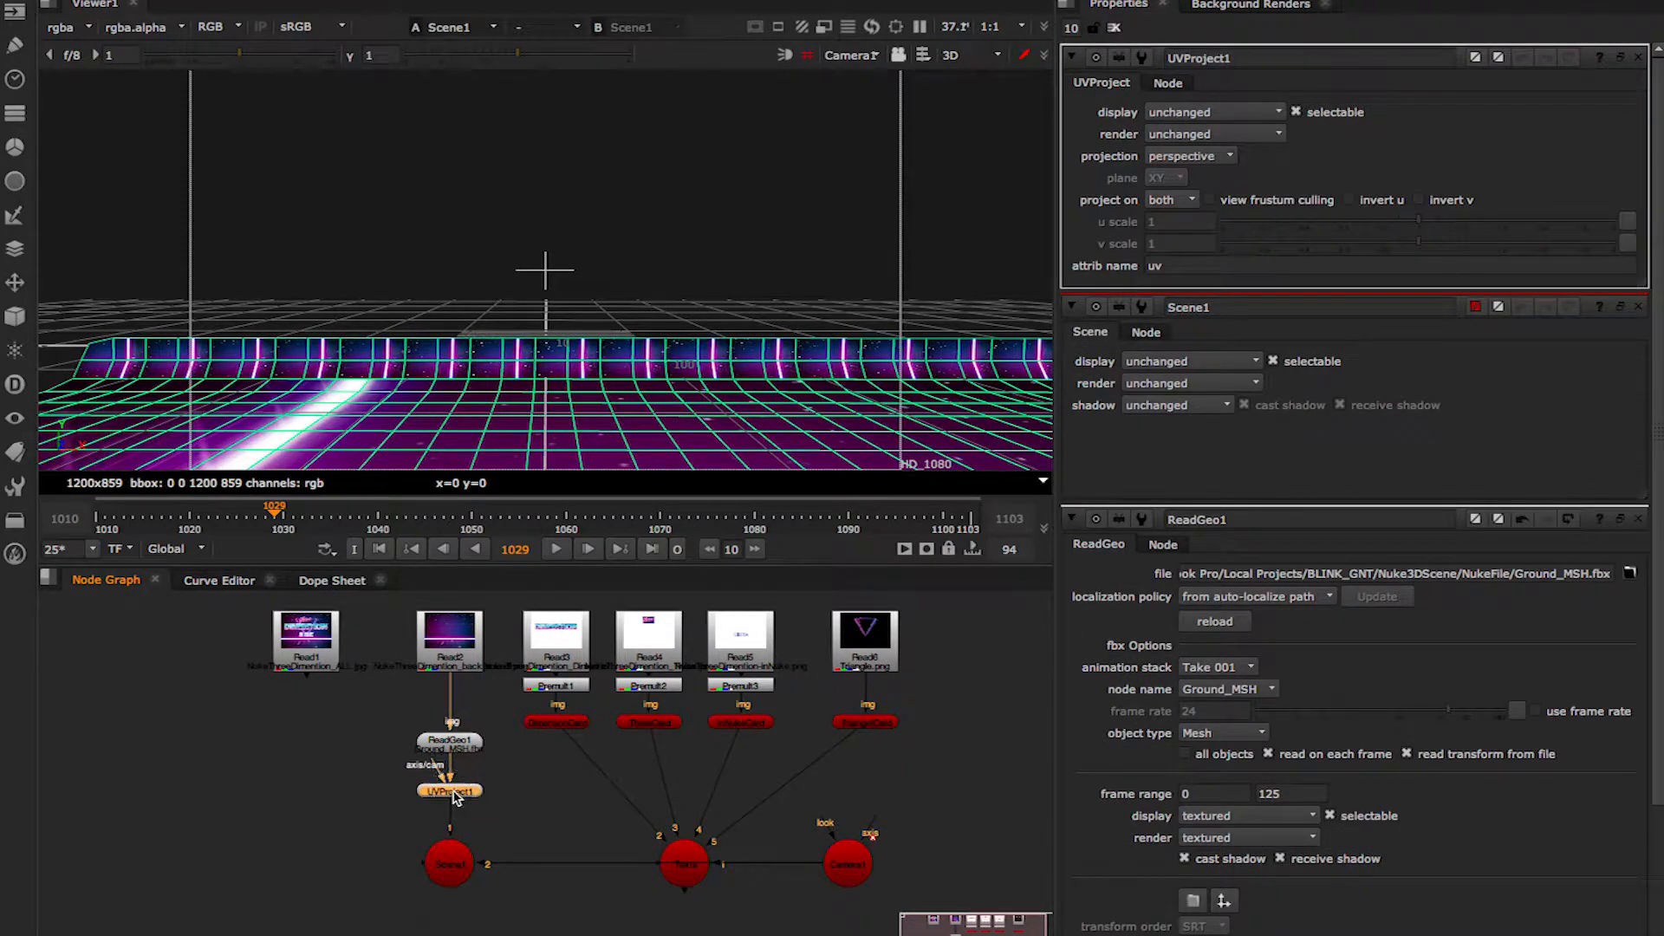
Space out the ReadGeo and UVProject nodes between the background image and the scene, leaving UVProject selected.
click(465, 742)
mouse_move(465, 742)
mouse_down()
mouse_move(463, 686)
mouse_move(462, 712)
mouse_up()
click(460, 642)
drag(462, 796, 462, 779)
click(469, 709)
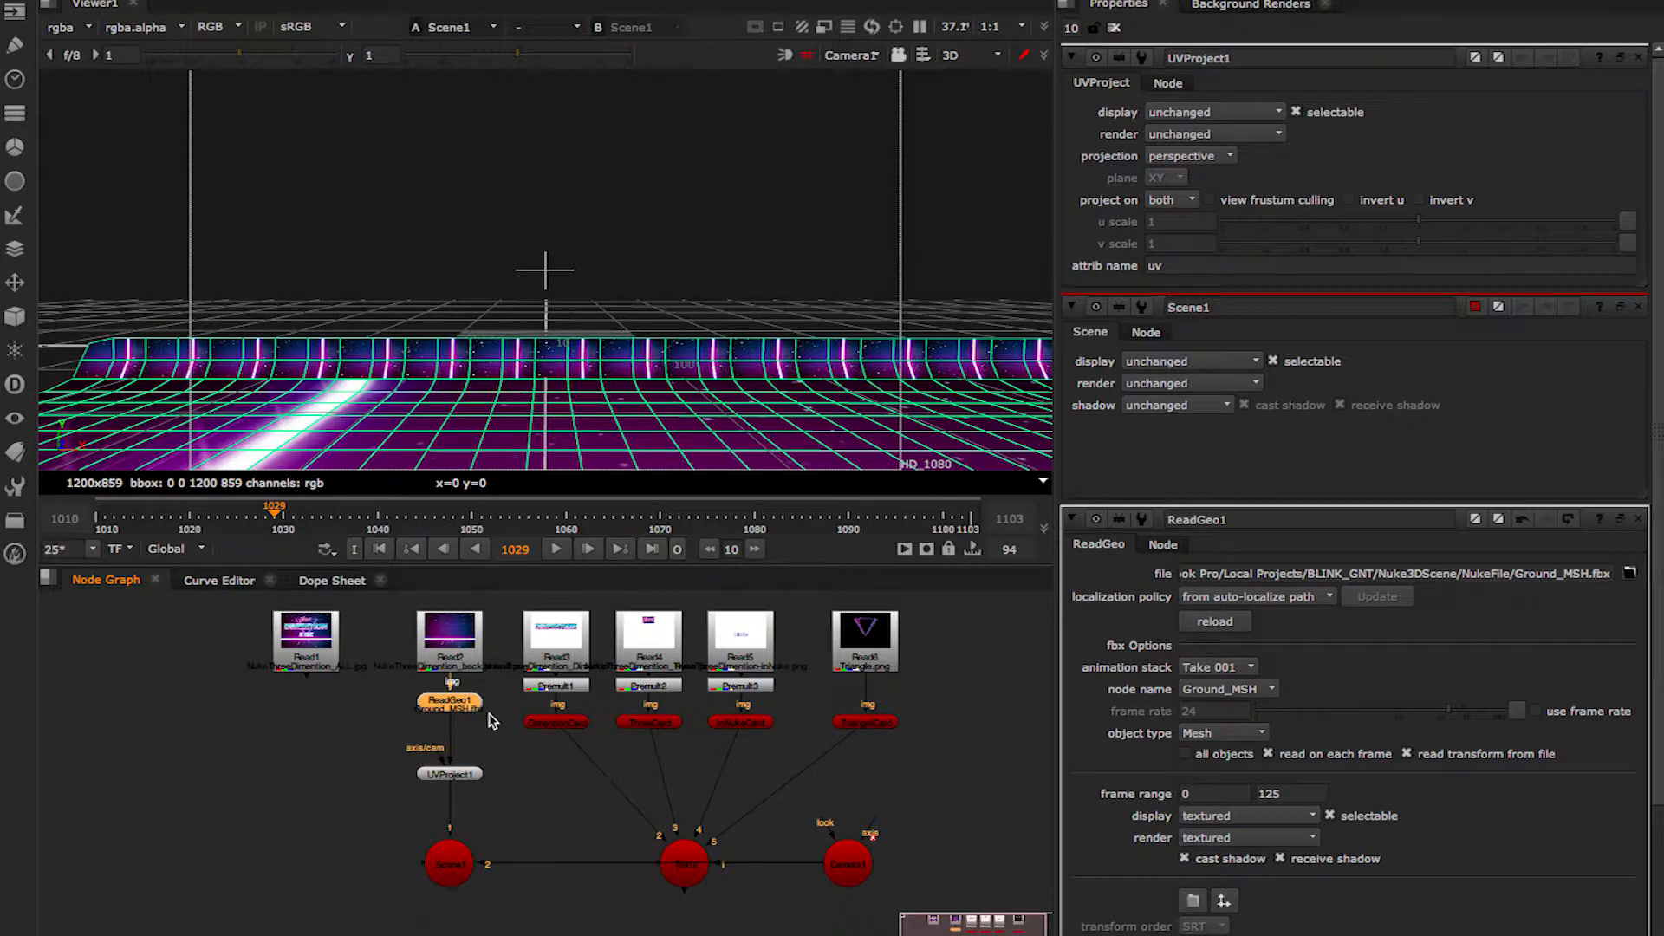
click(470, 776)
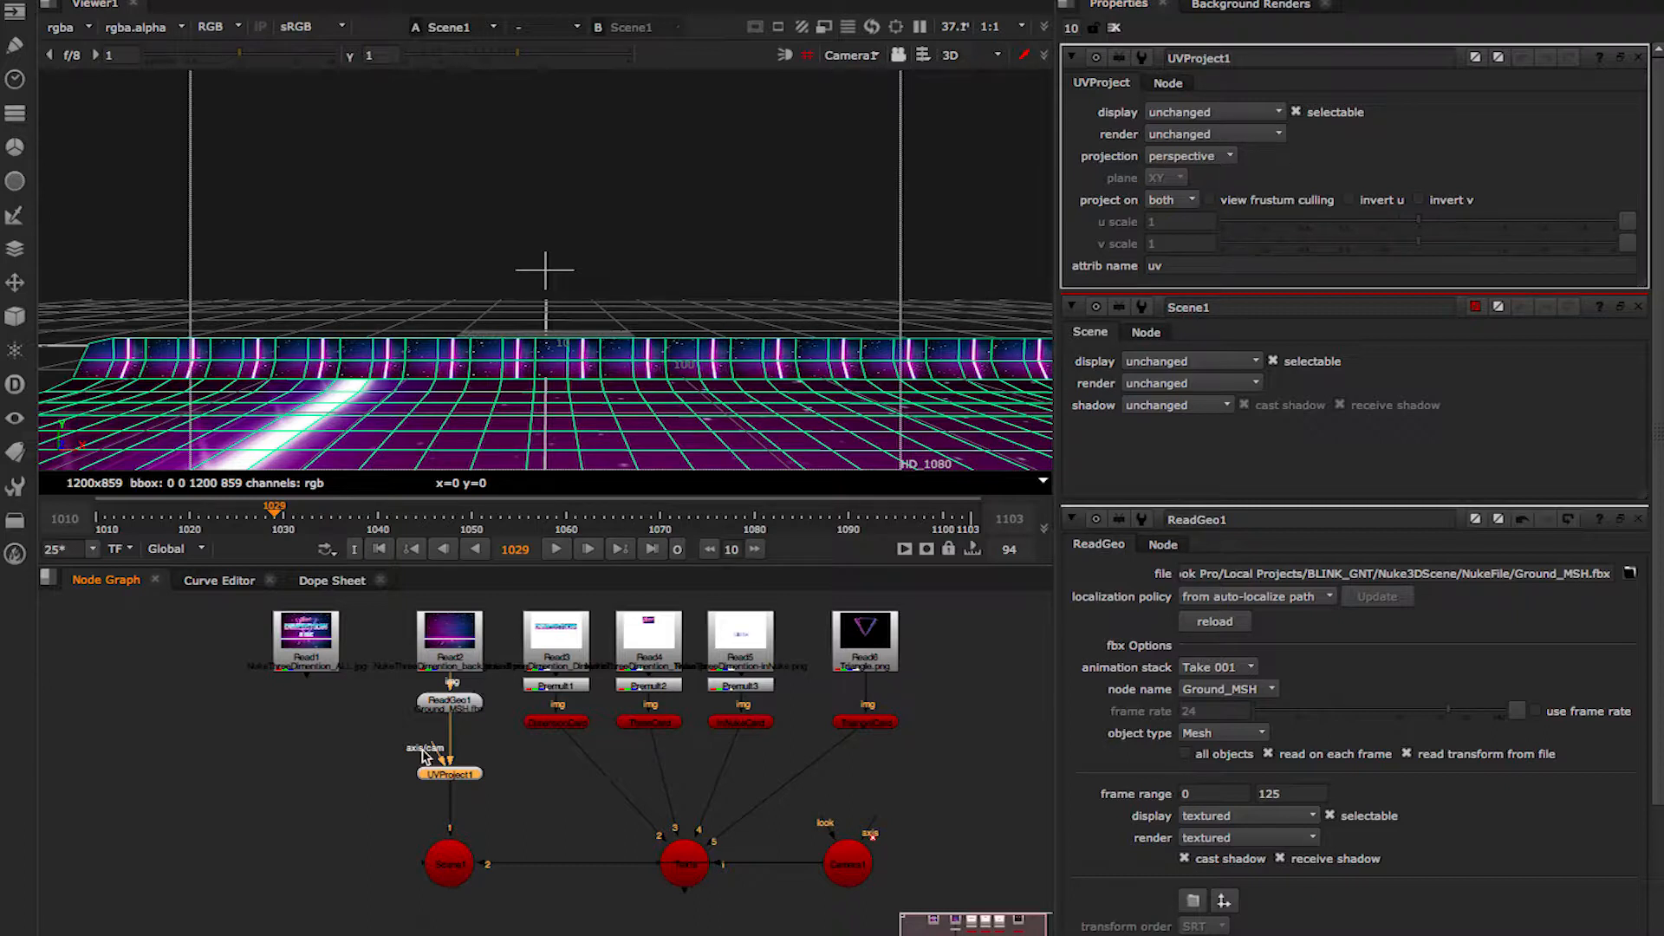
Connect the UVProject camera input to Camera1 and check the projected ground at frame 1022.
drag(438, 754, 860, 873)
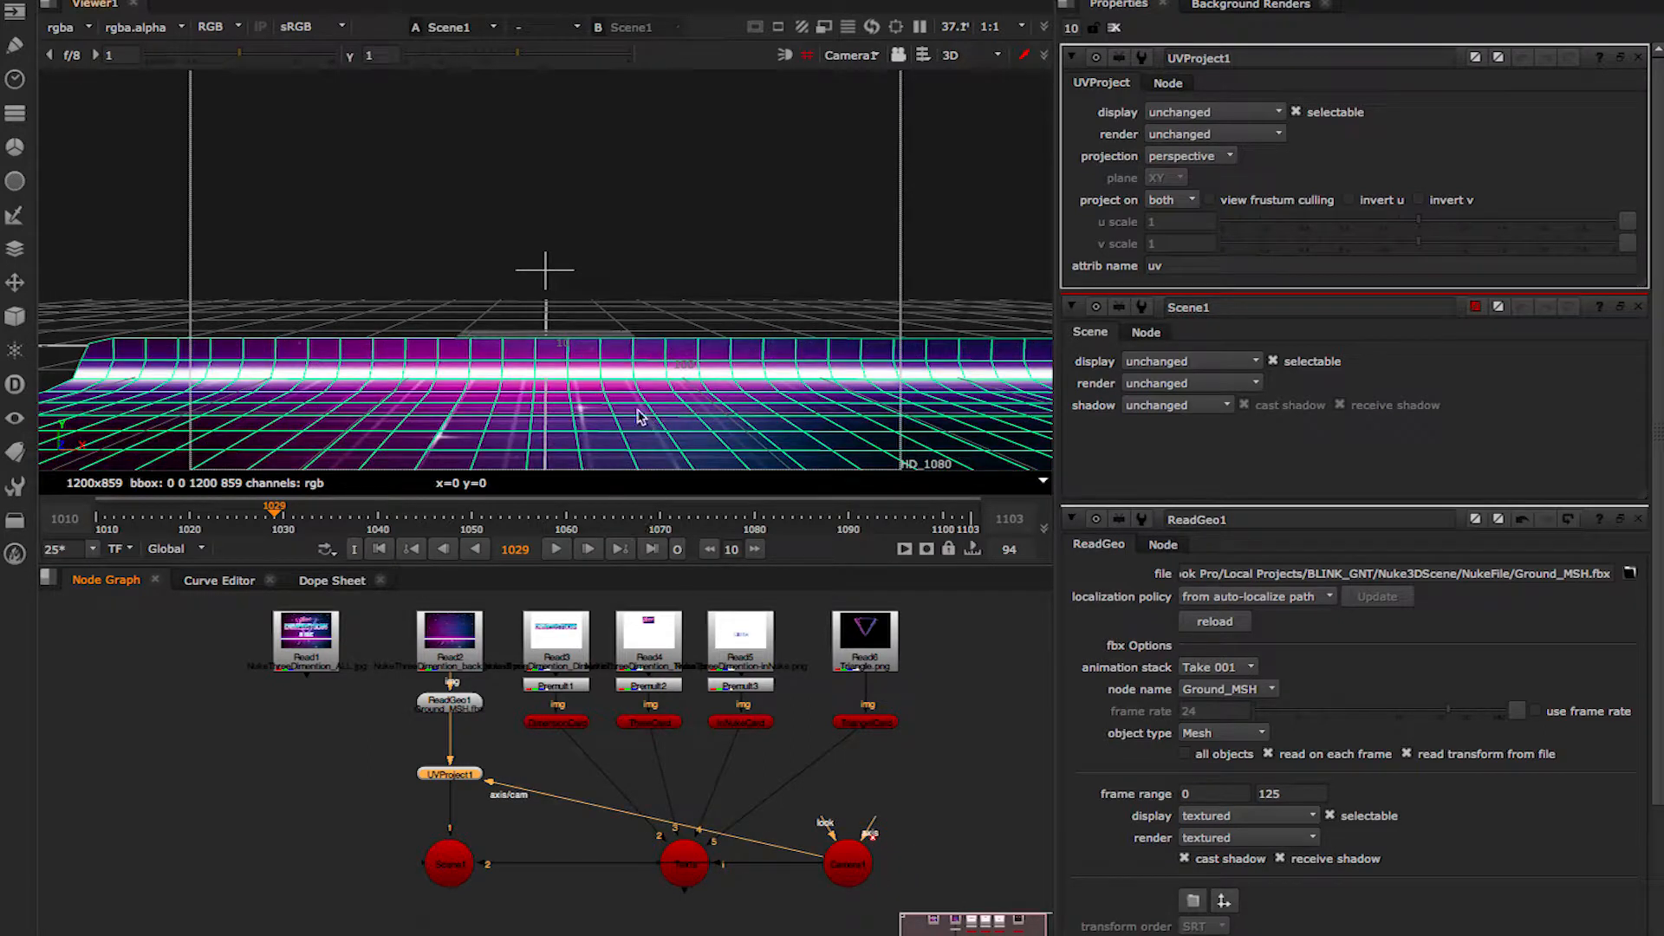
click(655, 270)
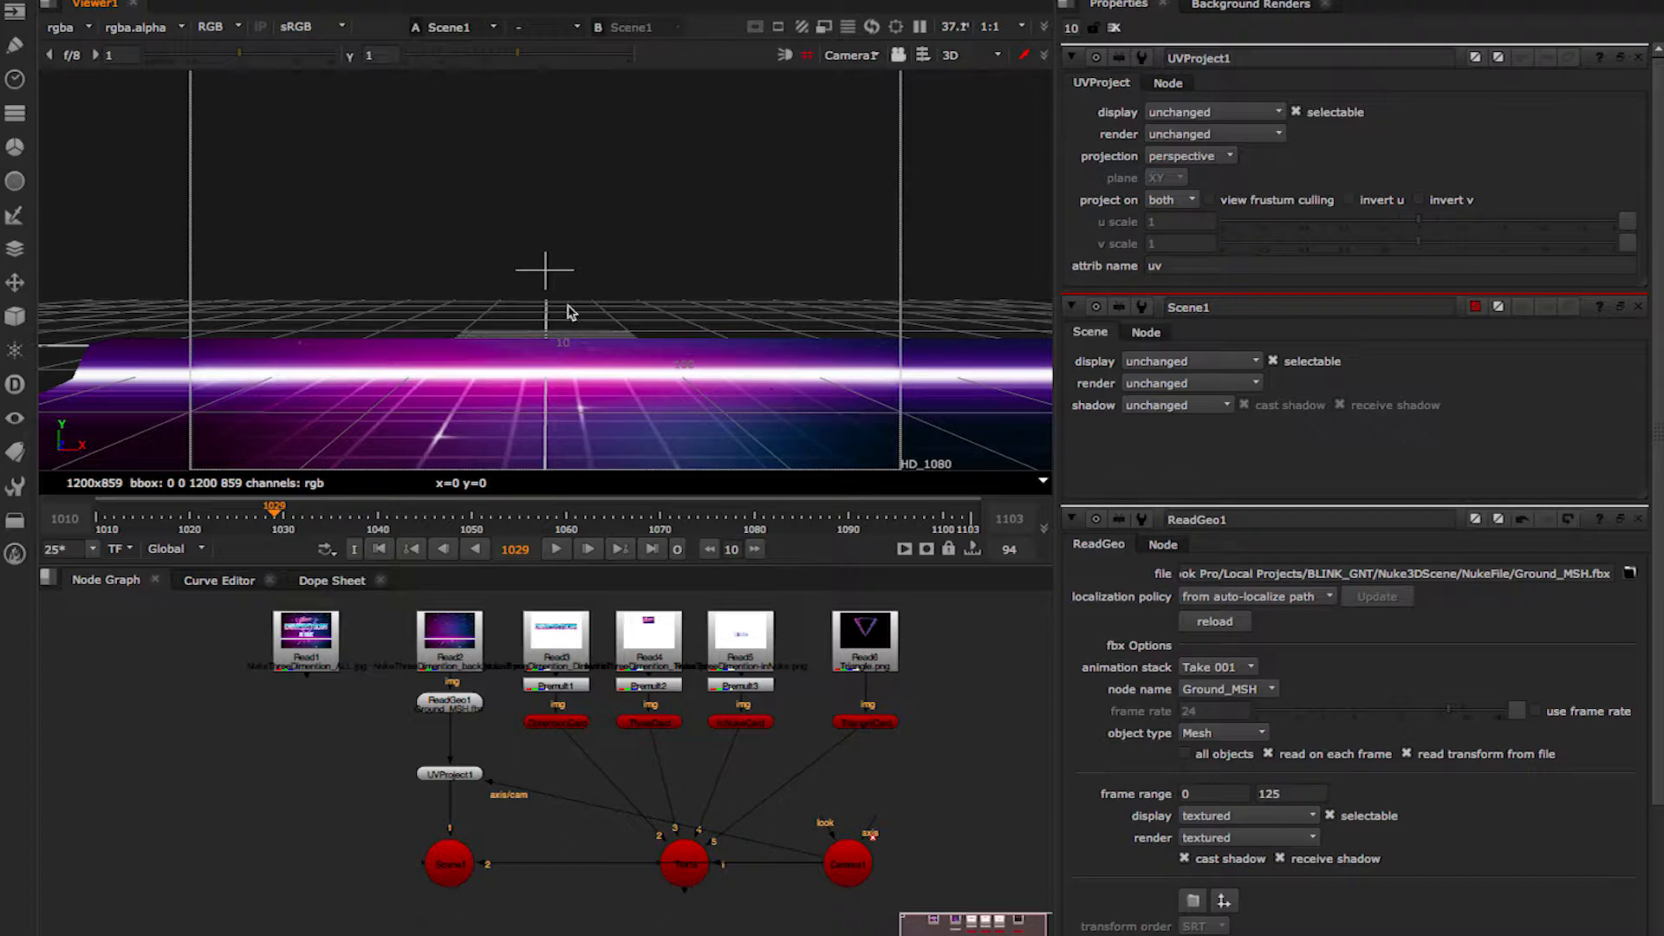
drag(275, 514, 208, 510)
Duplicate Camera1 as an unconnected camera in the free area beside the UVProject branch and open the copy's properties.
click(850, 874)
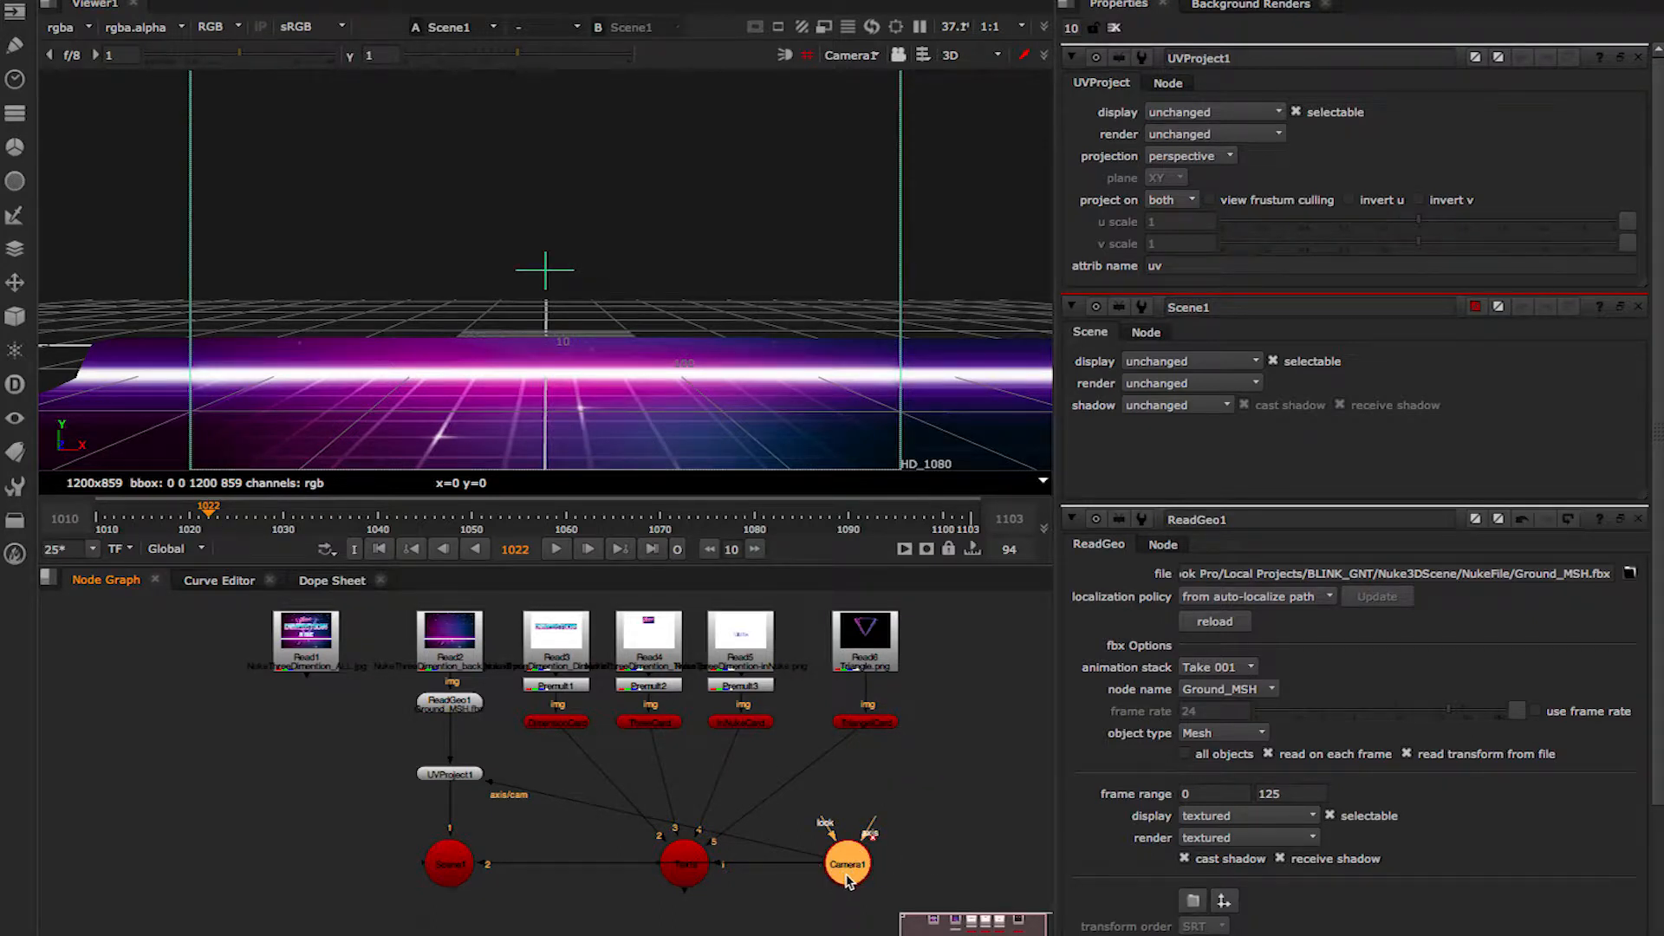
key(ctrl+c)
key(ctrl+v)
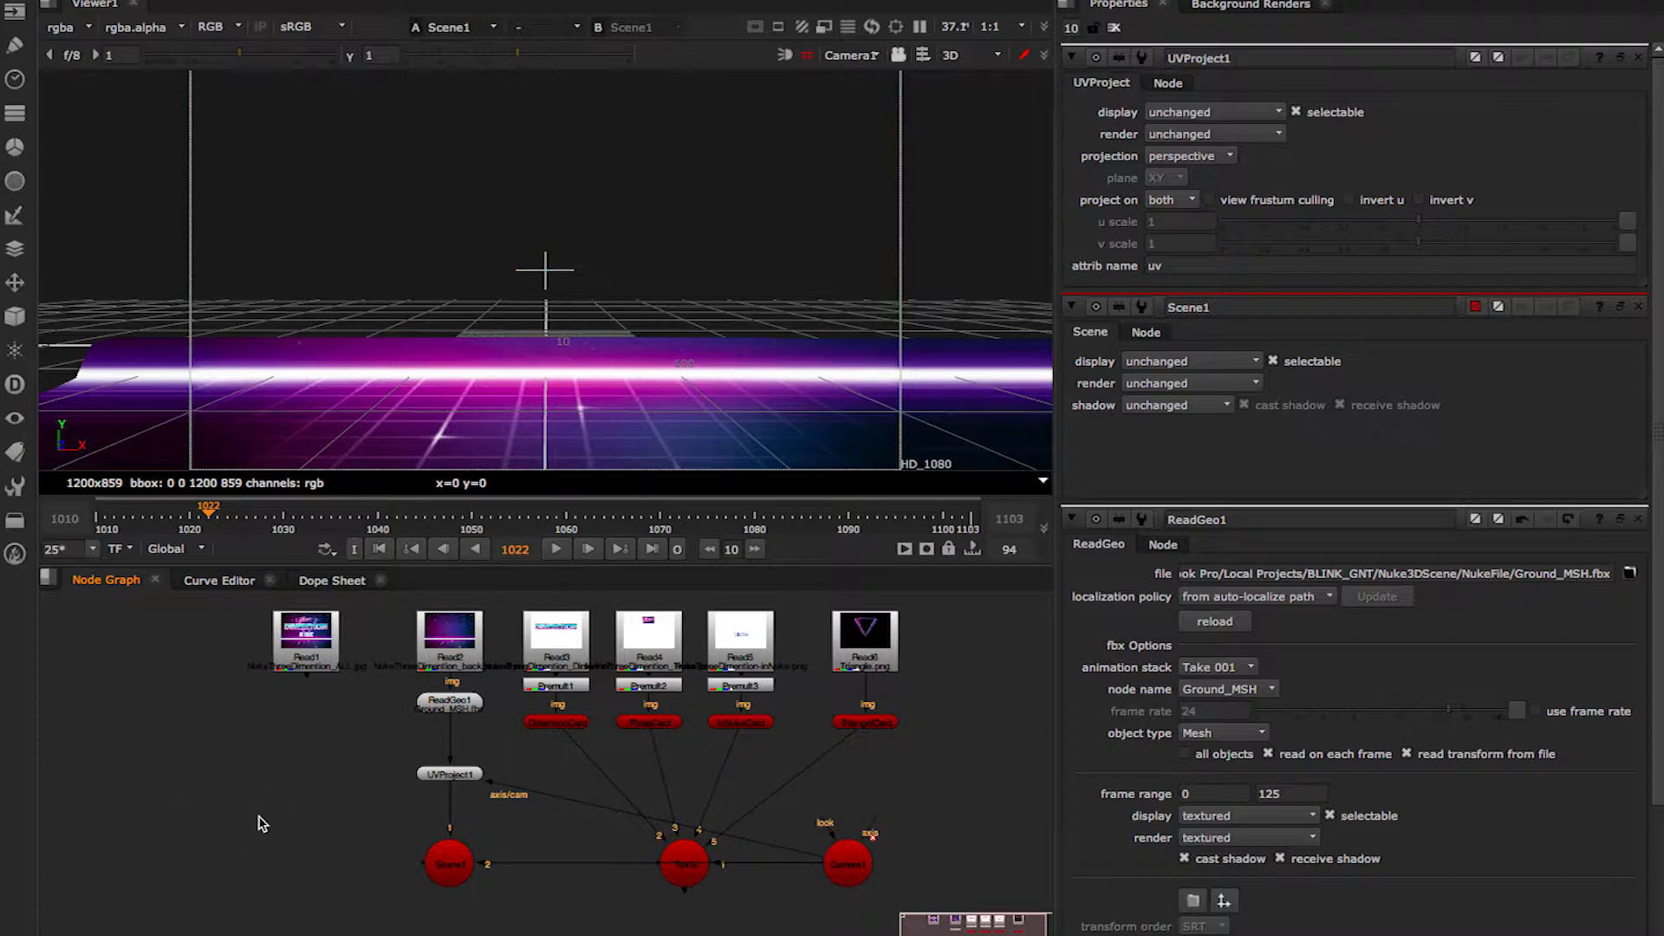
double_click(259, 817)
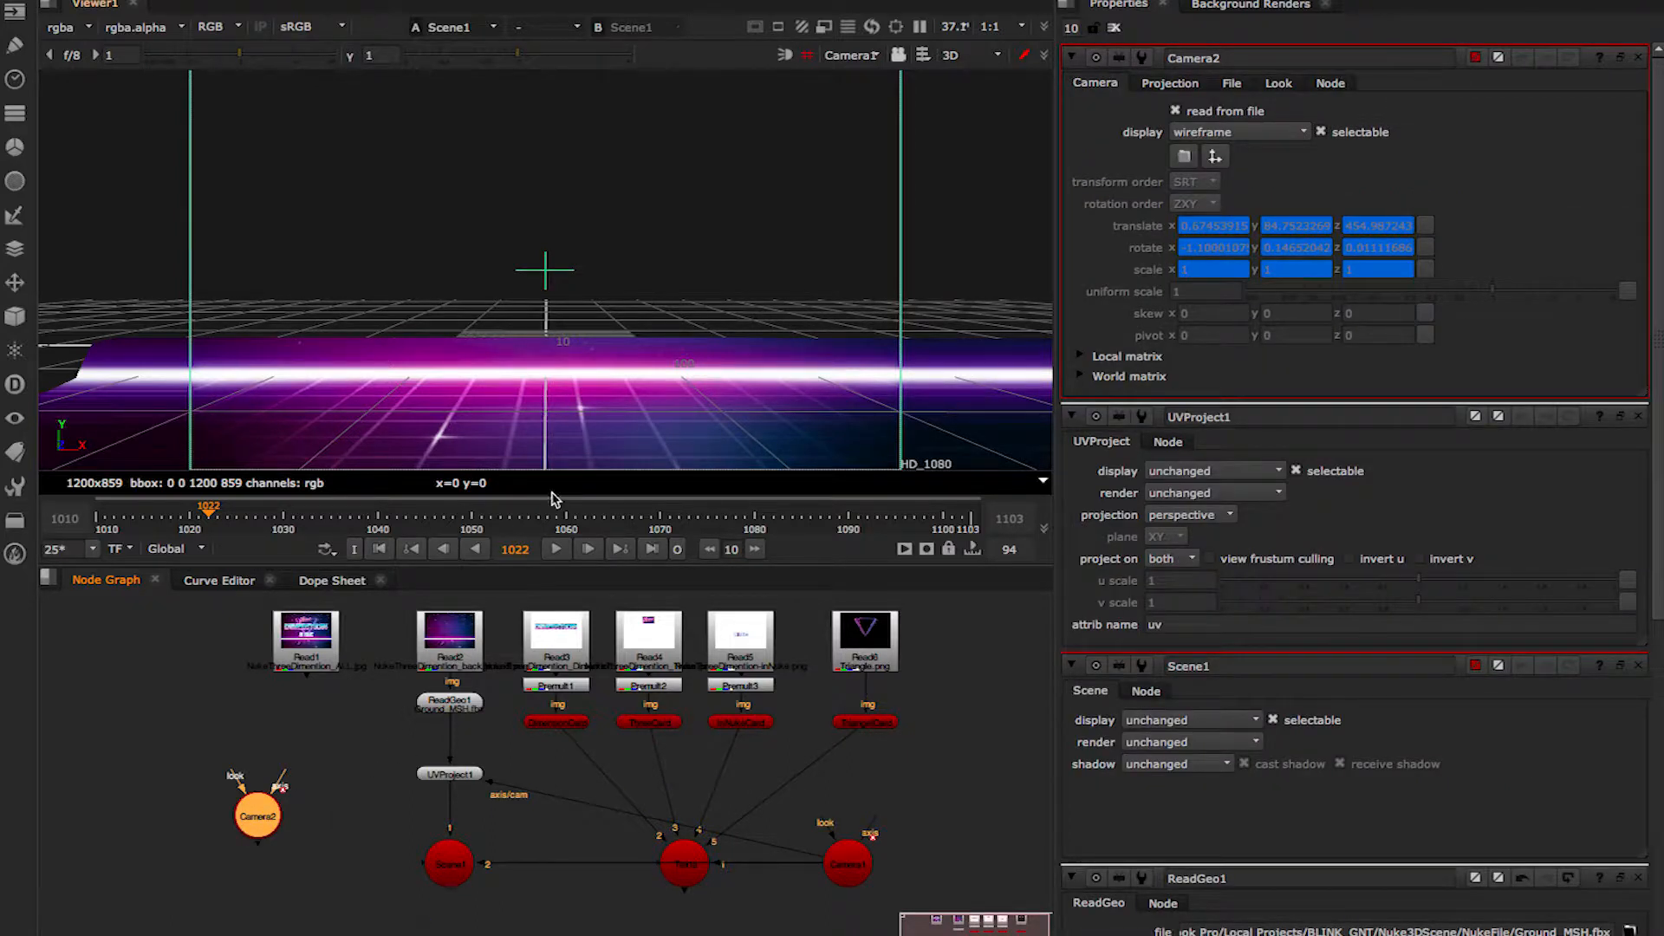
Go to frame 1010 and delete the animation on all knobs of Camera2.
drag(209, 513, 98, 507)
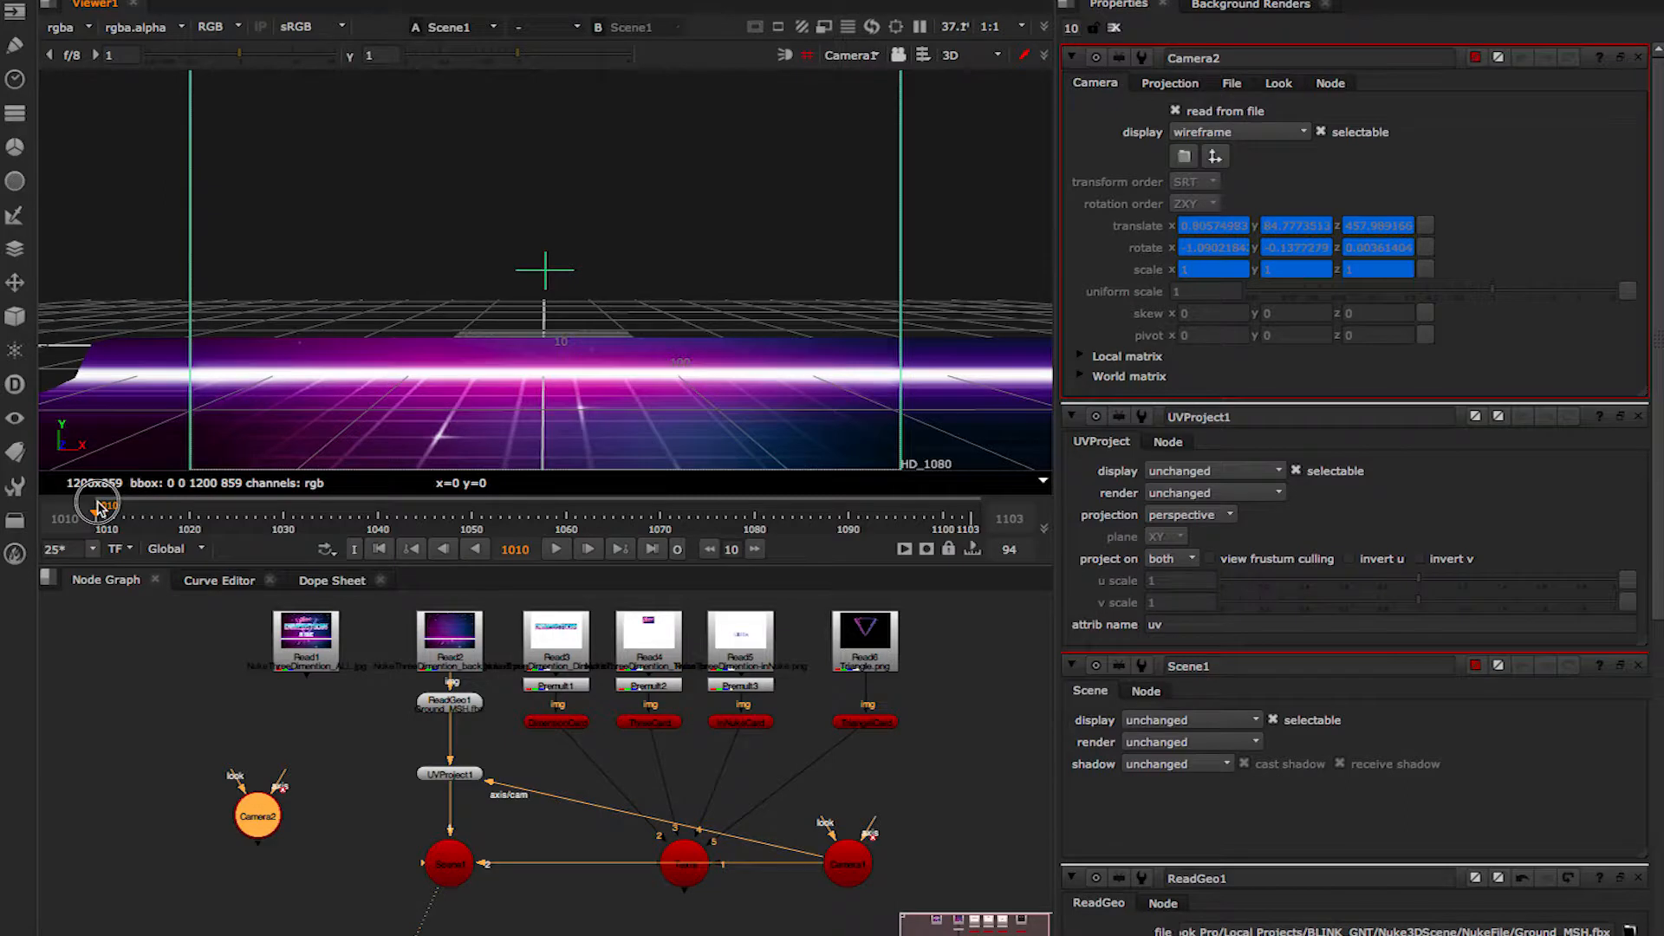
click(254, 813)
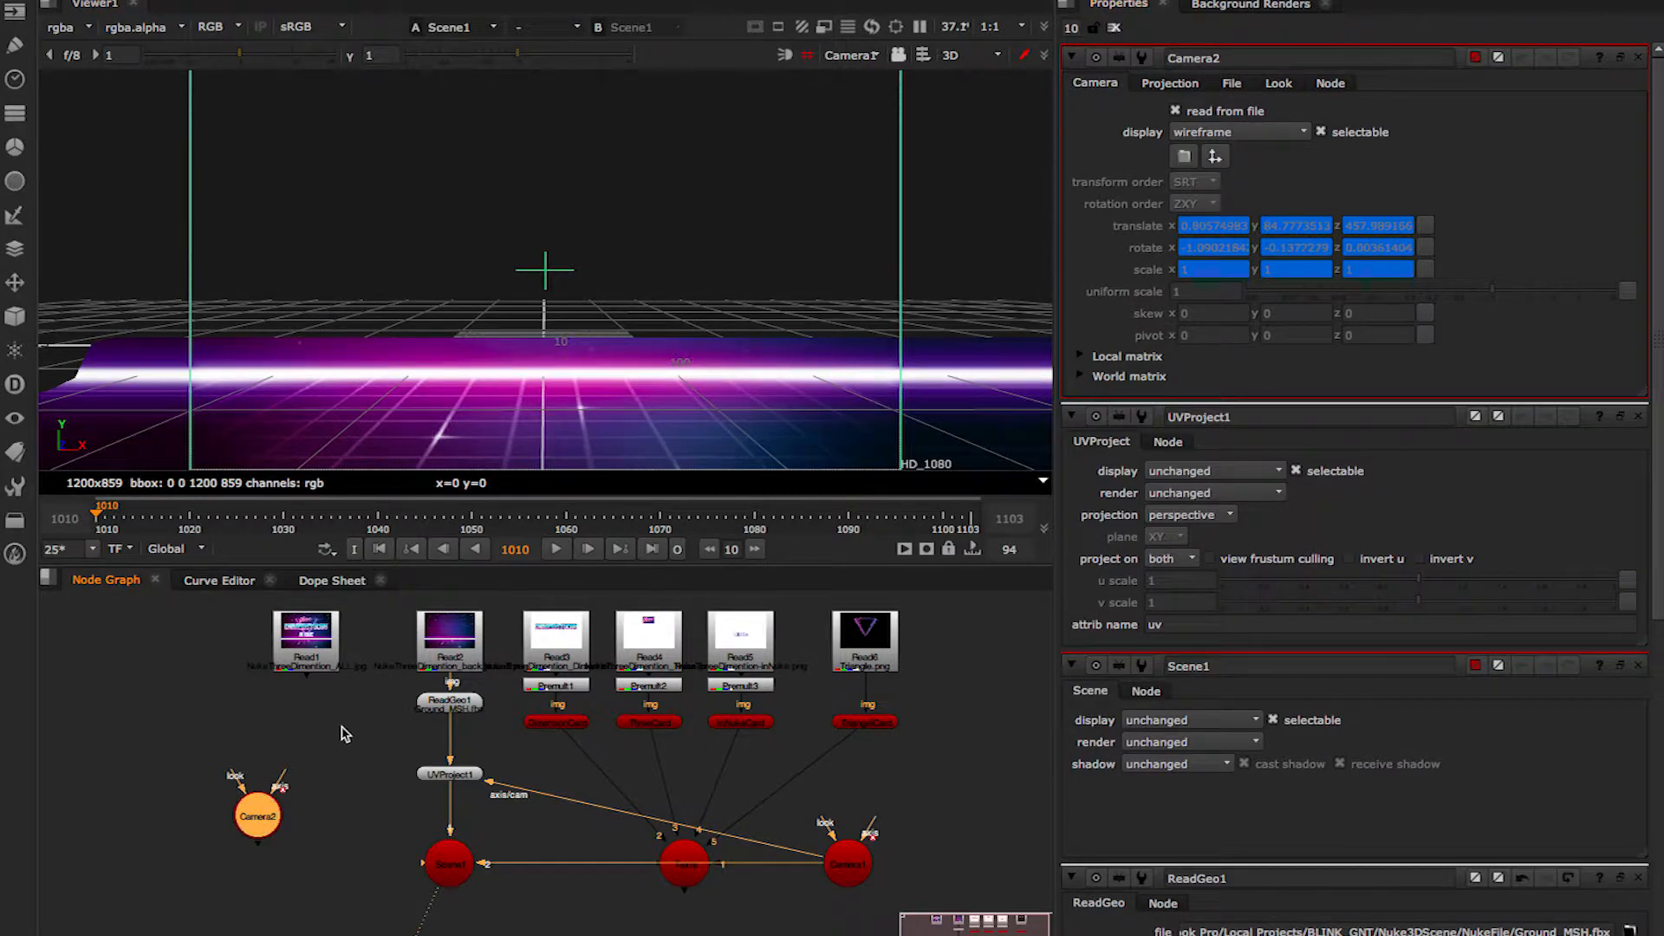
right_click(1097, 130)
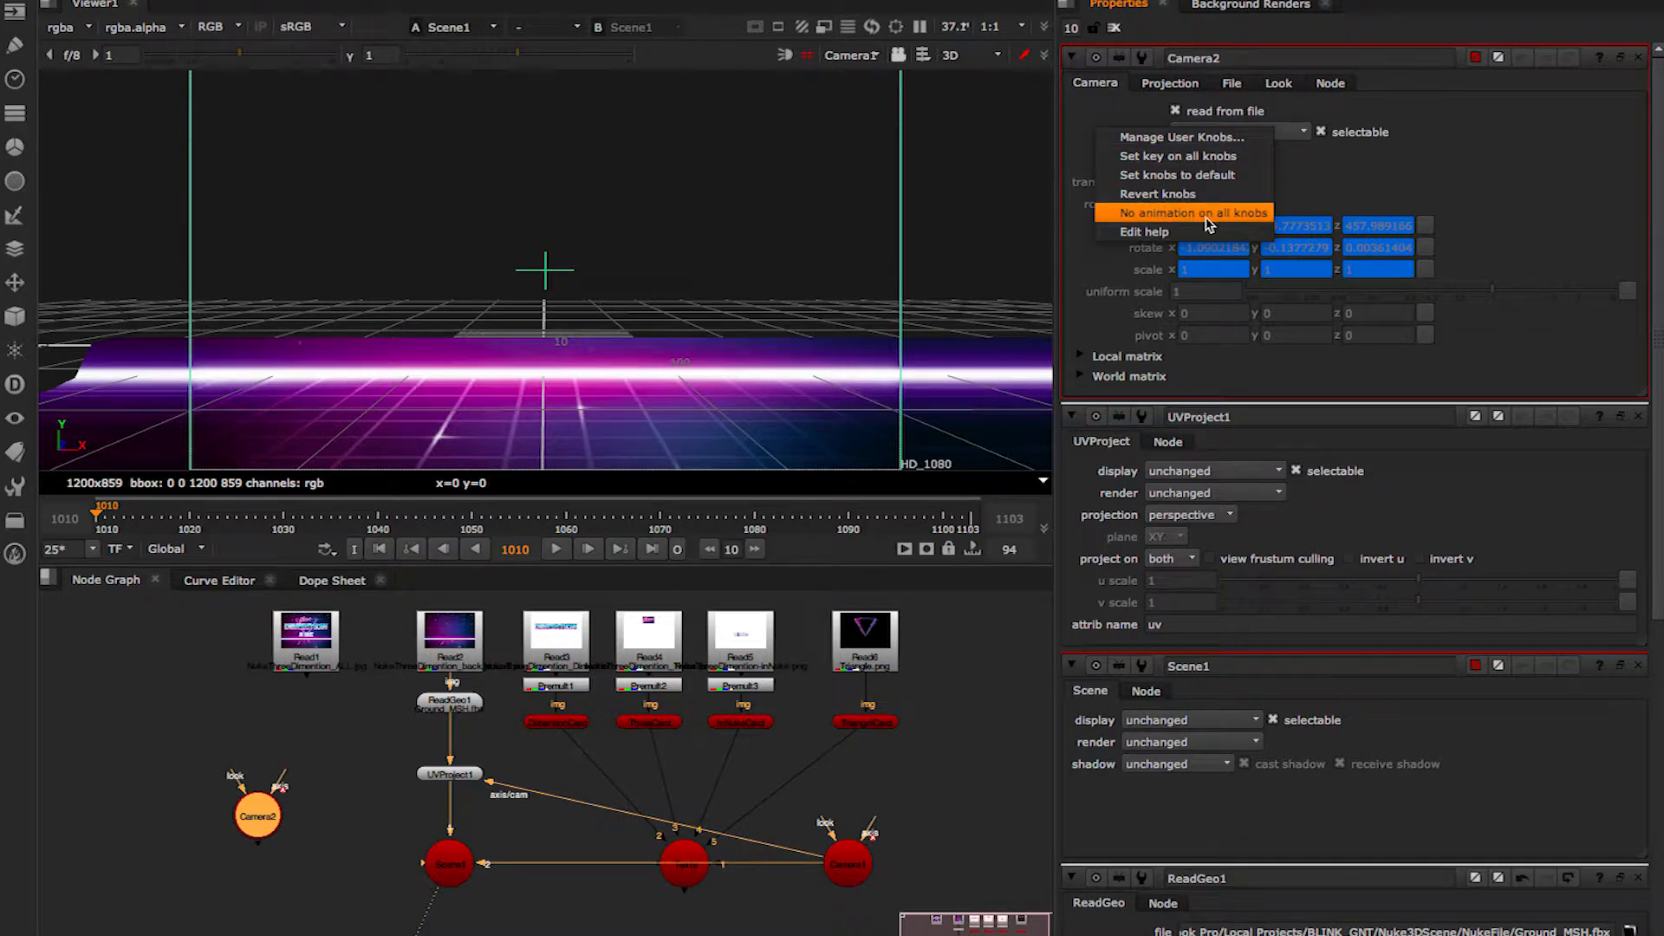
click(1206, 217)
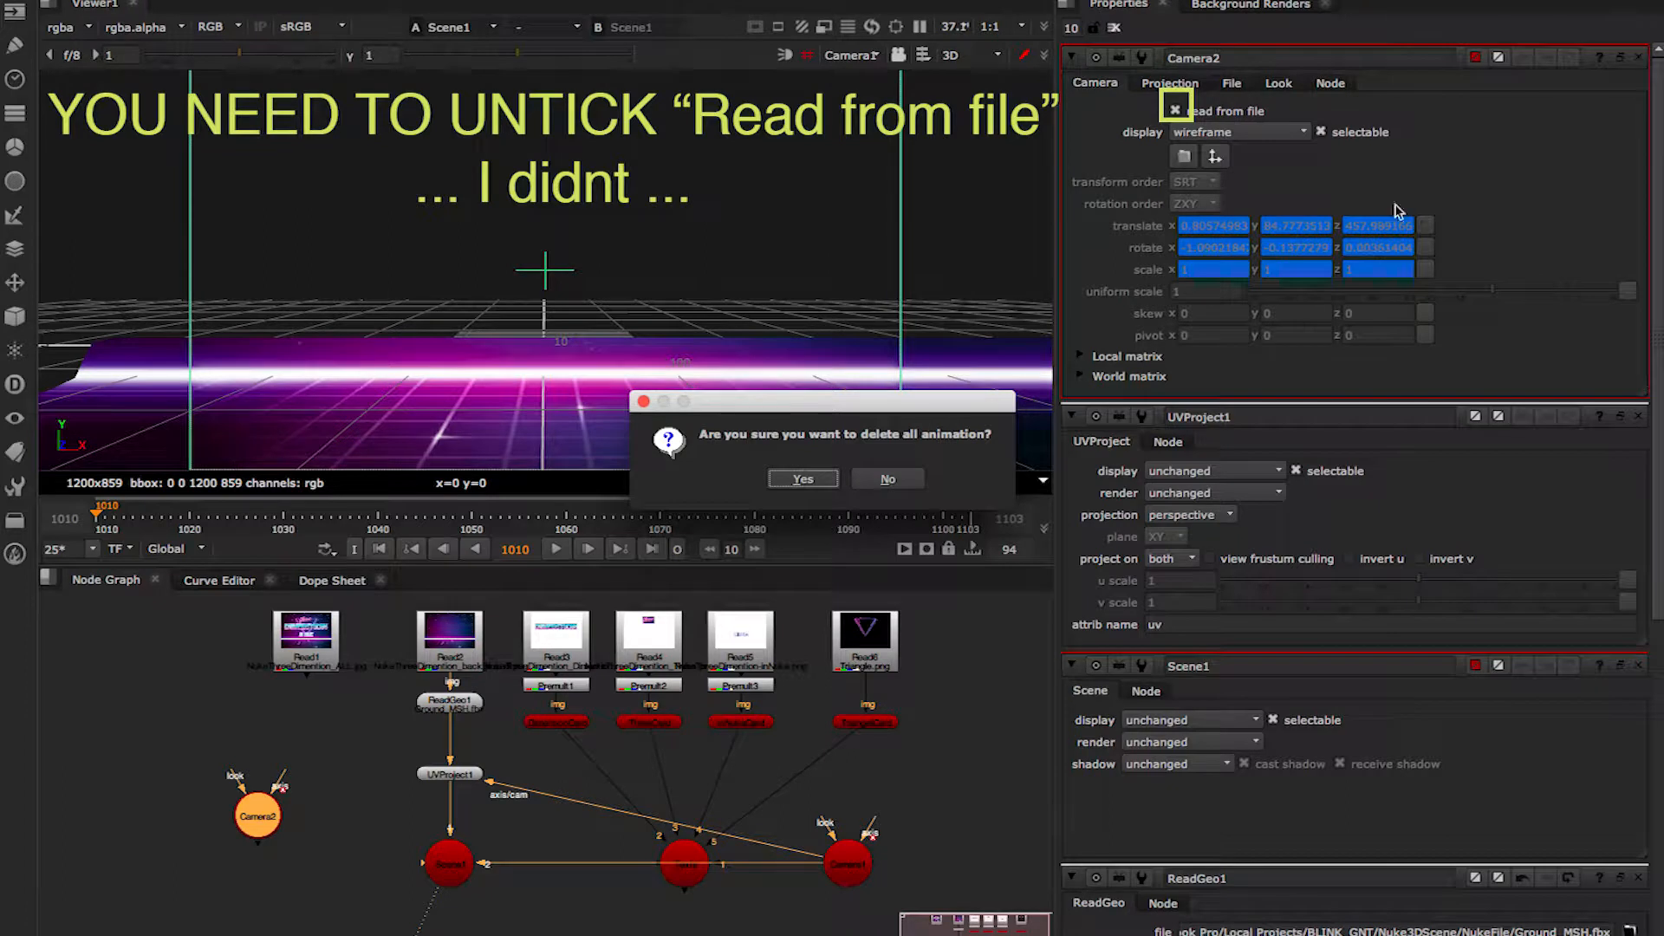
click(813, 481)
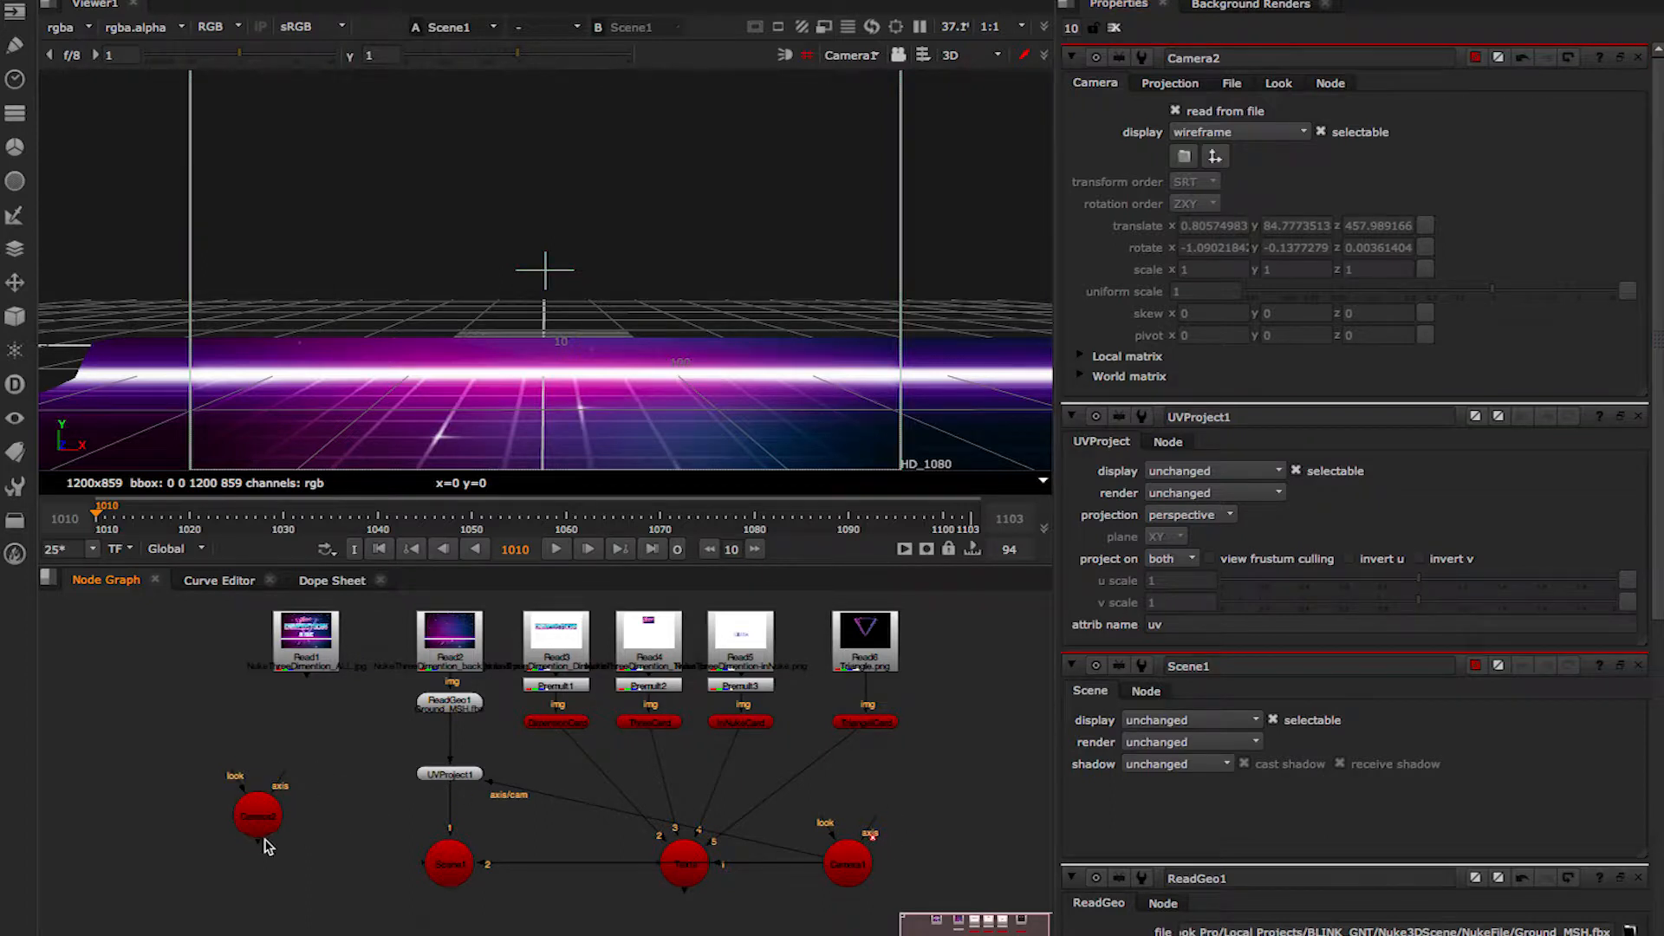
Move Camera2 up level with UVProject and reconnect the UVProject camera input to it.
drag(260, 832, 258, 799)
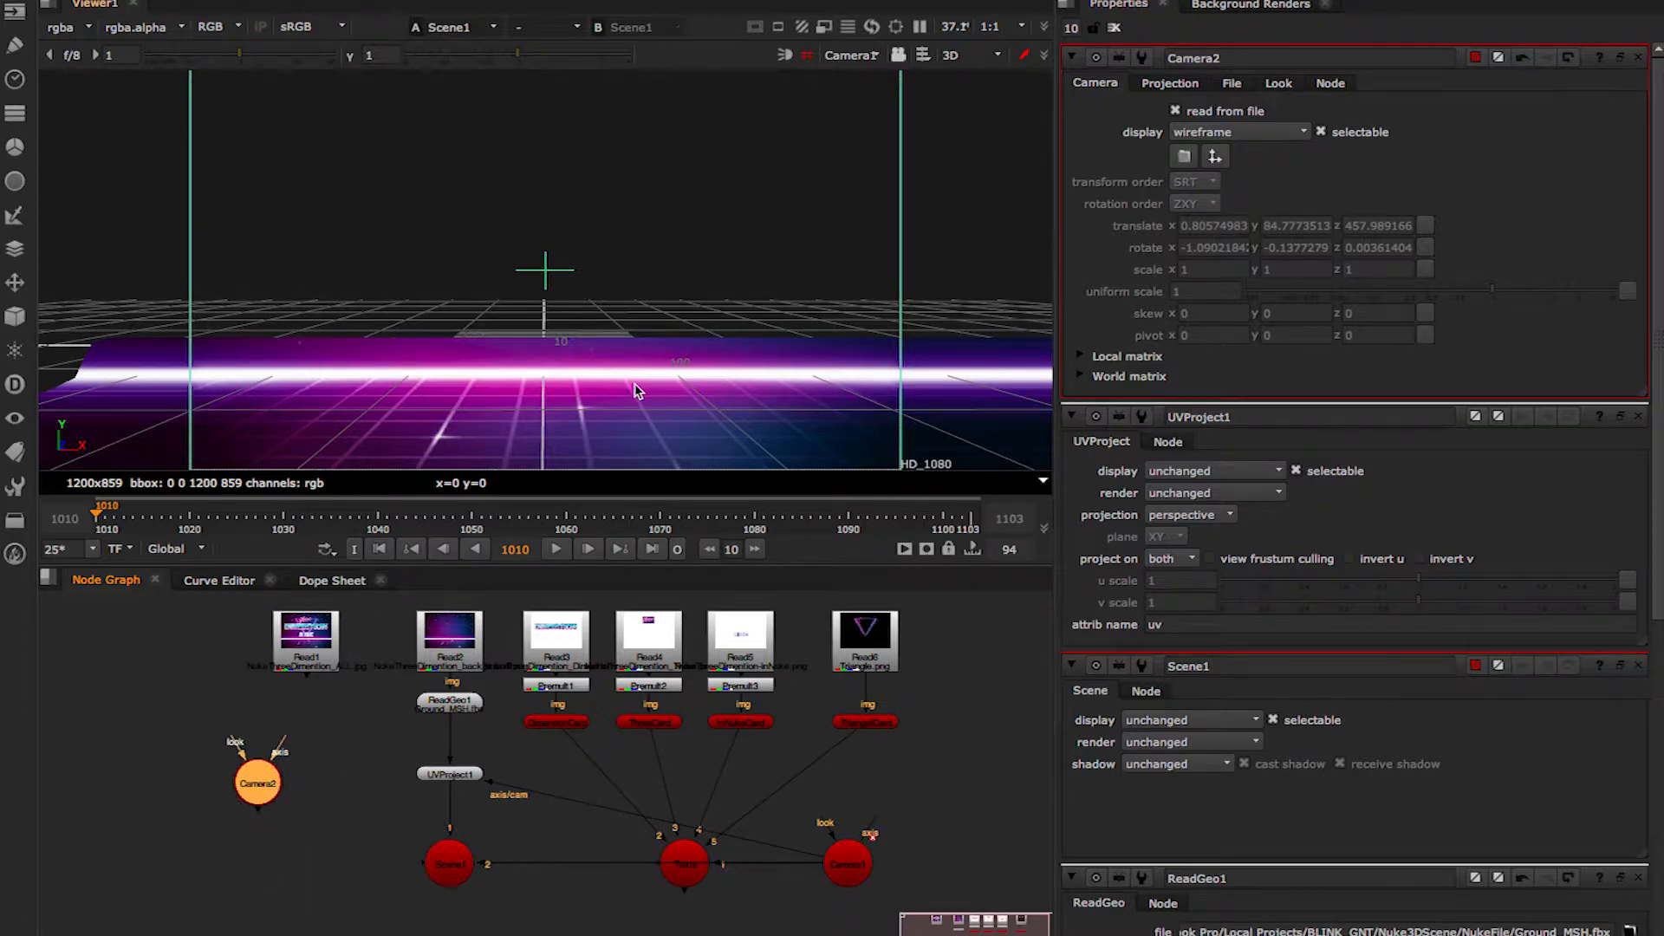
drag(498, 787, 262, 789)
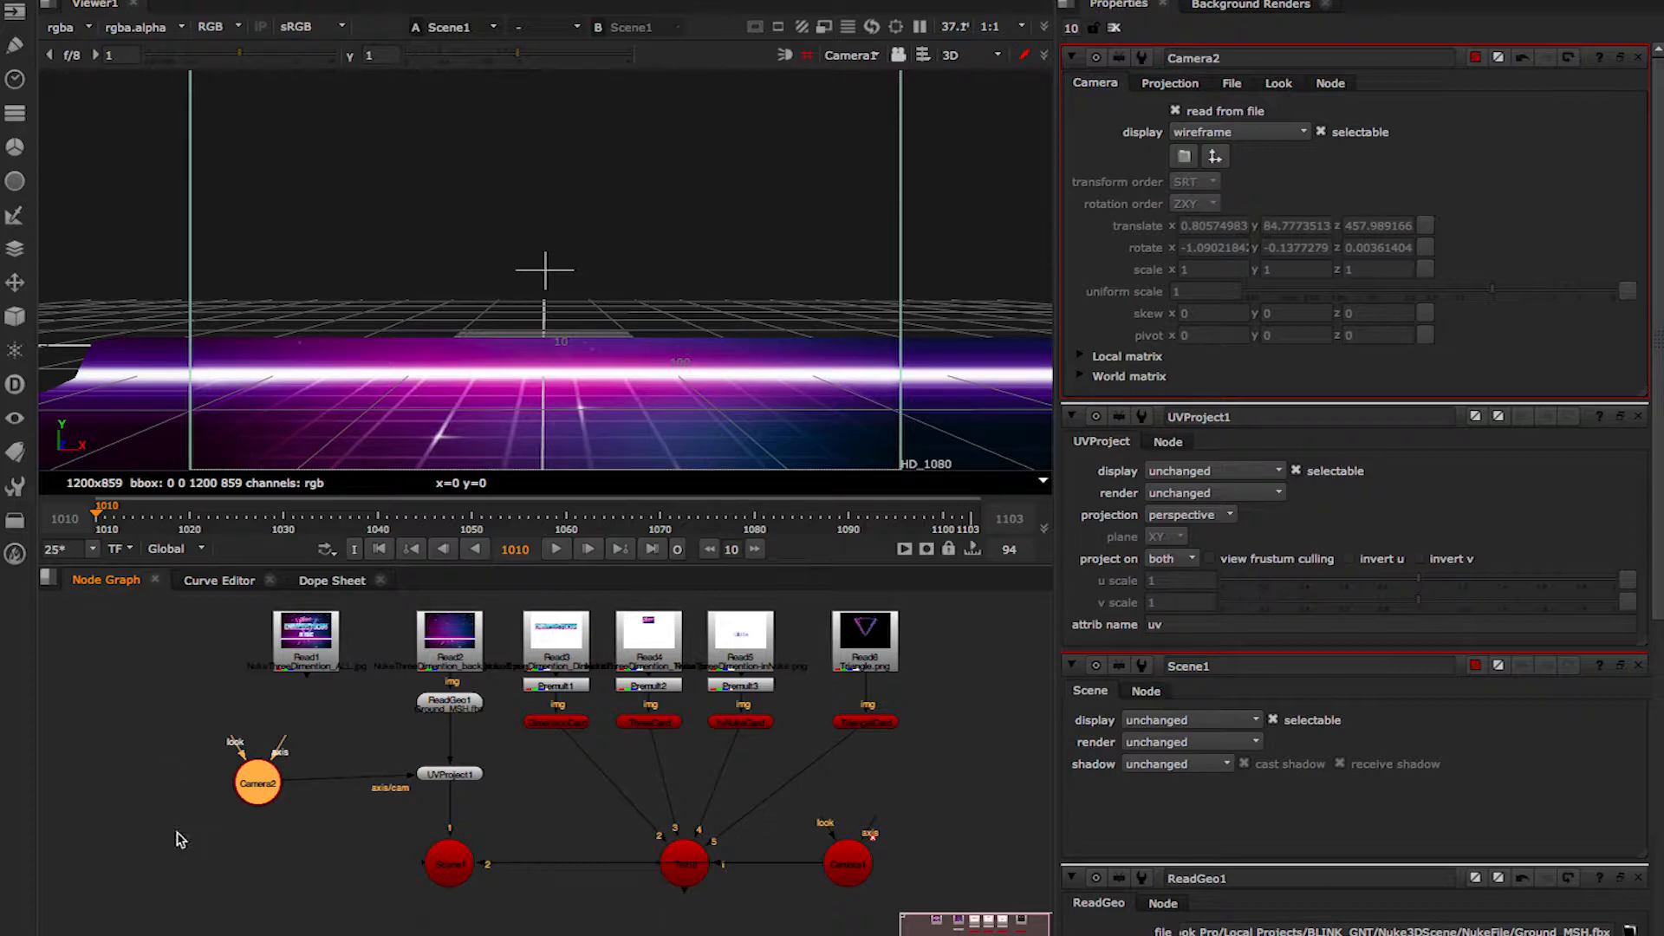
click(520, 524)
drag(542, 528, 762, 562)
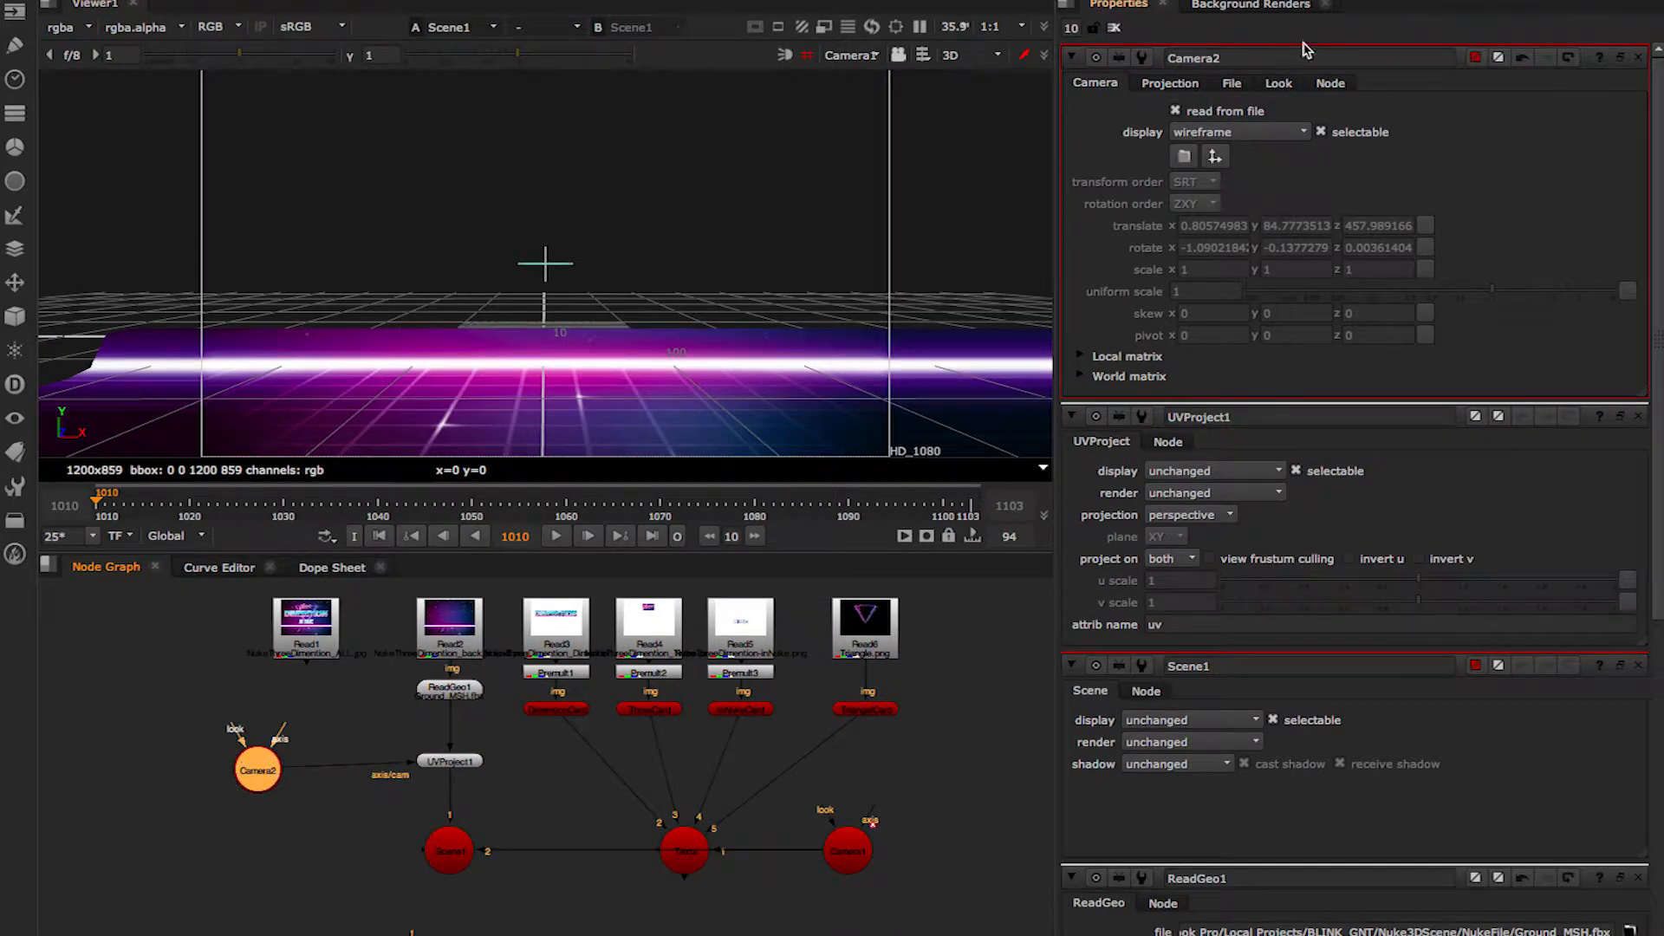
Rename Camera2 as CameraProjection.
click(1293, 57)
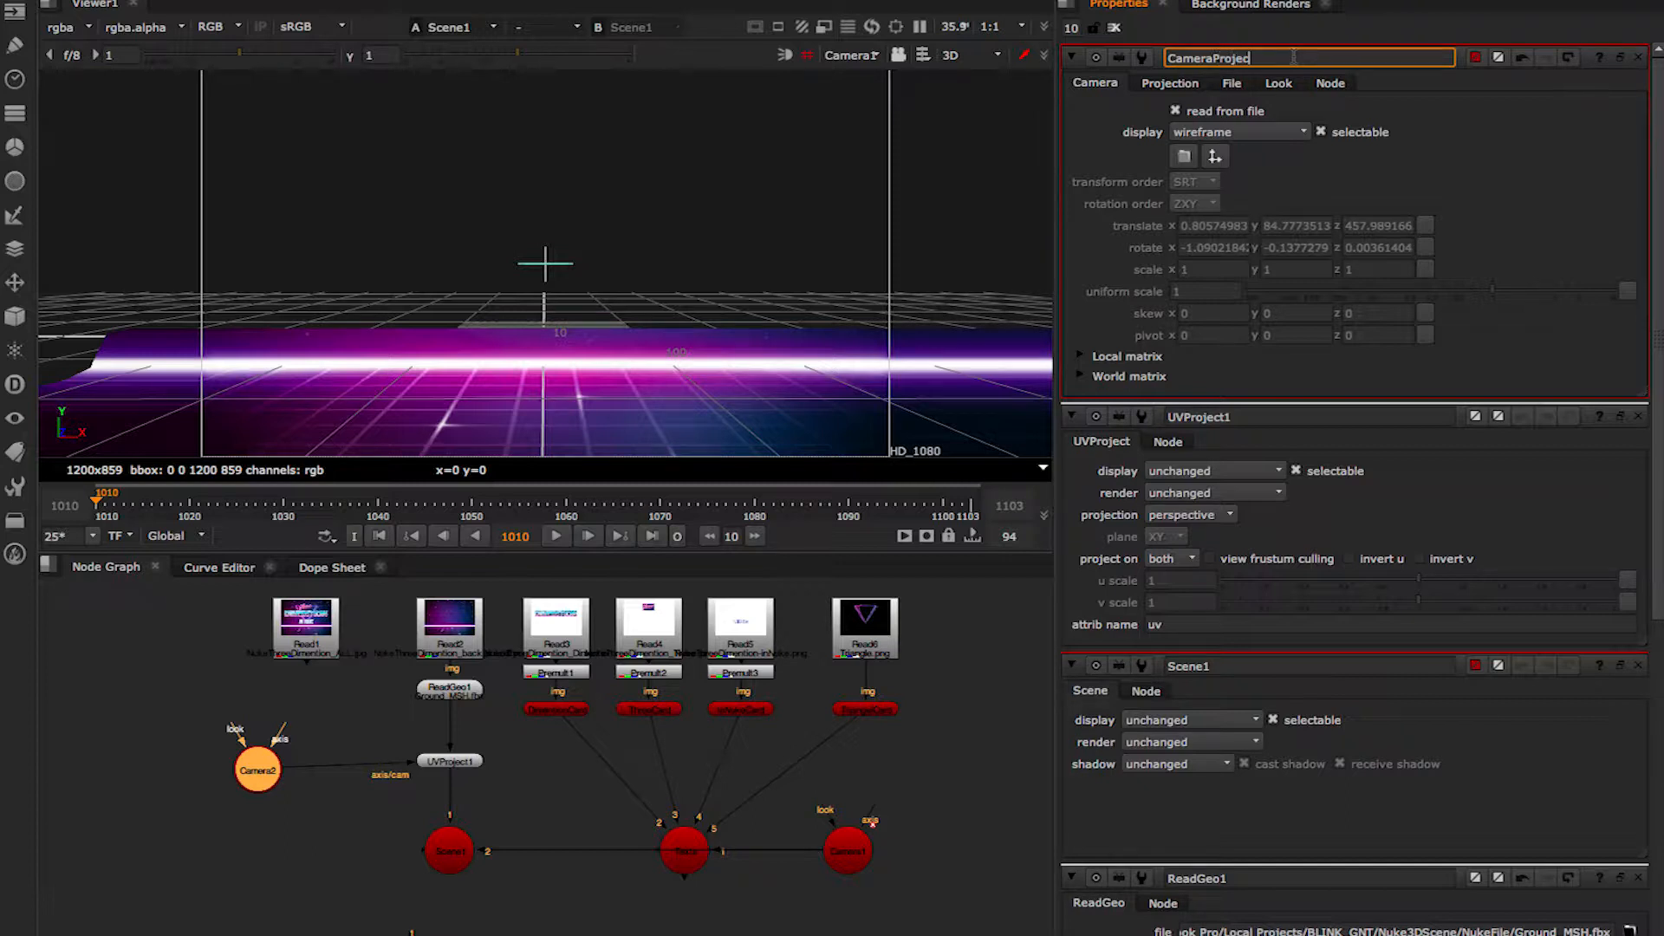
text(Projection)
key(Return)
Rename Camera1 as CameraRender.
click(849, 845)
double_click(849, 845)
click(1263, 58)
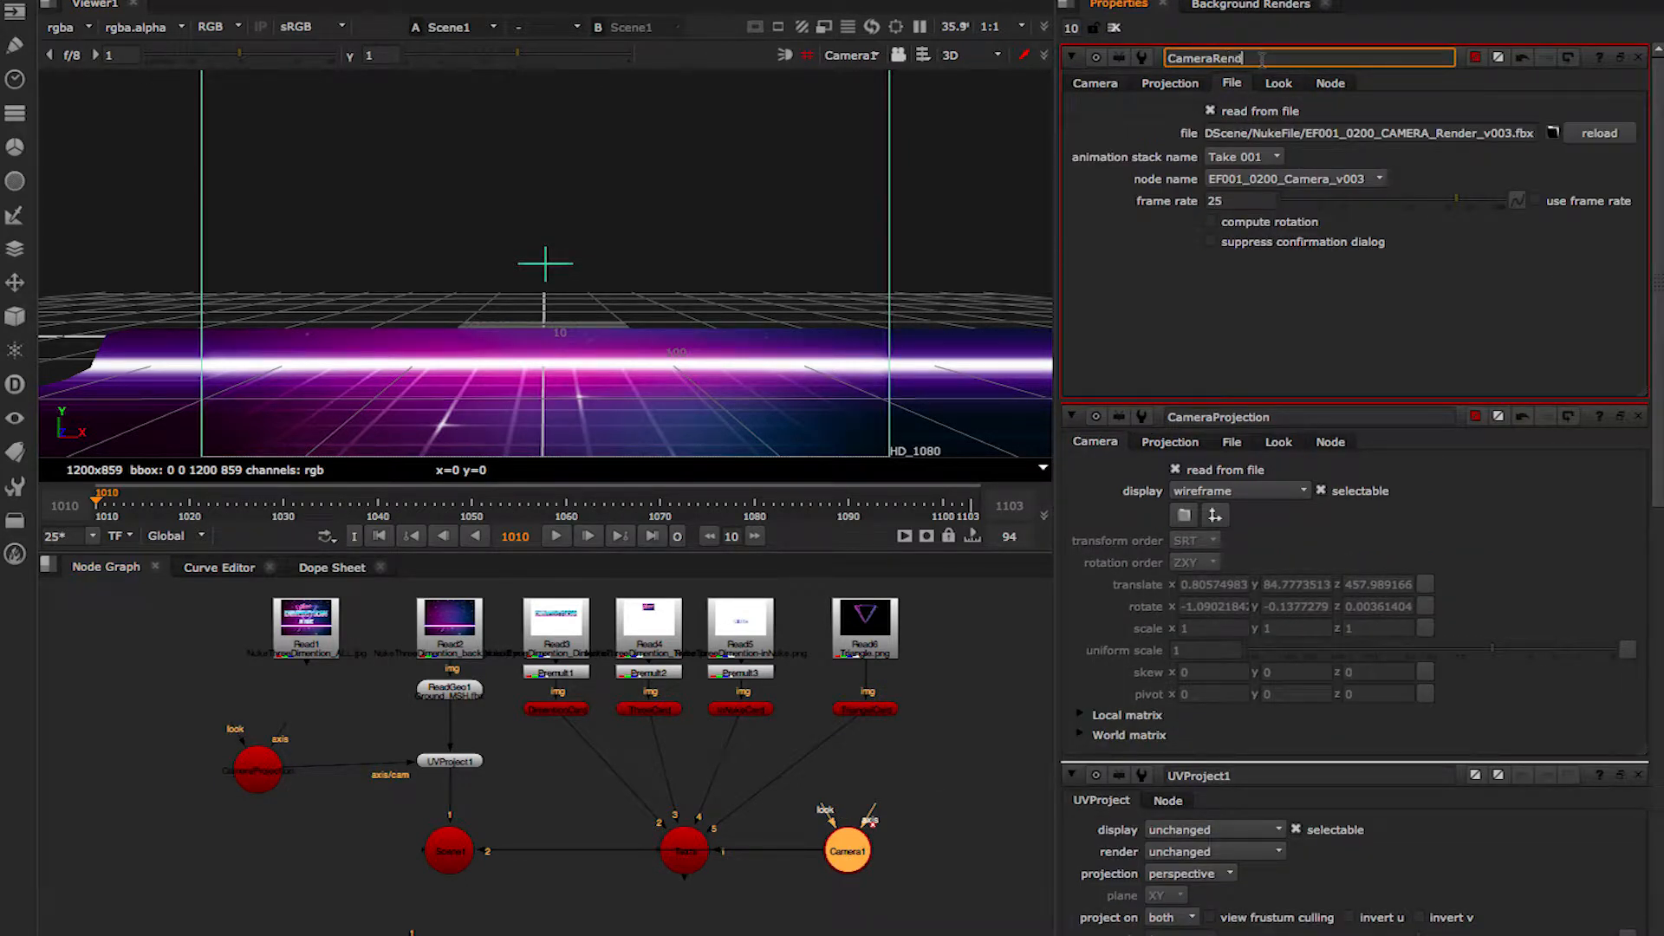
text(Render)
click(555, 891)
Rename the Scene1 node below UVProject as Environment.
click(685, 851)
double_click(449, 851)
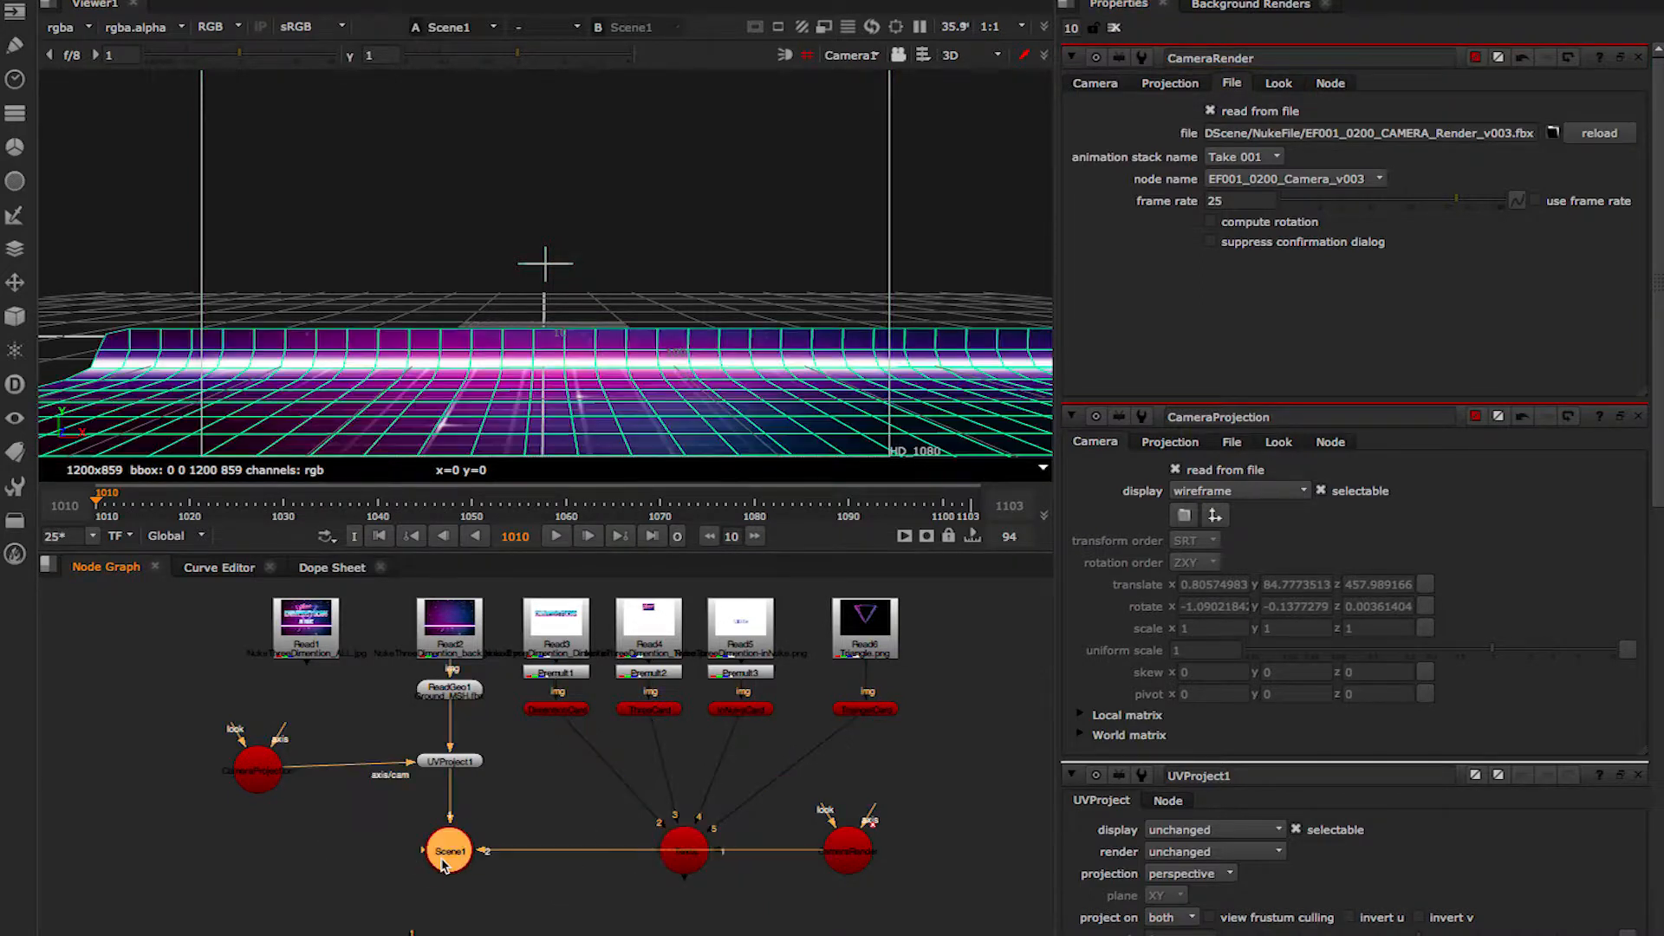
double_click(1260, 56)
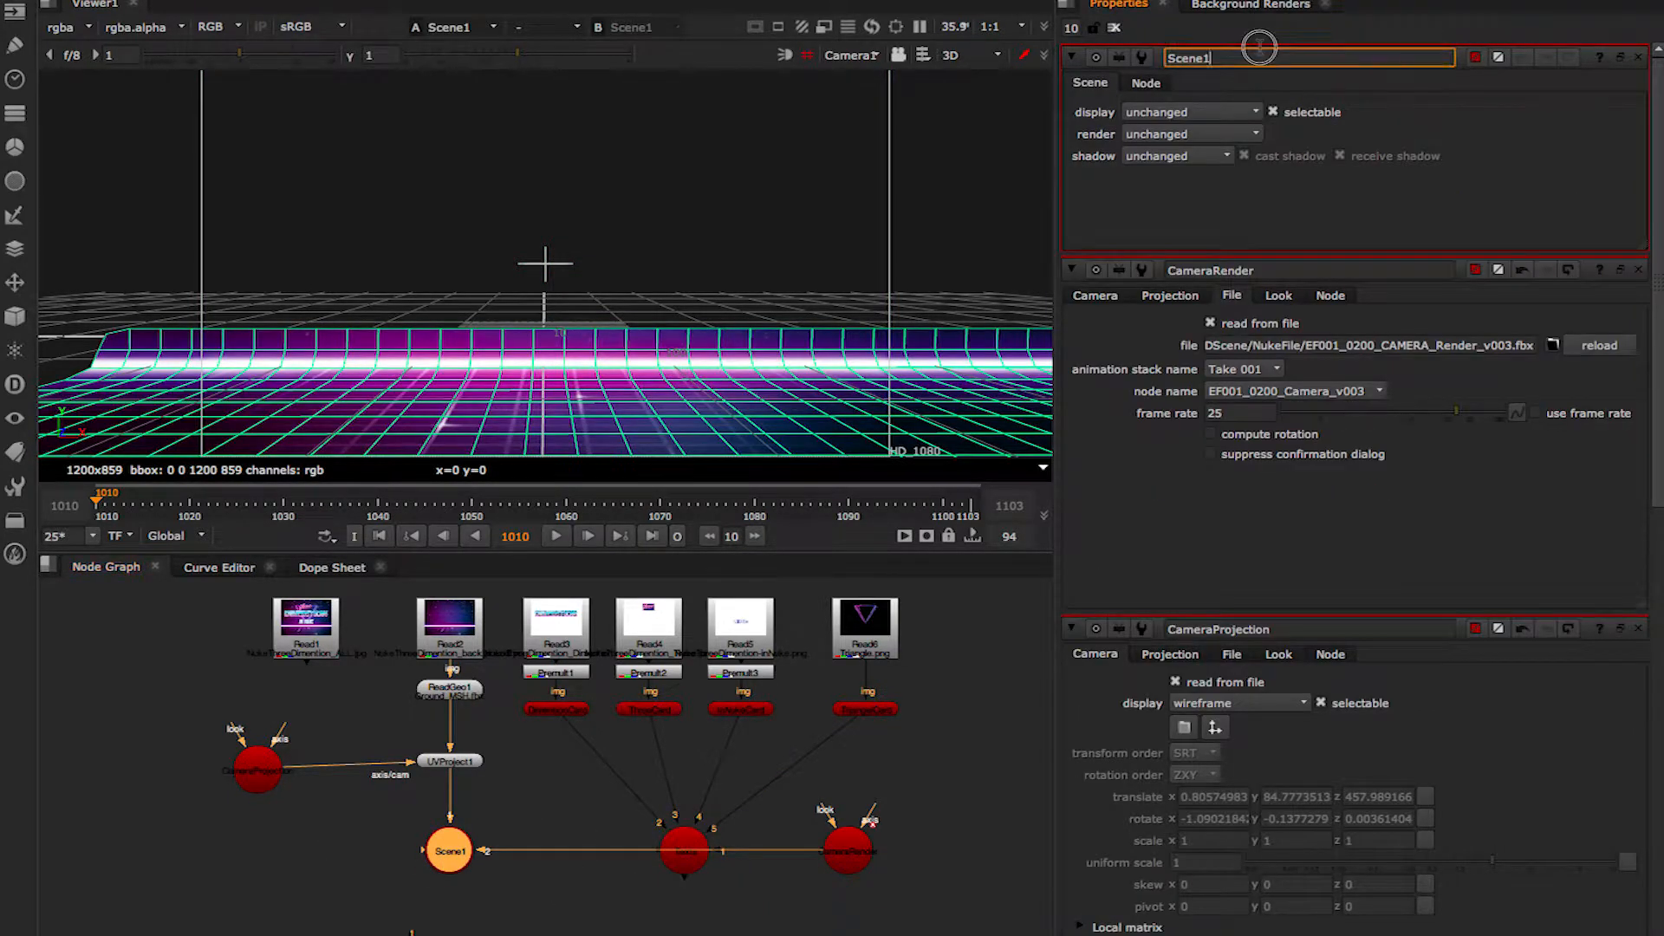
text(Environment)
click(255, 867)
Move the CameraProjection node farther away from UVProject while keeping the two level.
click(267, 771)
drag(267, 769, 249, 760)
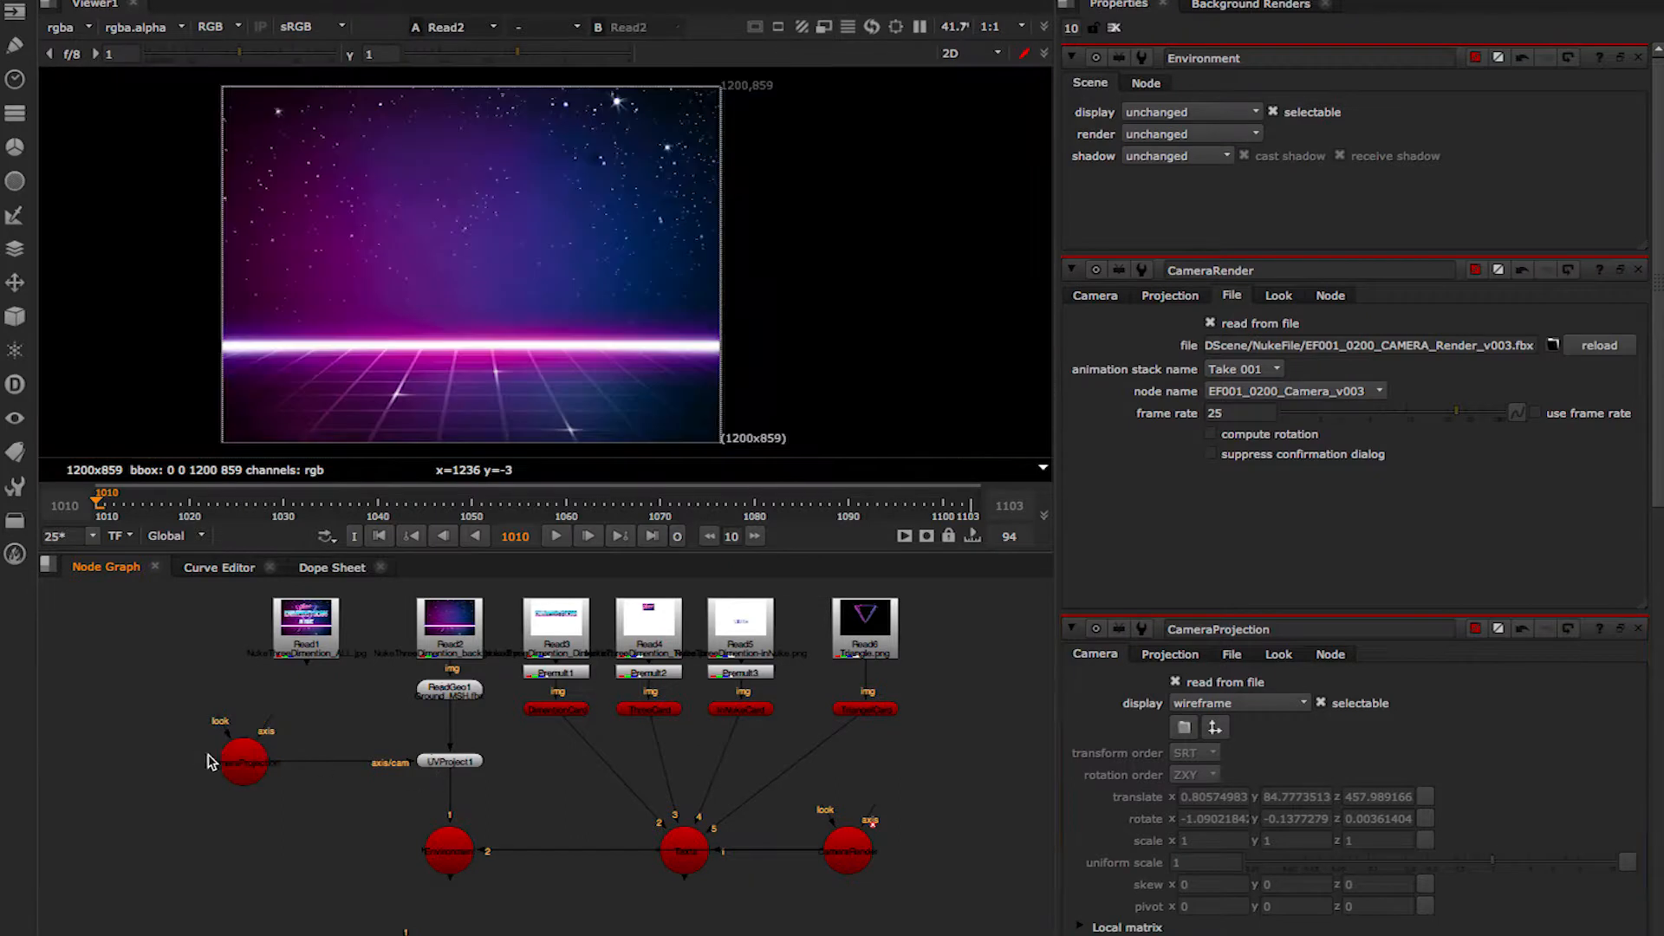
click(227, 763)
drag(227, 767, 209, 763)
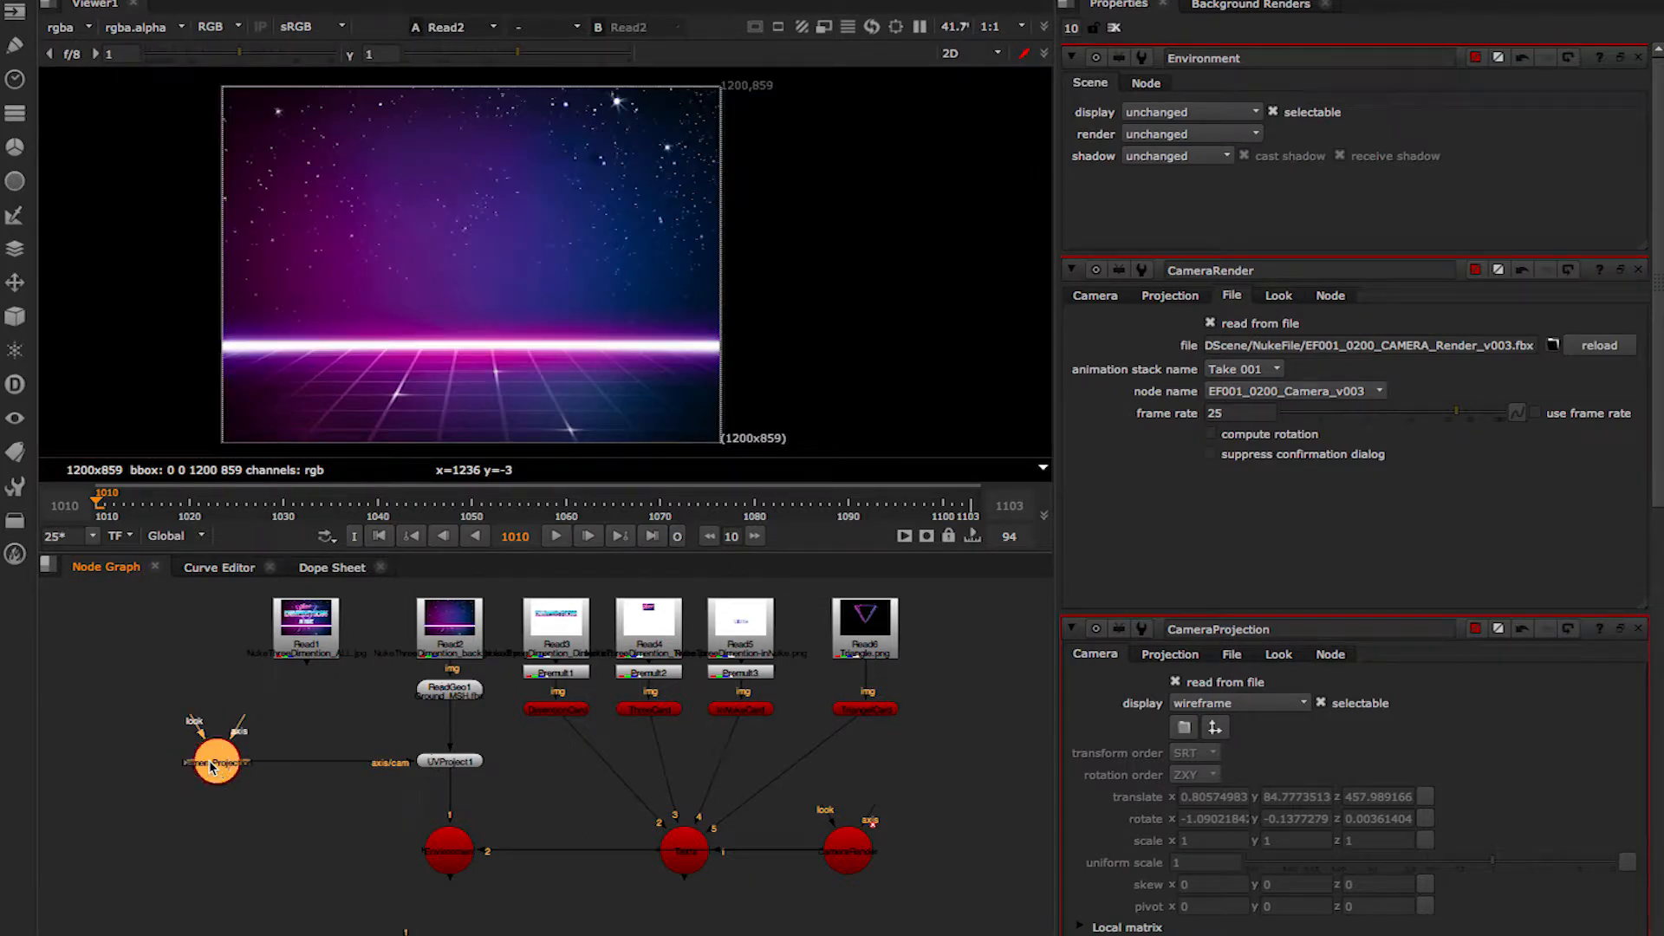
click(411, 808)
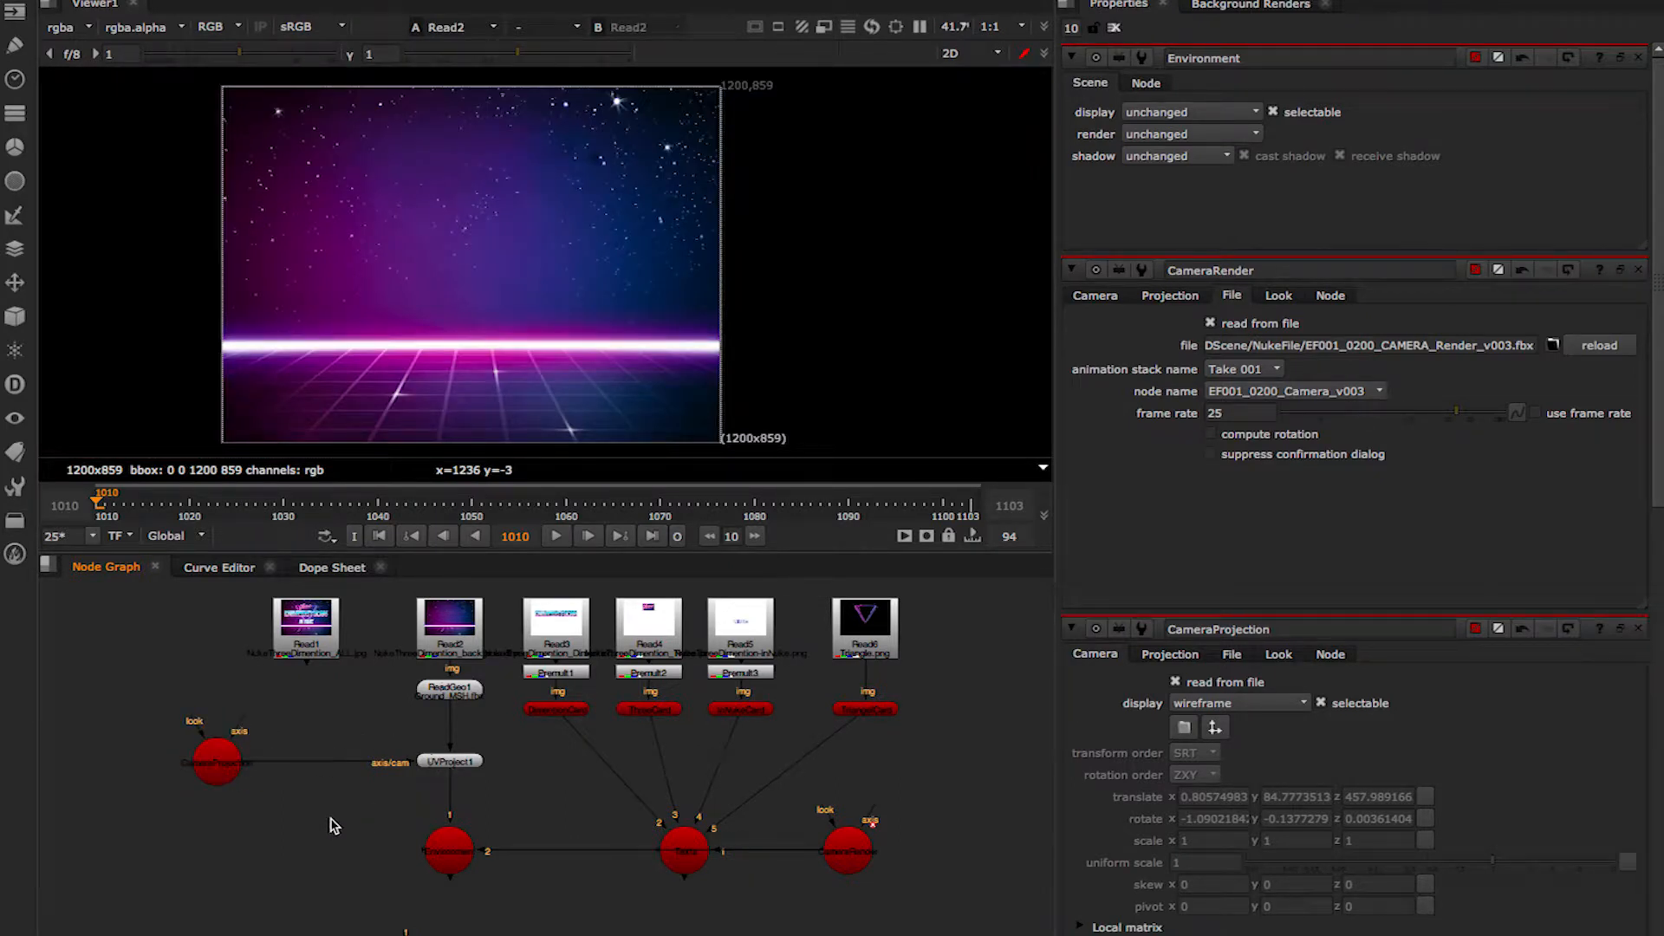
Add a Sphere node beside the Environment scene and connect it to a free input of that scene.
key(Tab)
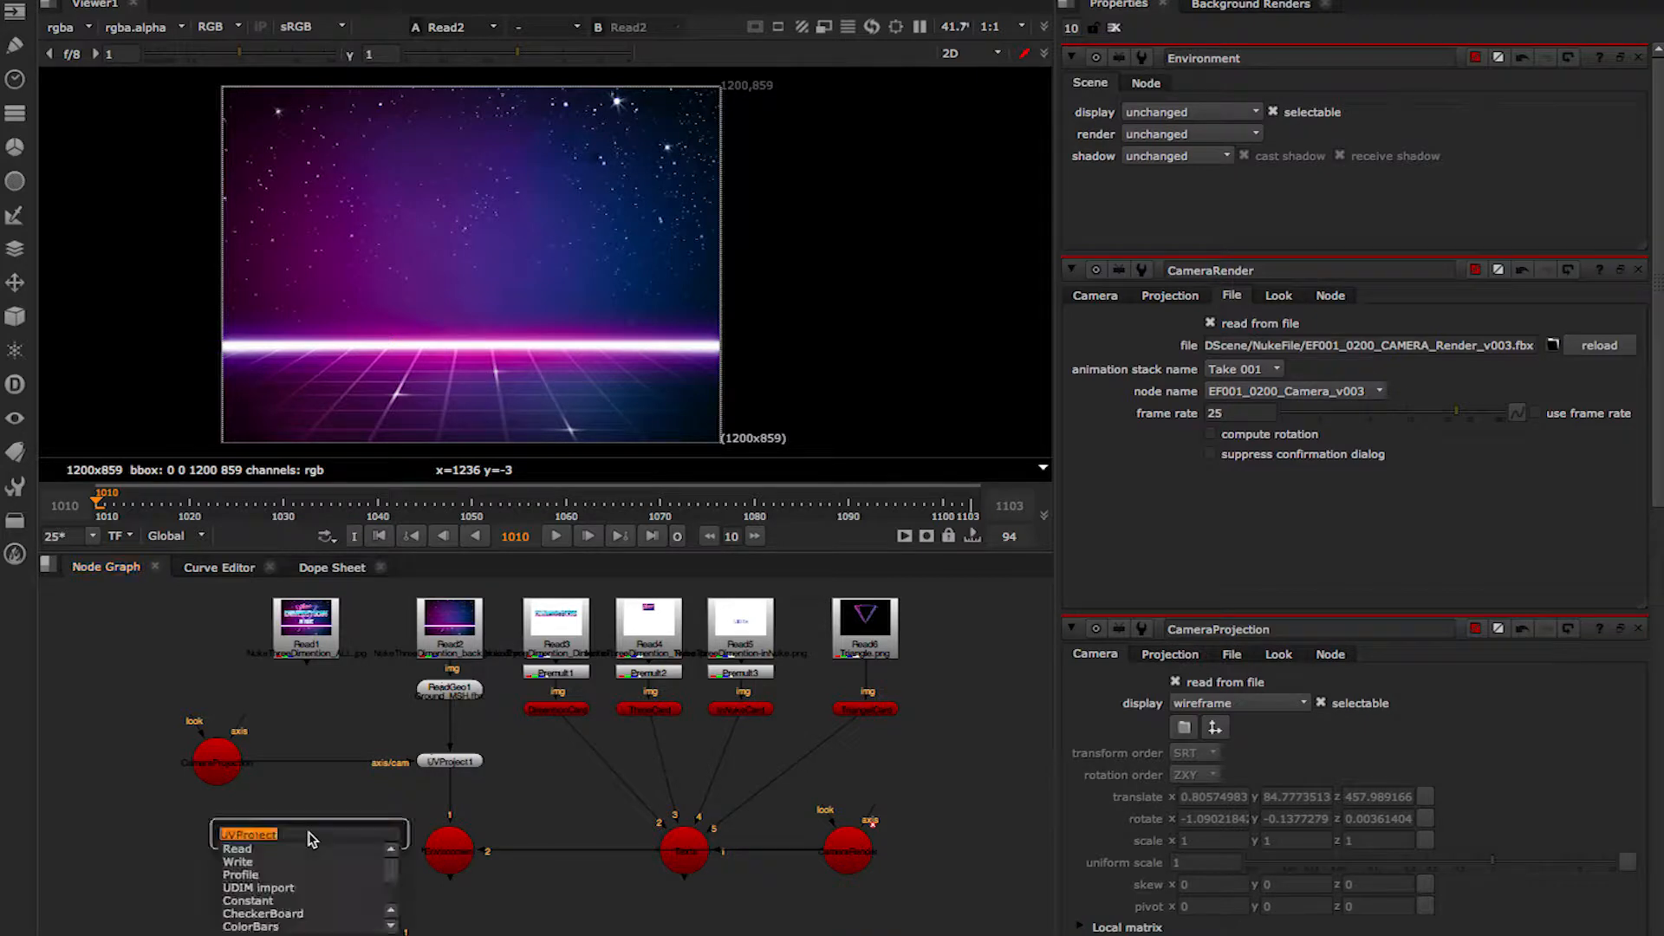
text(s)
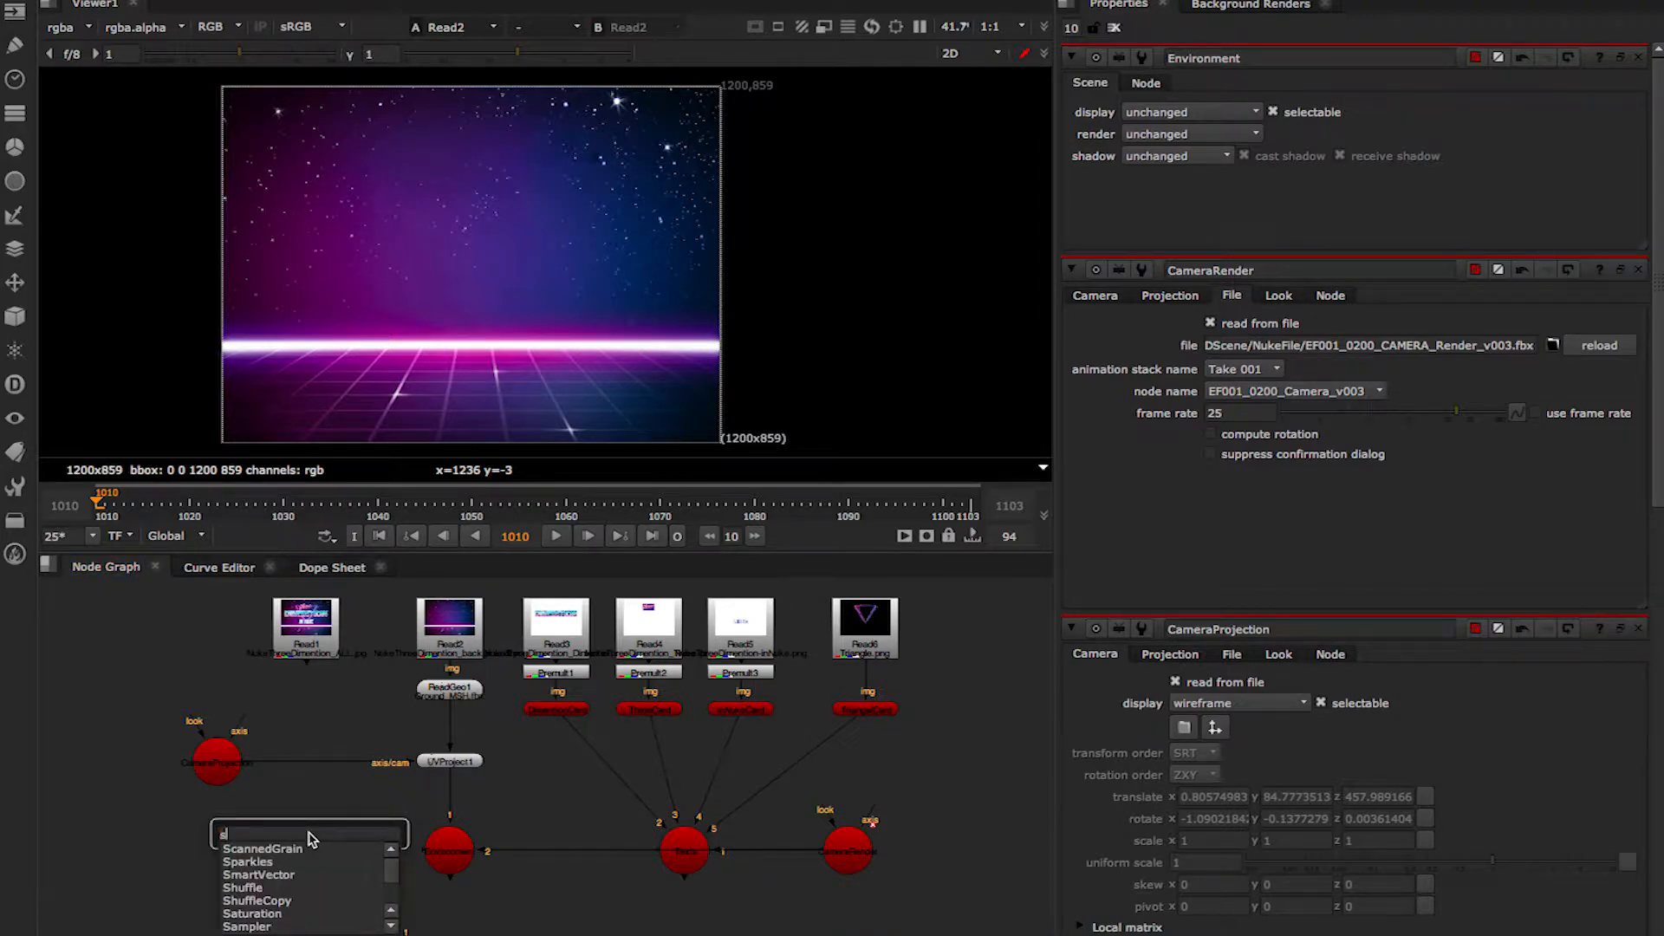
text(phere)
key(Return)
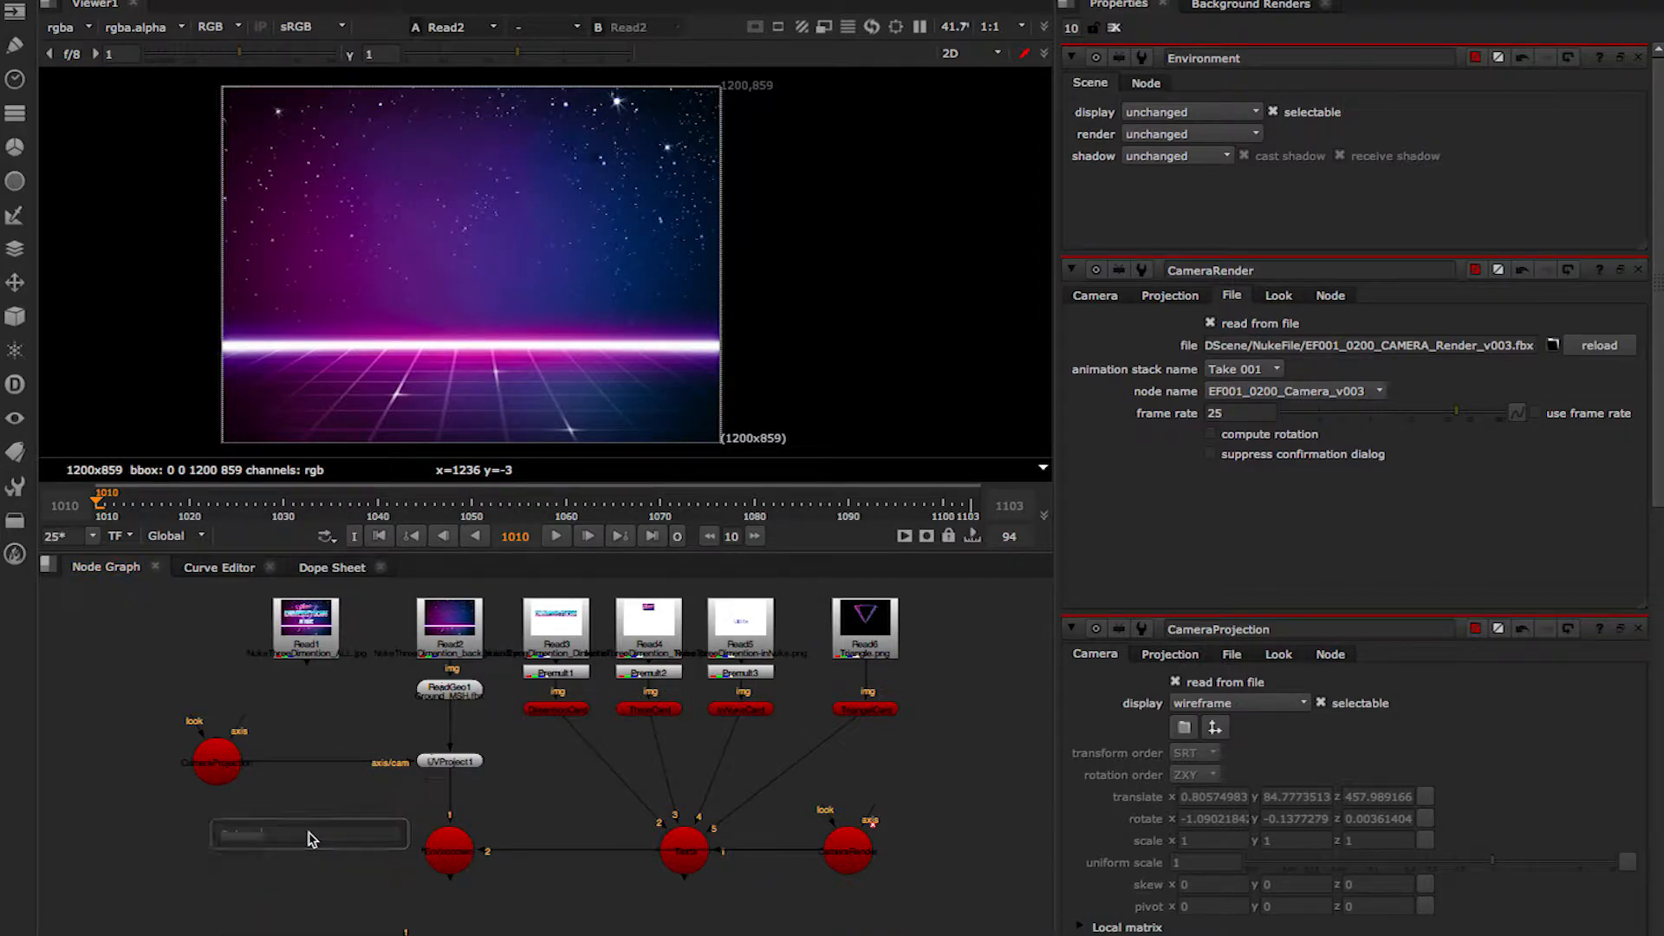
drag(420, 848, 278, 855)
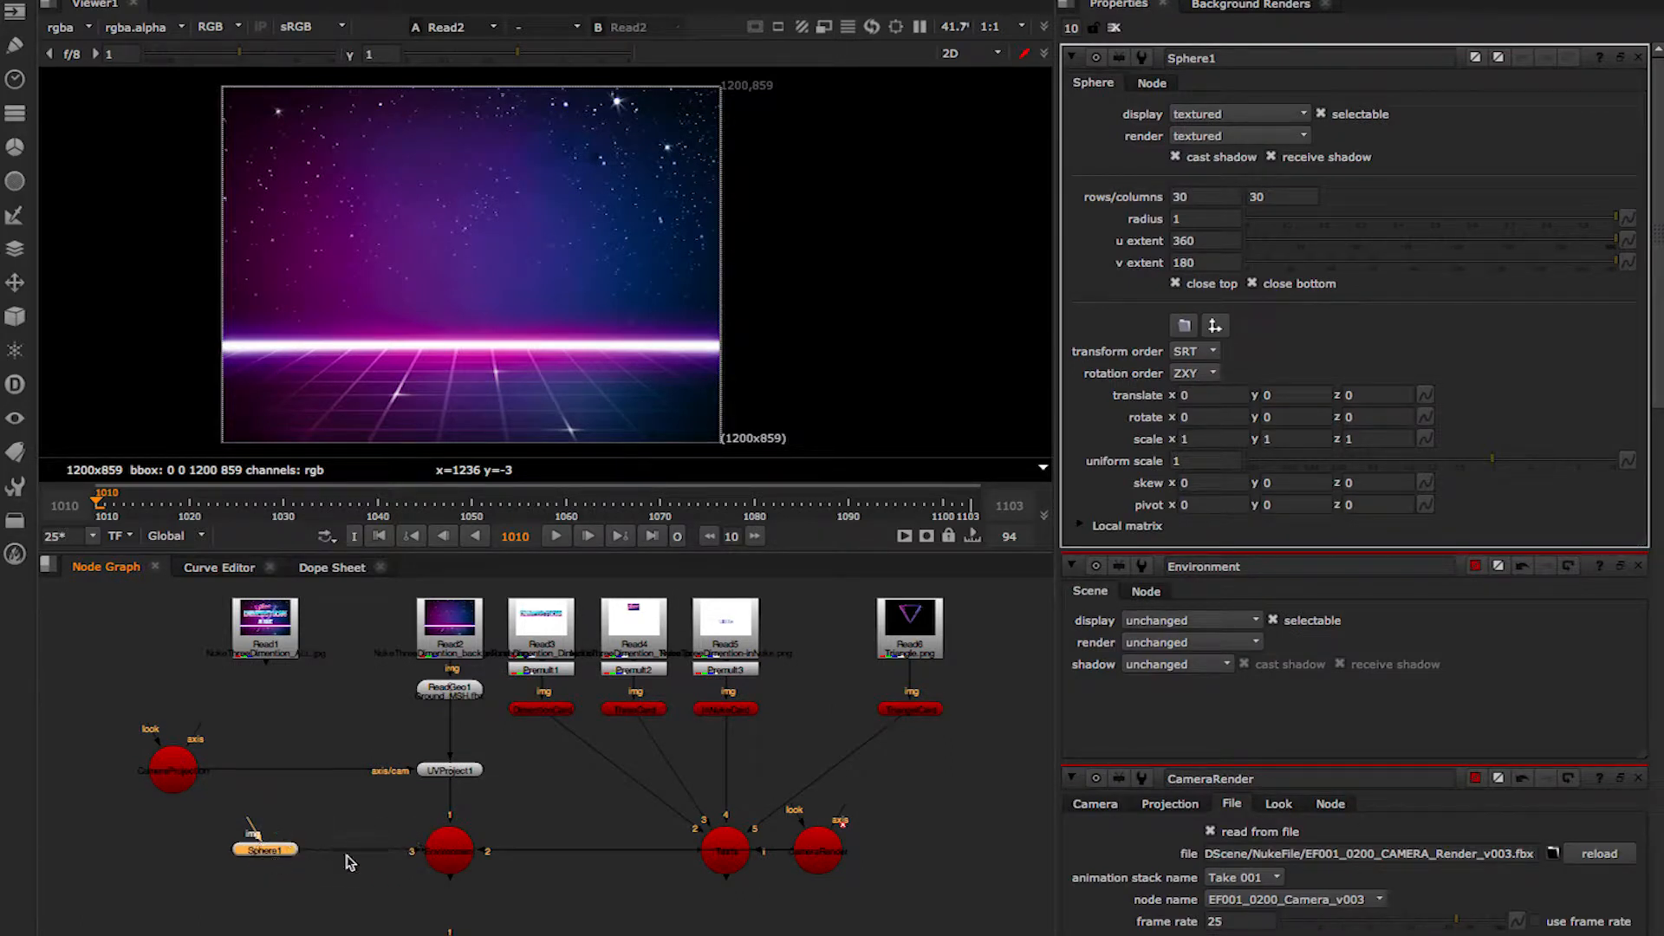
Show the Environment scene in the 3D viewer and look for the new sphere around the ground mesh and cameras.
click(444, 860)
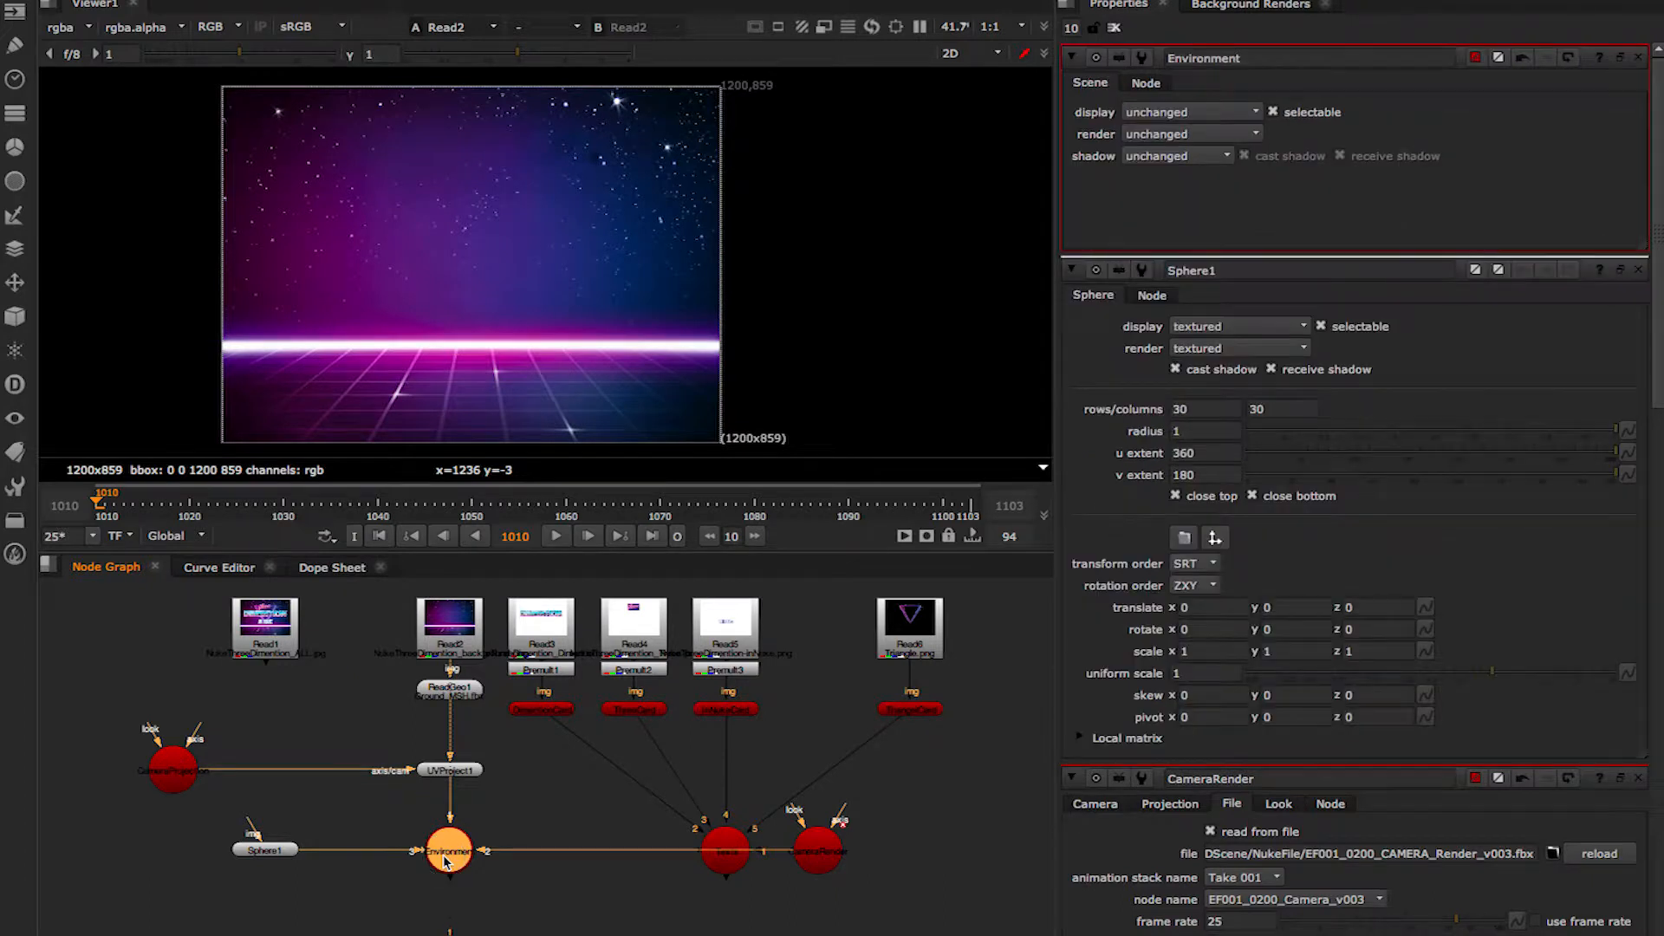
key(Tab)
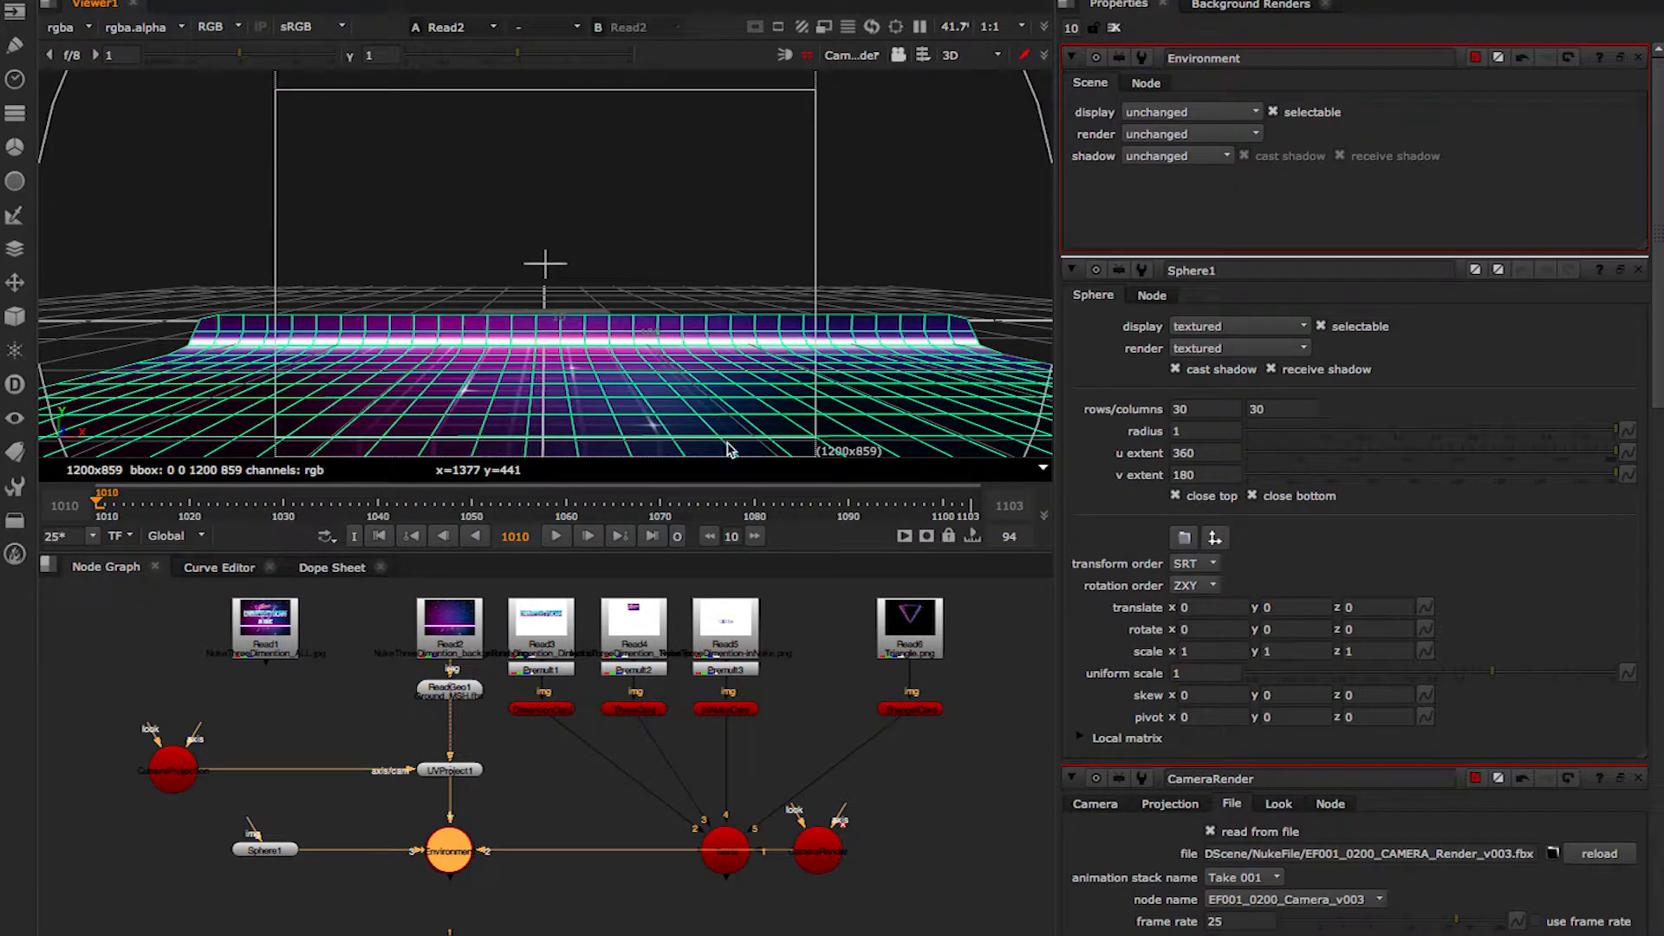
scroll(550, 242, up, 3)
scroll(550, 242, down, 3)
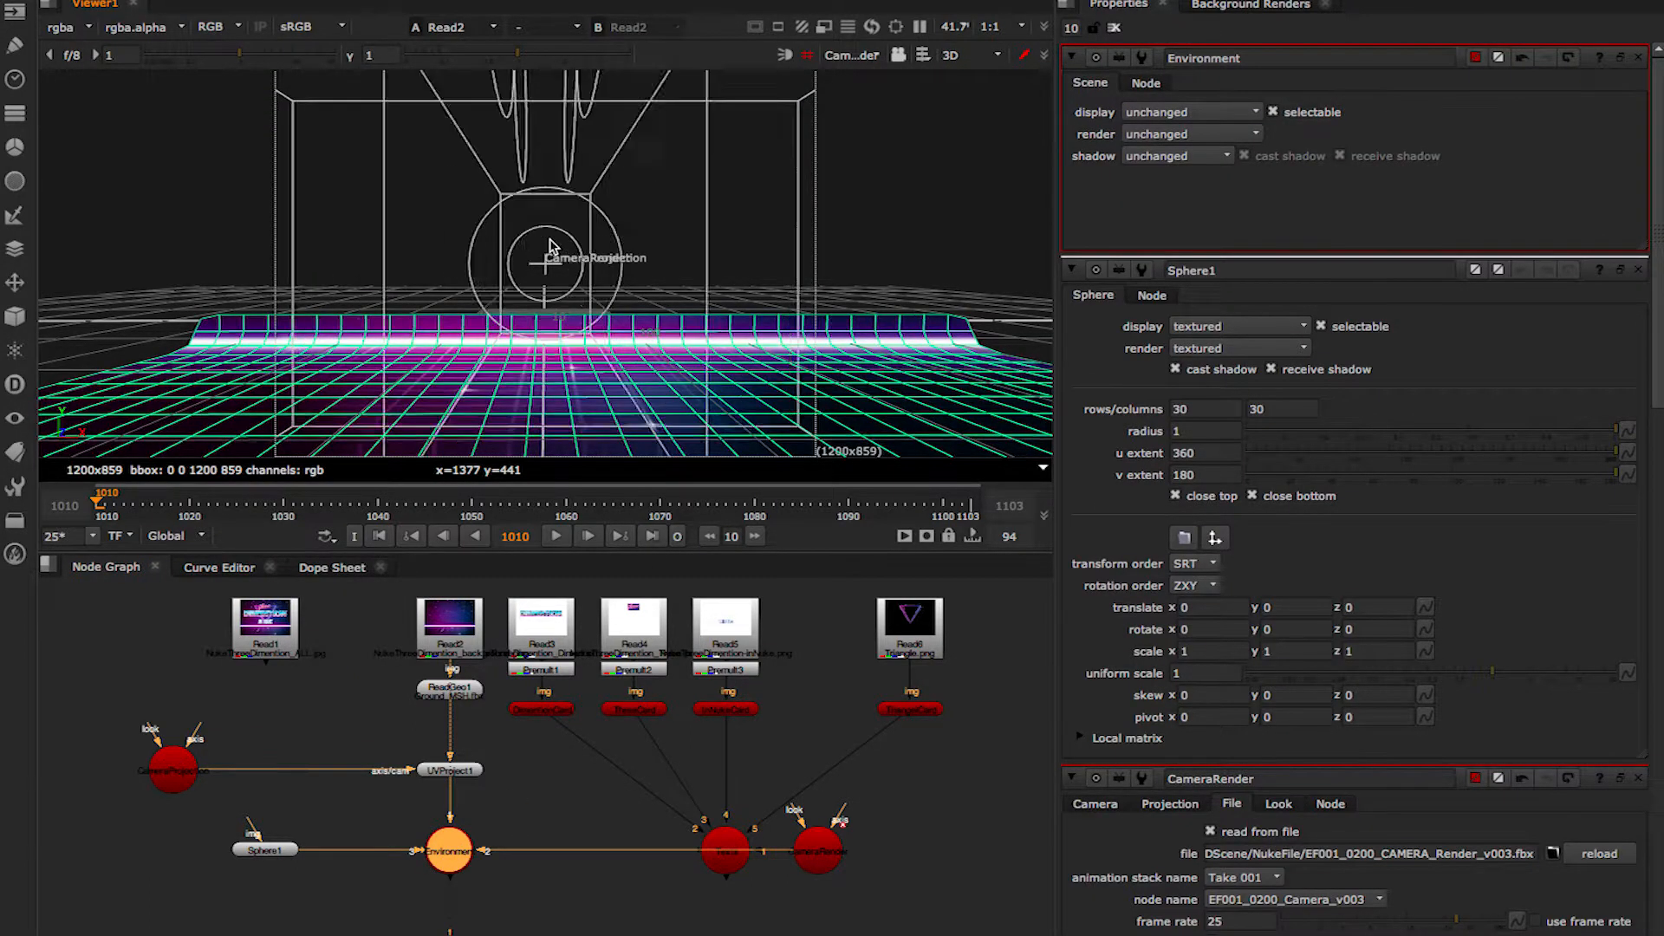
Set the Sphere1 uniform scale to 490 and move its node closer to the Environment scene.
click(266, 850)
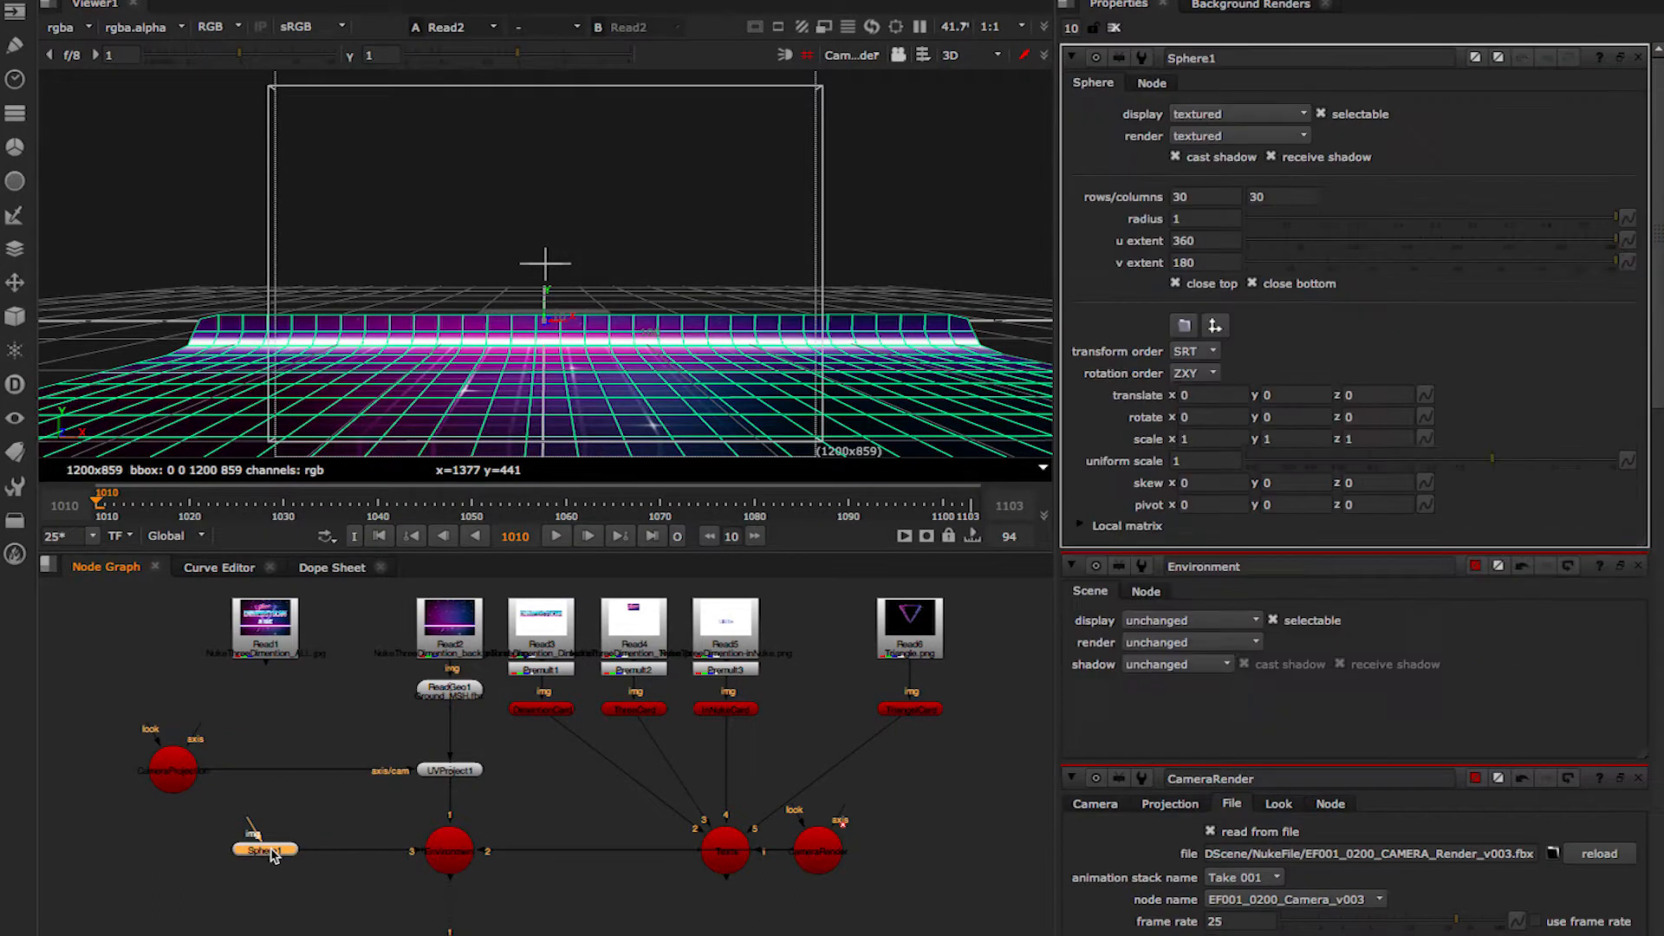
drag(1248, 464, 1656, 476)
click(1217, 458)
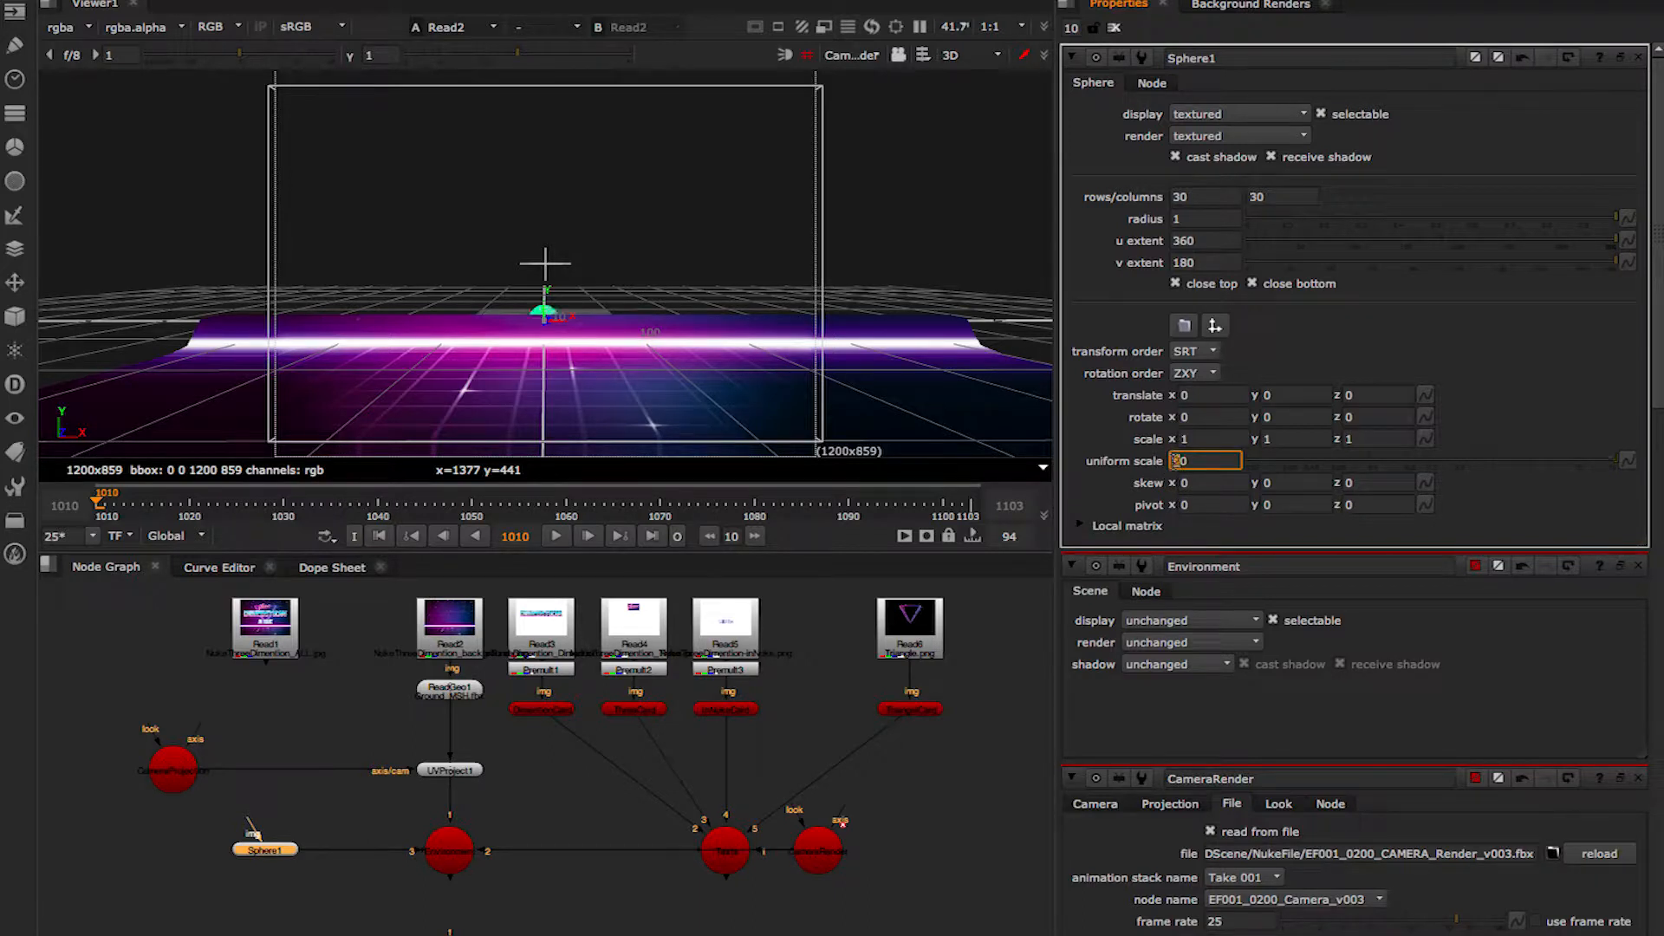
key(Up)
key(Up)
key(Up)
key(Up)
key(Up)
key(Up)
key(Up)
key(Up)
key(Up)
key(Up)
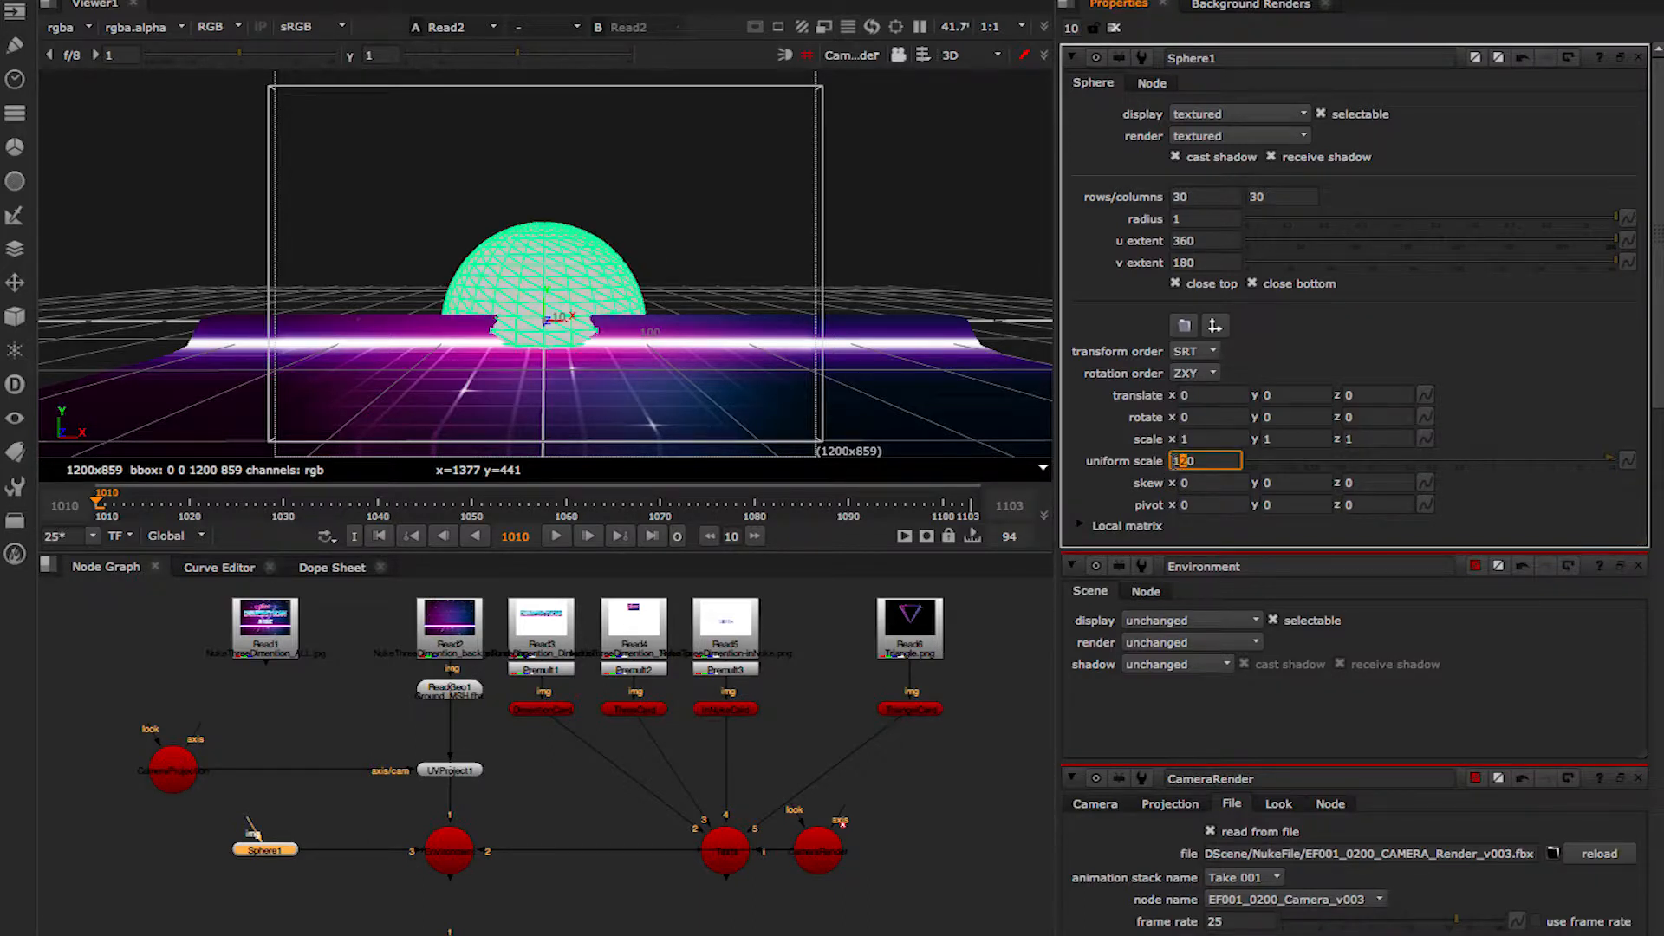
key(Up)
key(Up)
key(Up)
key(Up)
key(Up)
key(Up)
key(Up)
key(Up)
key(Up)
key(Up)
key(Up)
key(Up)
key(Up)
key(Up)
key(Up)
key(Up)
key(Up)
key(Up)
key(Up)
key(Up)
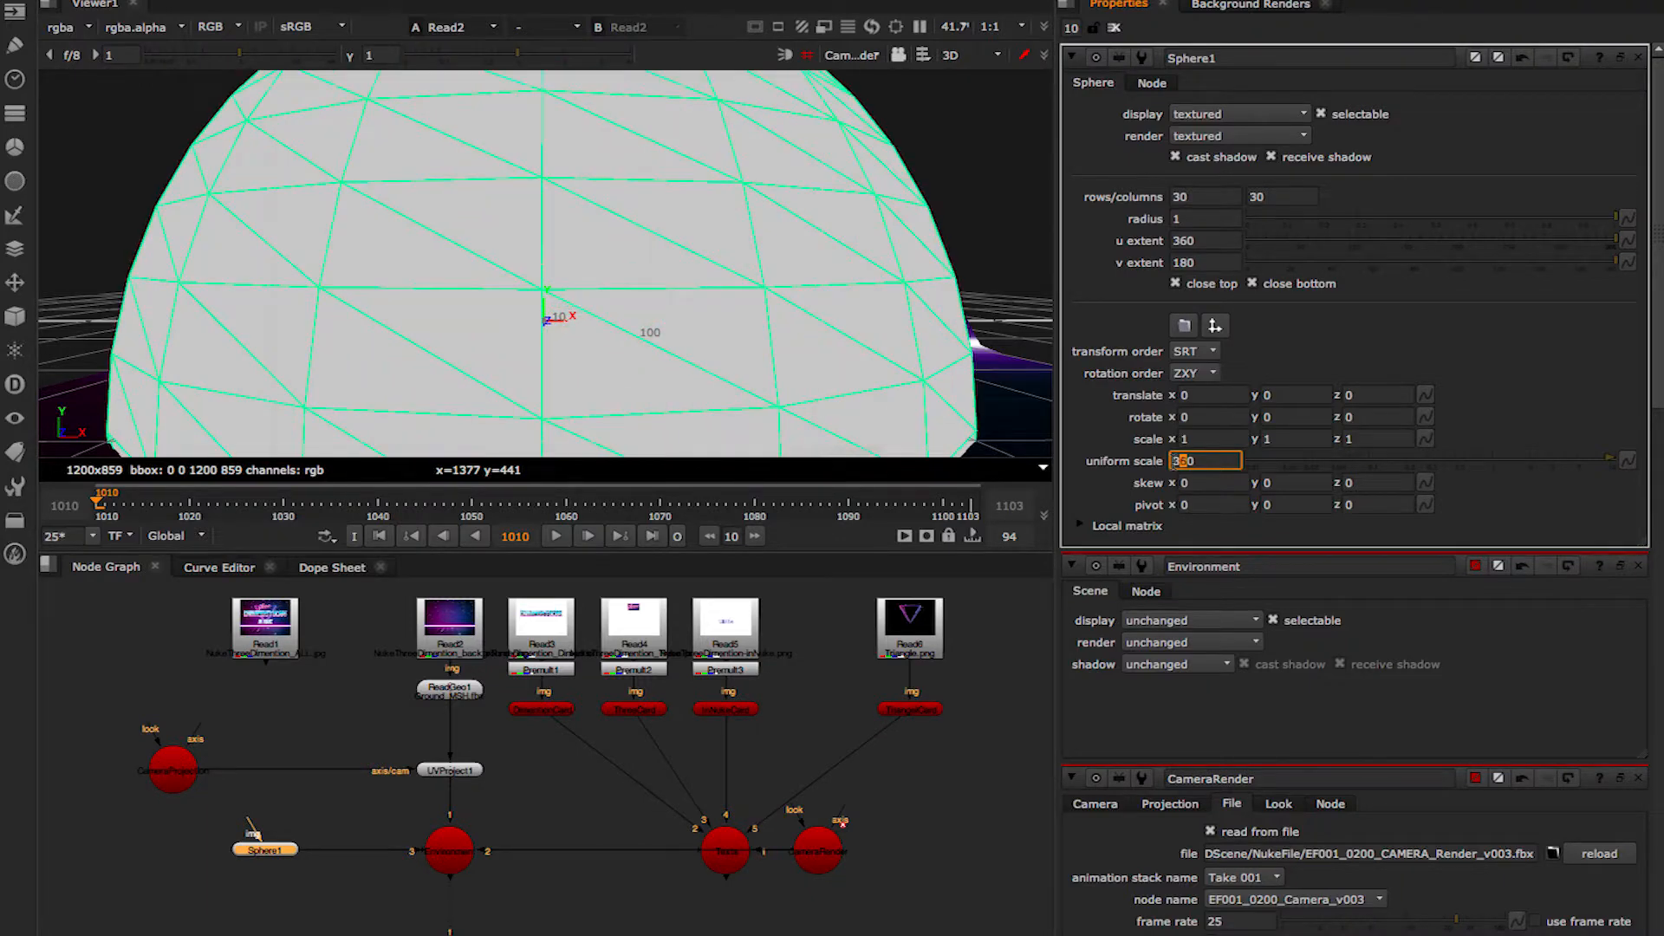
key(Up)
key(Up)
key(Up)
key(Up)
key(Up)
key(Up)
key(Up)
key(Up)
key(Up)
key(Up)
key(Up)
key(Up)
key(Up)
key(Up)
key(Up)
key(Up)
key(Up)
key(Up)
key(Up)
key(Up)
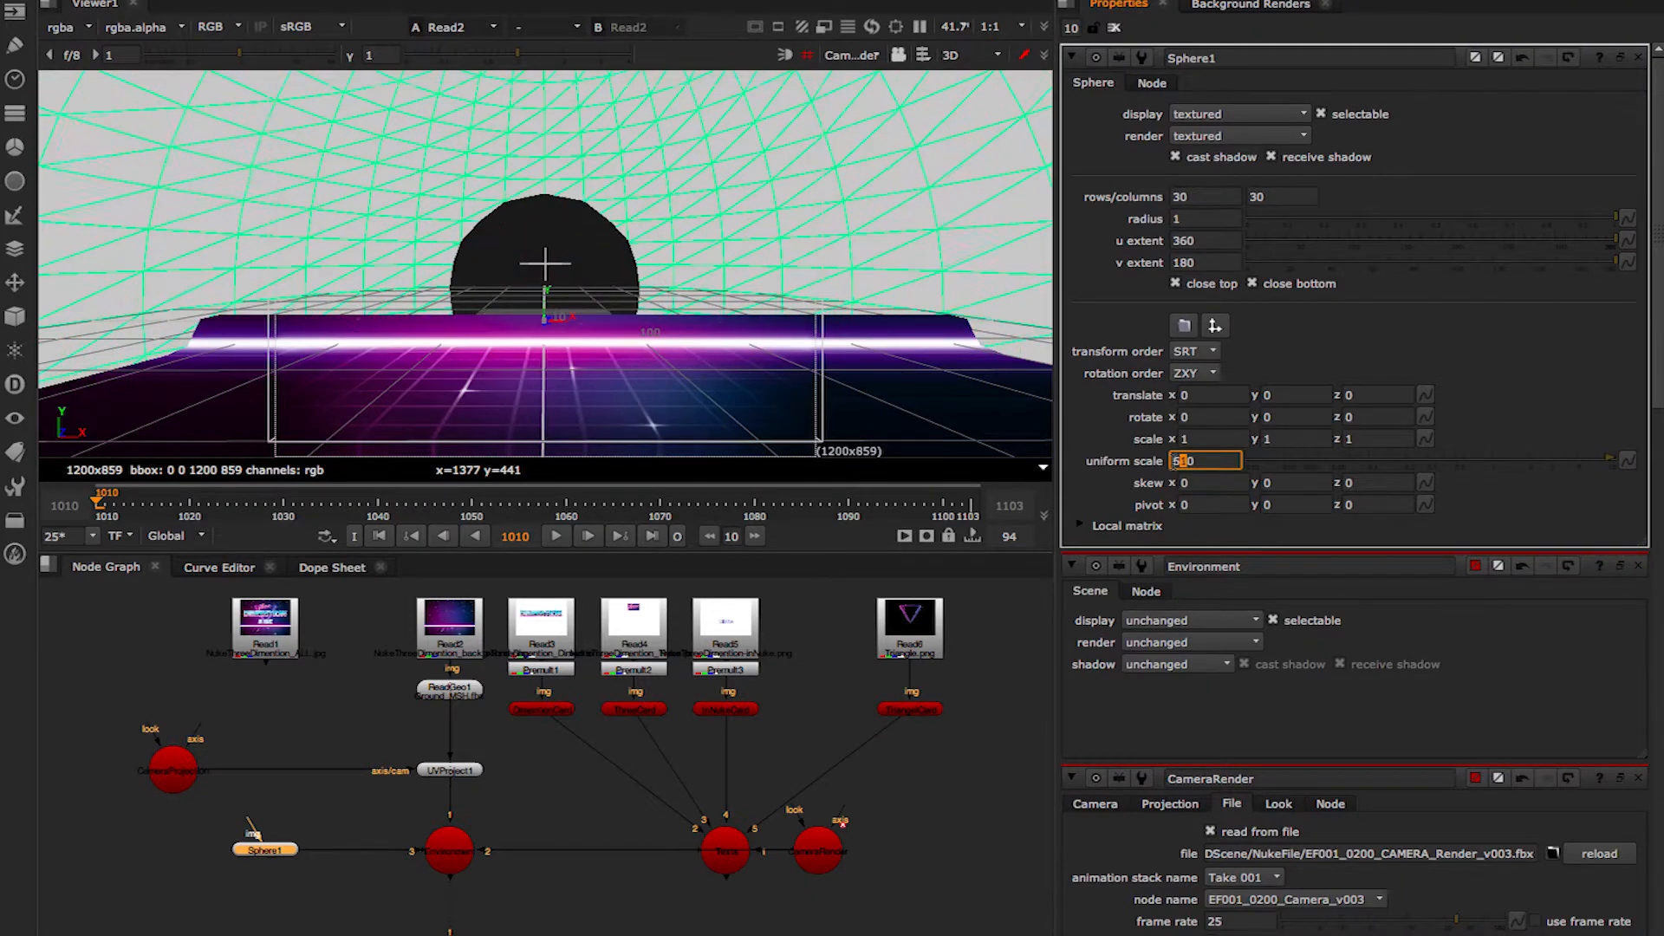
key(Up)
key(Up)
key(Up)
key(Up)
key(Up)
key(Up)
key(Up)
key(Up)
key(Up)
key(Up)
key(Up)
key(Up)
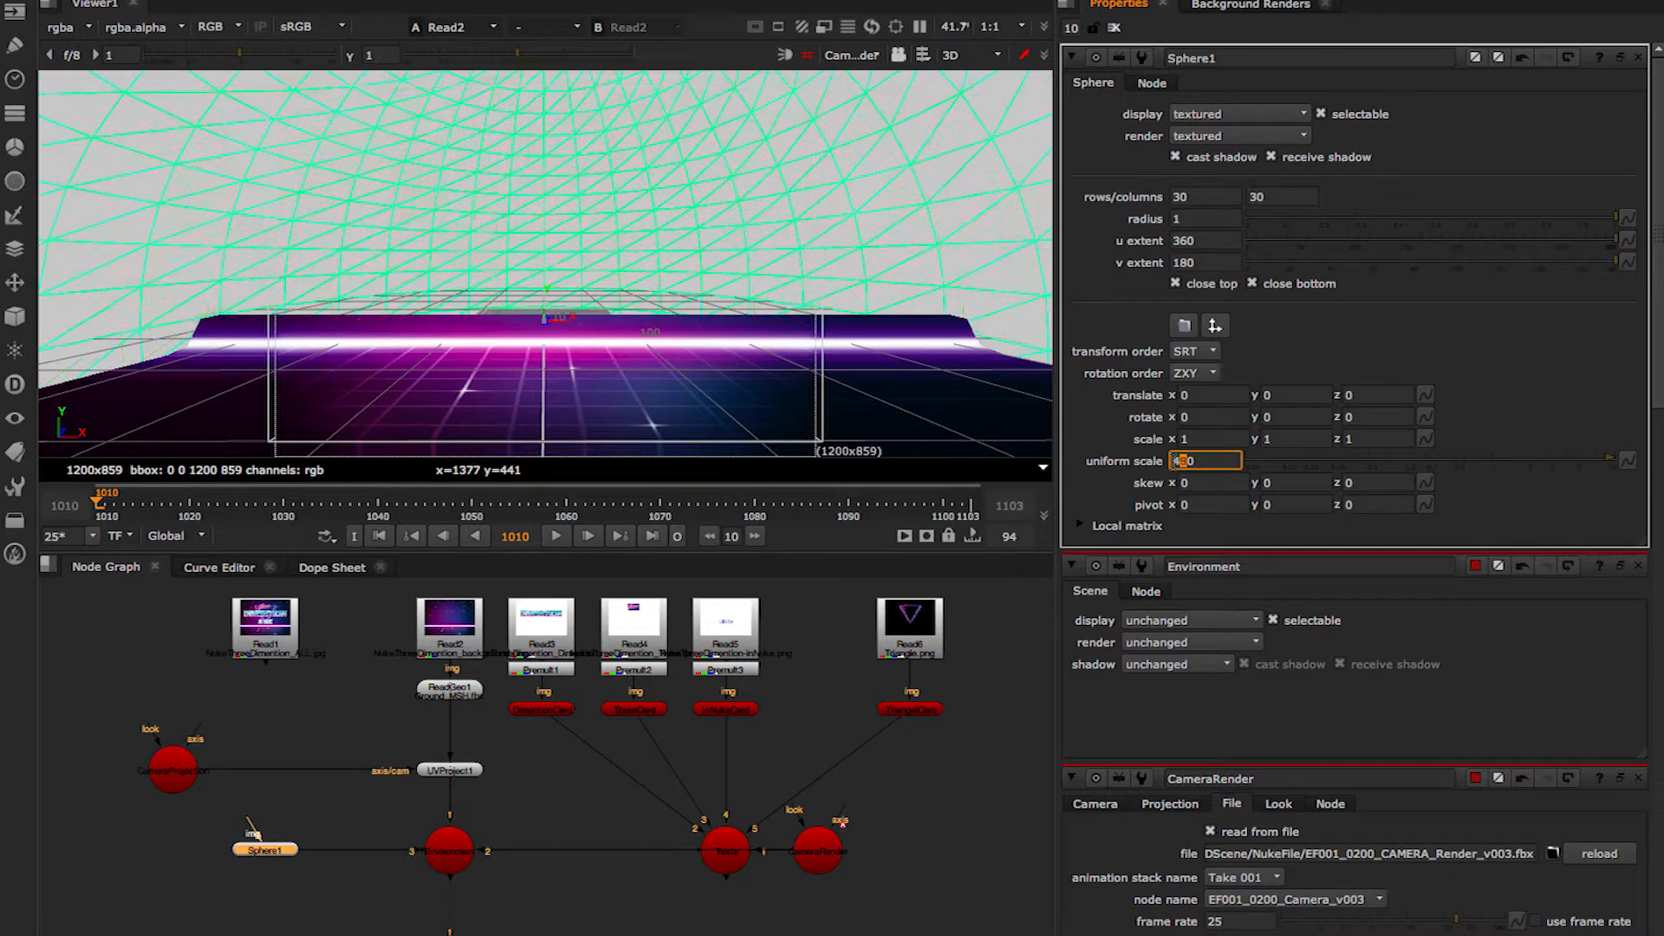
key(Down)
key(Down)
key(Down)
key(Down)
key(Down)
key(Down)
key(Down)
key(Down)
key(Down)
key(Down)
key(Down)
key(Down)
key(Down)
key(Down)
key(Down)
key(Down)
key(Down)
key(Down)
key(Down)
key(Down)
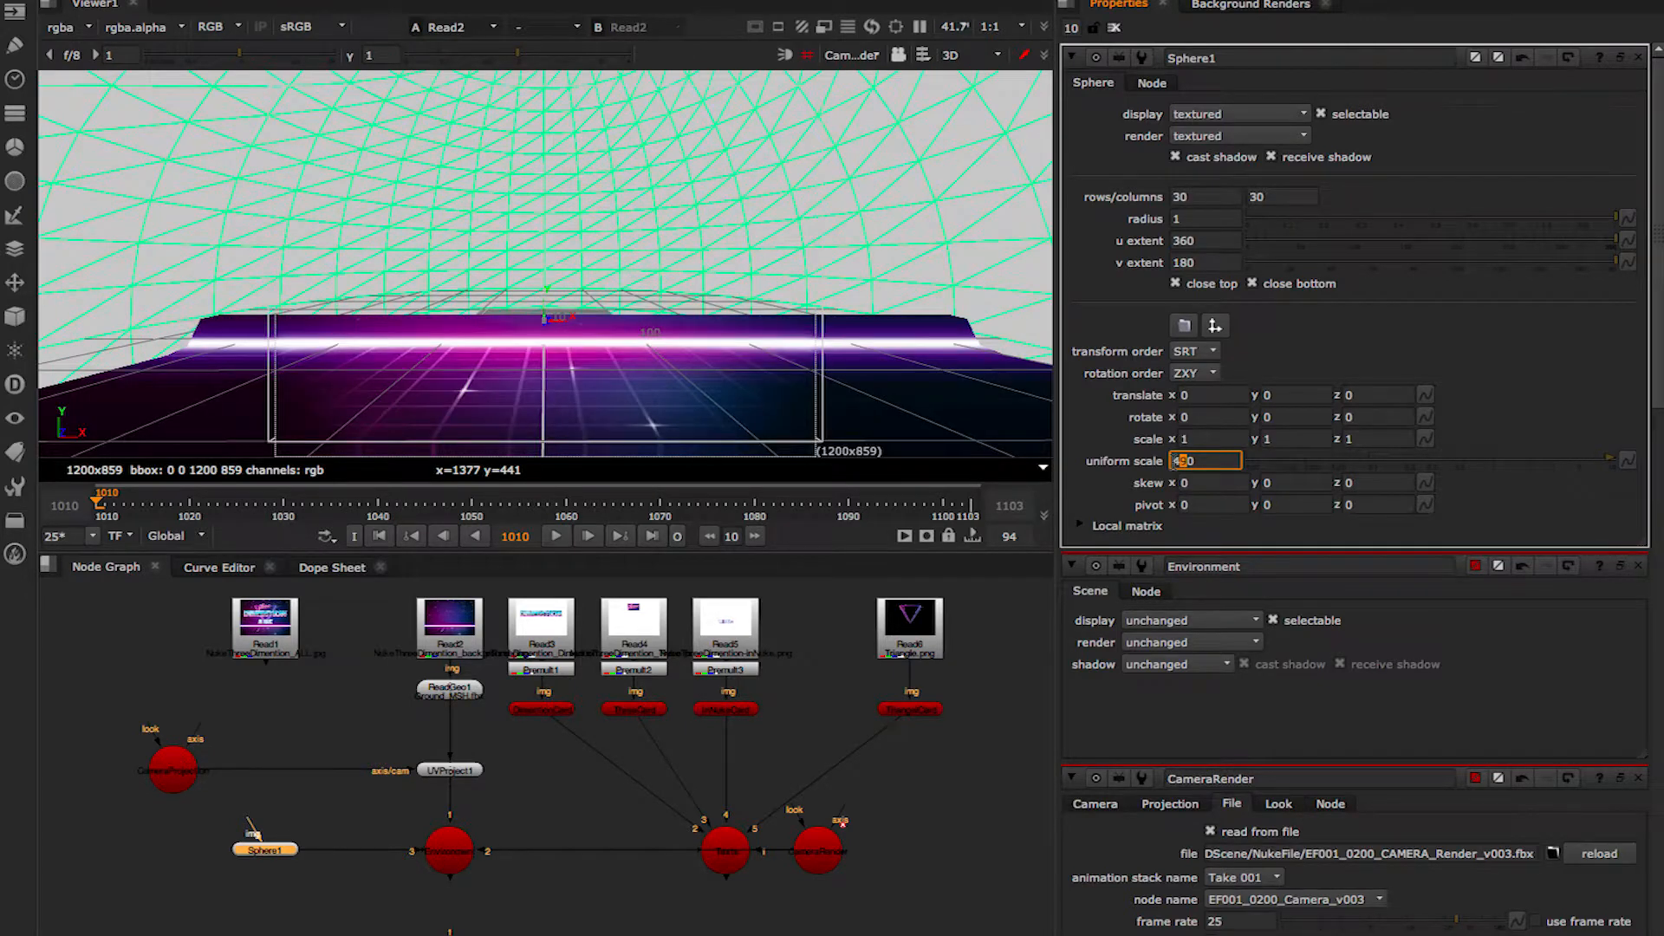
drag(276, 852, 326, 854)
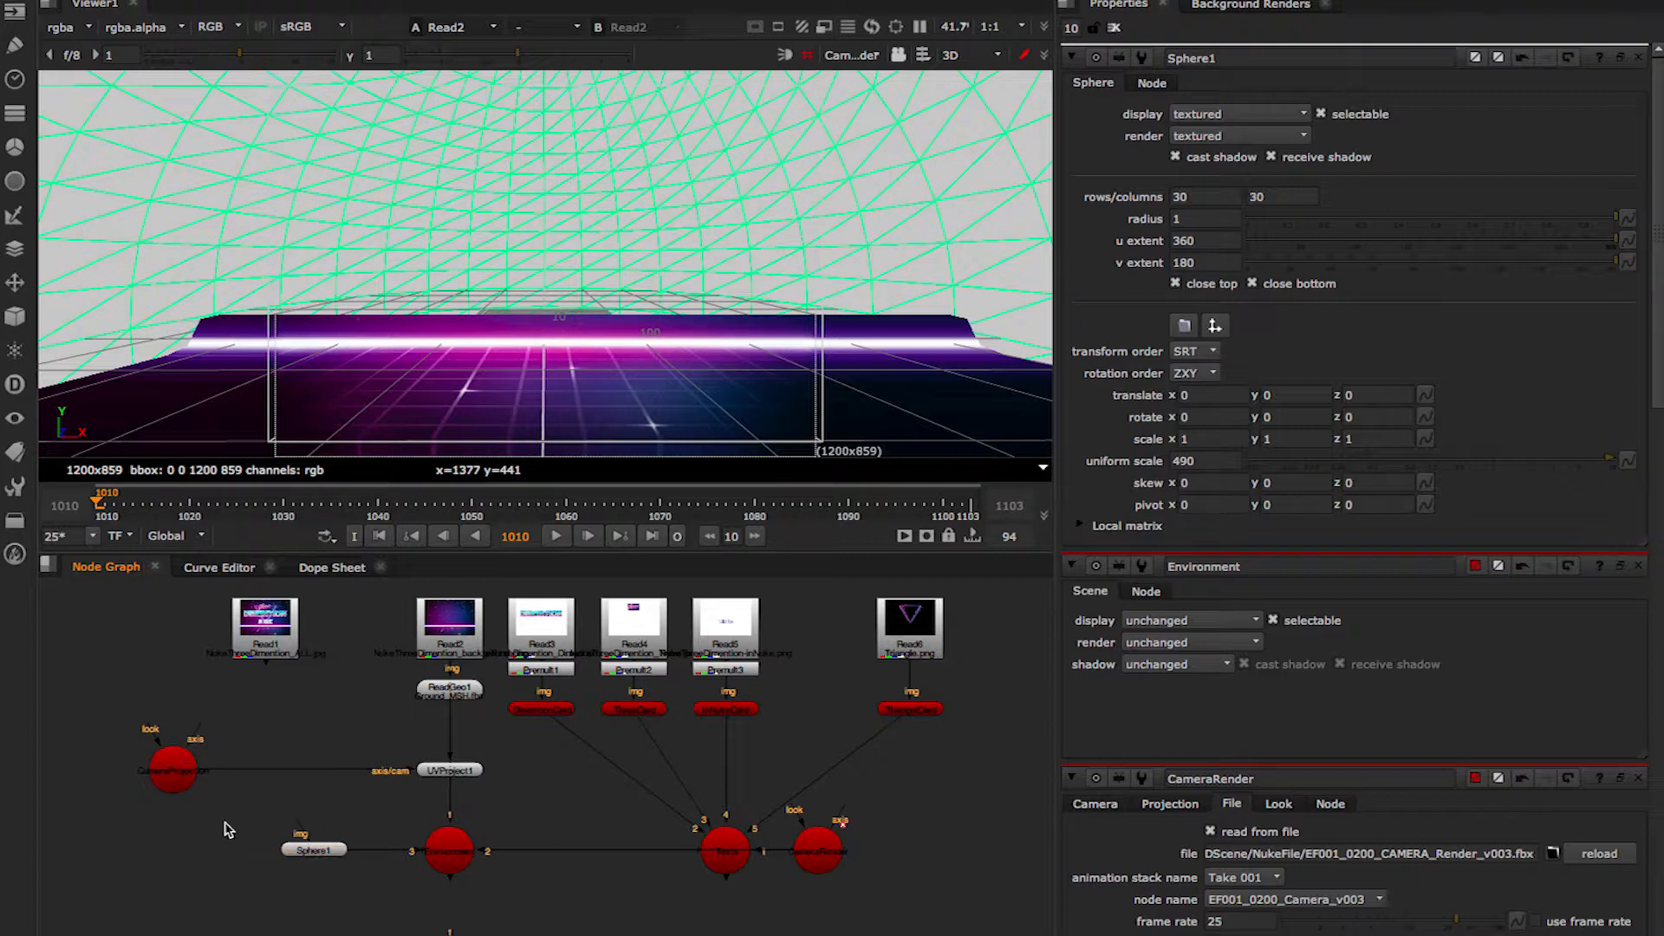
Insert a copy of UVProject1, driven by CameraProjection, between Sphere1 and the Environment scene, and connect Sphere1's img input to Read2.
click(450, 771)
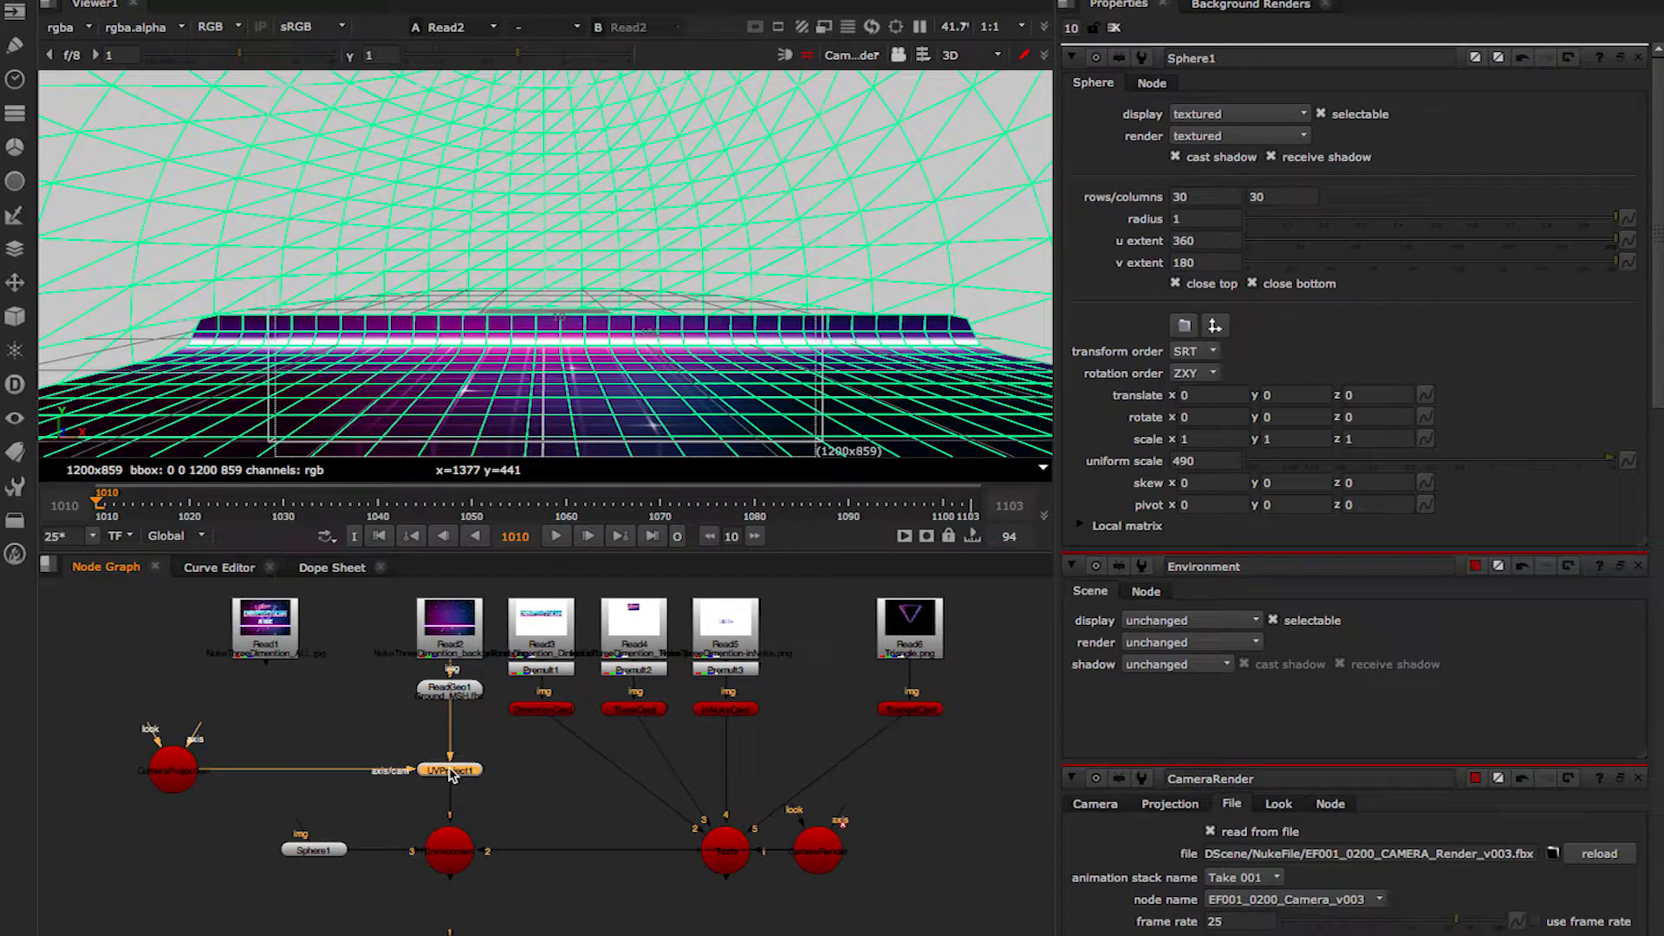
click(224, 831)
key(ctrl+v)
drag(222, 823, 192, 850)
drag(371, 848, 449, 624)
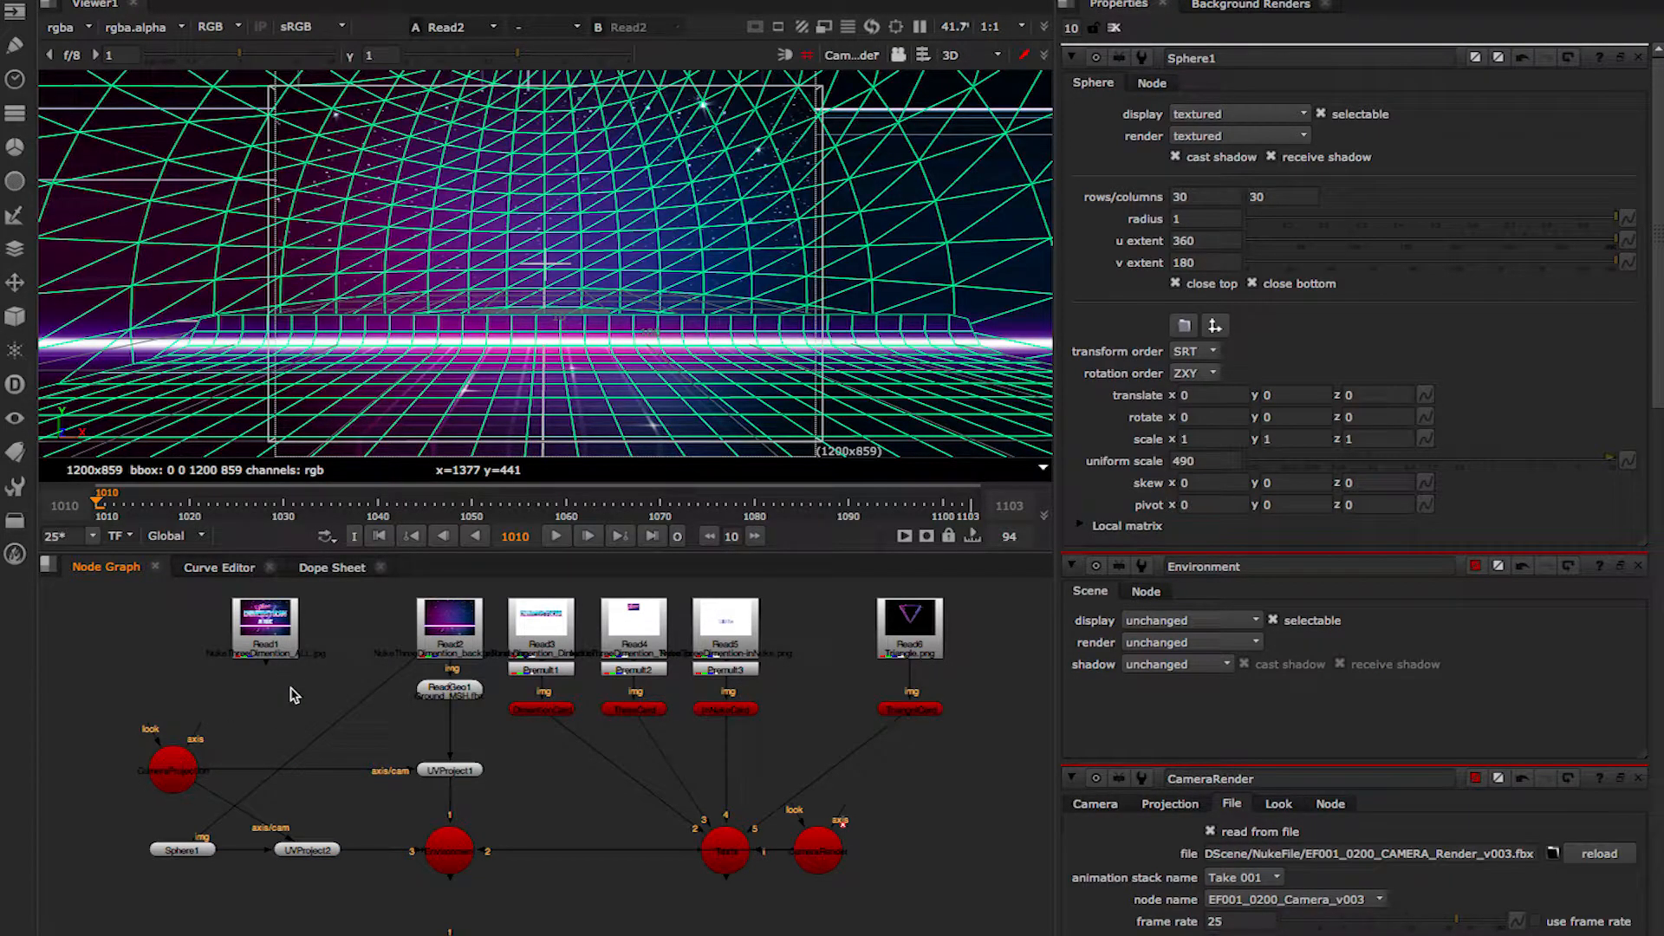
Insert a PostageStamp node into the connection from Read2 to Sphere1's img input and place it directly above Sphere1.
key(Tab)
text(post)
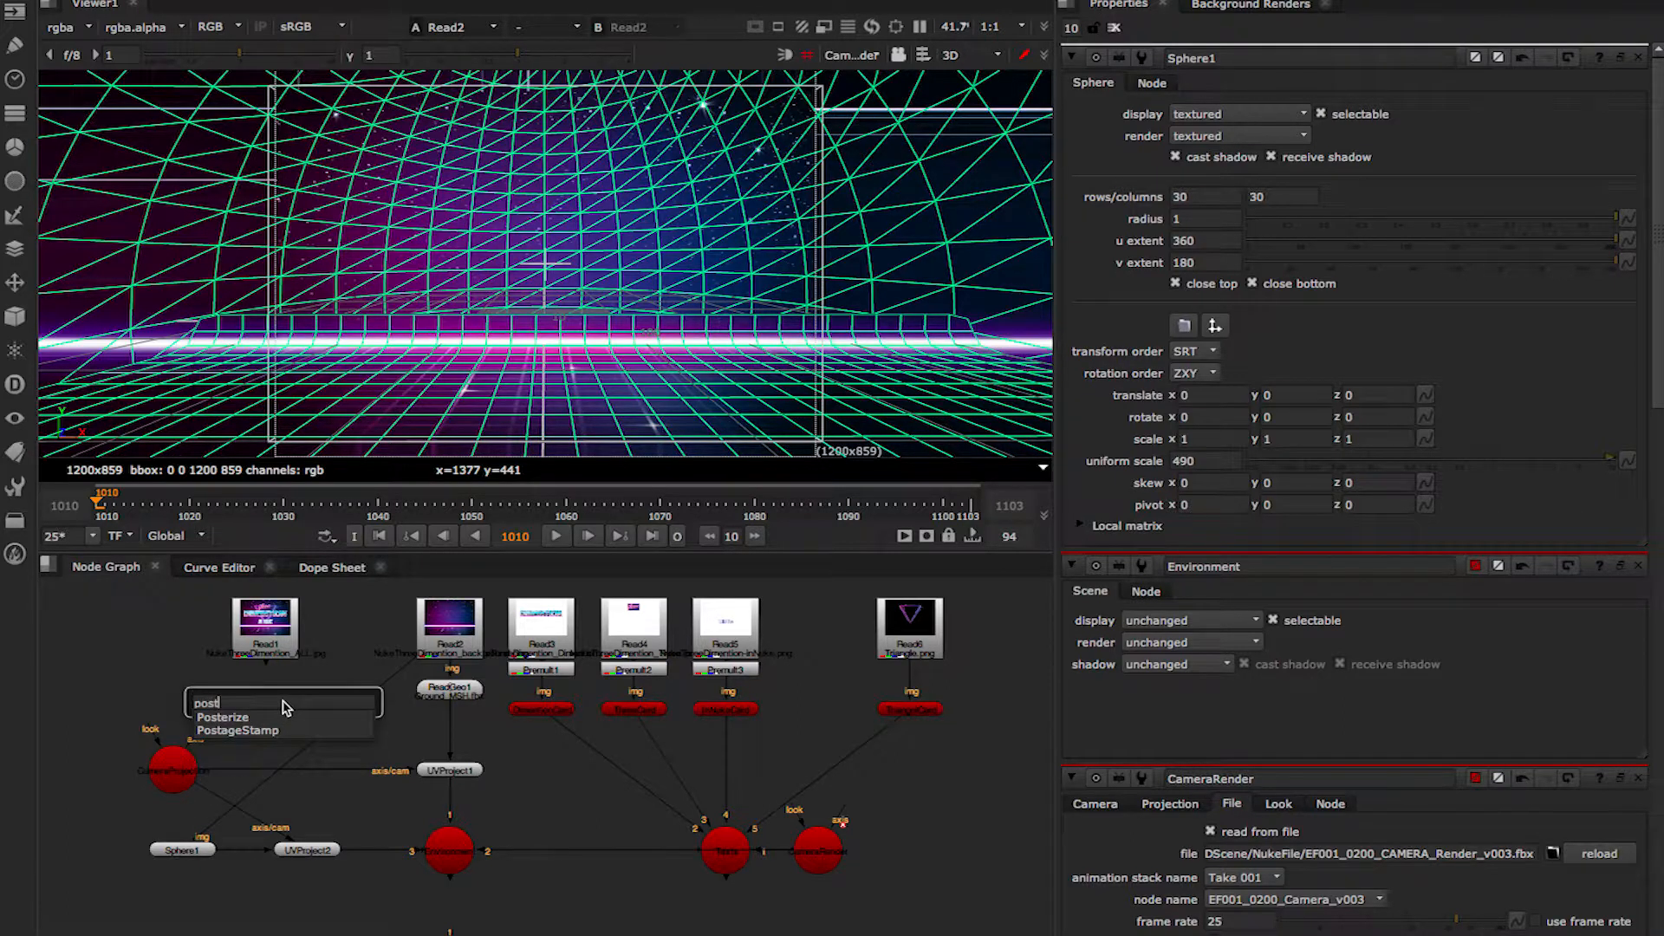
key(Down)
key(Down)
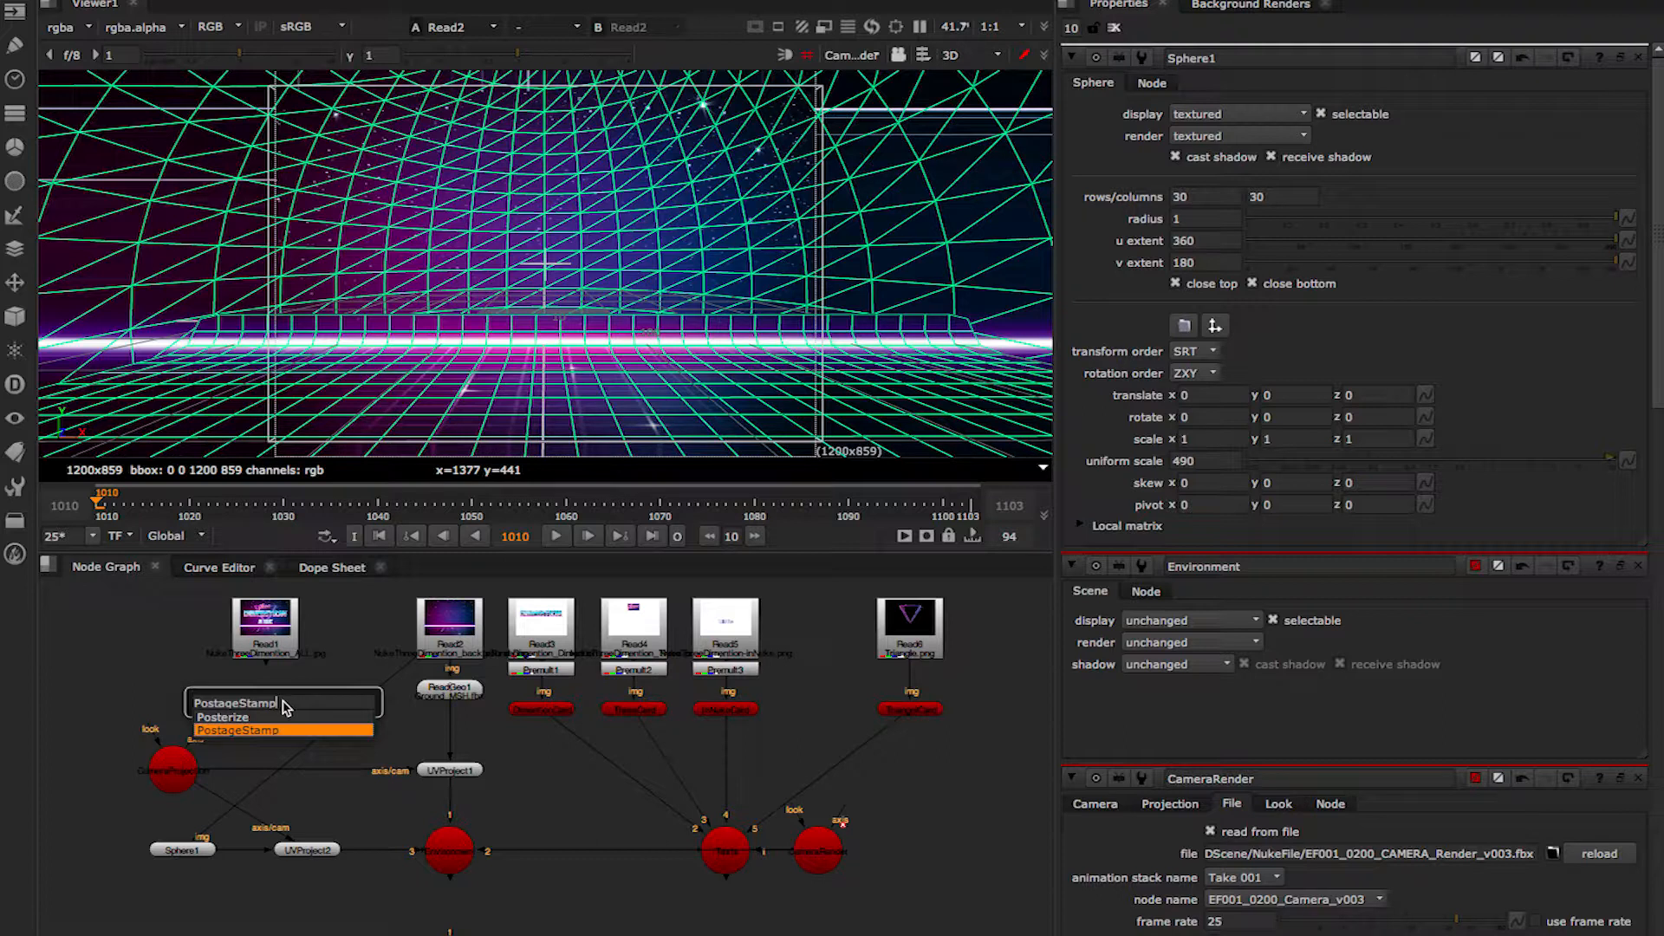
key(Return)
click(340, 697)
ctrl+drag(304, 747, 357, 728)
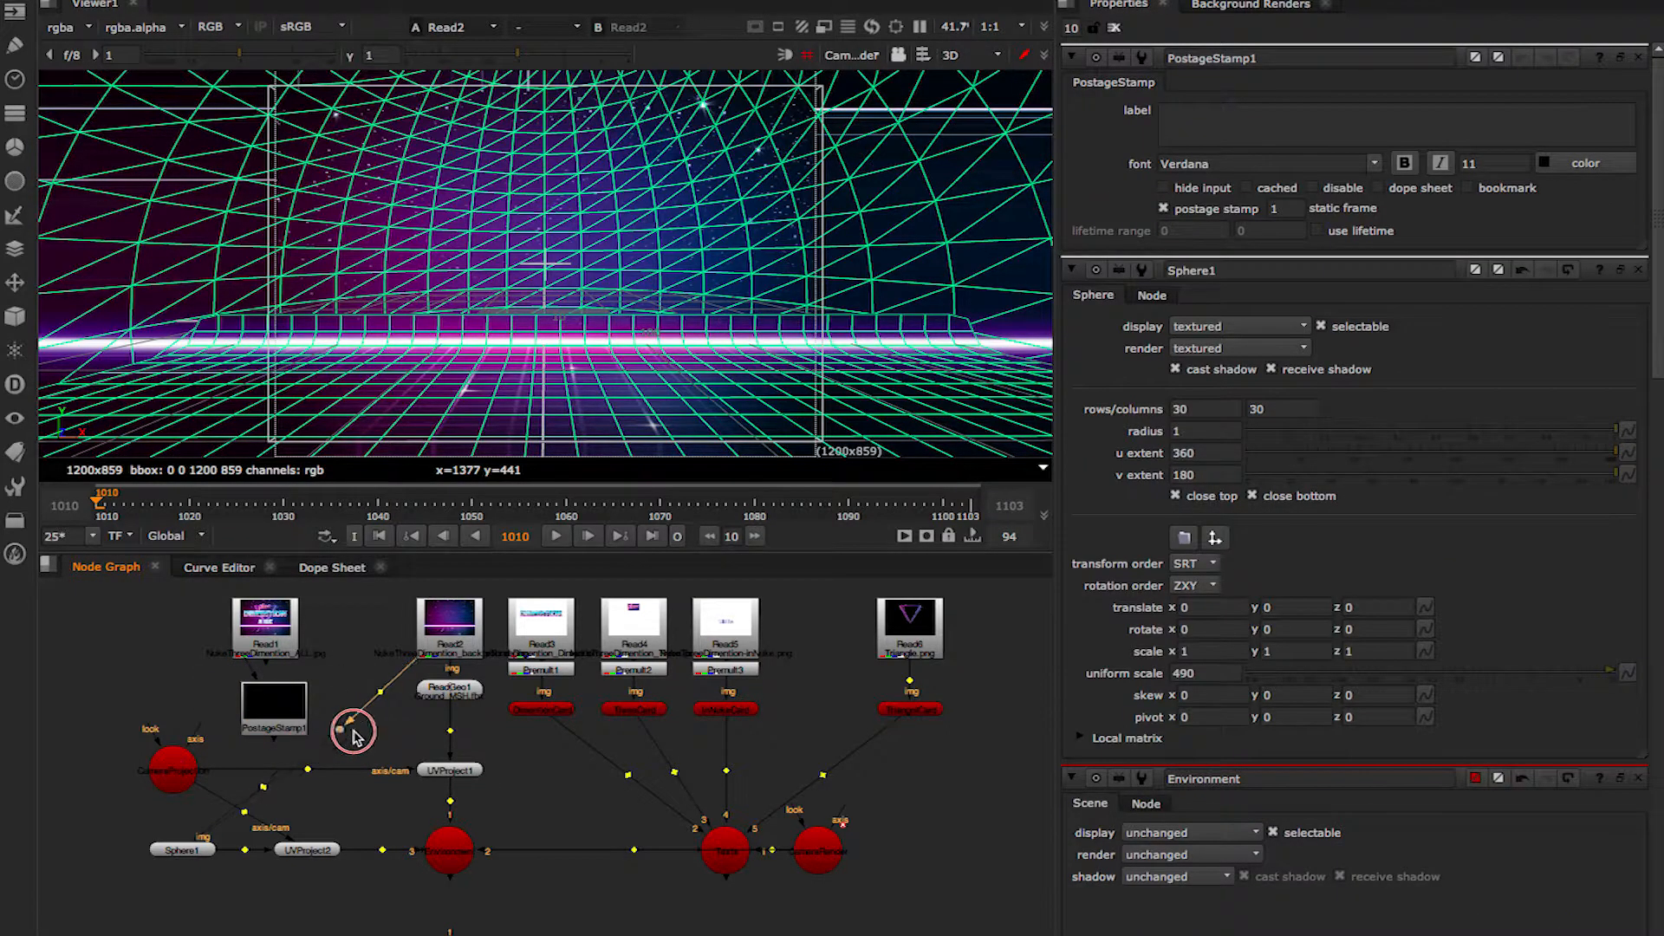
click(348, 684)
click(277, 712)
drag(280, 712, 190, 811)
click(355, 649)
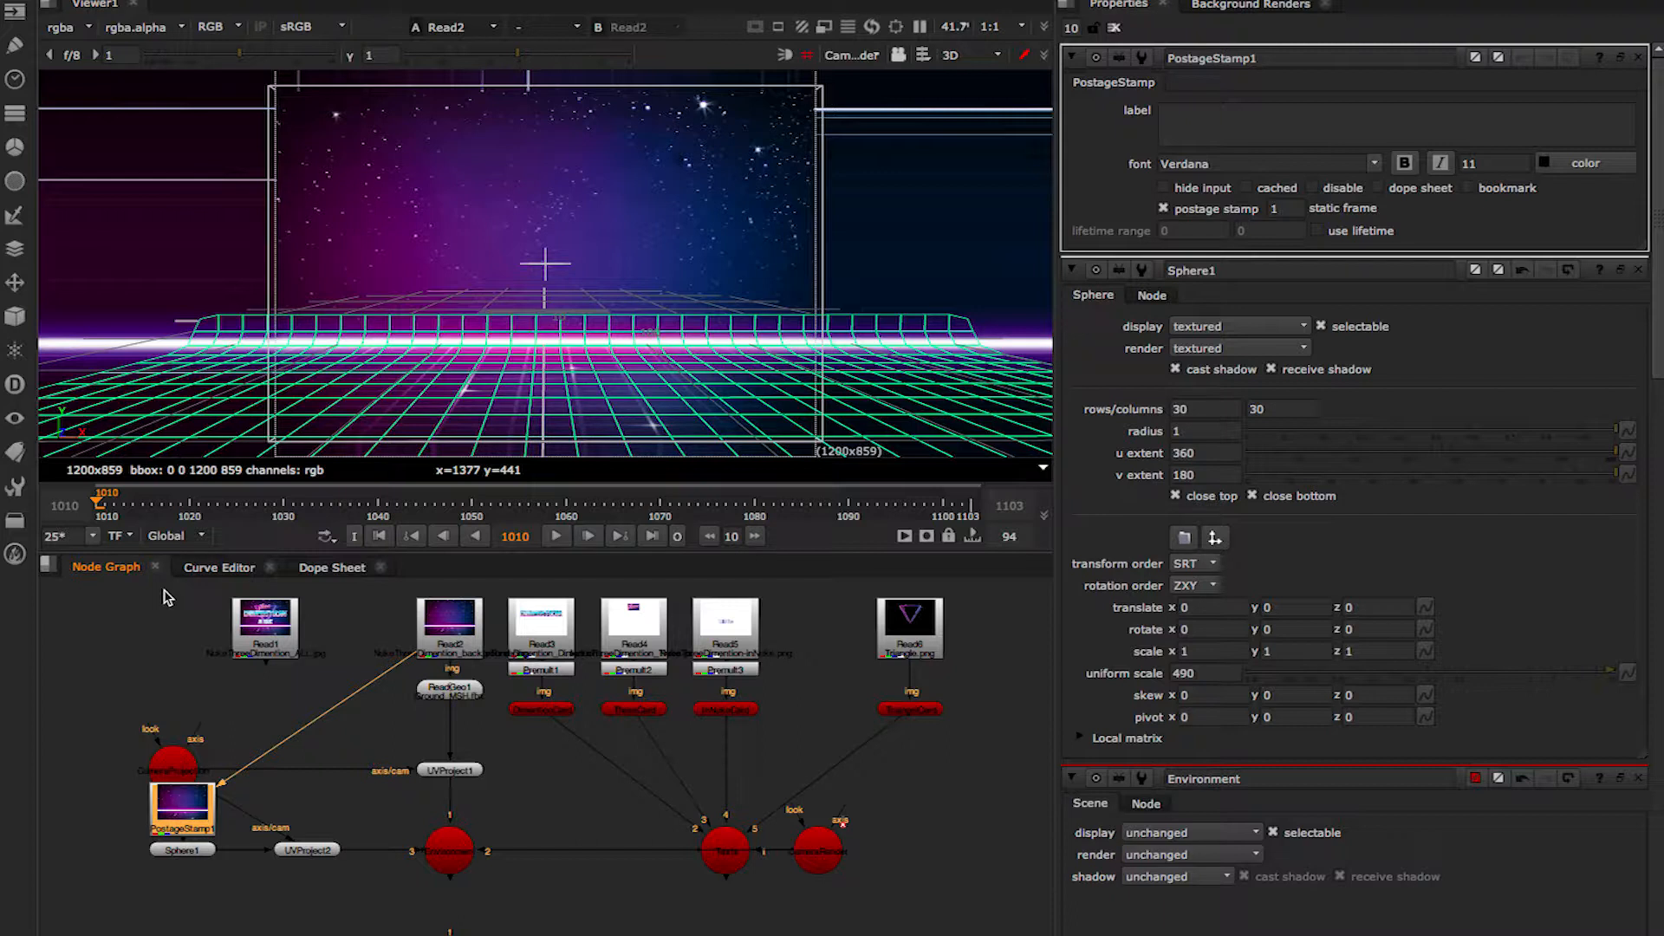
Hide the input of PostageStamp1 and check its hidden link to Read2 by selecting each node in turn.
key(alt+h)
click(248, 734)
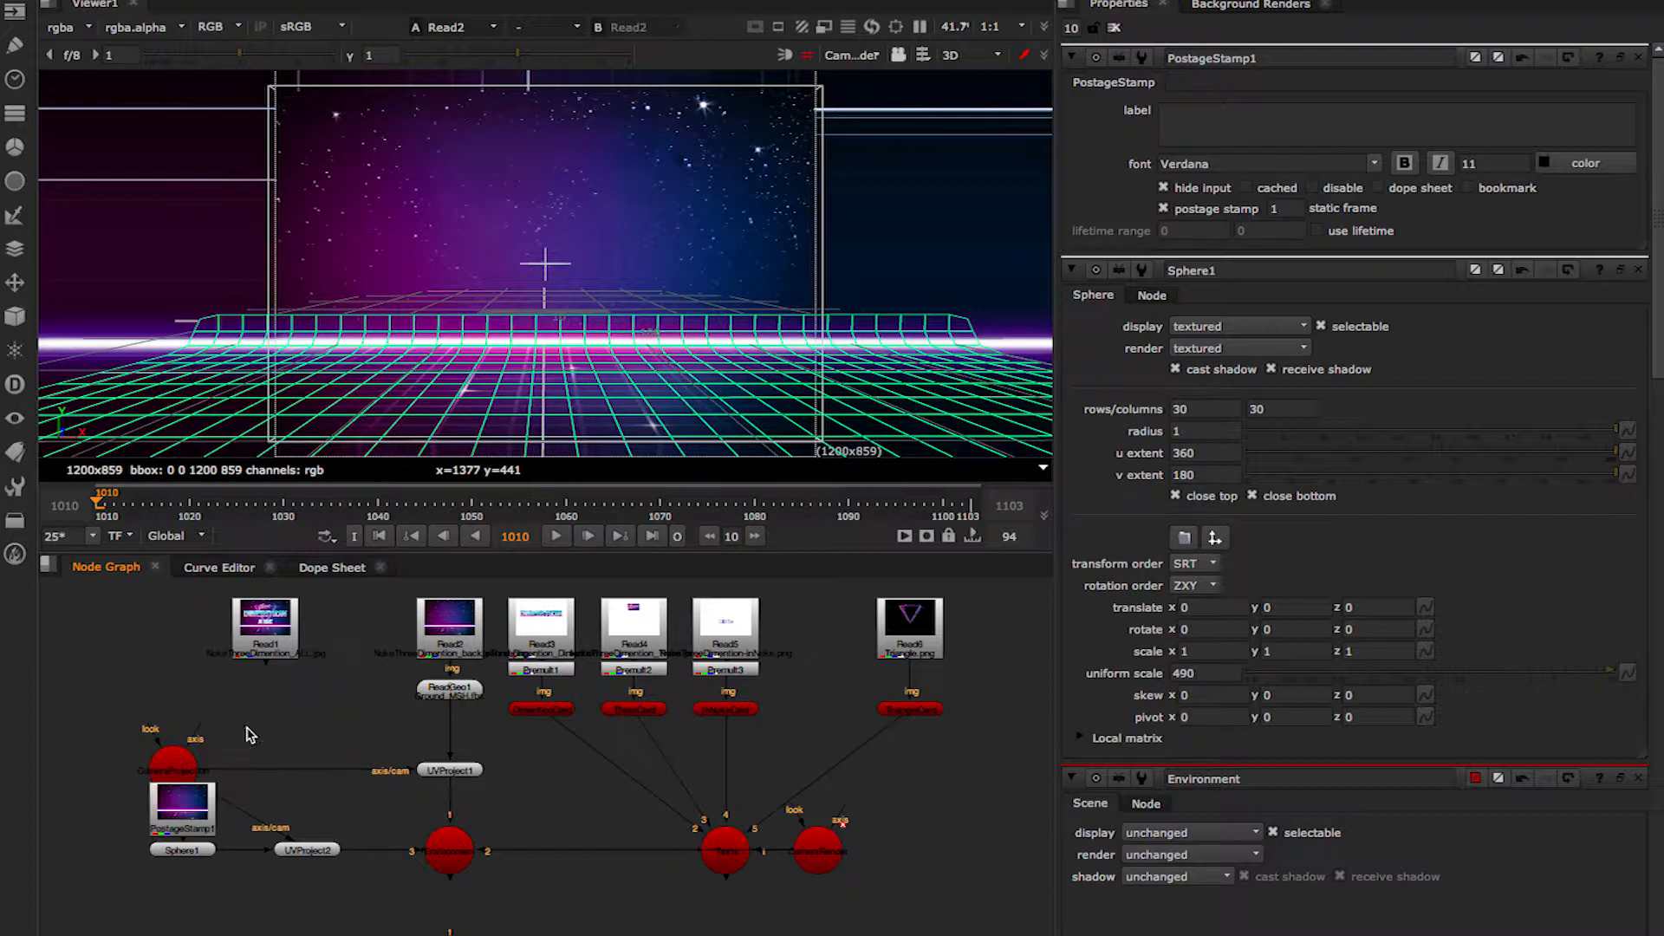
click(181, 801)
click(270, 680)
click(453, 635)
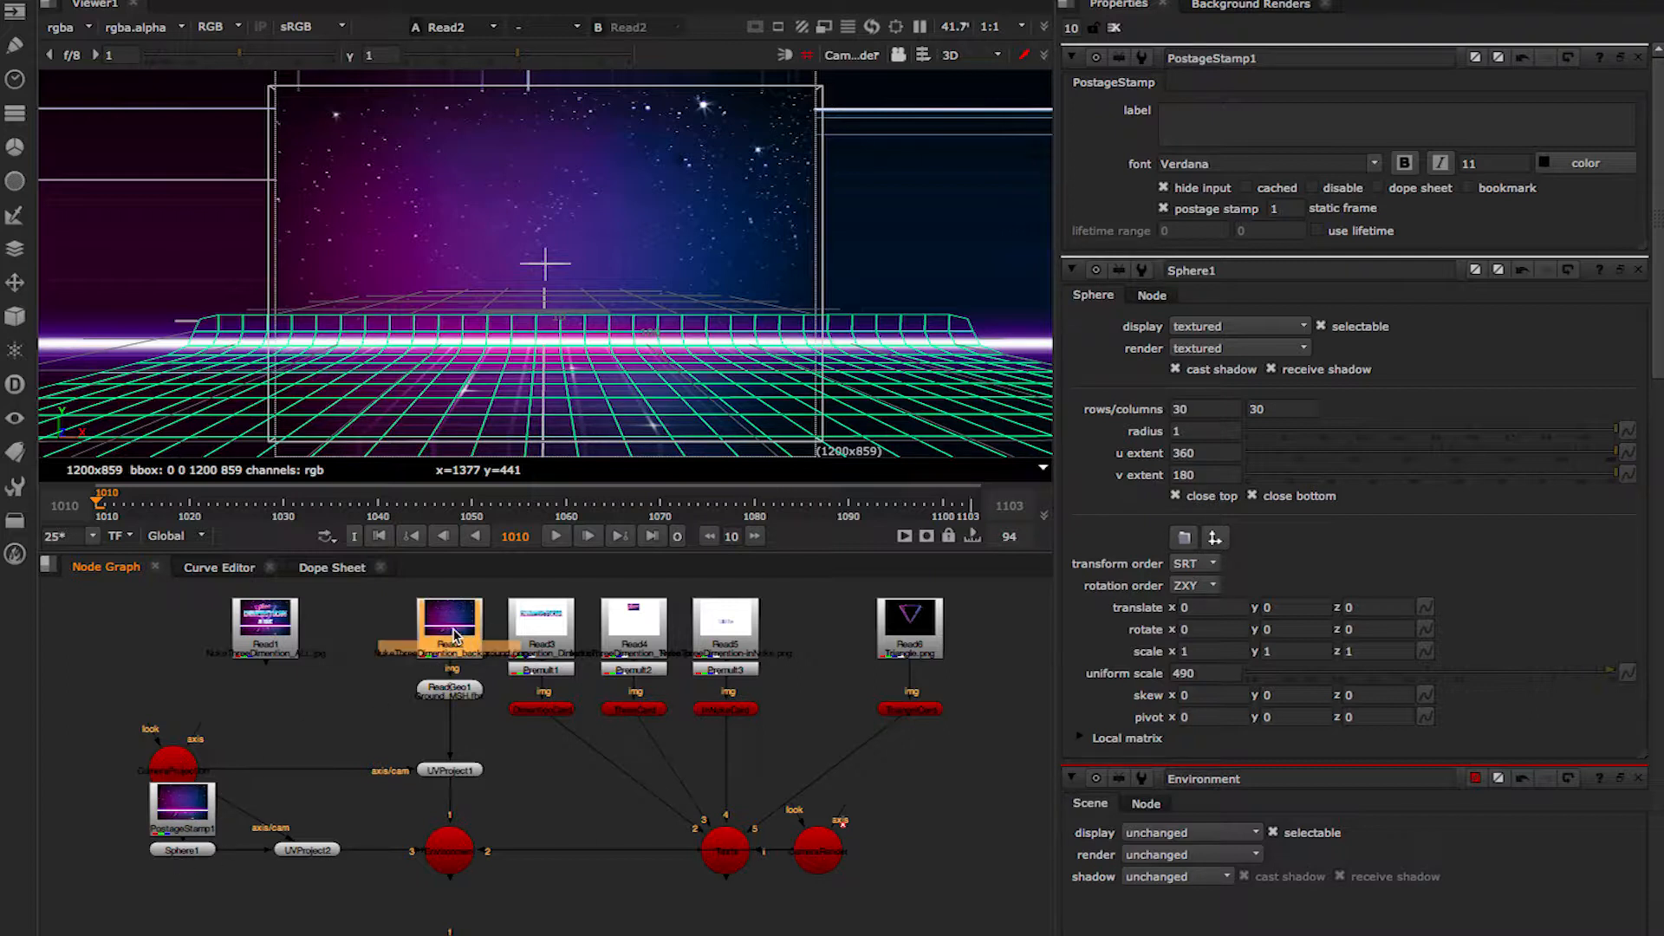
click(193, 817)
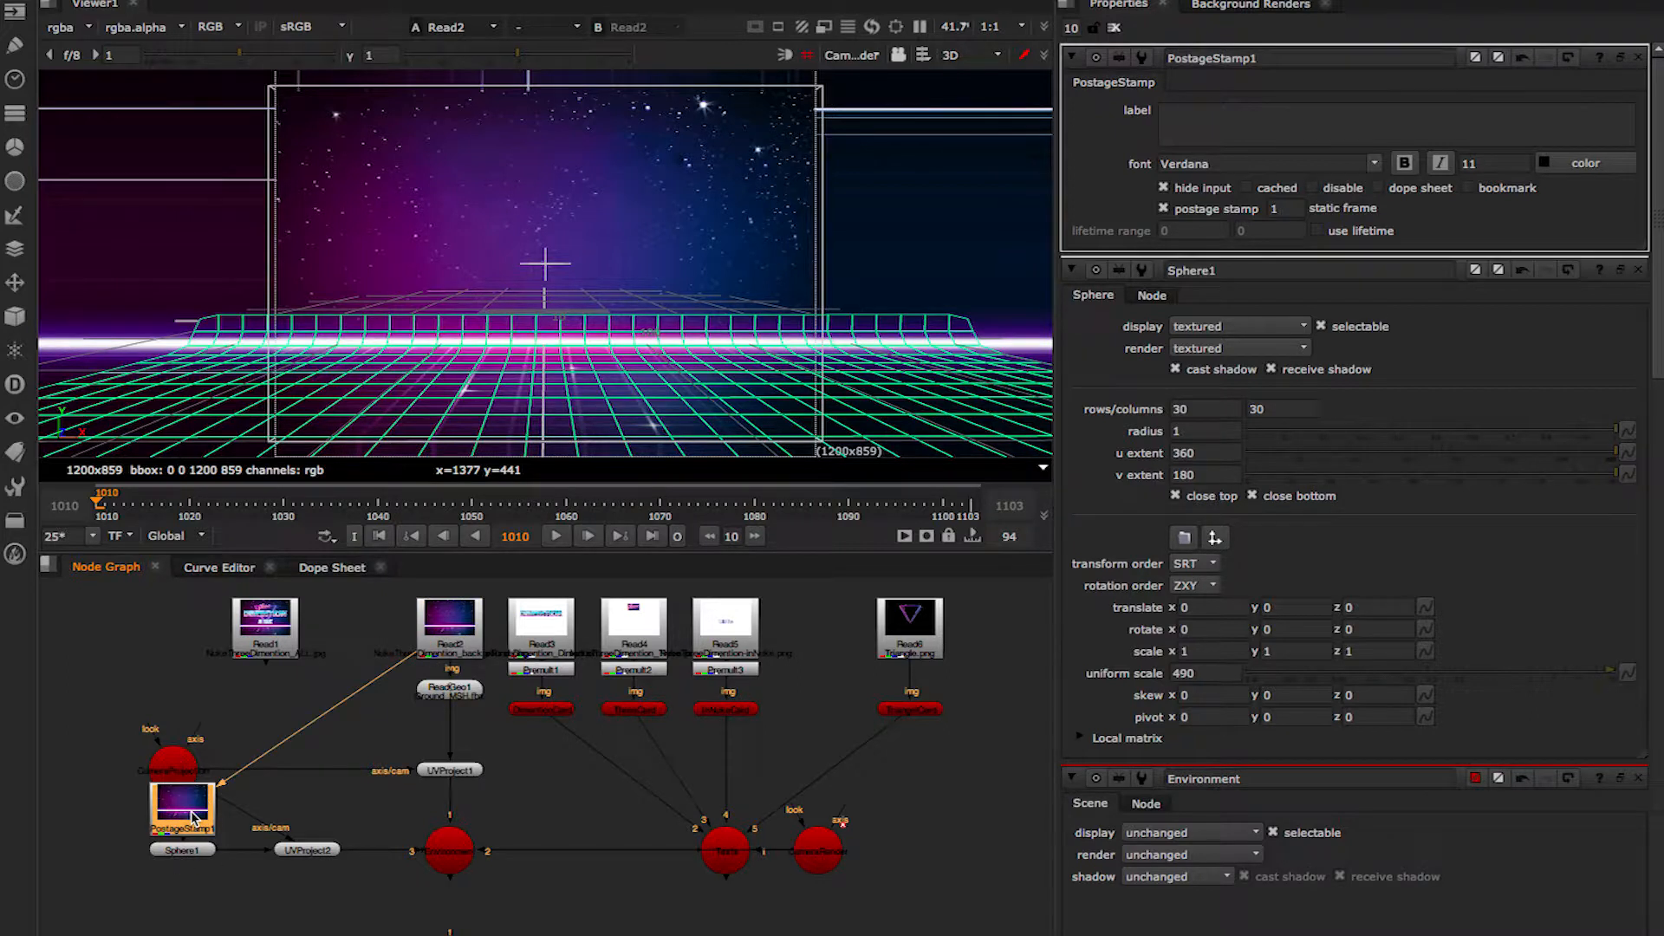
click(448, 630)
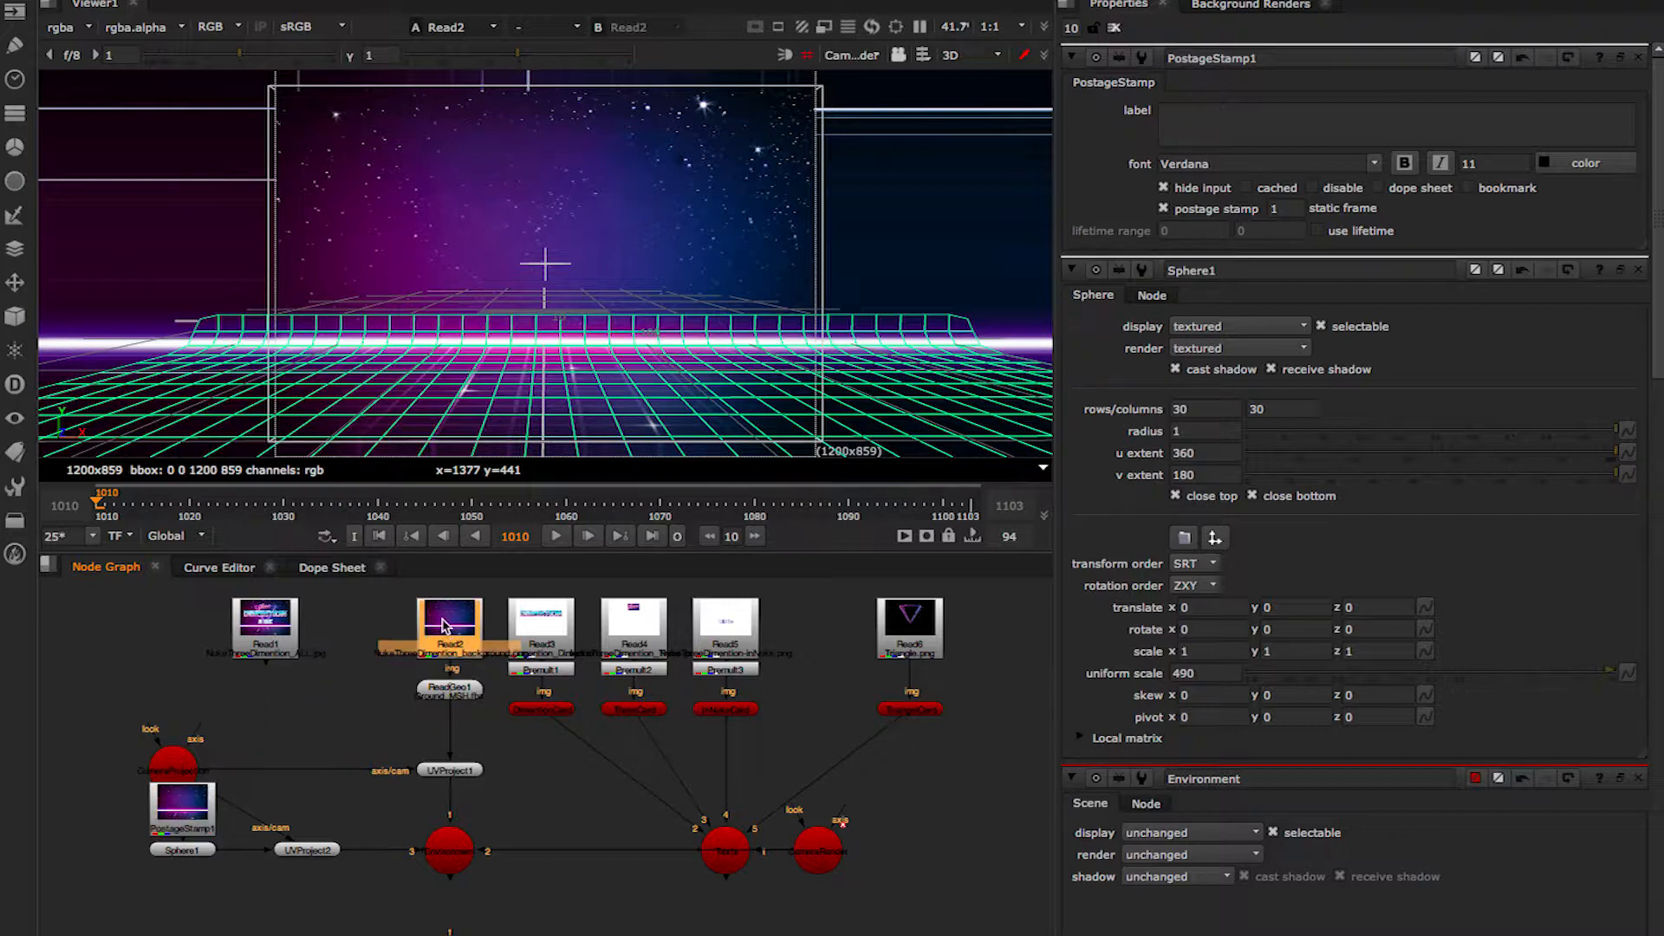
Move the CameraProjection node directly above UVProject2, level with UVProject1, and close all open node properties.
drag(176, 766, 306, 768)
click(217, 737)
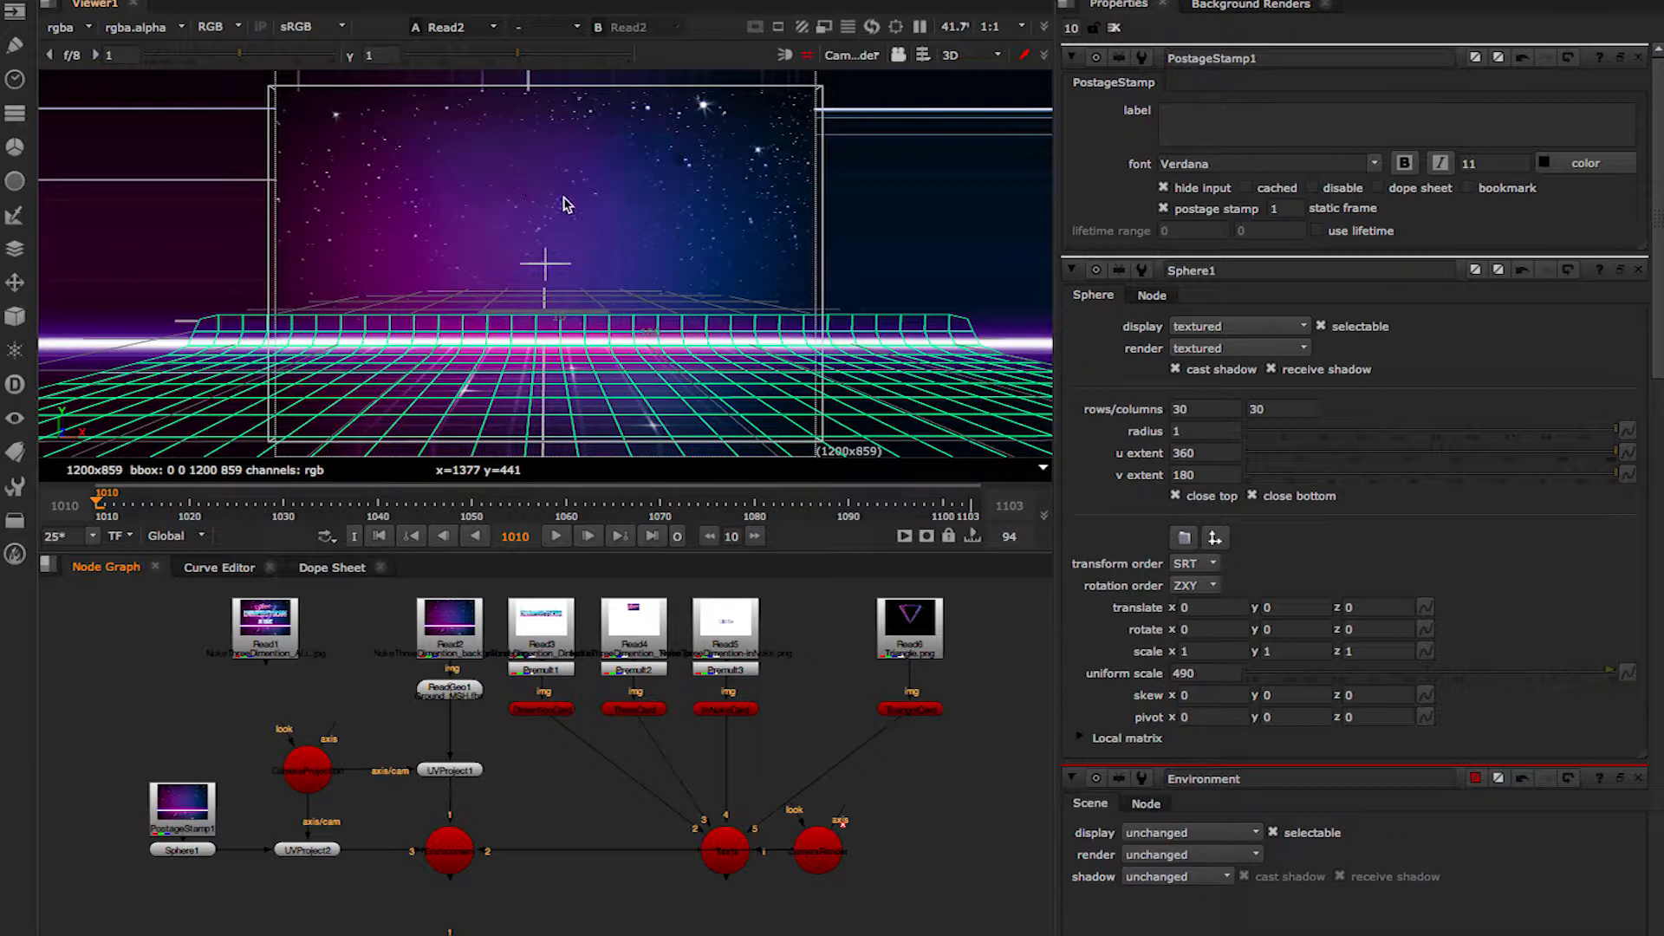
click(1116, 30)
Open the Environment scene's properties and review the projected background through the render camera across the timeline.
double_click(462, 839)
click(848, 54)
click(916, 115)
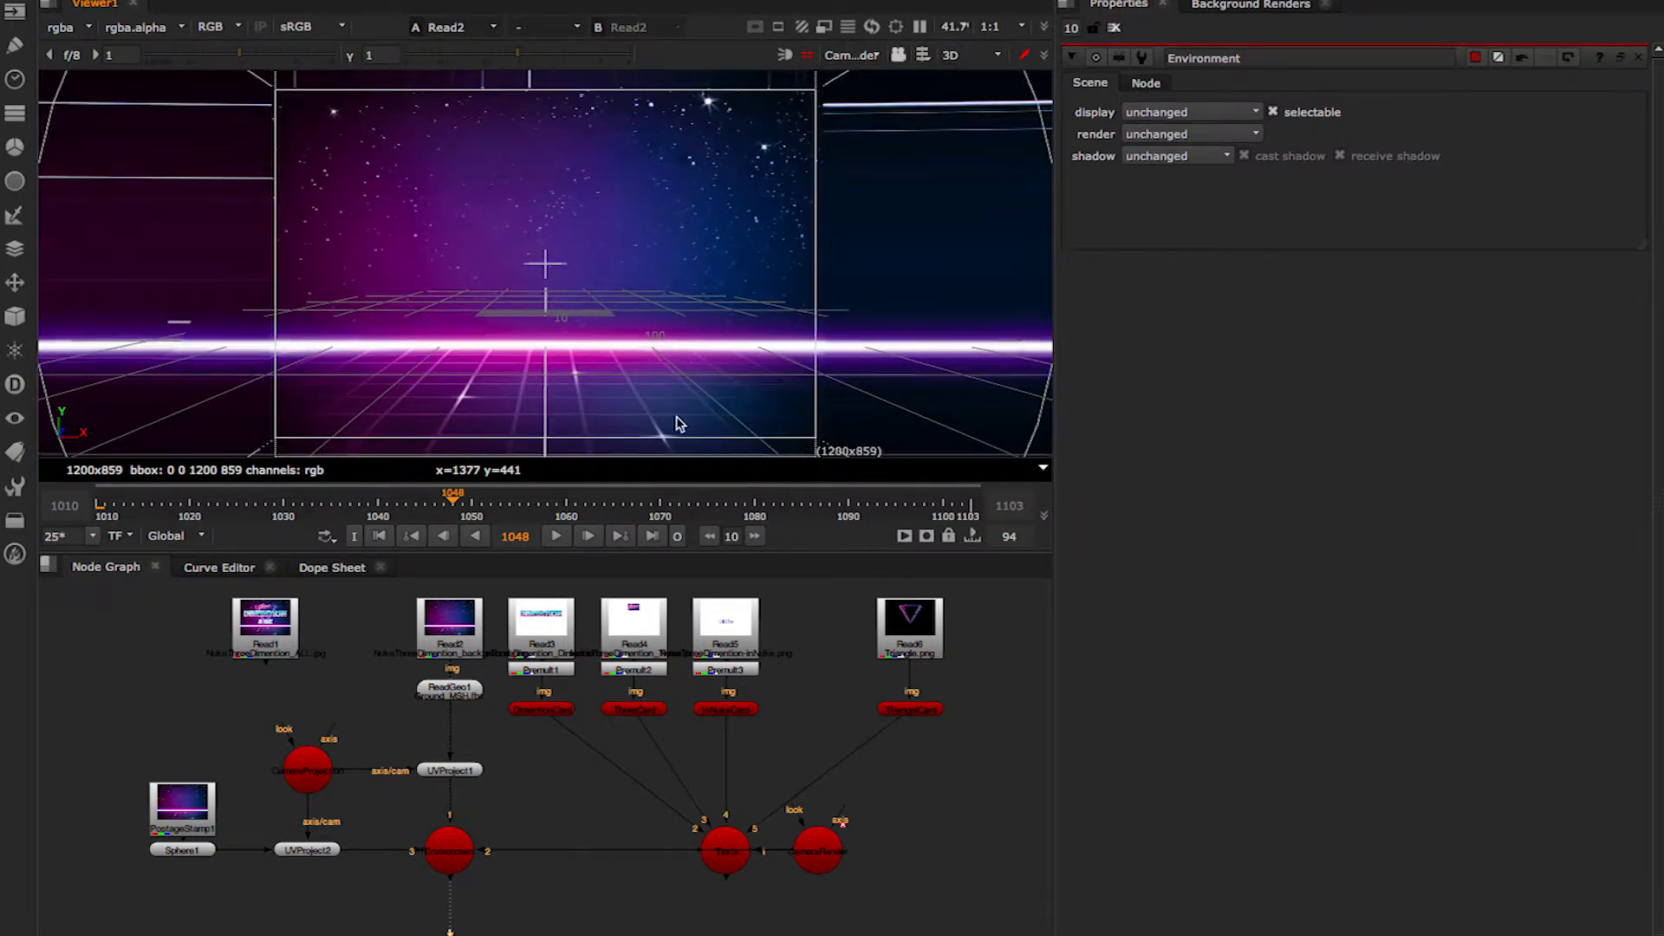
drag(559, 502, 923, 537)
drag(803, 531, 169, 528)
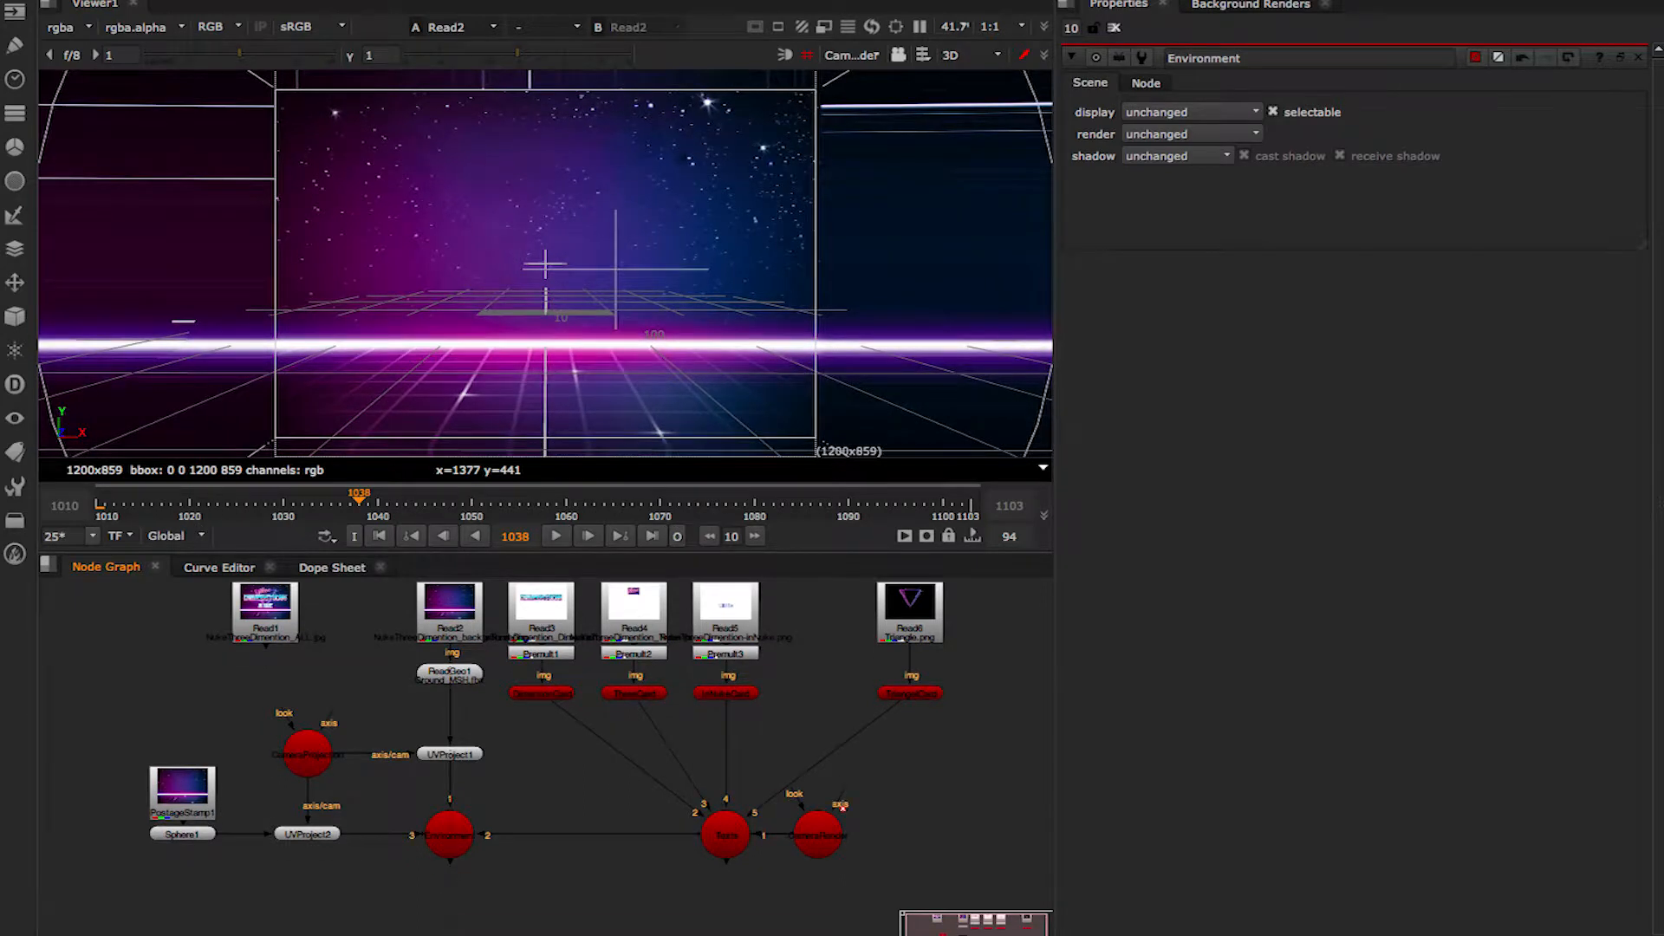
Add a ScanlineRender node below the graph, between the Environment and Texts scenes.
key(Tab)
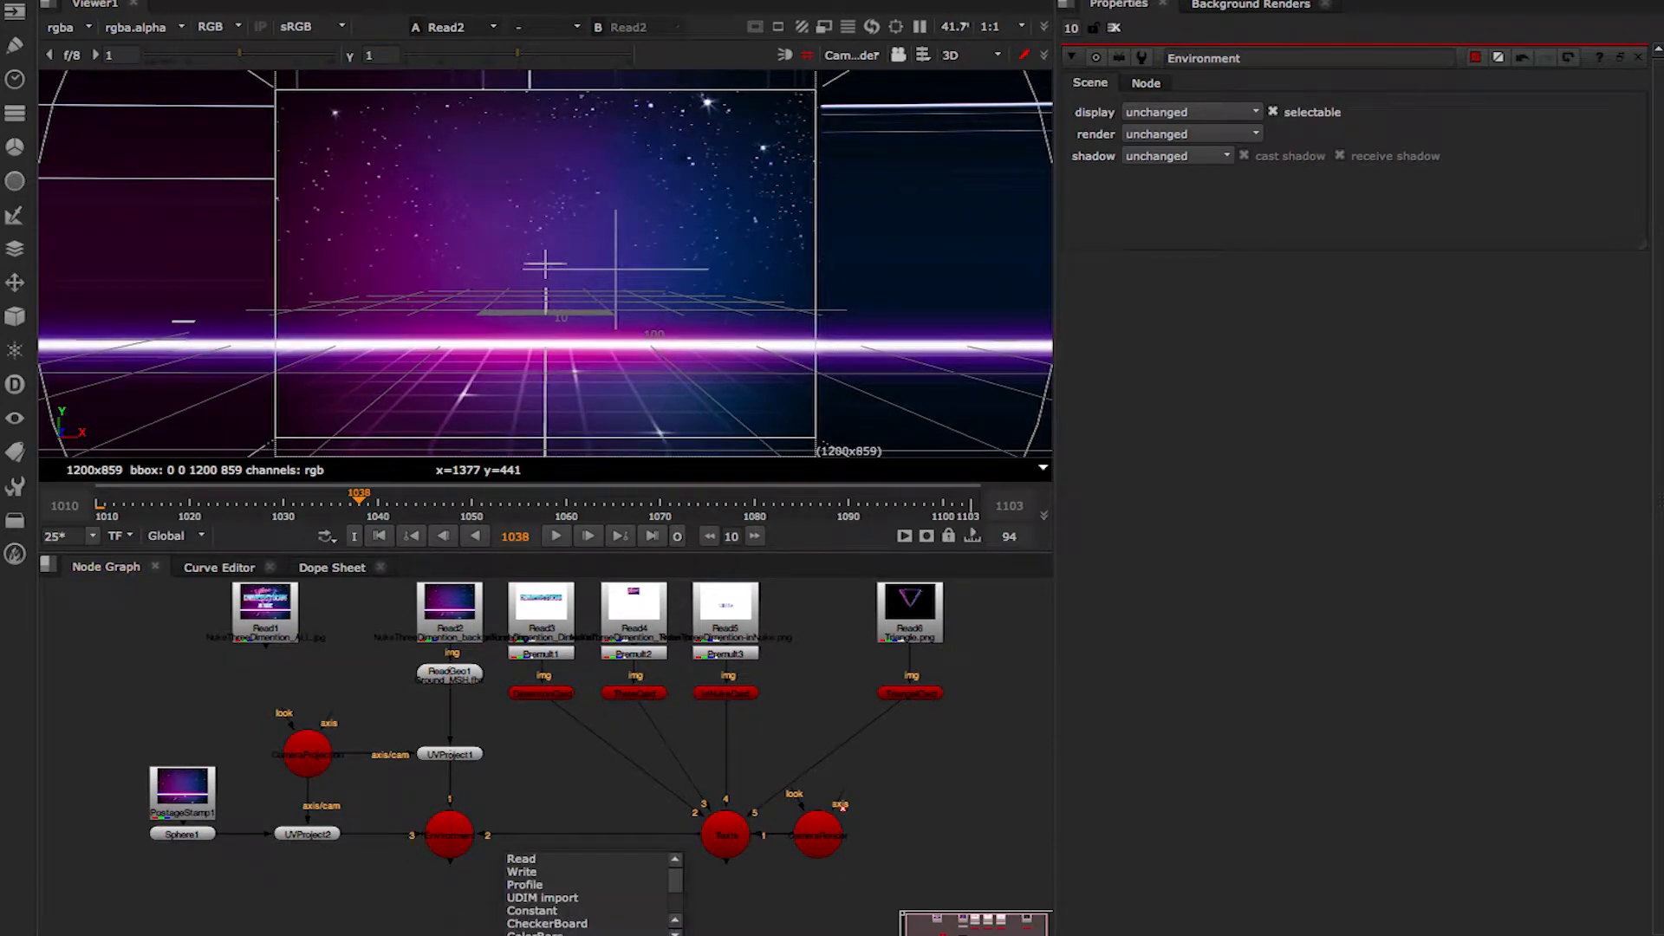
text(sc)
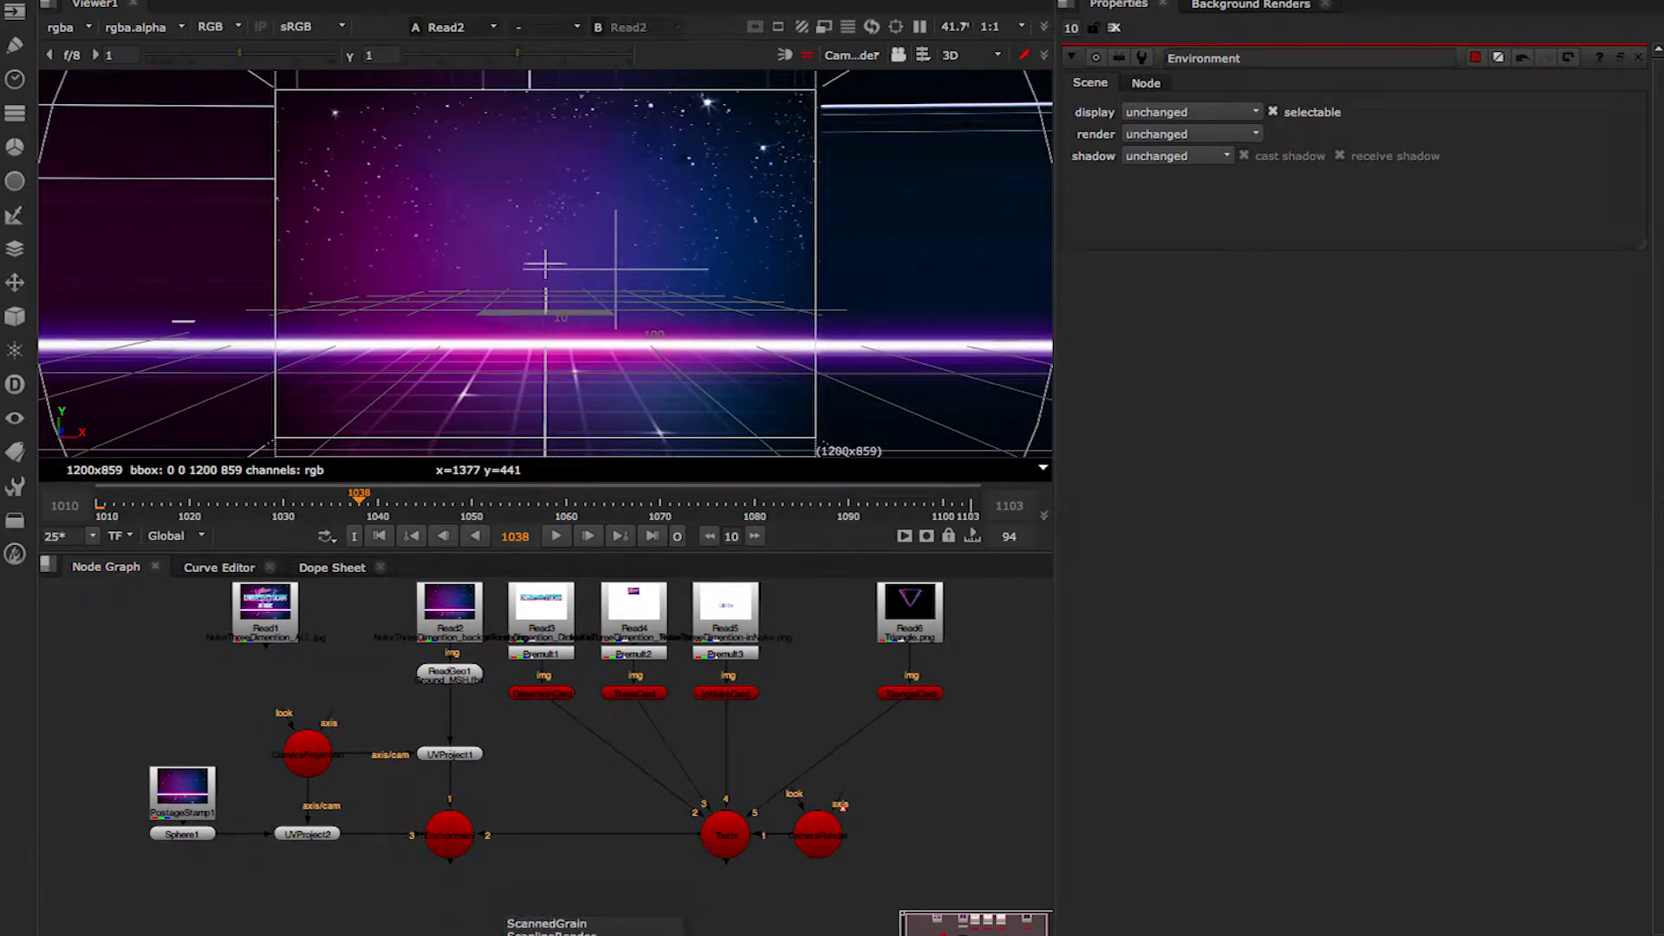
key(Down)
key(Down)
key(Return)
drag(606, 934, 543, 848)
drag(513, 906, 576, 897)
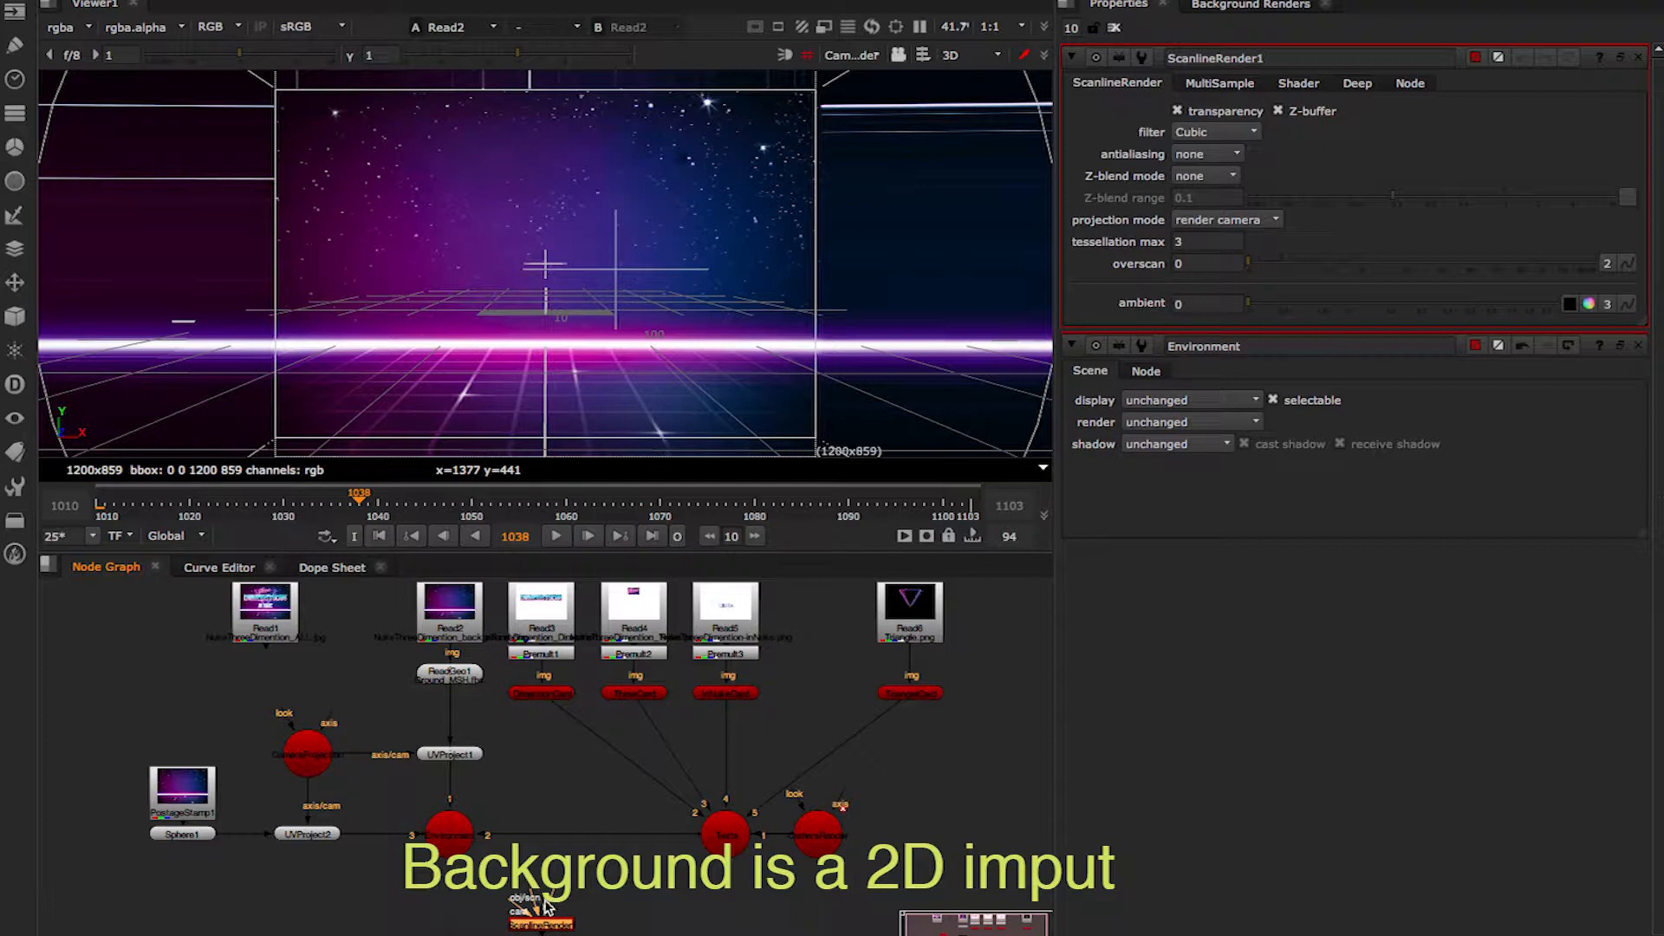
Connect the ScanlineRender's obj/scn input to the Texts scene and its cam input to CameraRender.
drag(550, 903, 743, 839)
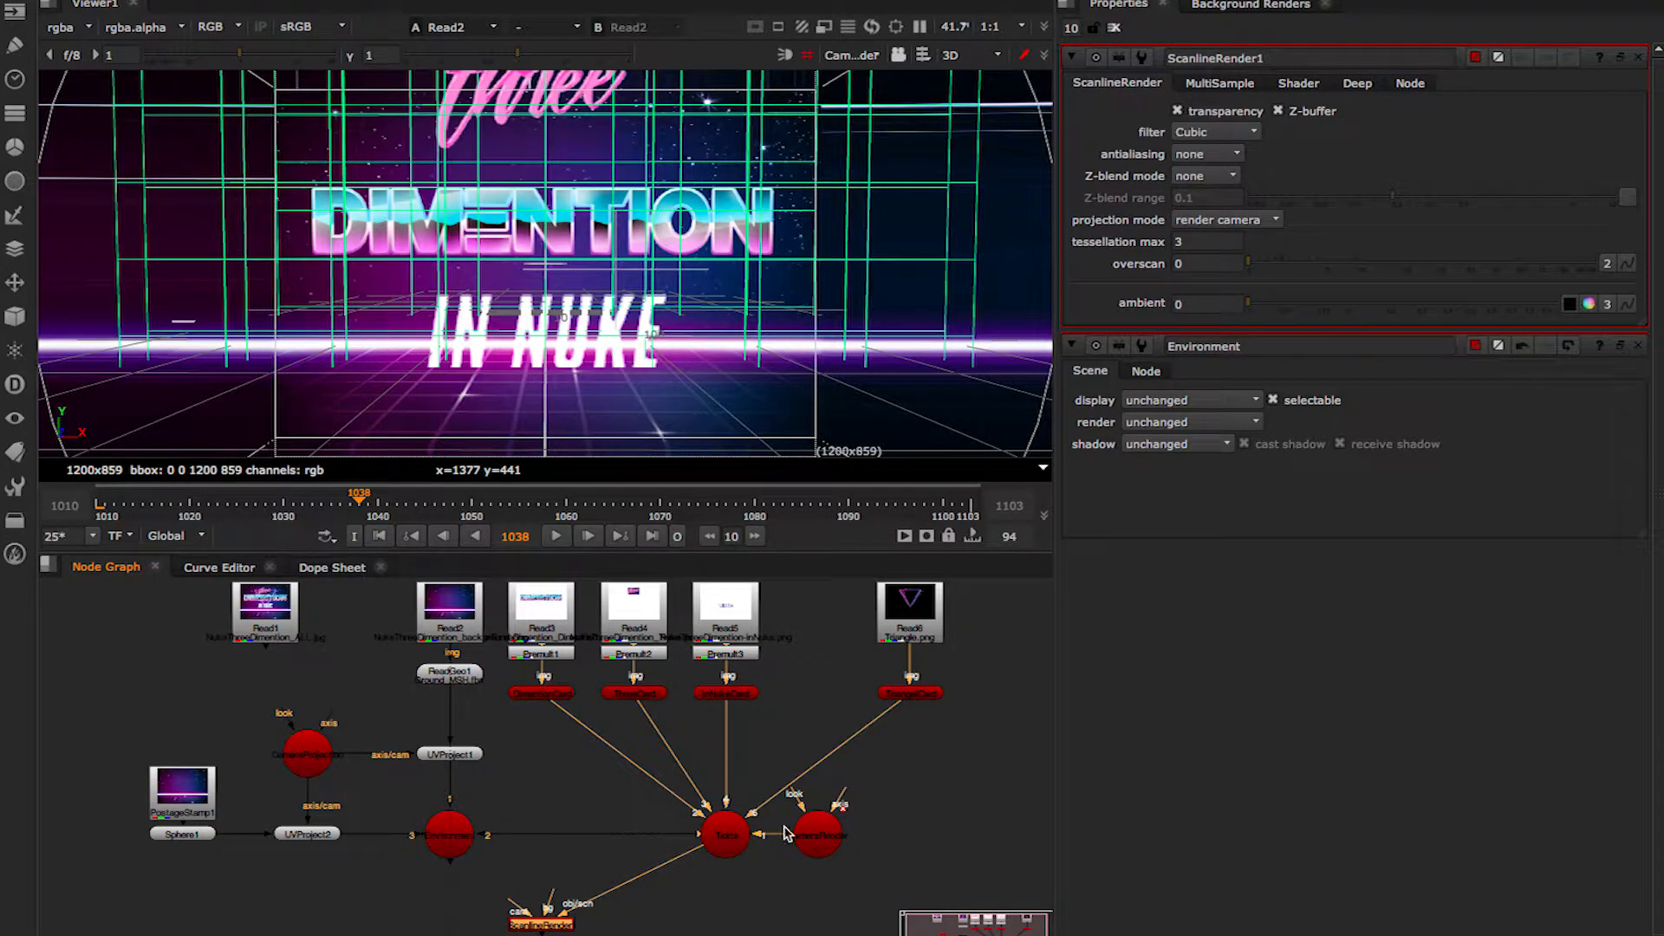
drag(517, 906, 819, 834)
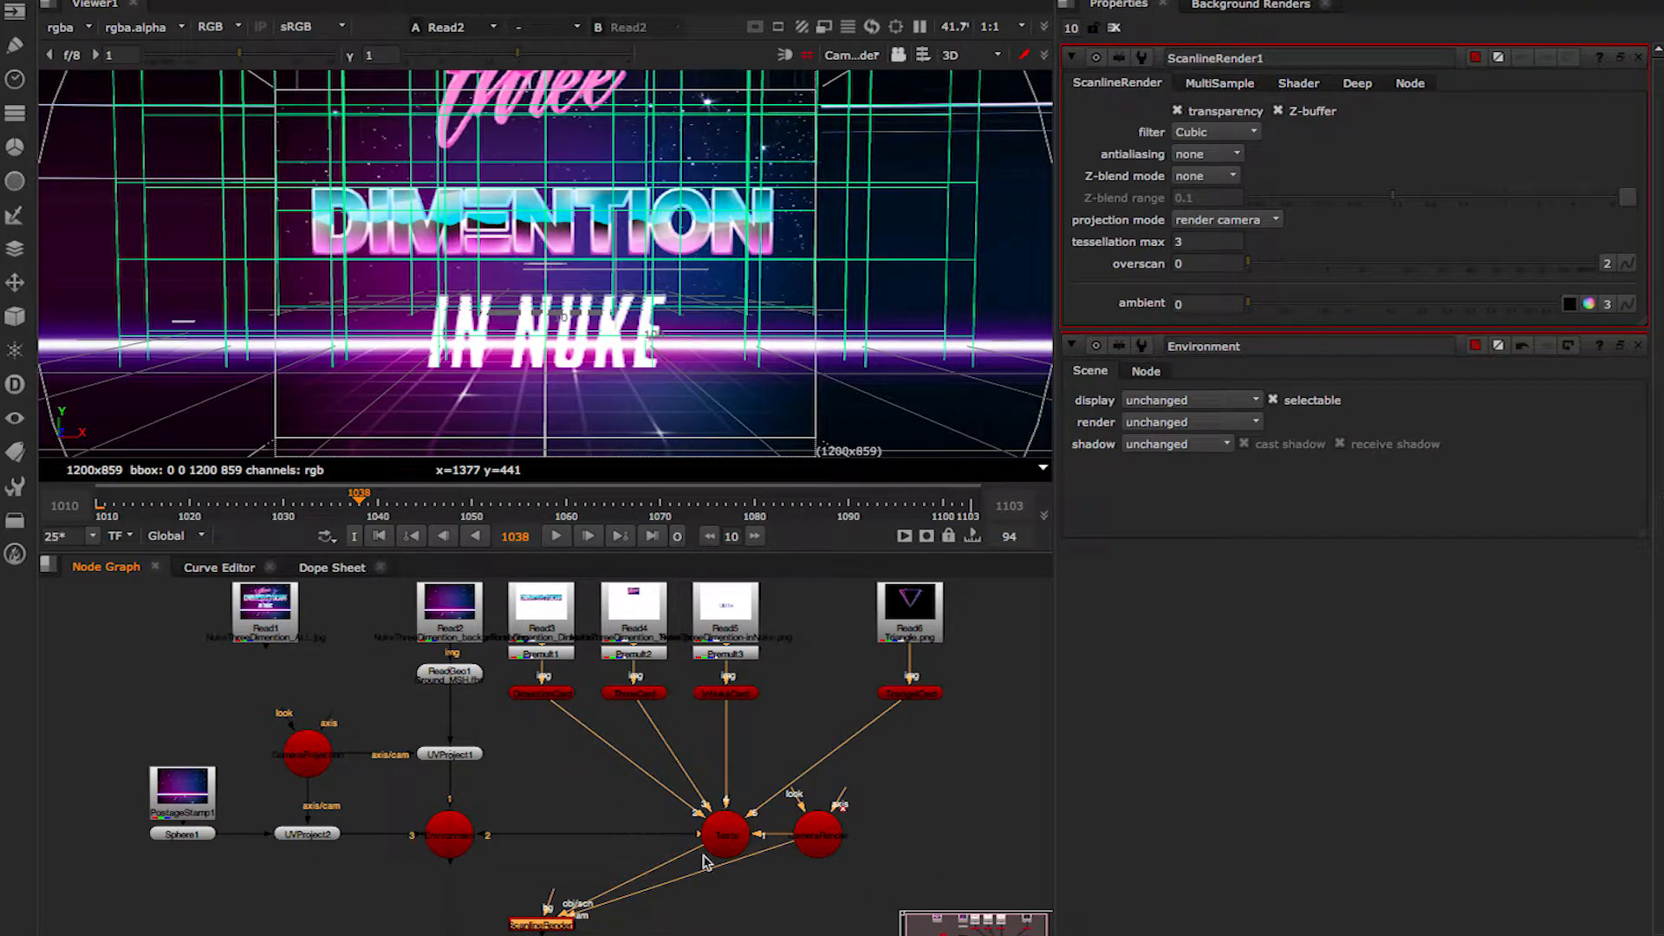
click(745, 910)
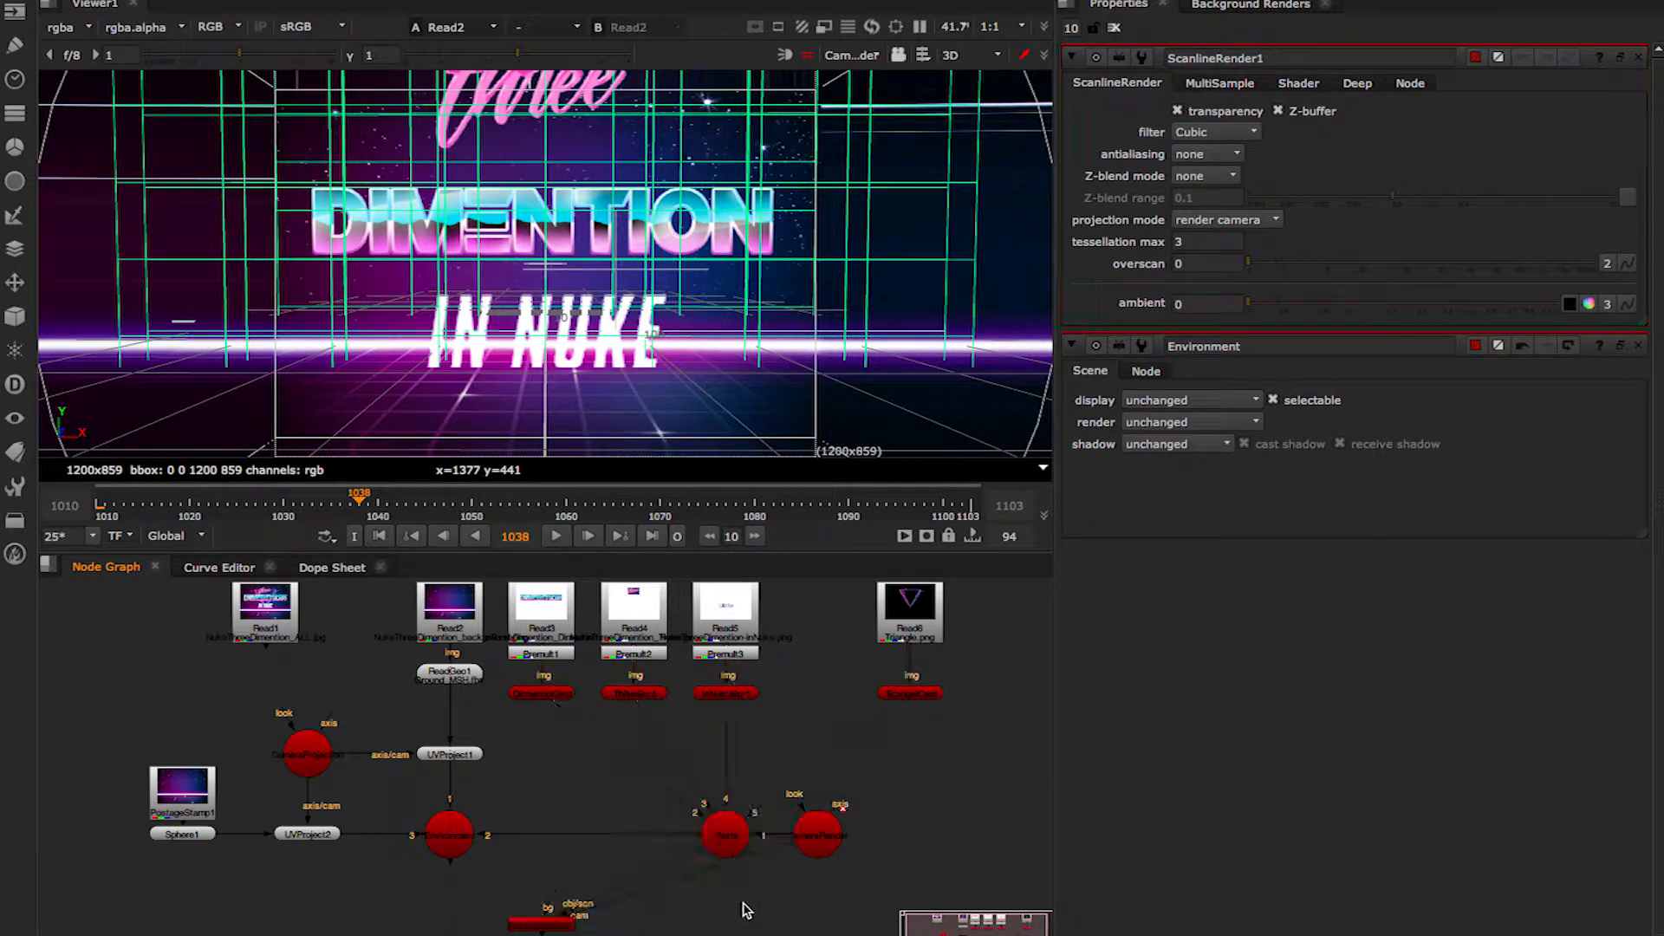
key(m)
drag(751, 896, 849, 848)
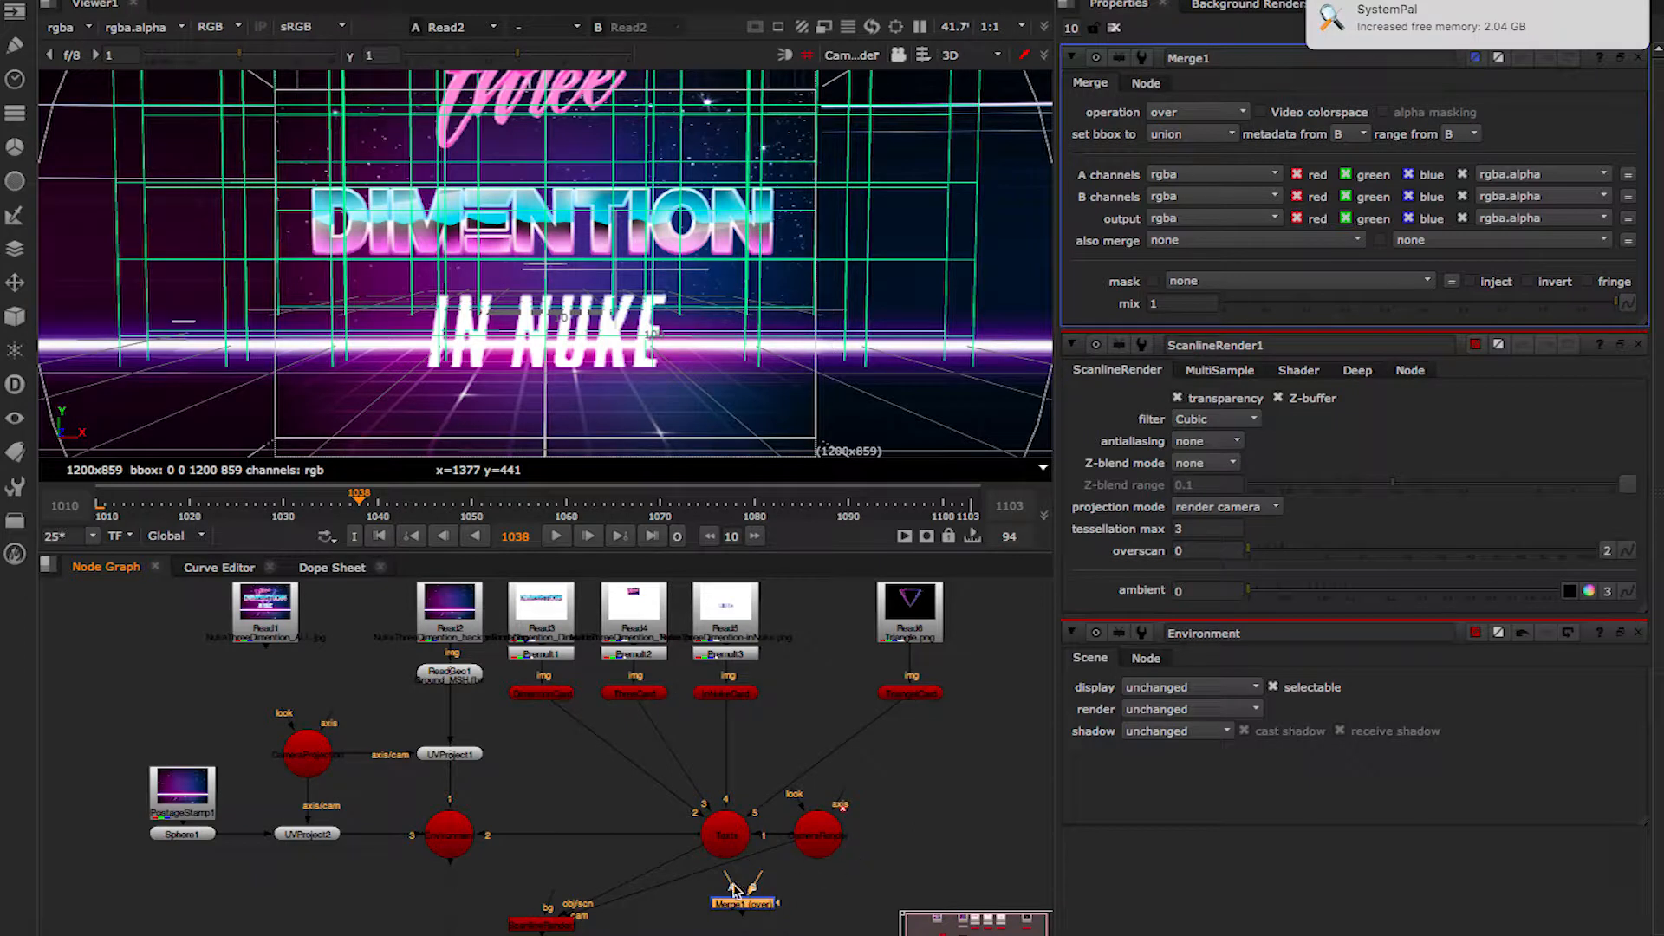
mouse_move(568, 927)
mouse_down()
mouse_move(560, 910)
mouse_move(563, 924)
mouse_up()
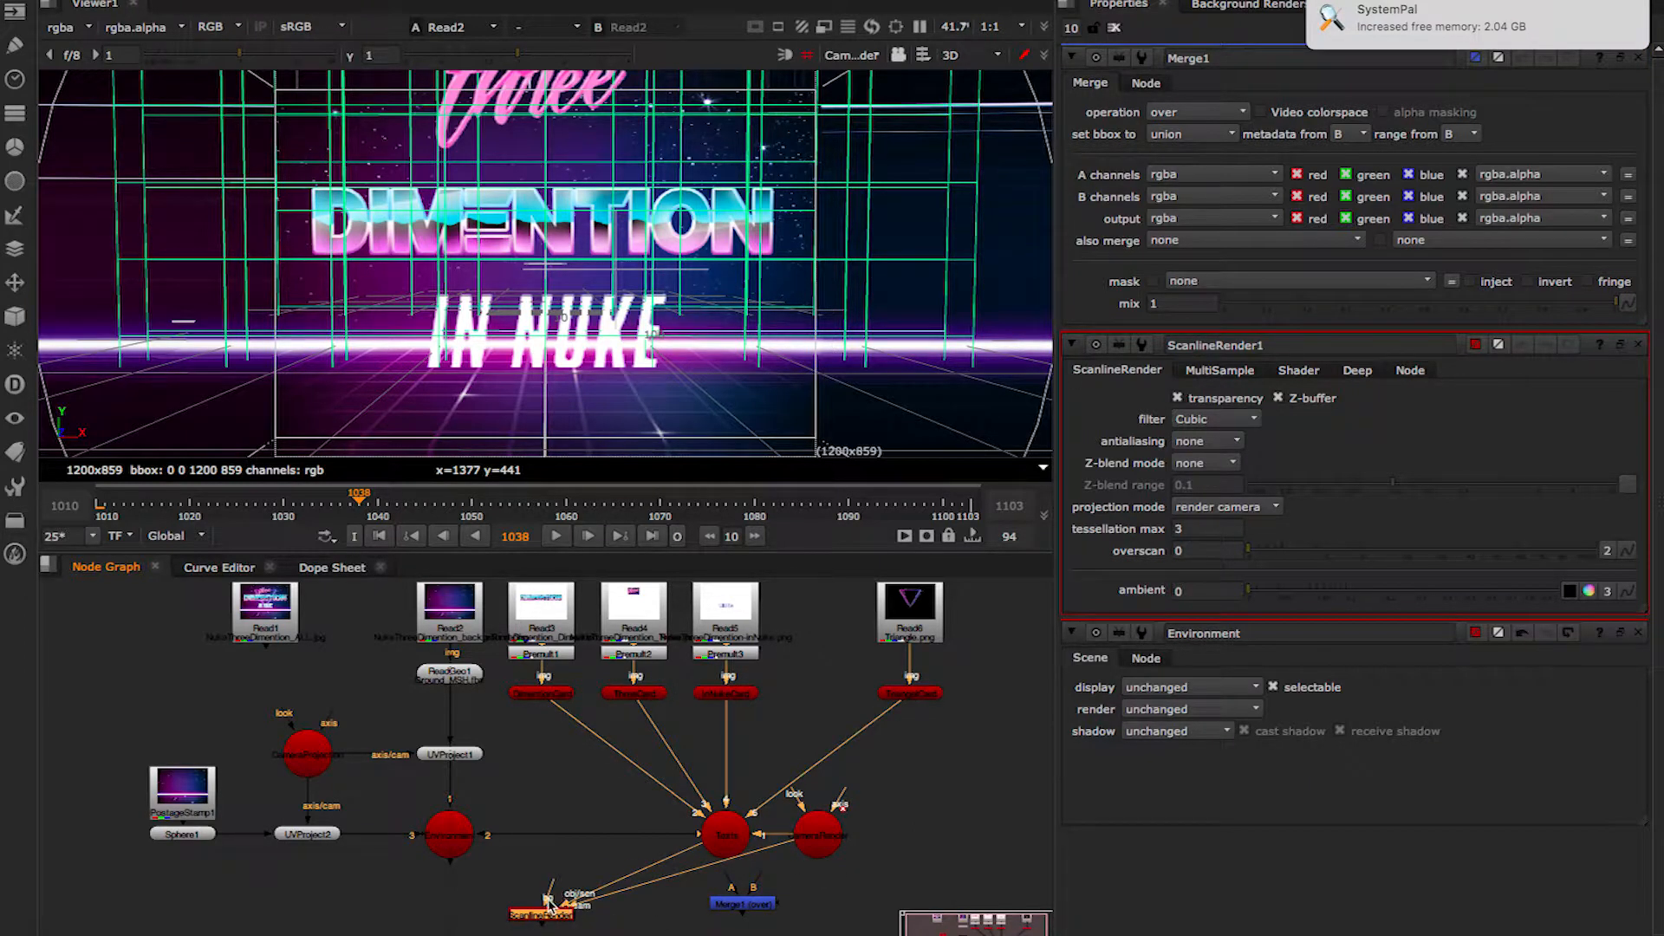
drag(732, 890, 676, 902)
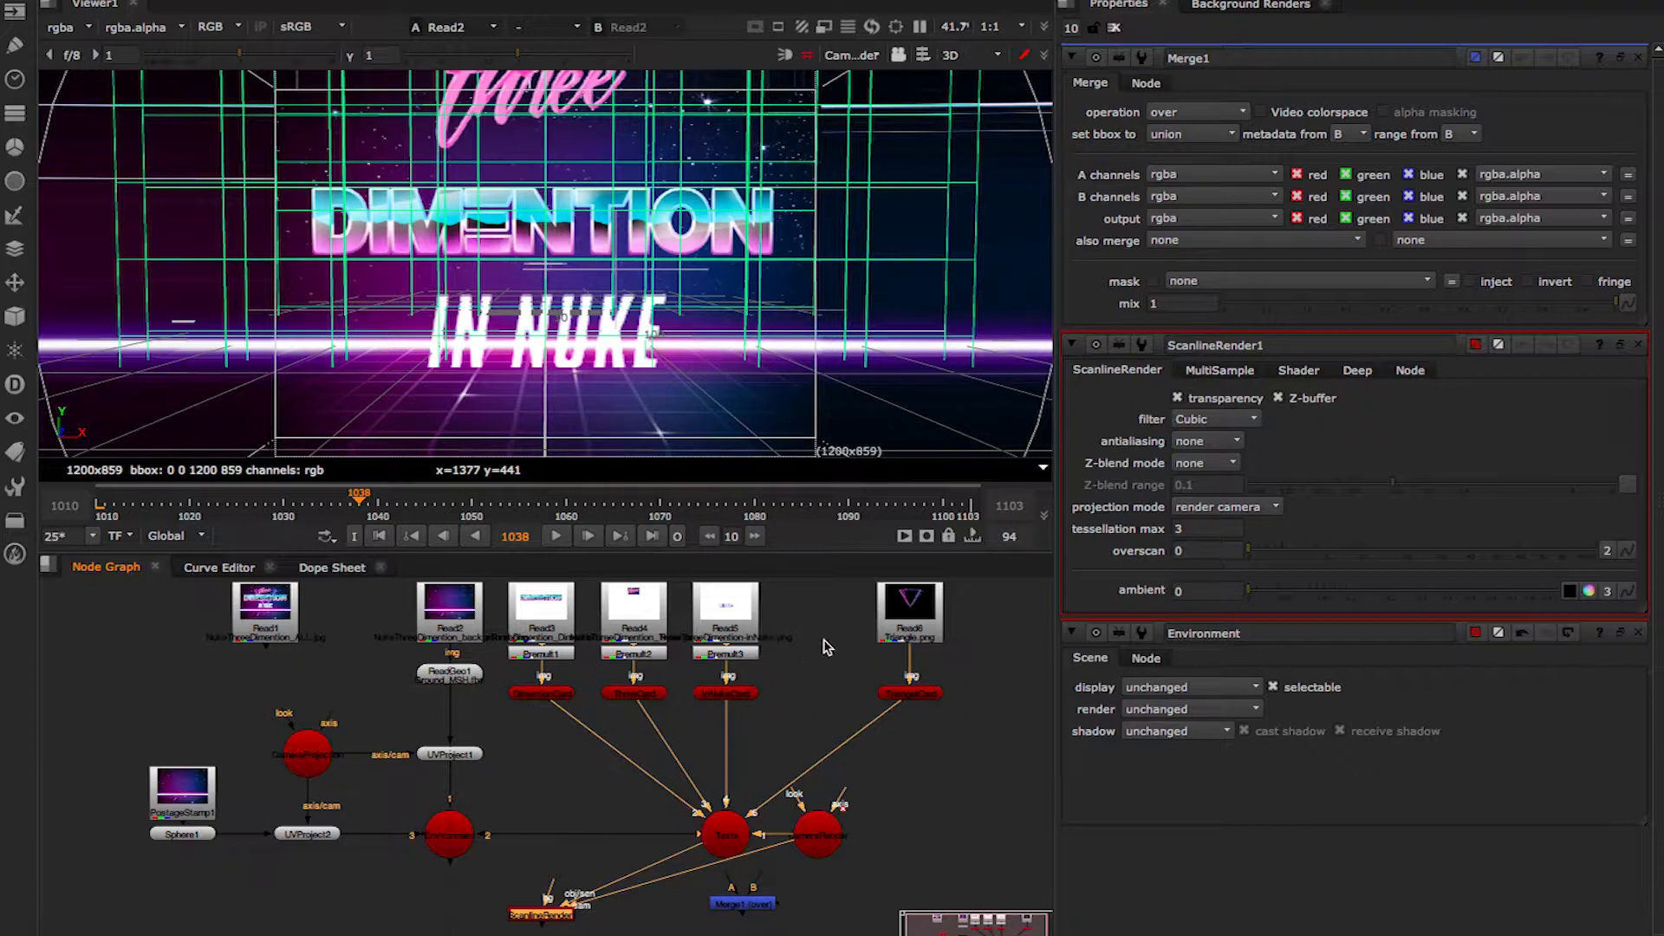
click(464, 681)
click(528, 755)
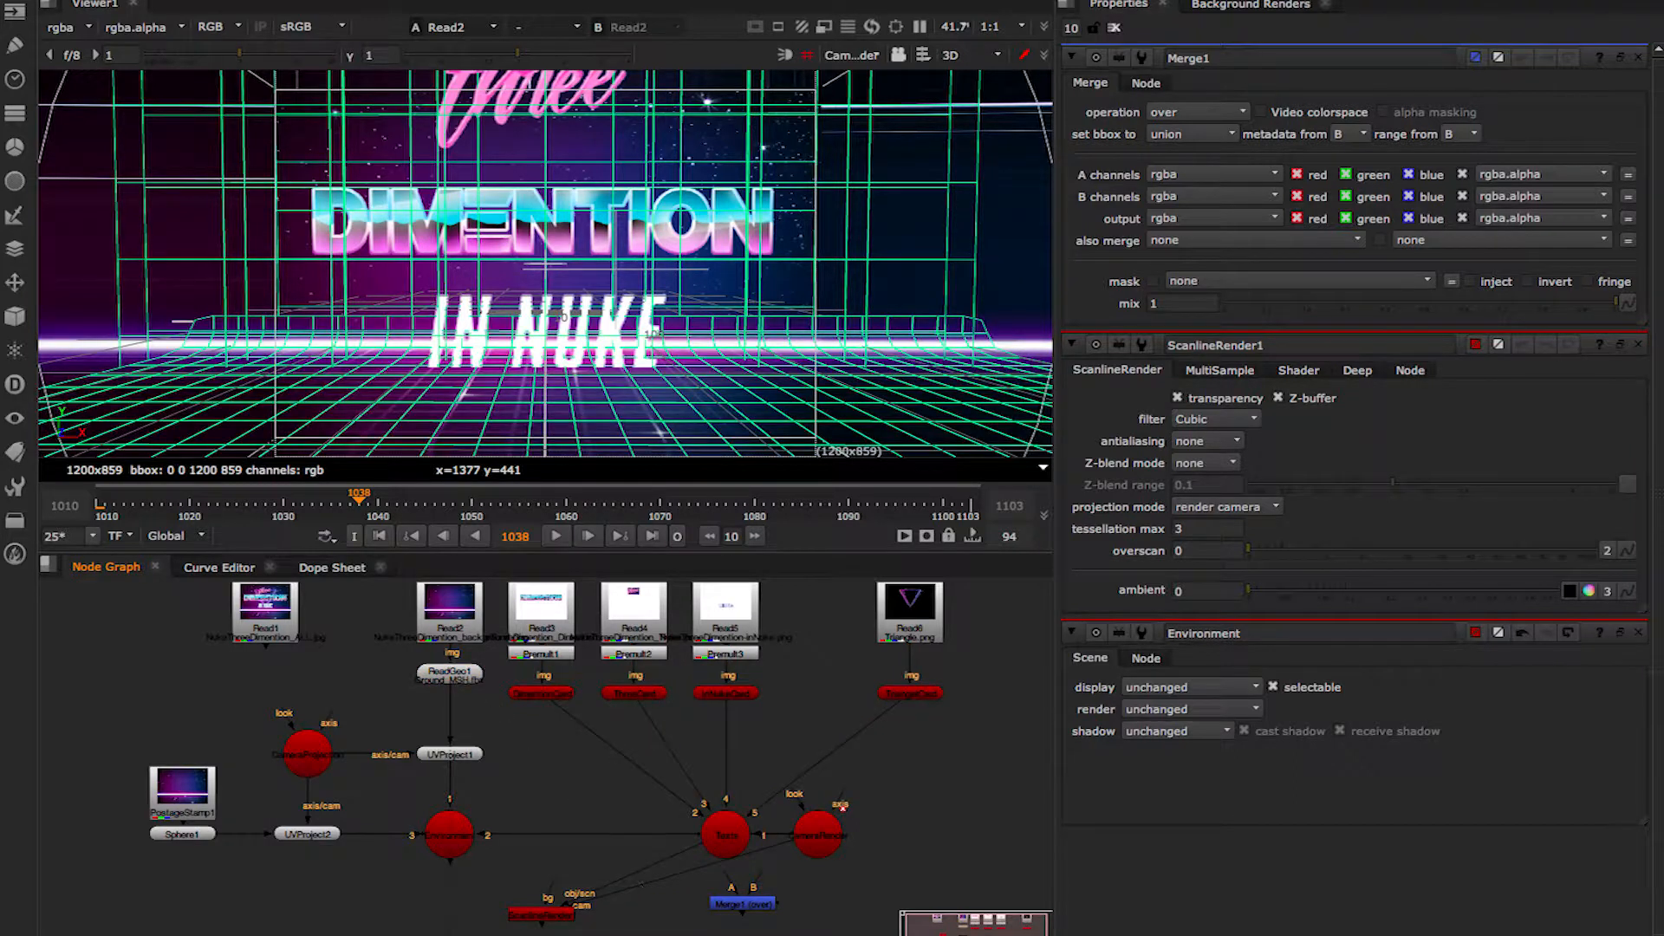
click(766, 906)
key(Delete)
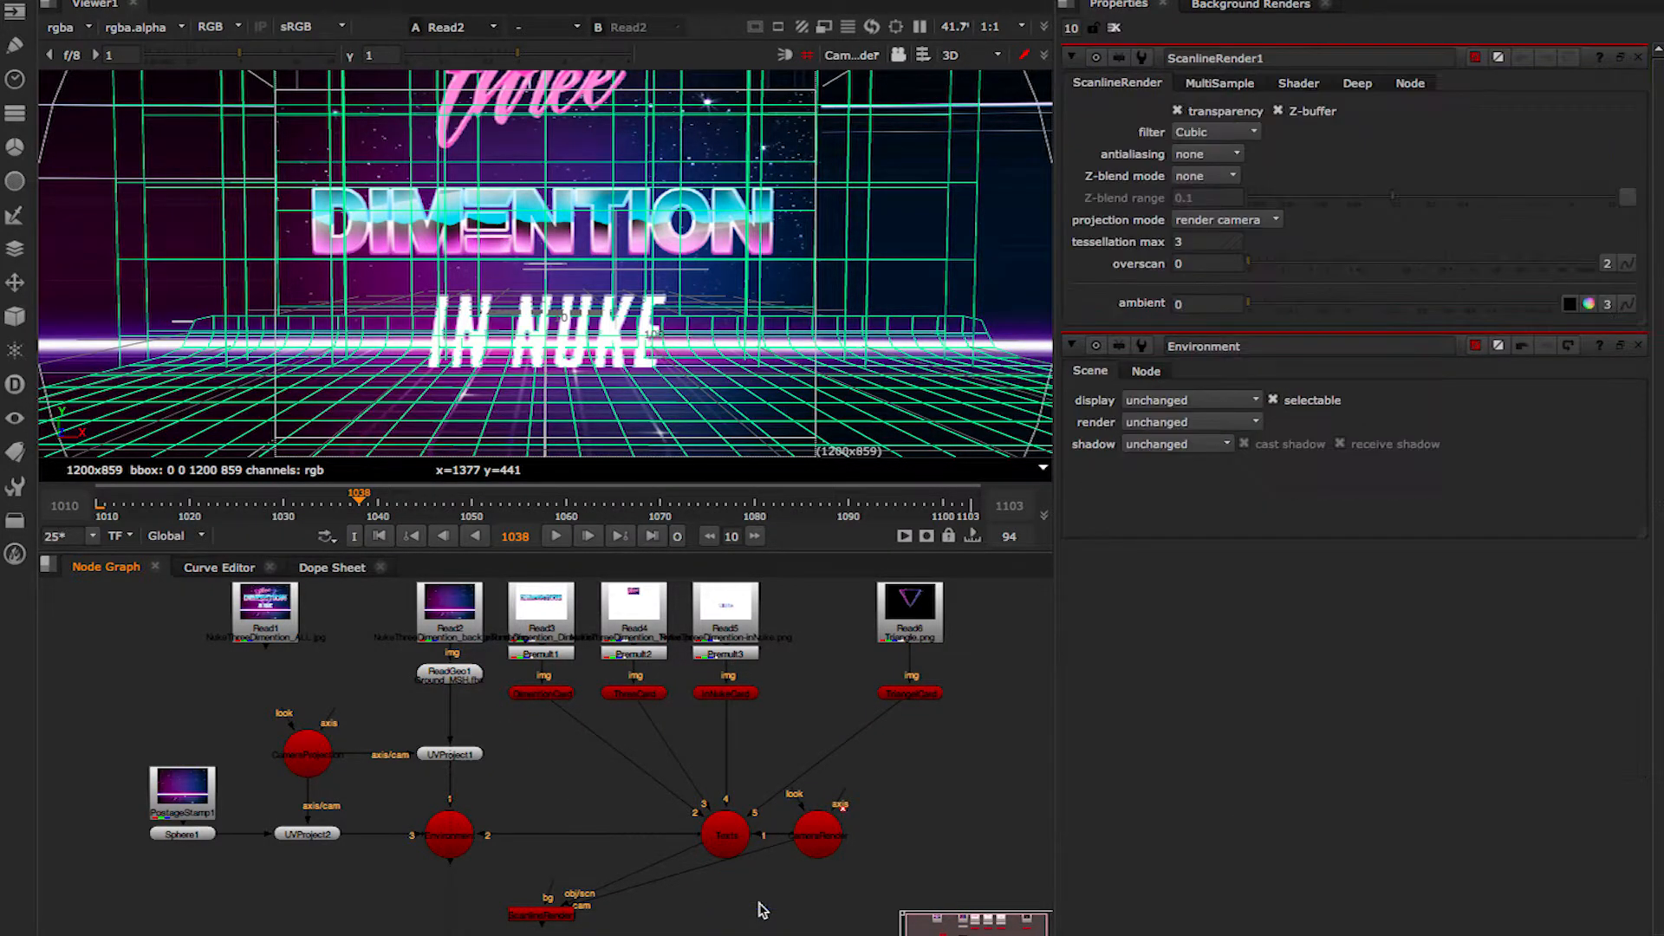
Show the ScanlineRender1 output in the viewer and switch from the 3D to the 2D view.
click(555, 914)
key(1)
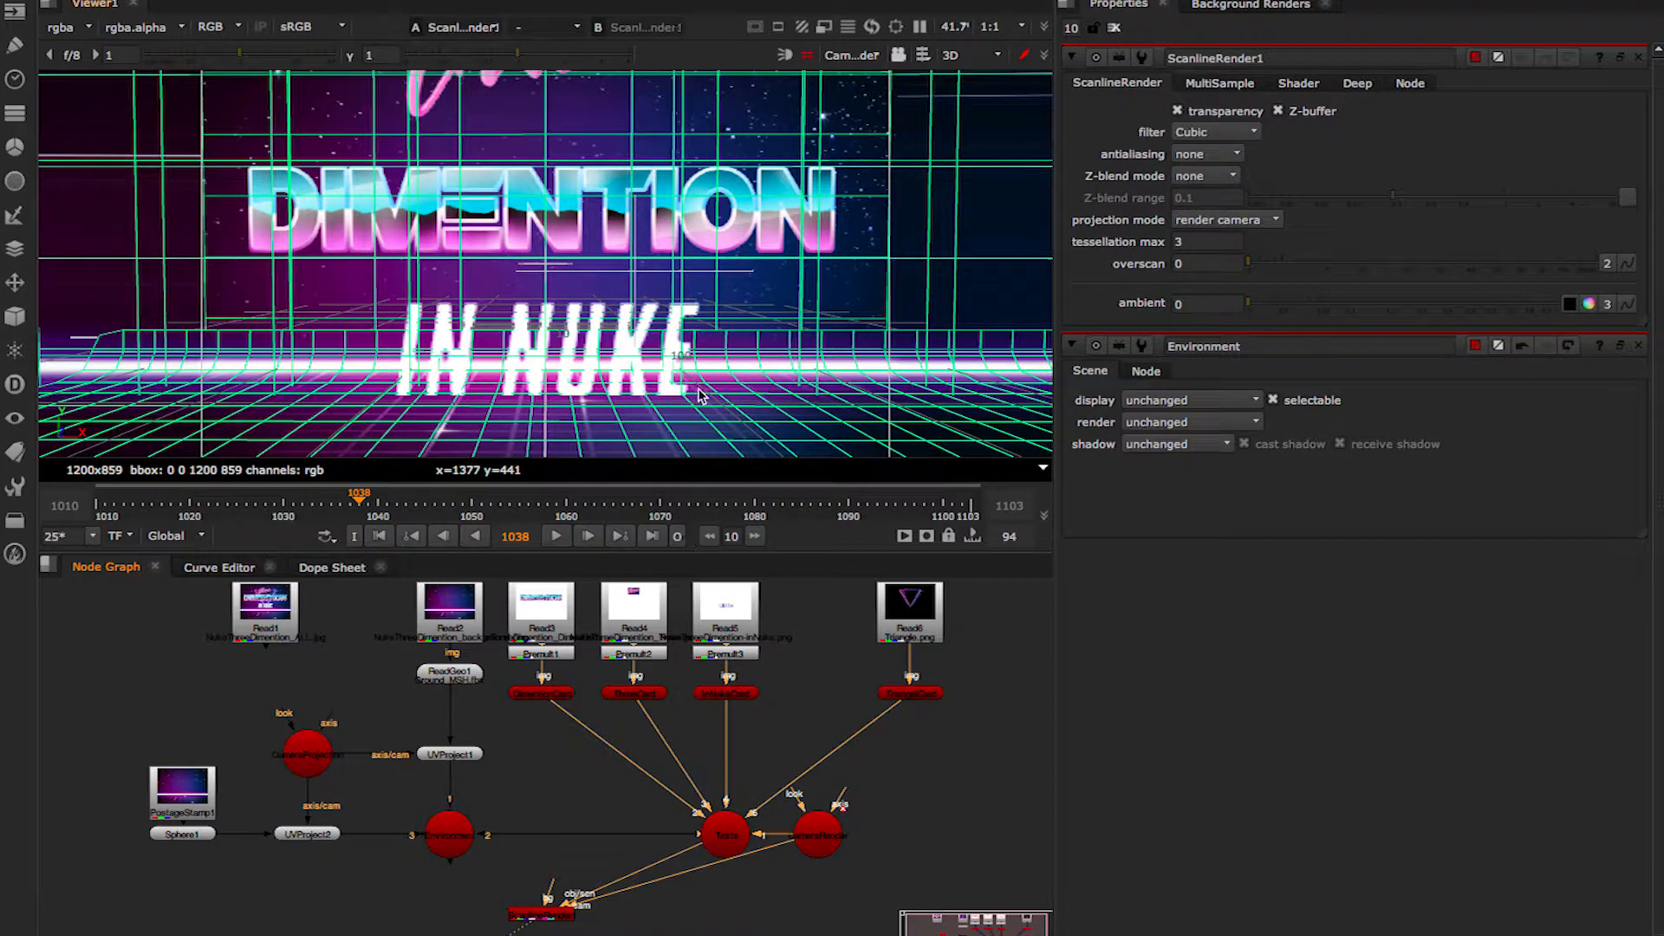
click(700, 394)
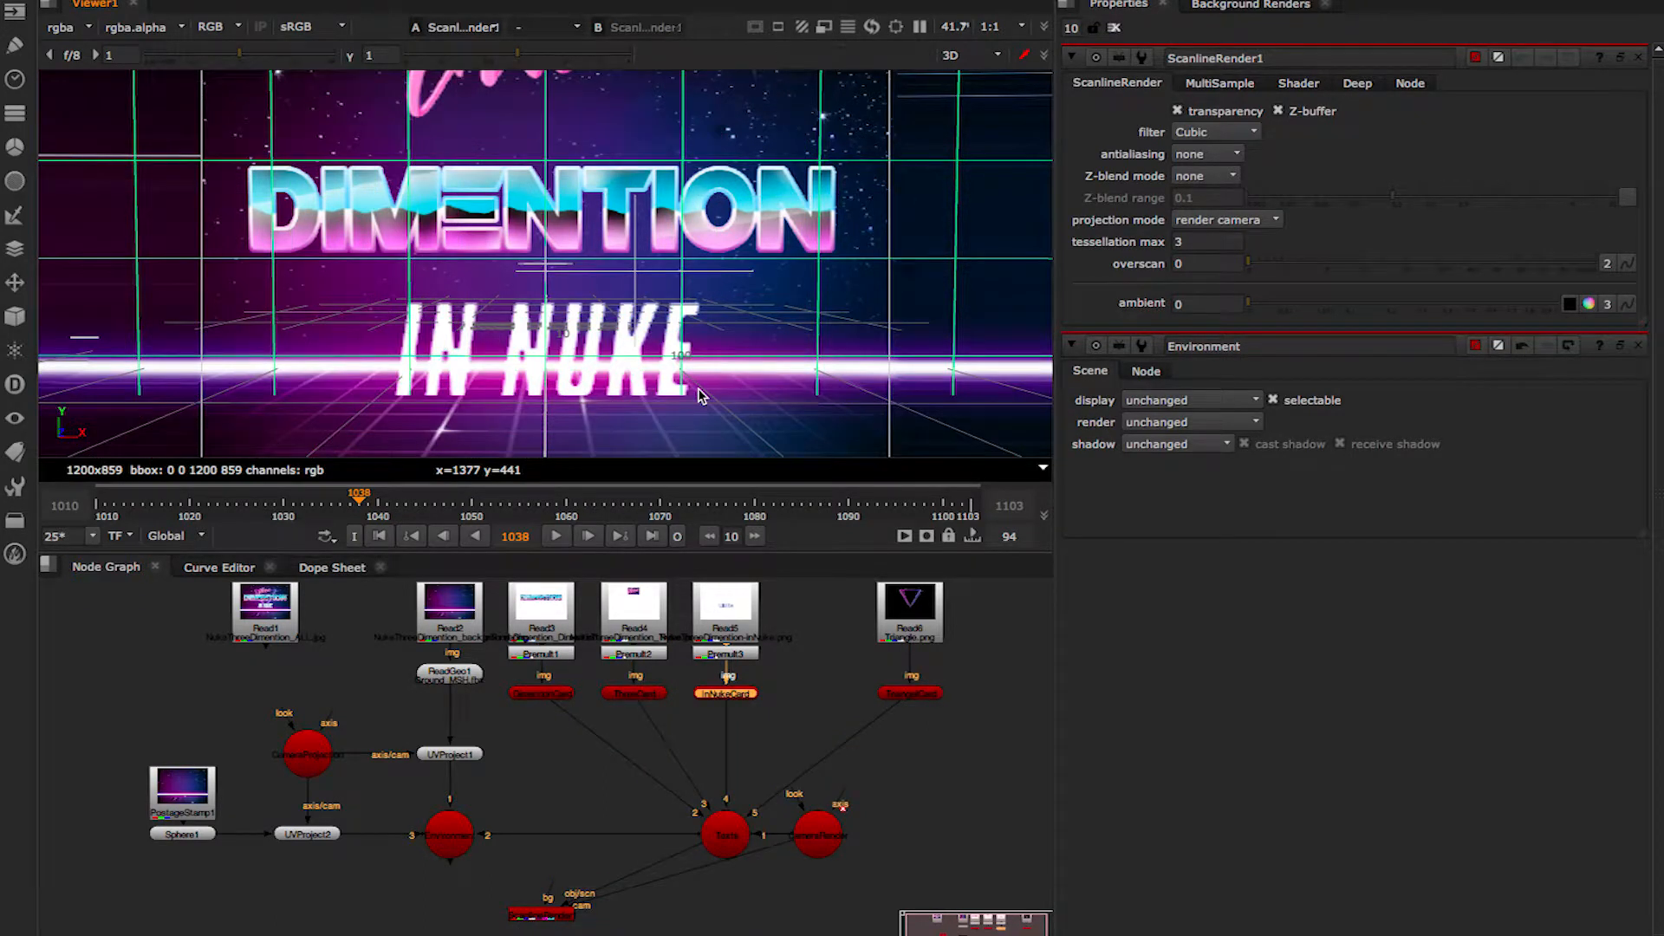
key(Tab)
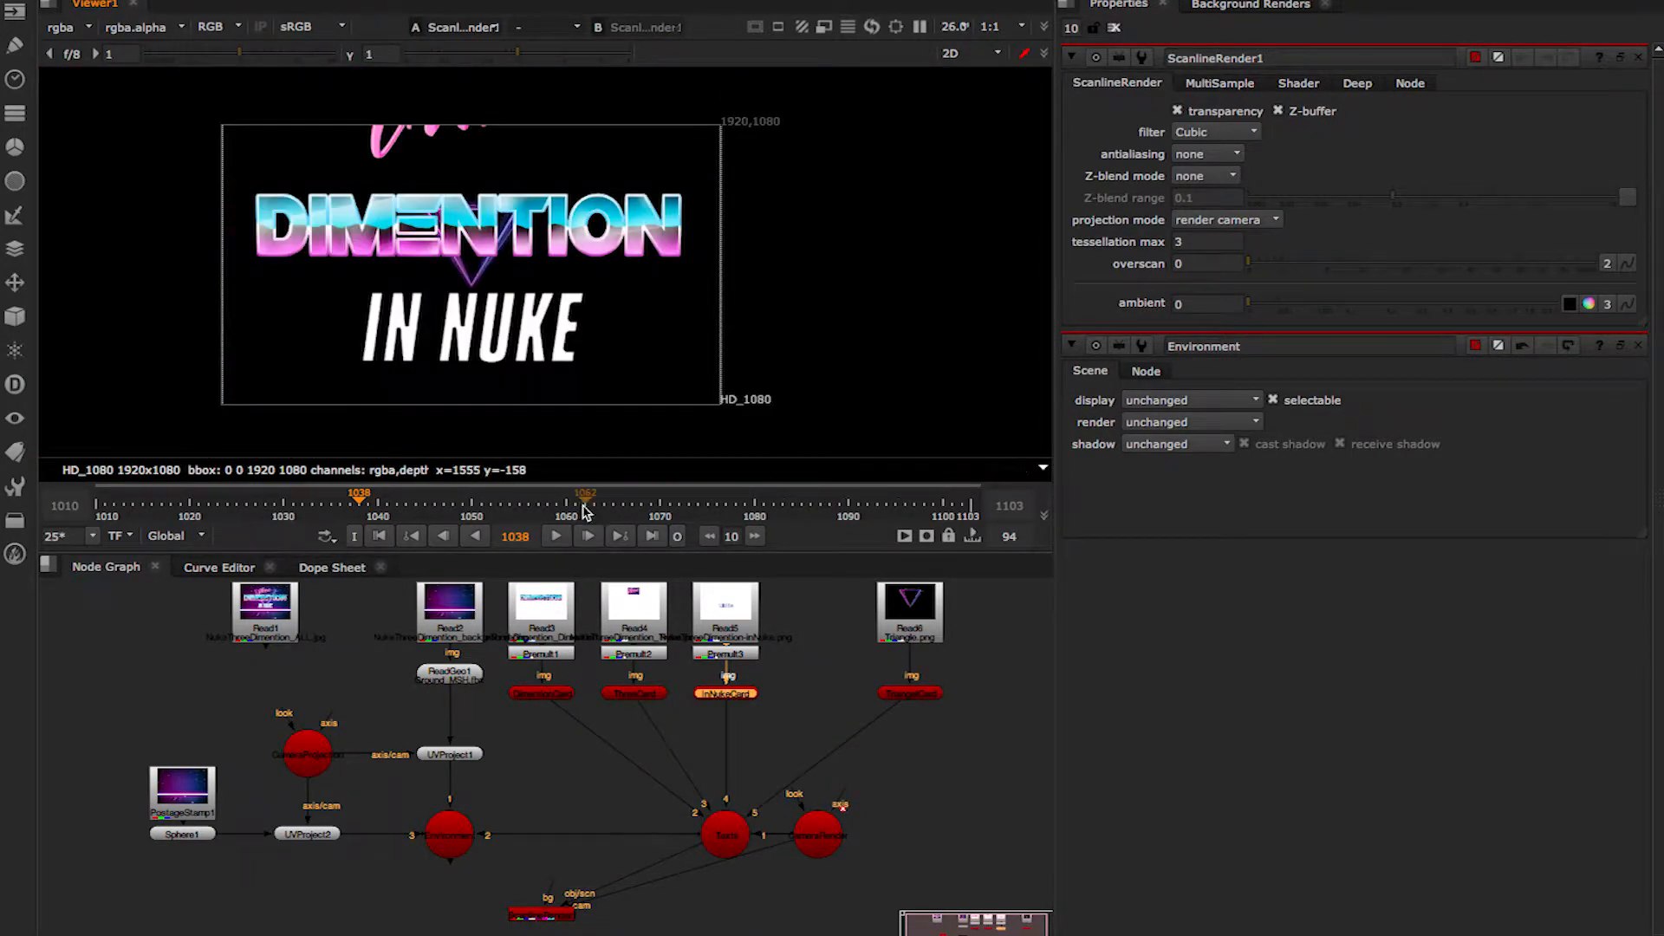
Show the Texts scene in the 3D viewer through the default camera and close all open node properties.
click(719, 837)
key(1)
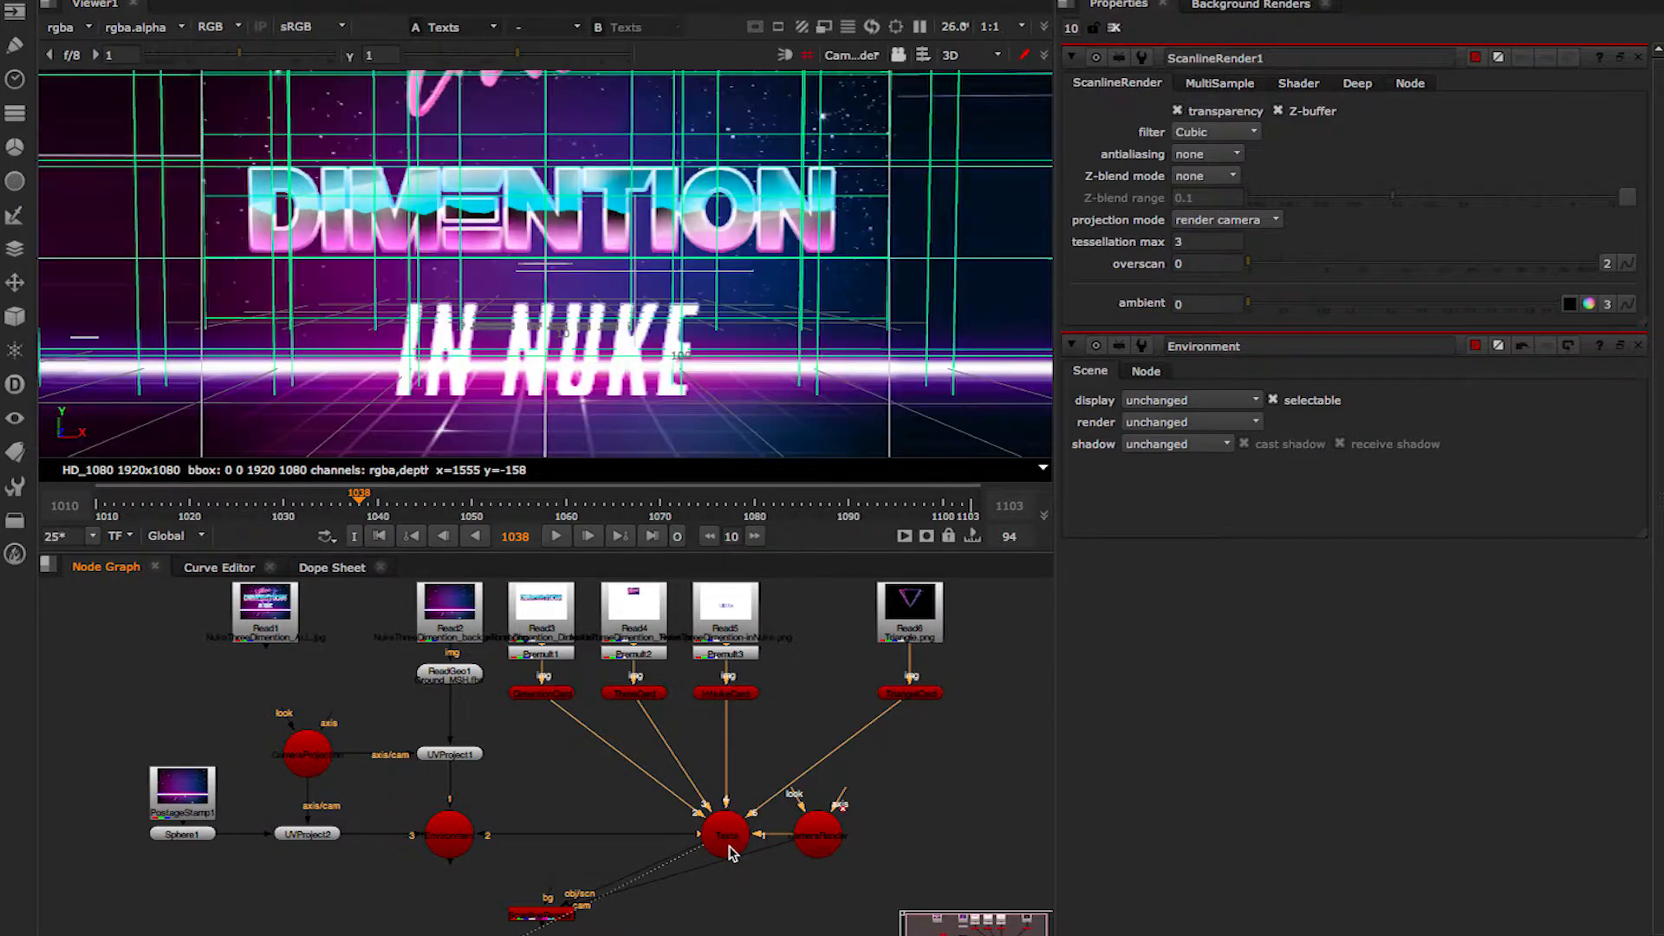
click(851, 55)
click(873, 97)
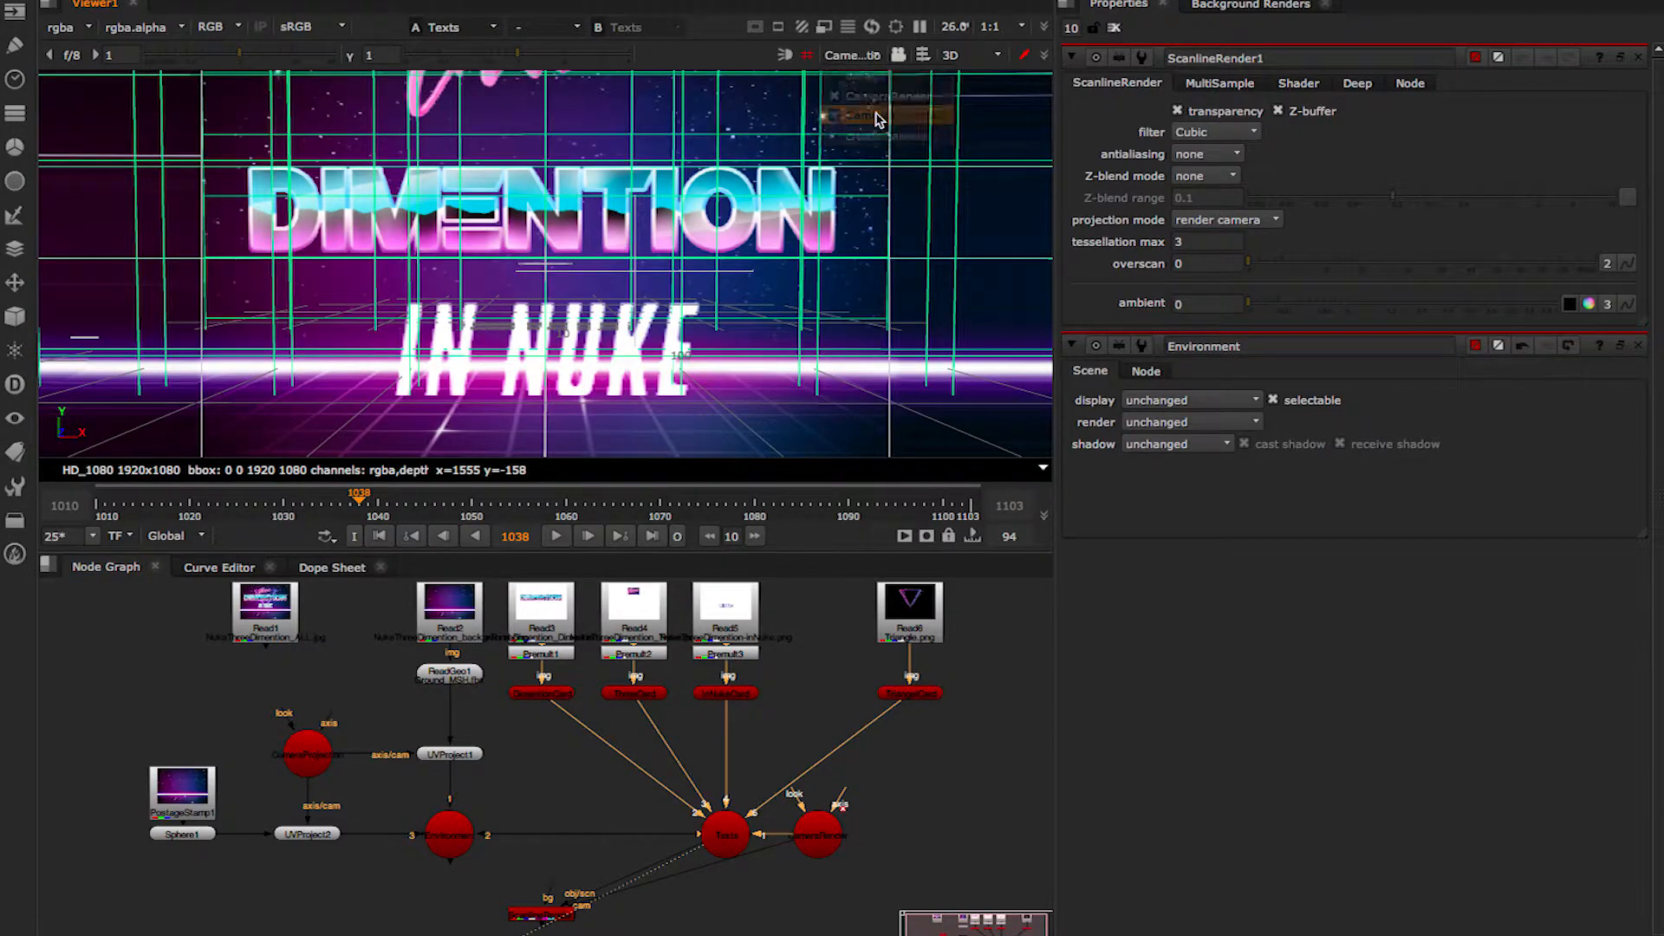
click(1114, 27)
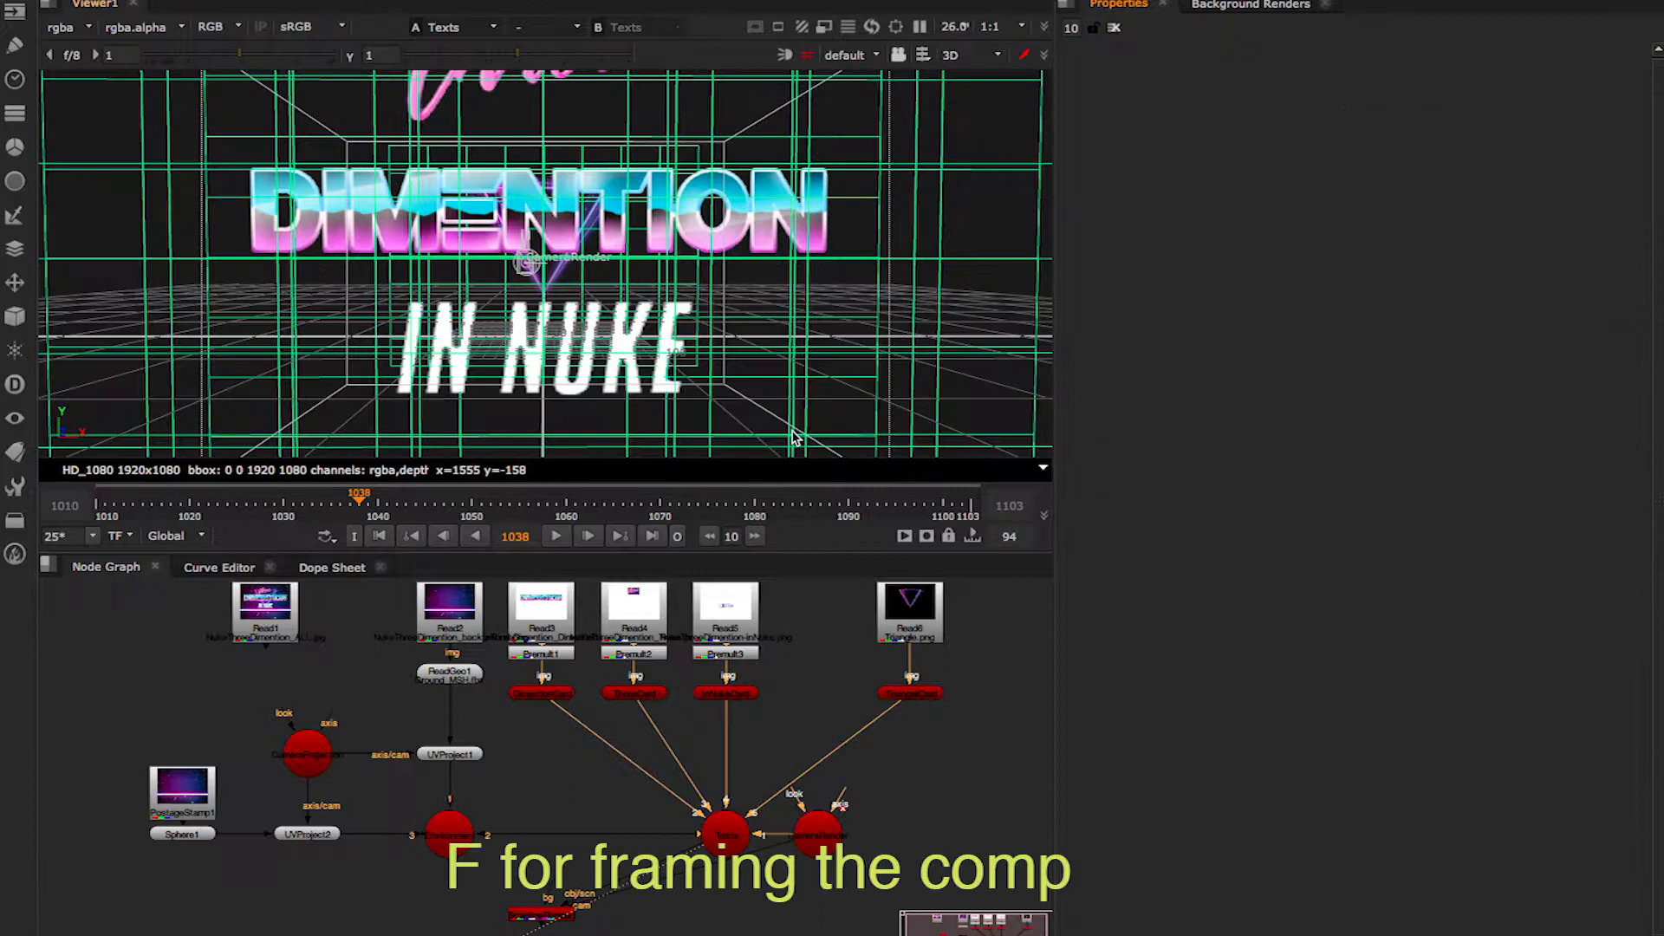
click(774, 755)
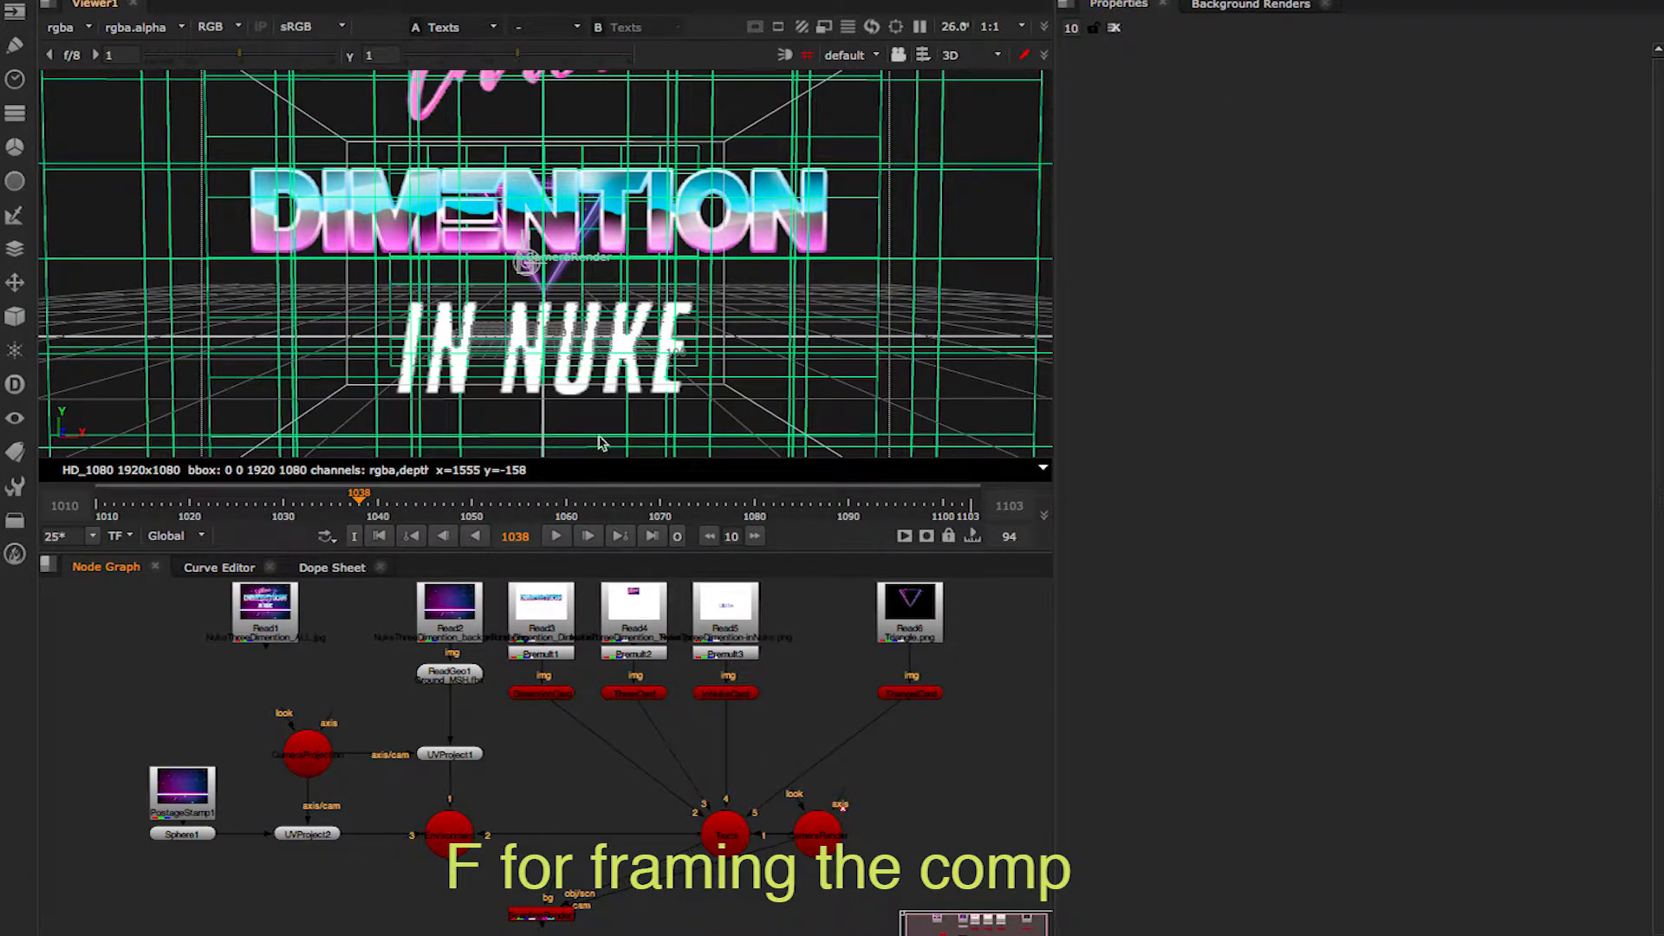
Show the ScanlineRender1 output again in 2D and go to the first frame, 1010.
click(545, 917)
key(1)
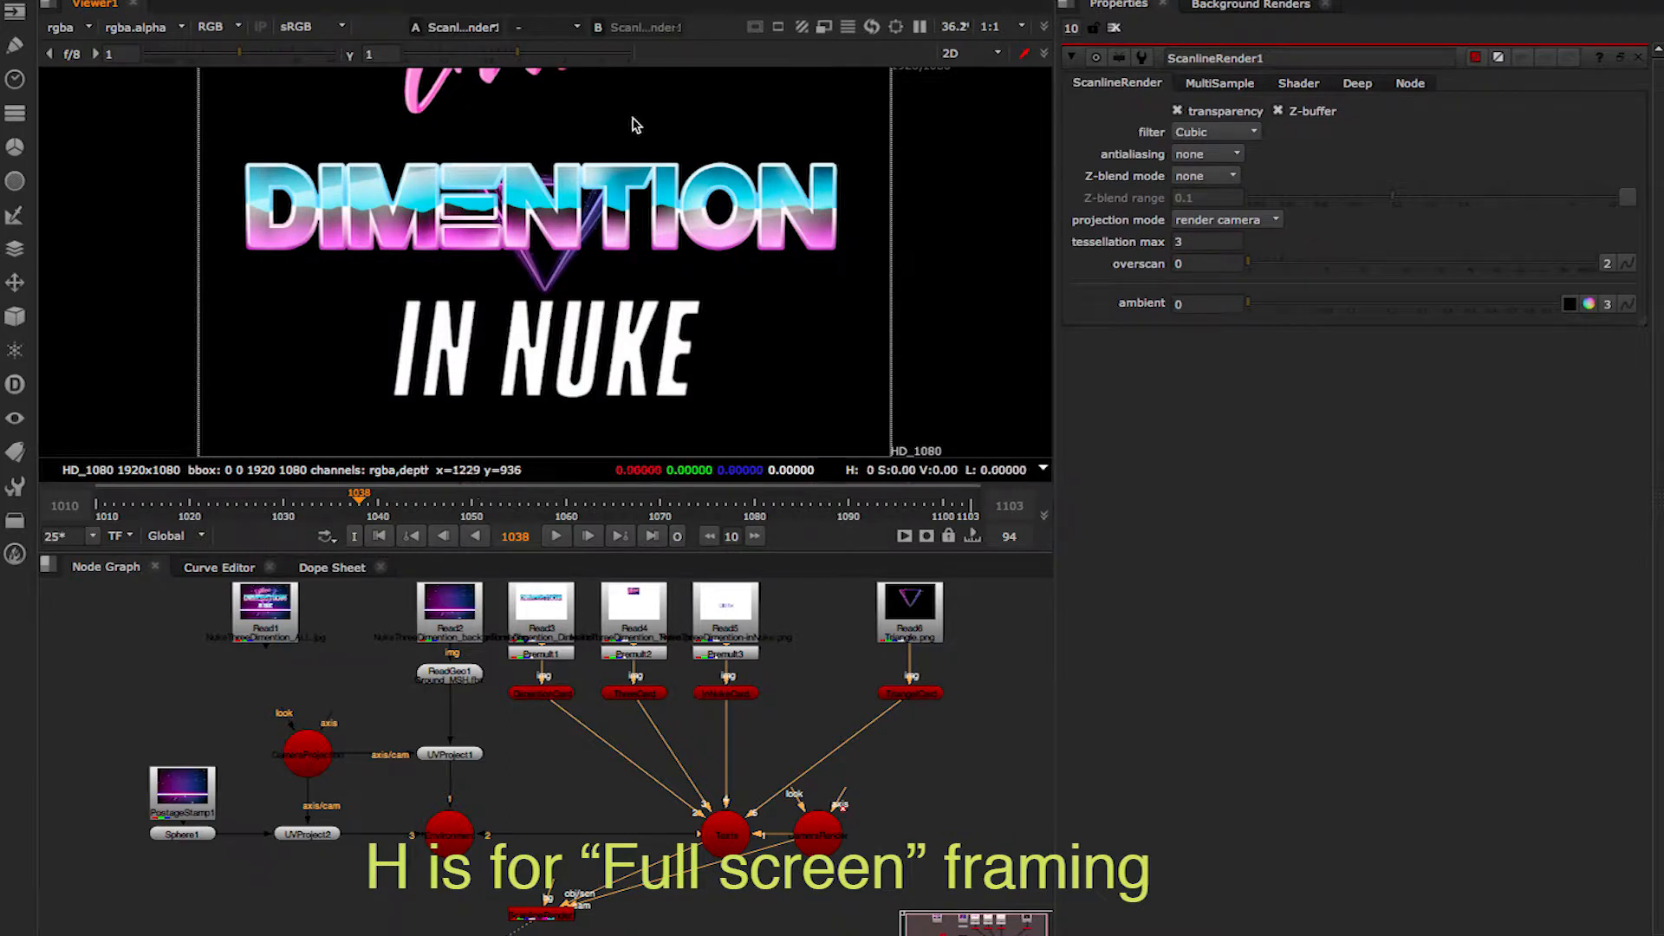
click(397, 534)
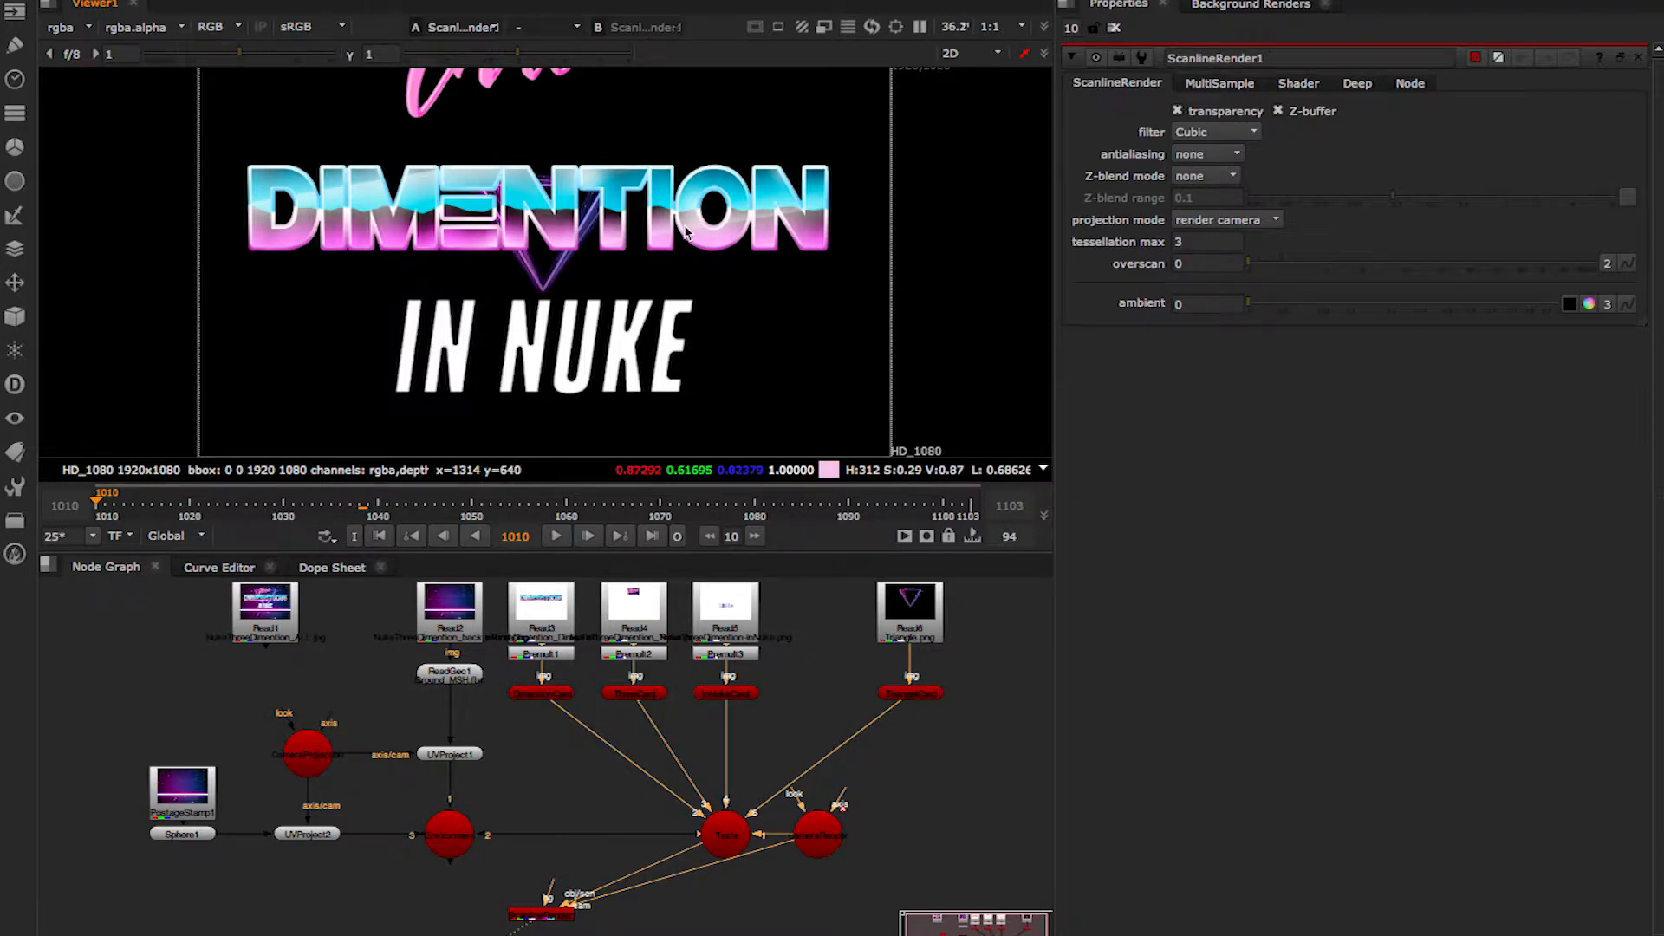
Connect the ScanlineRender's bg input to the Read2 background image and play the result.
drag(554, 904, 471, 611)
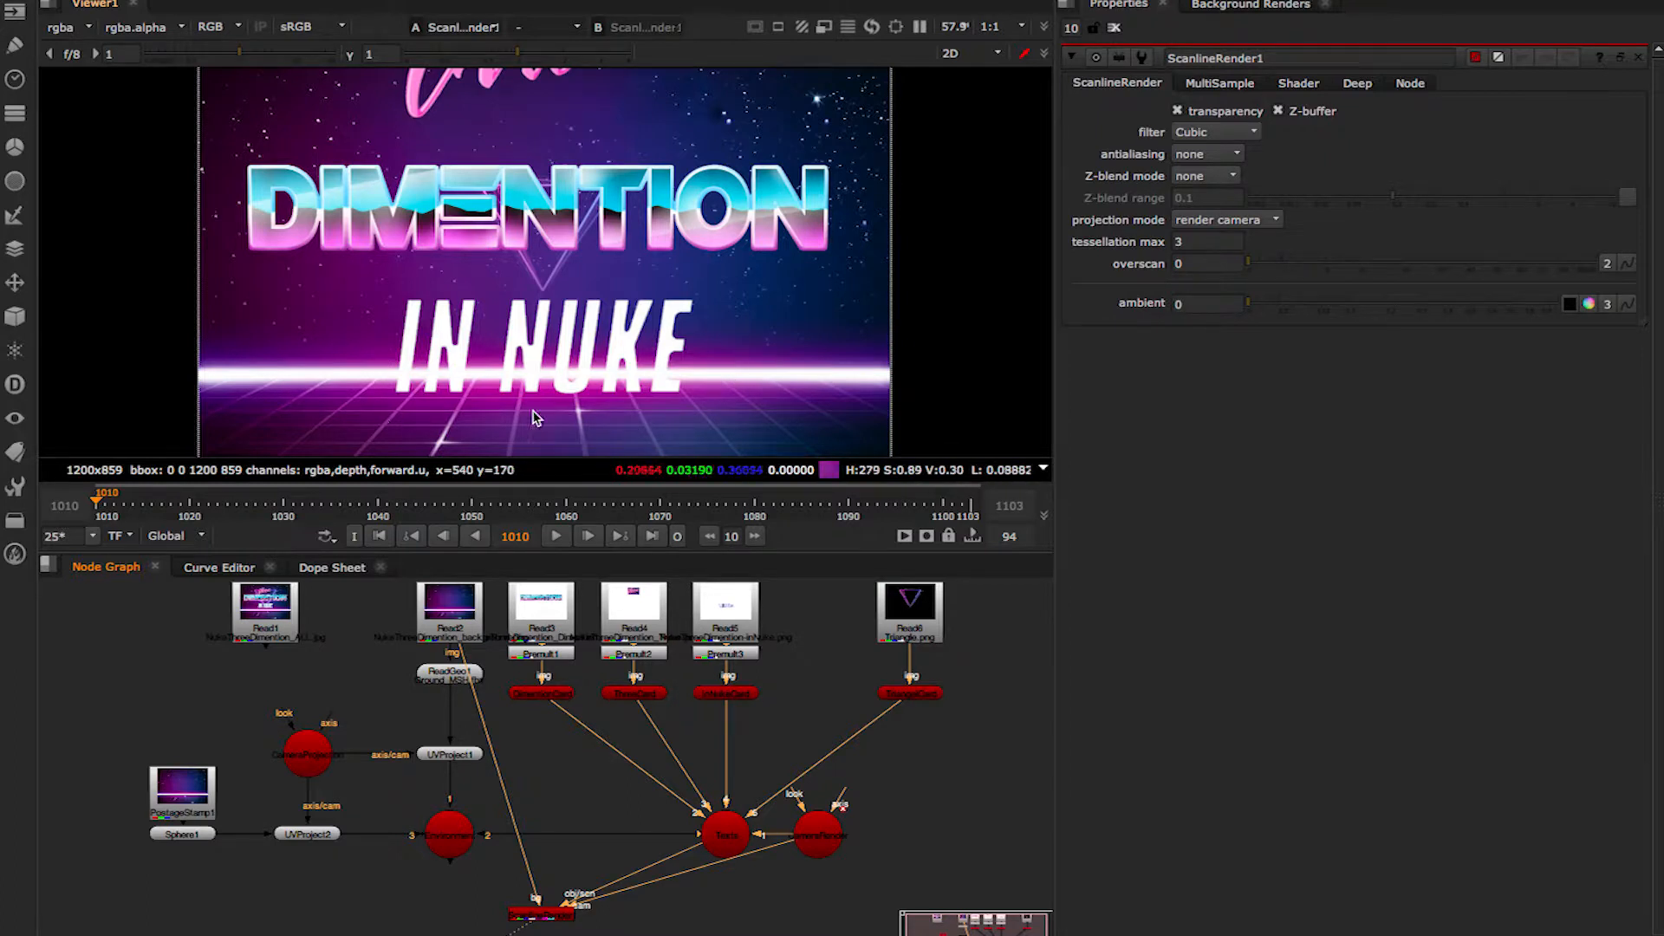
click(557, 536)
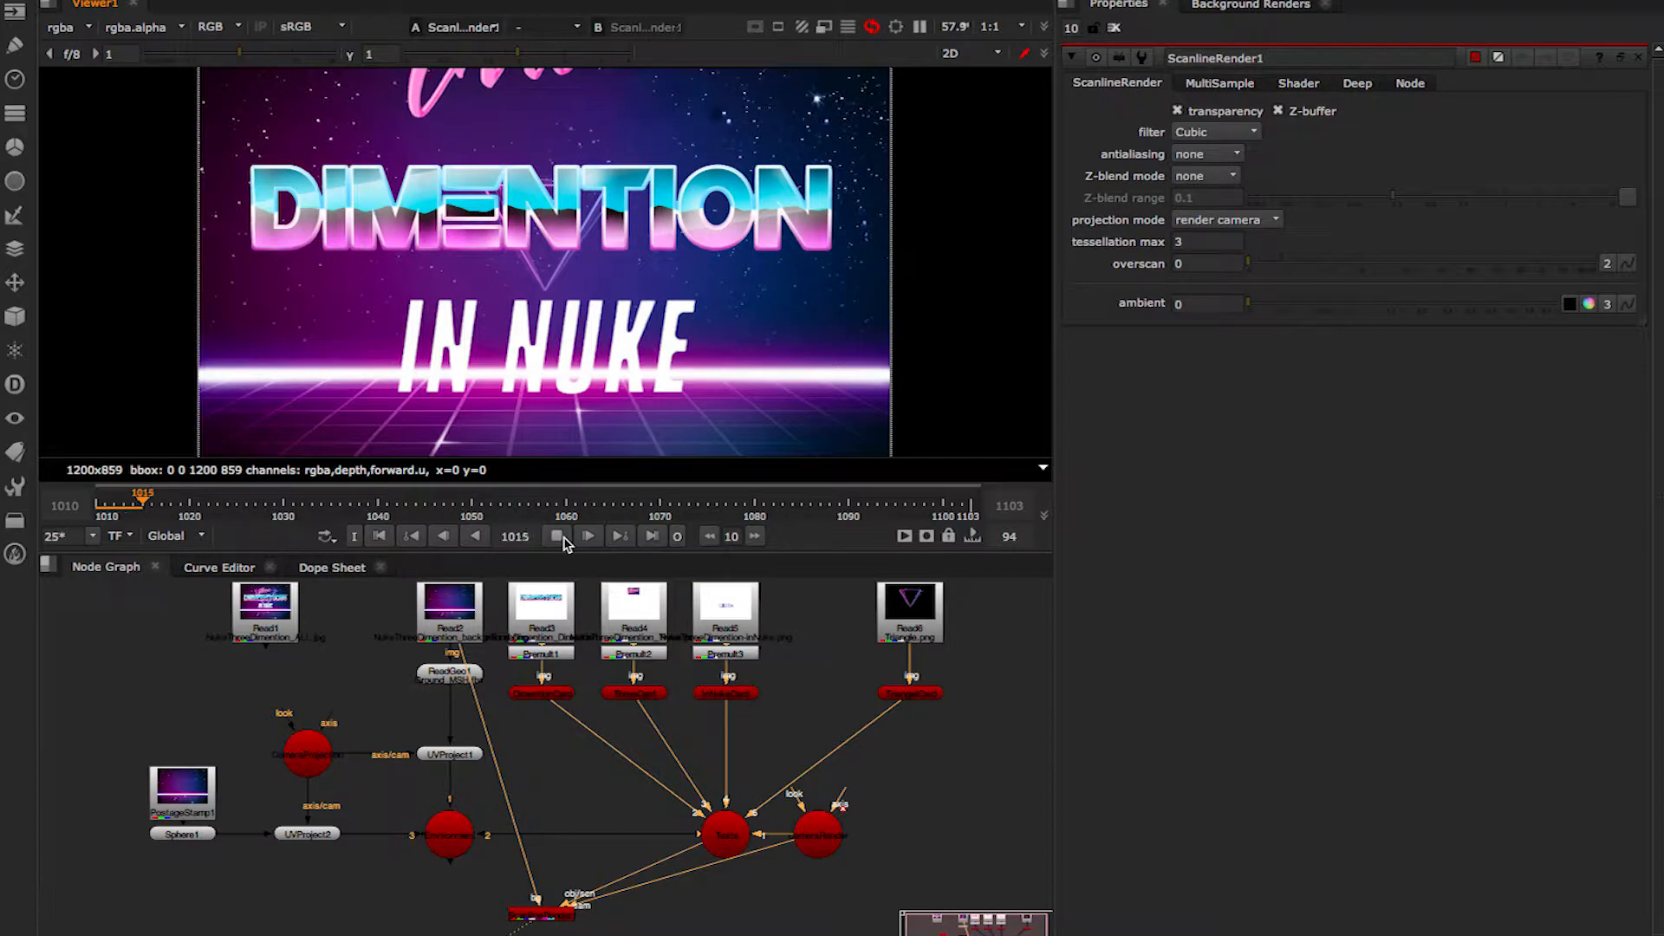
Stop playback at frame 1010 and add a Scene node before the ScanlineRender that merges the Texts scene with the background projection scene.
click(559, 536)
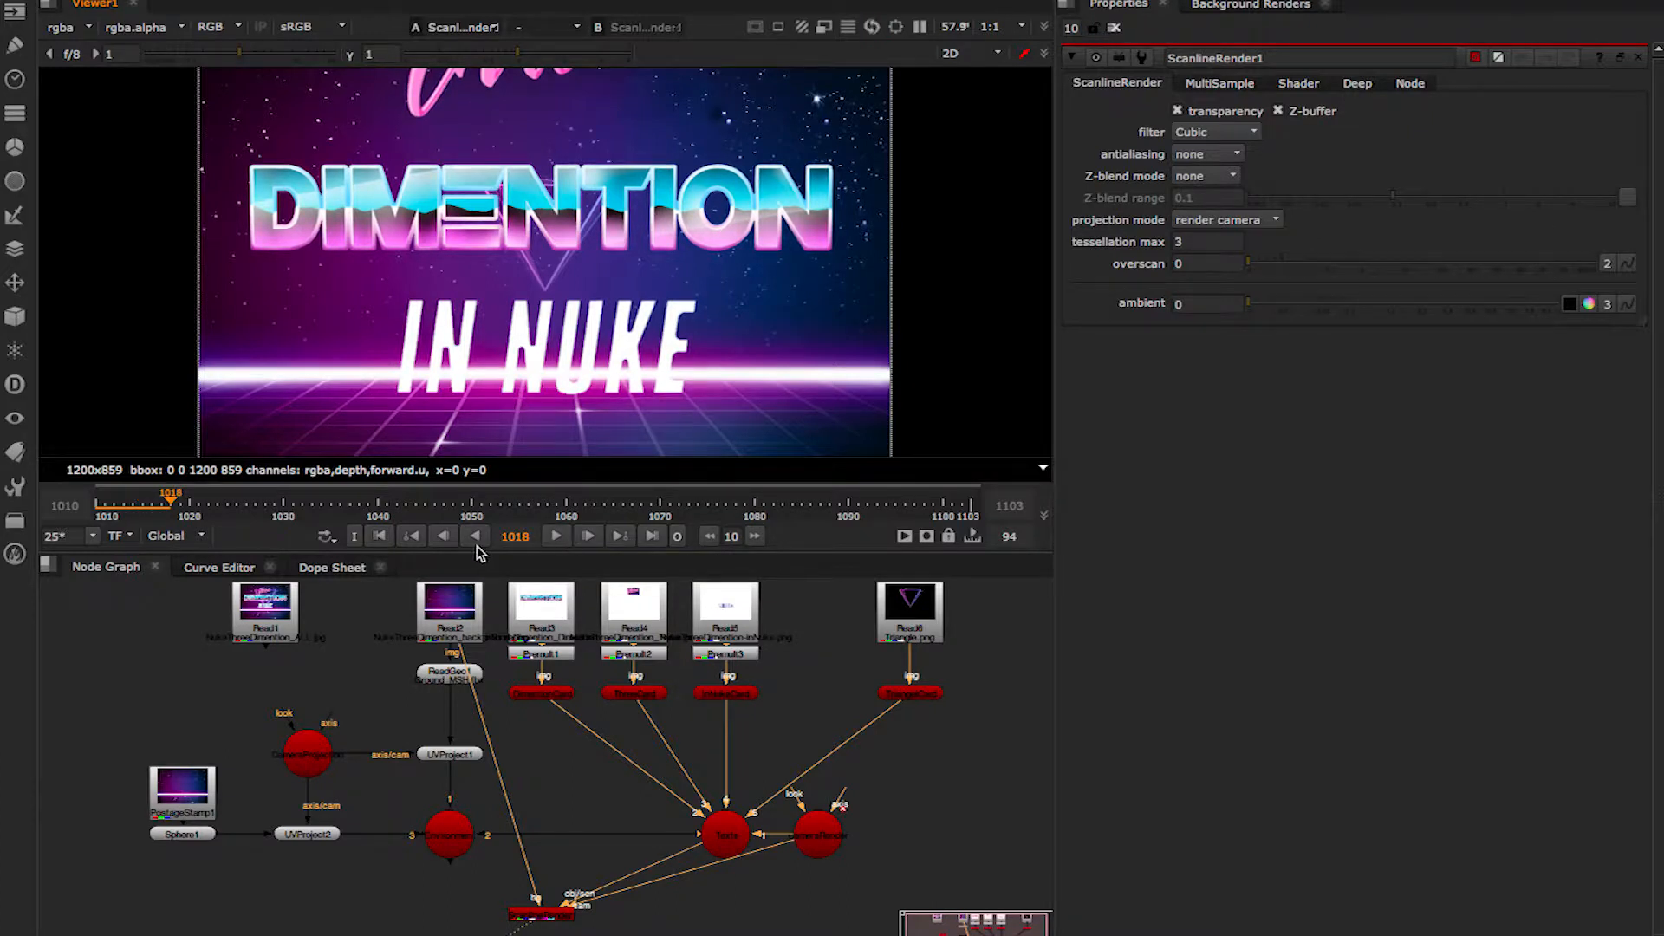
click(379, 537)
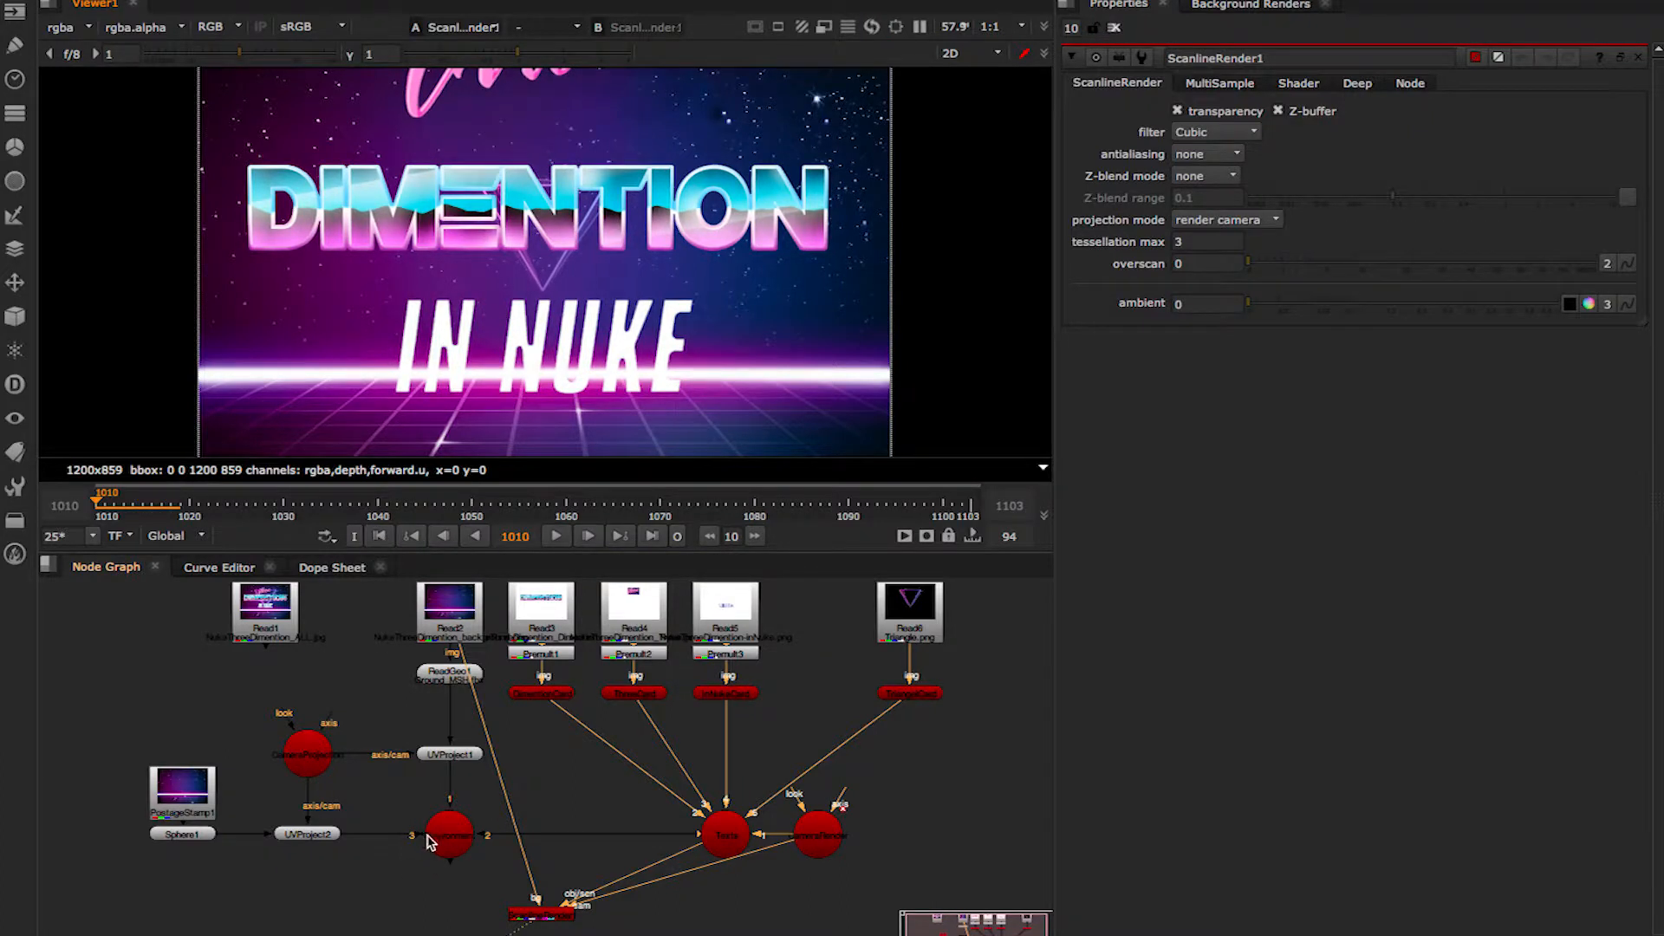
click(430, 841)
drag(565, 911, 559, 935)
click(581, 874)
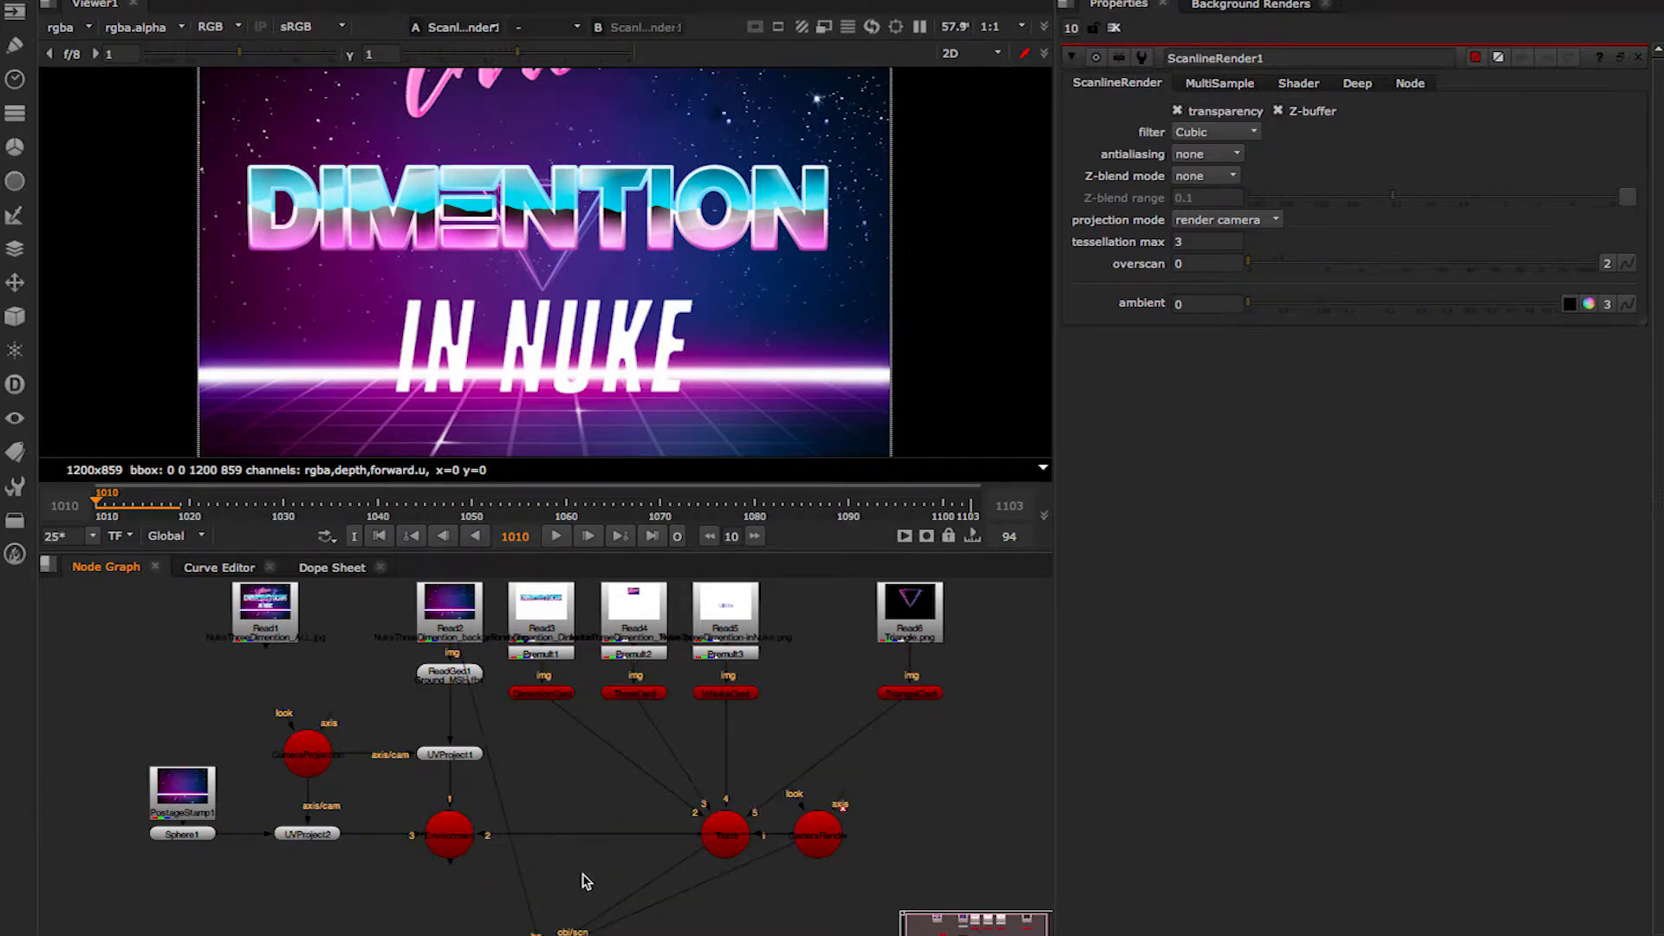
key(Tab)
text(sd)
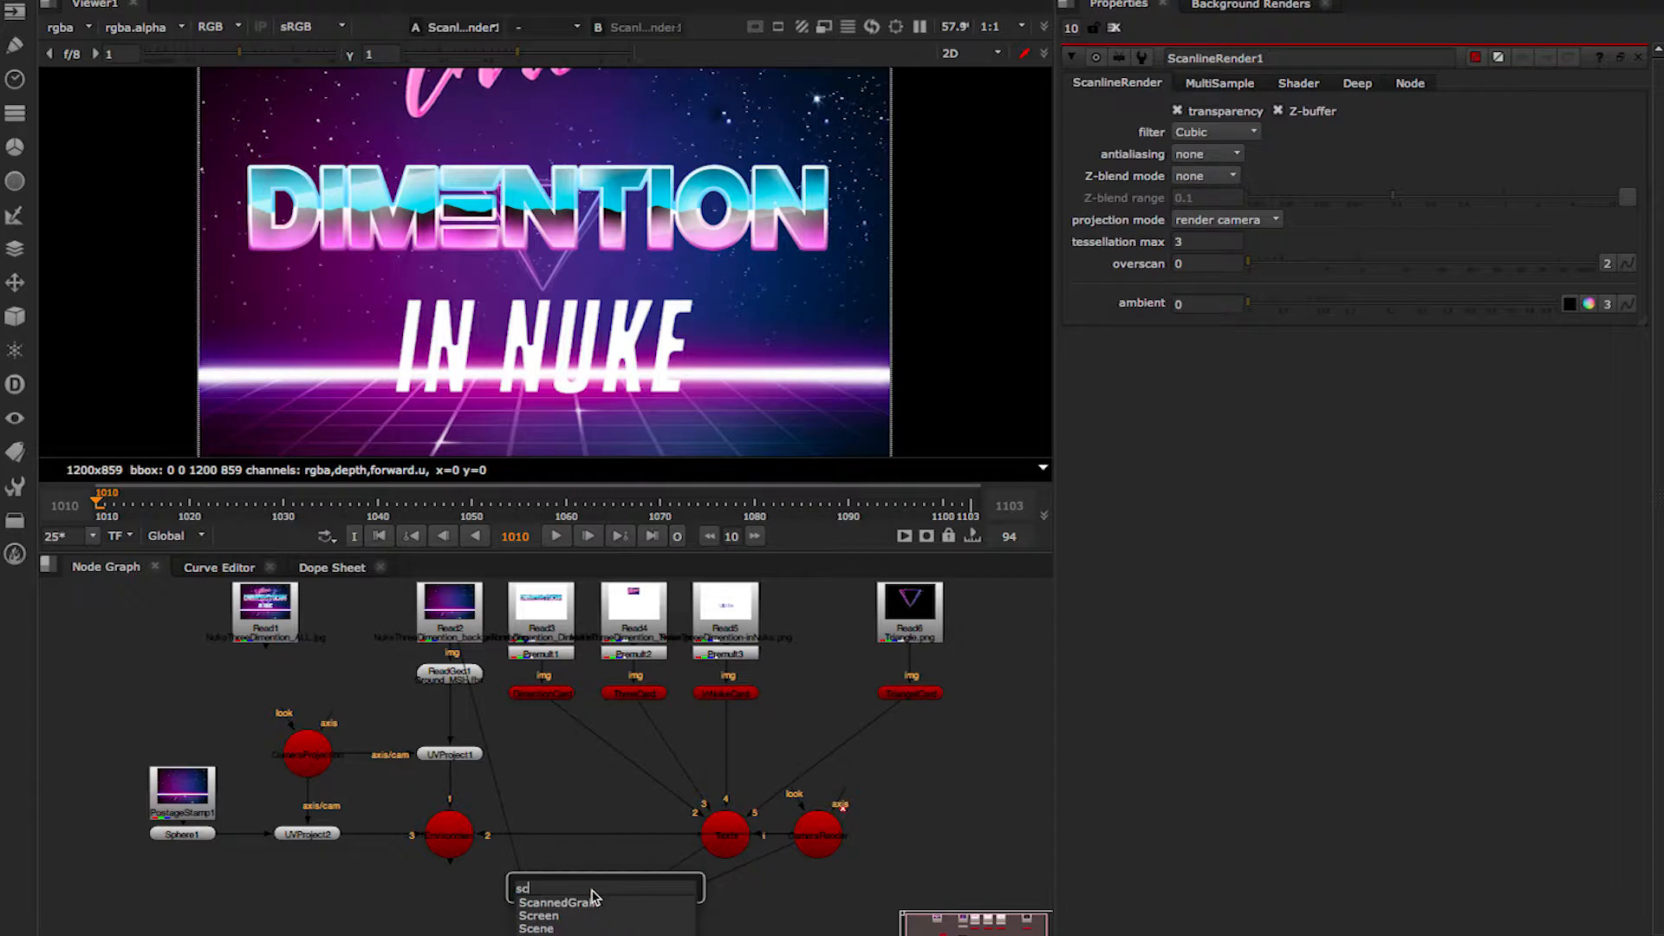
click(540, 928)
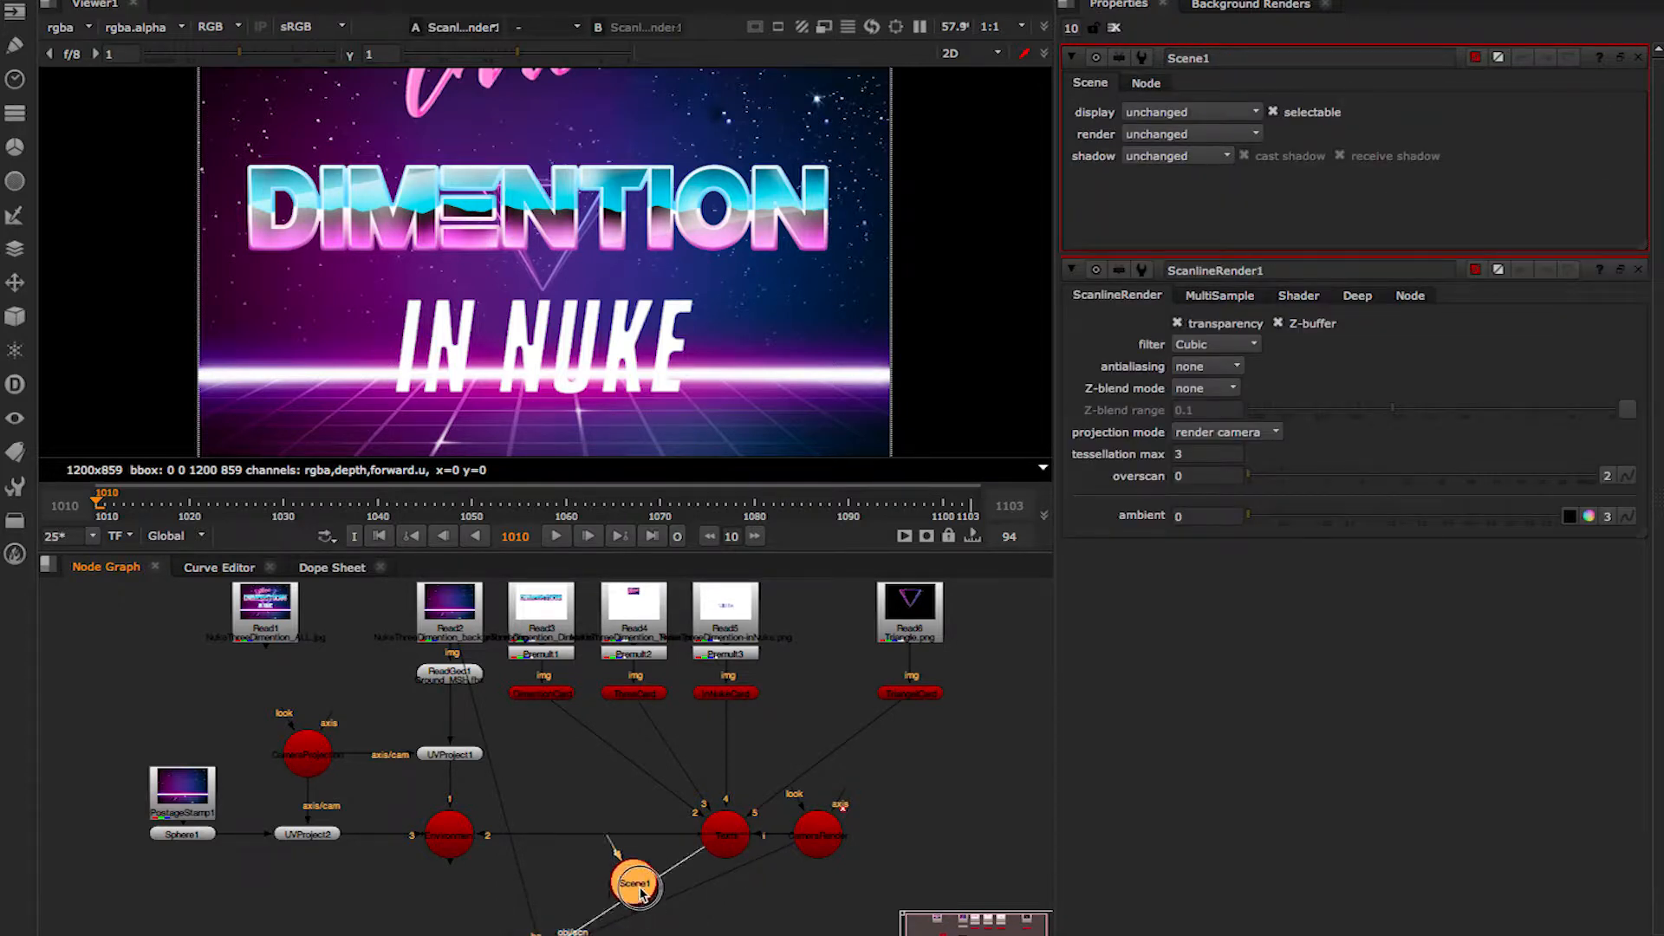
drag(645, 900, 450, 834)
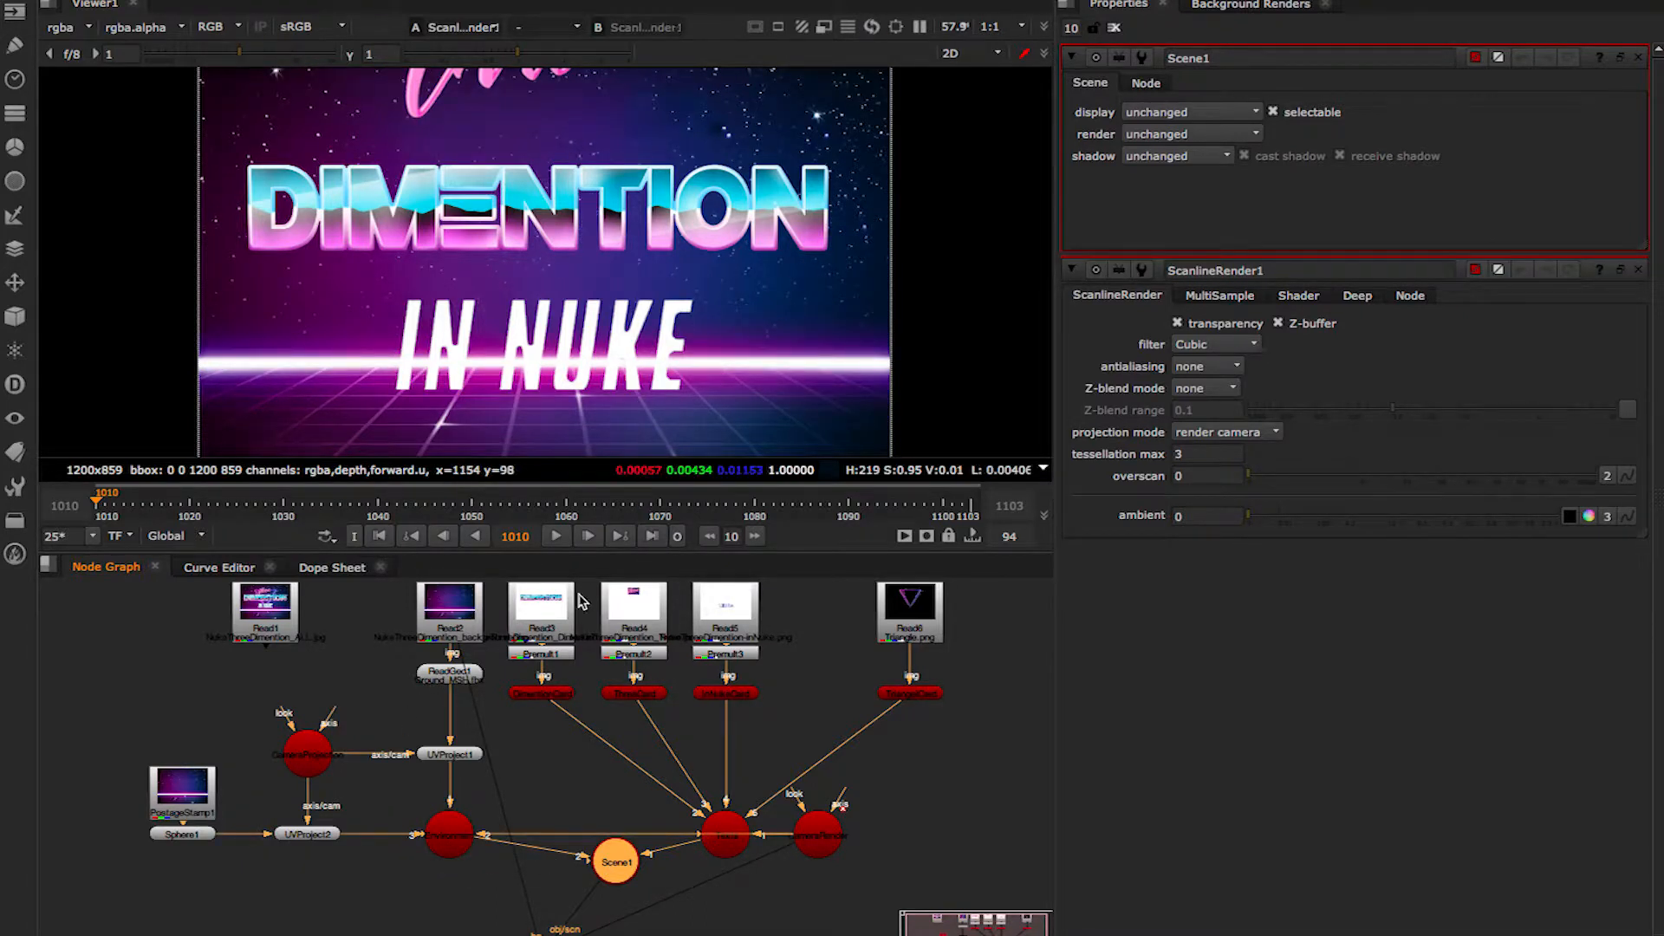
Compare the rendered result at the last frame, 1103, and the first frame, 1010.
click(653, 536)
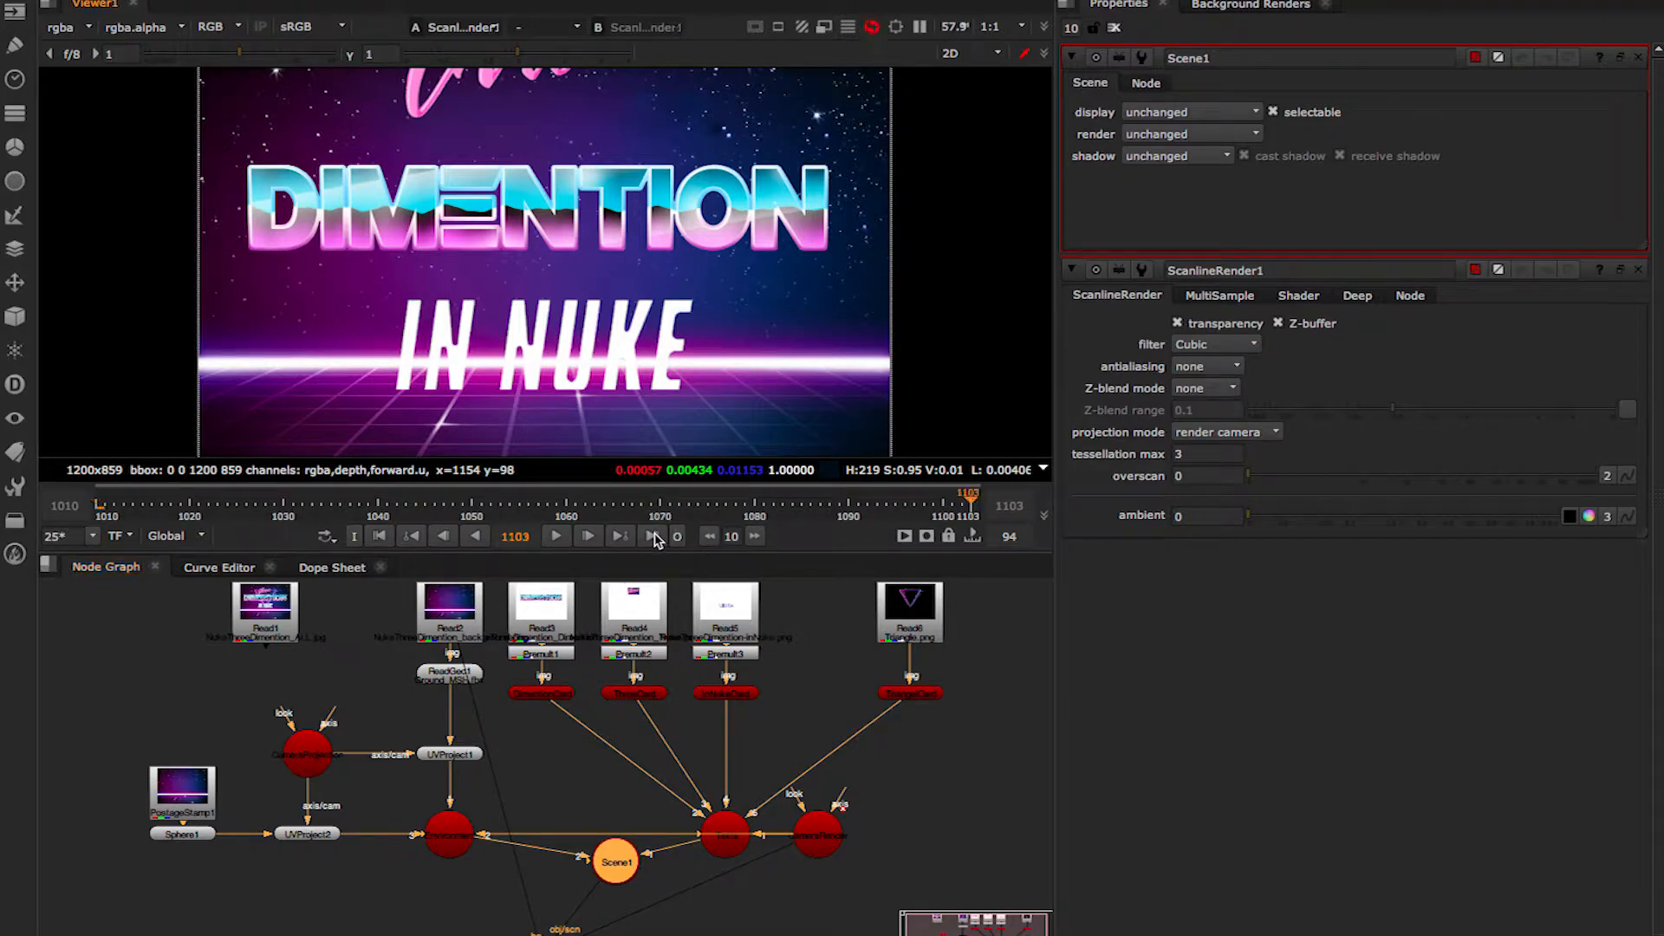
click(381, 535)
click(653, 535)
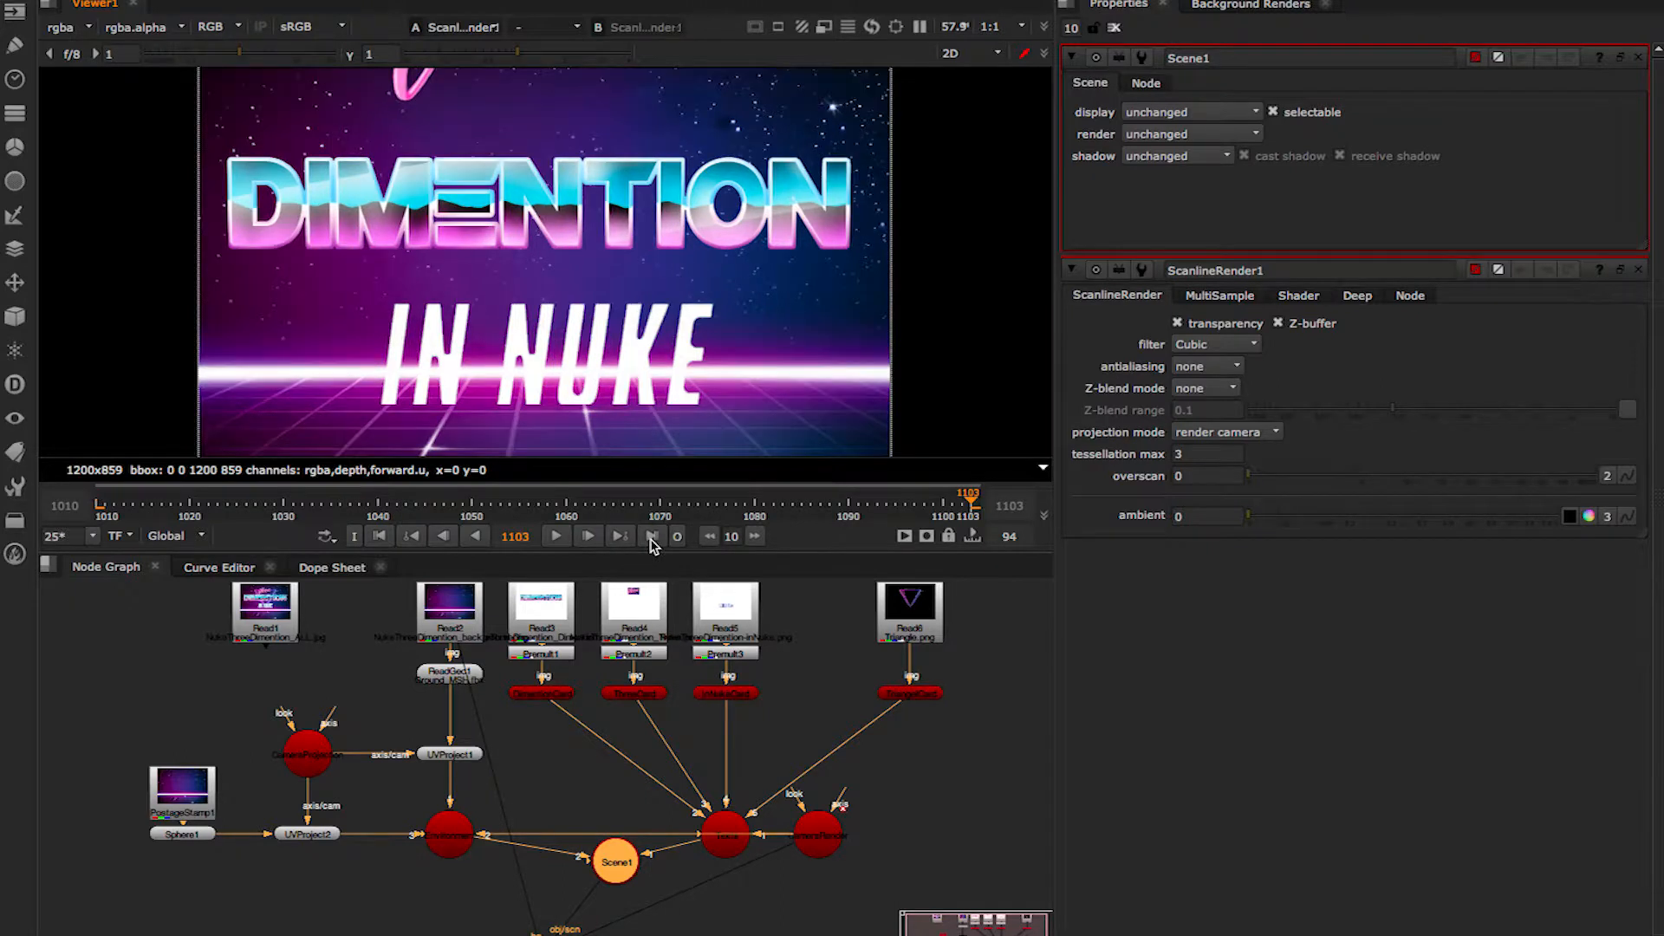
click(386, 537)
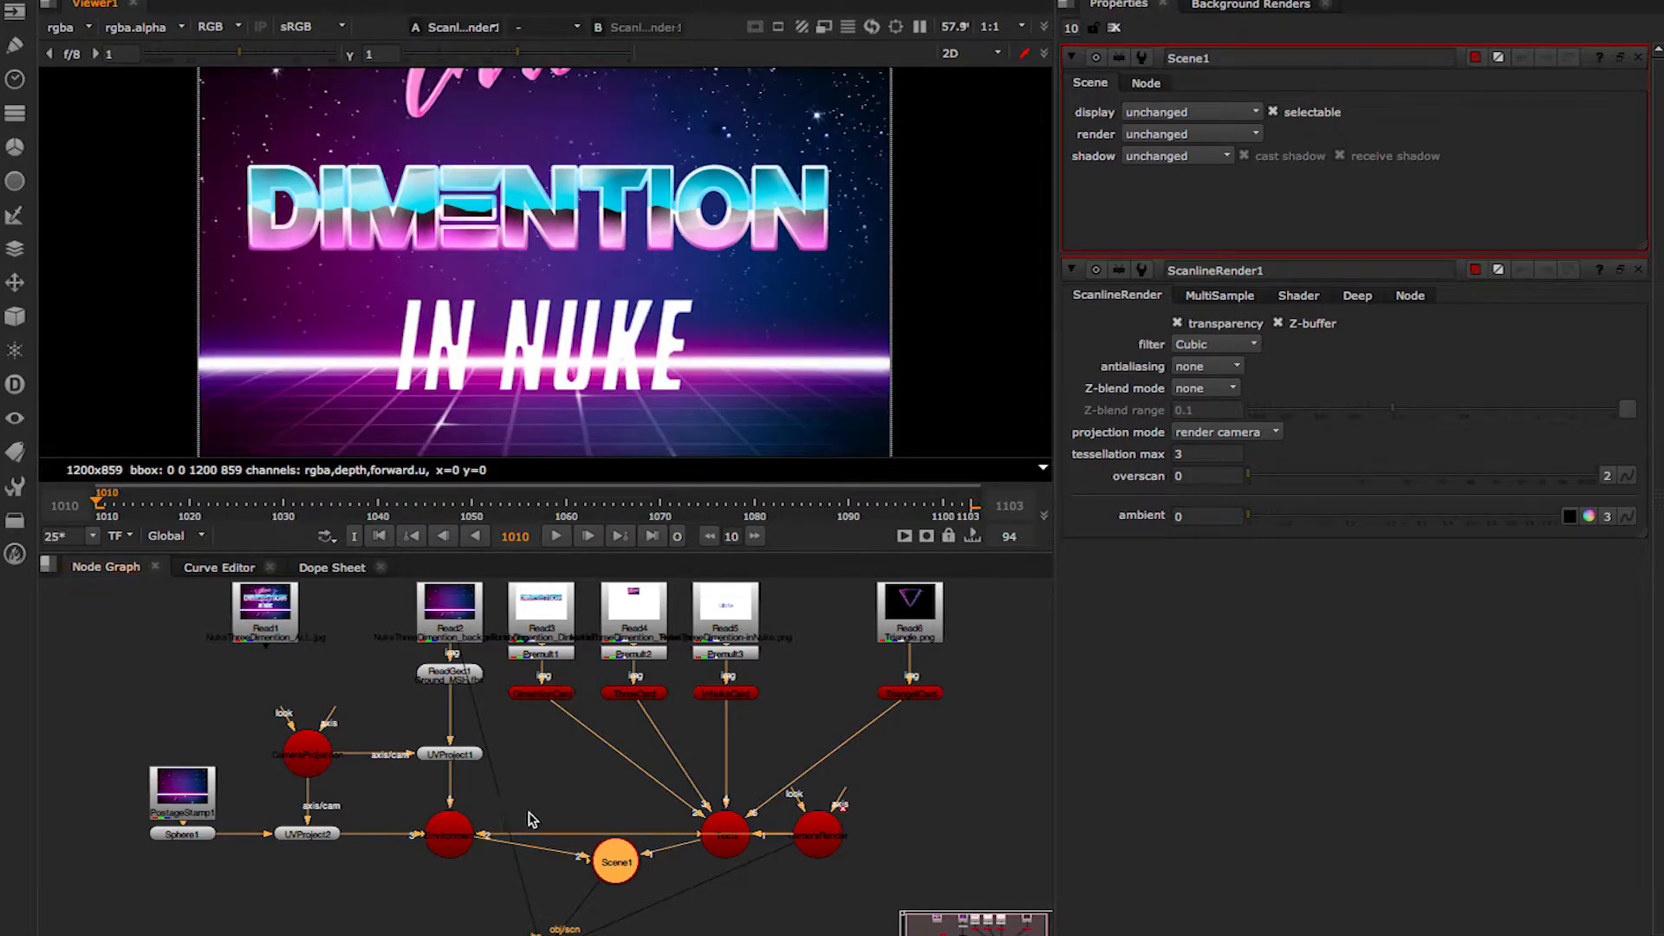
Tidy the node graph by placing the ScanlineRender beneath the new Scene node.
drag(546, 935, 589, 931)
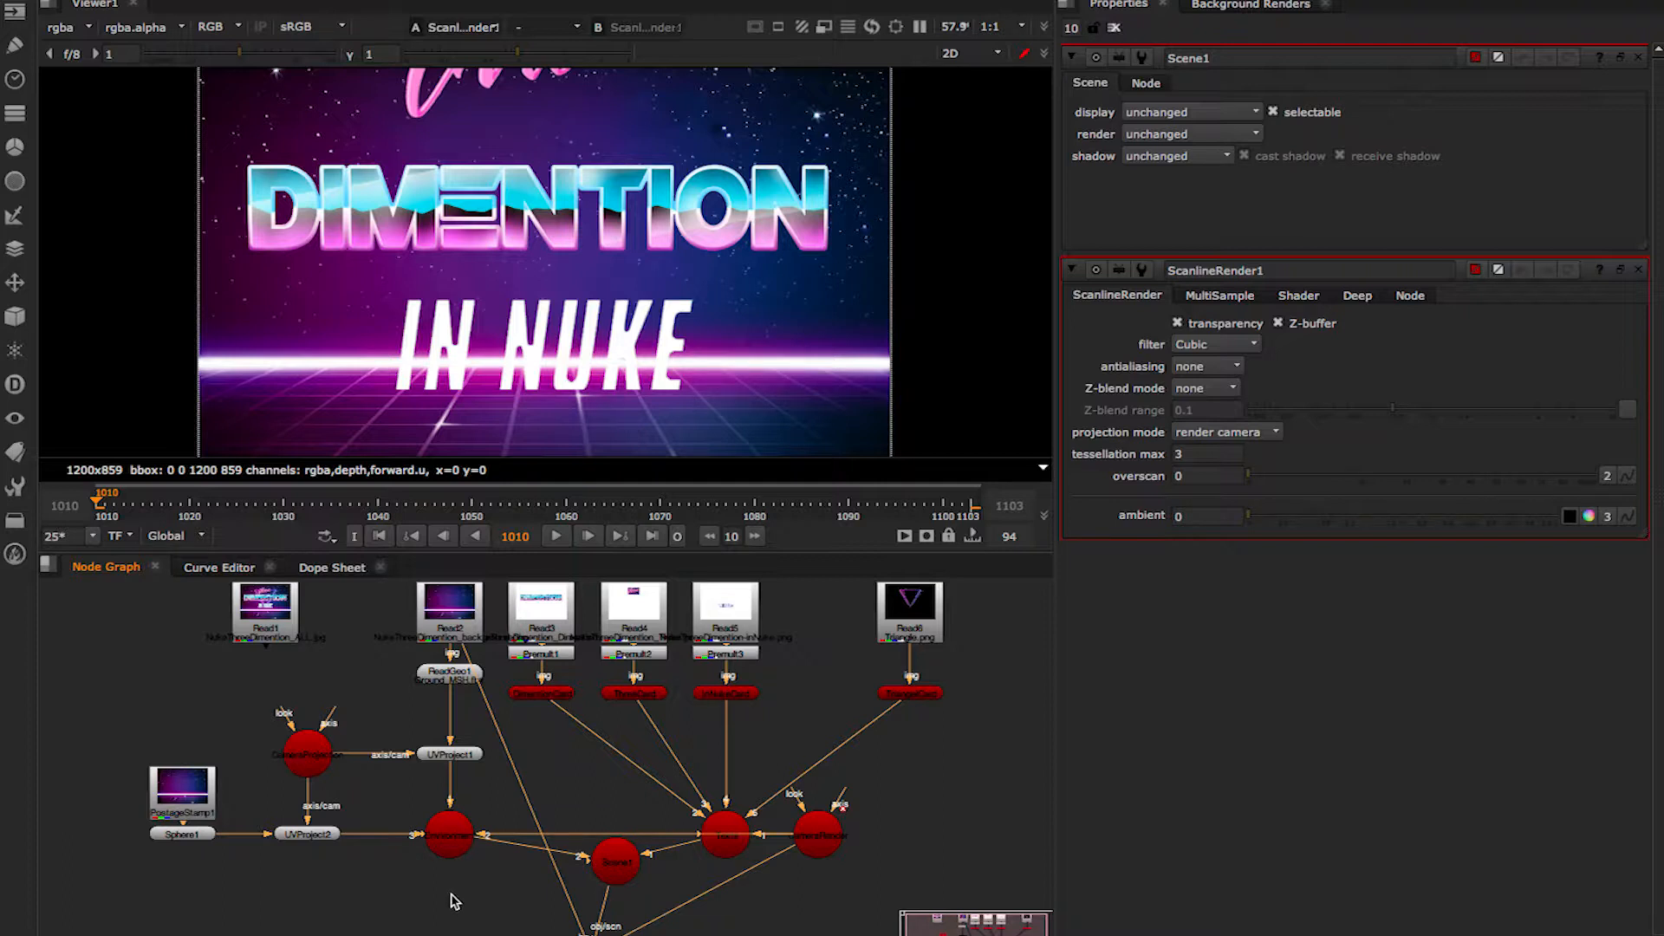
click(486, 888)
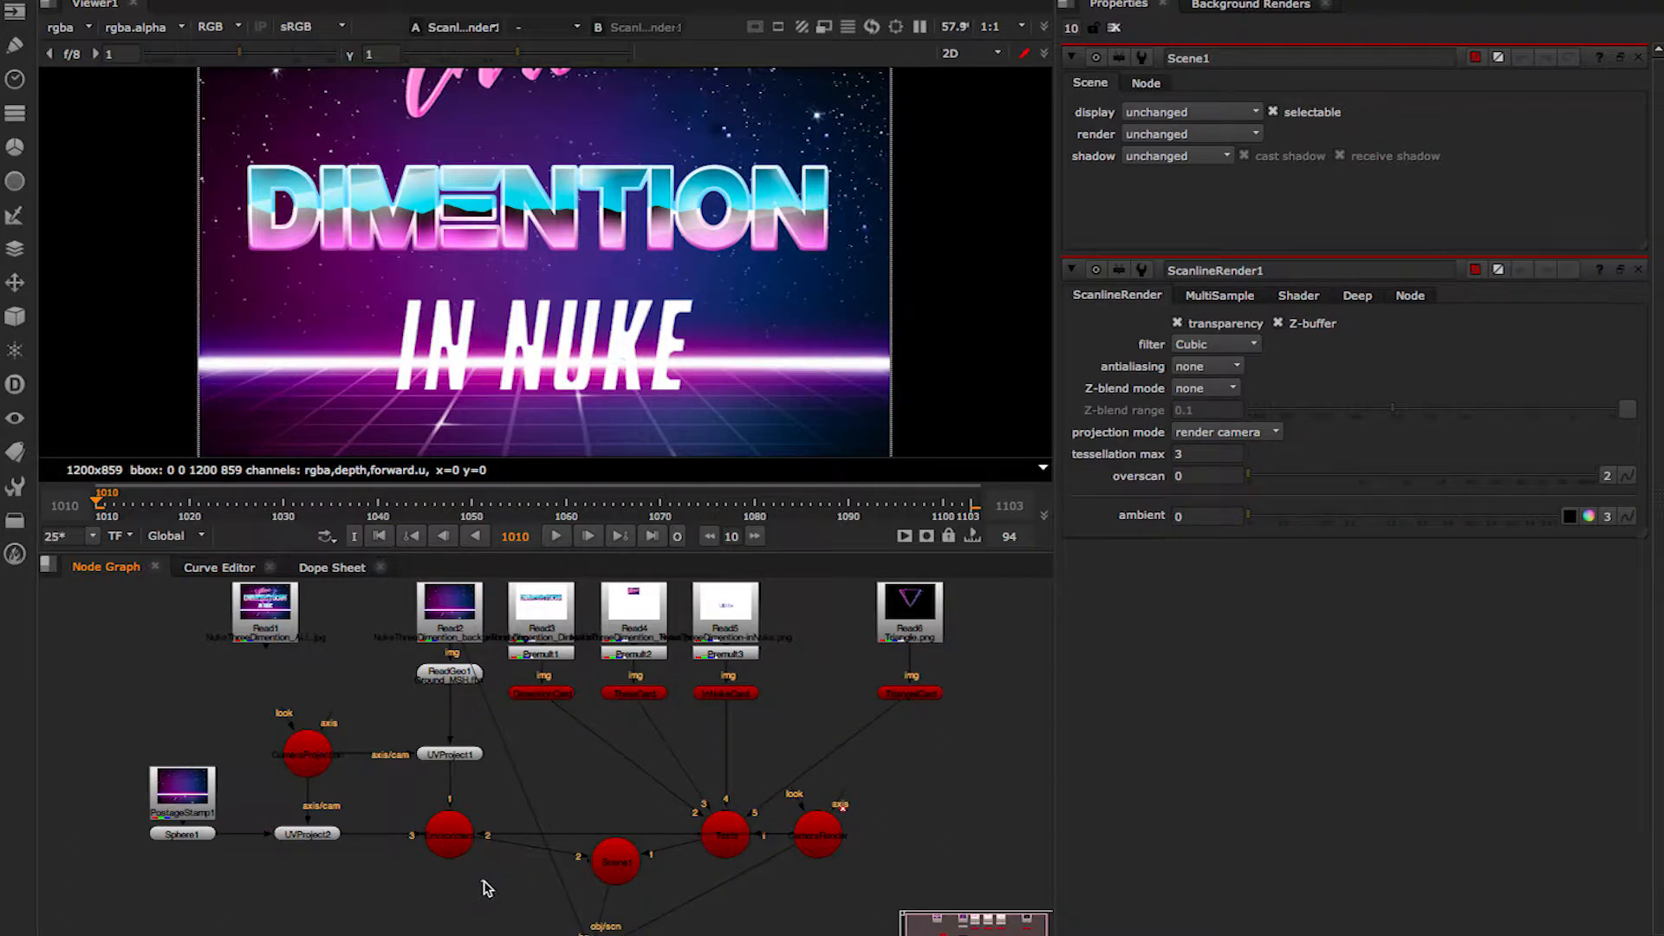
middle_drag(487, 888, 486, 828)
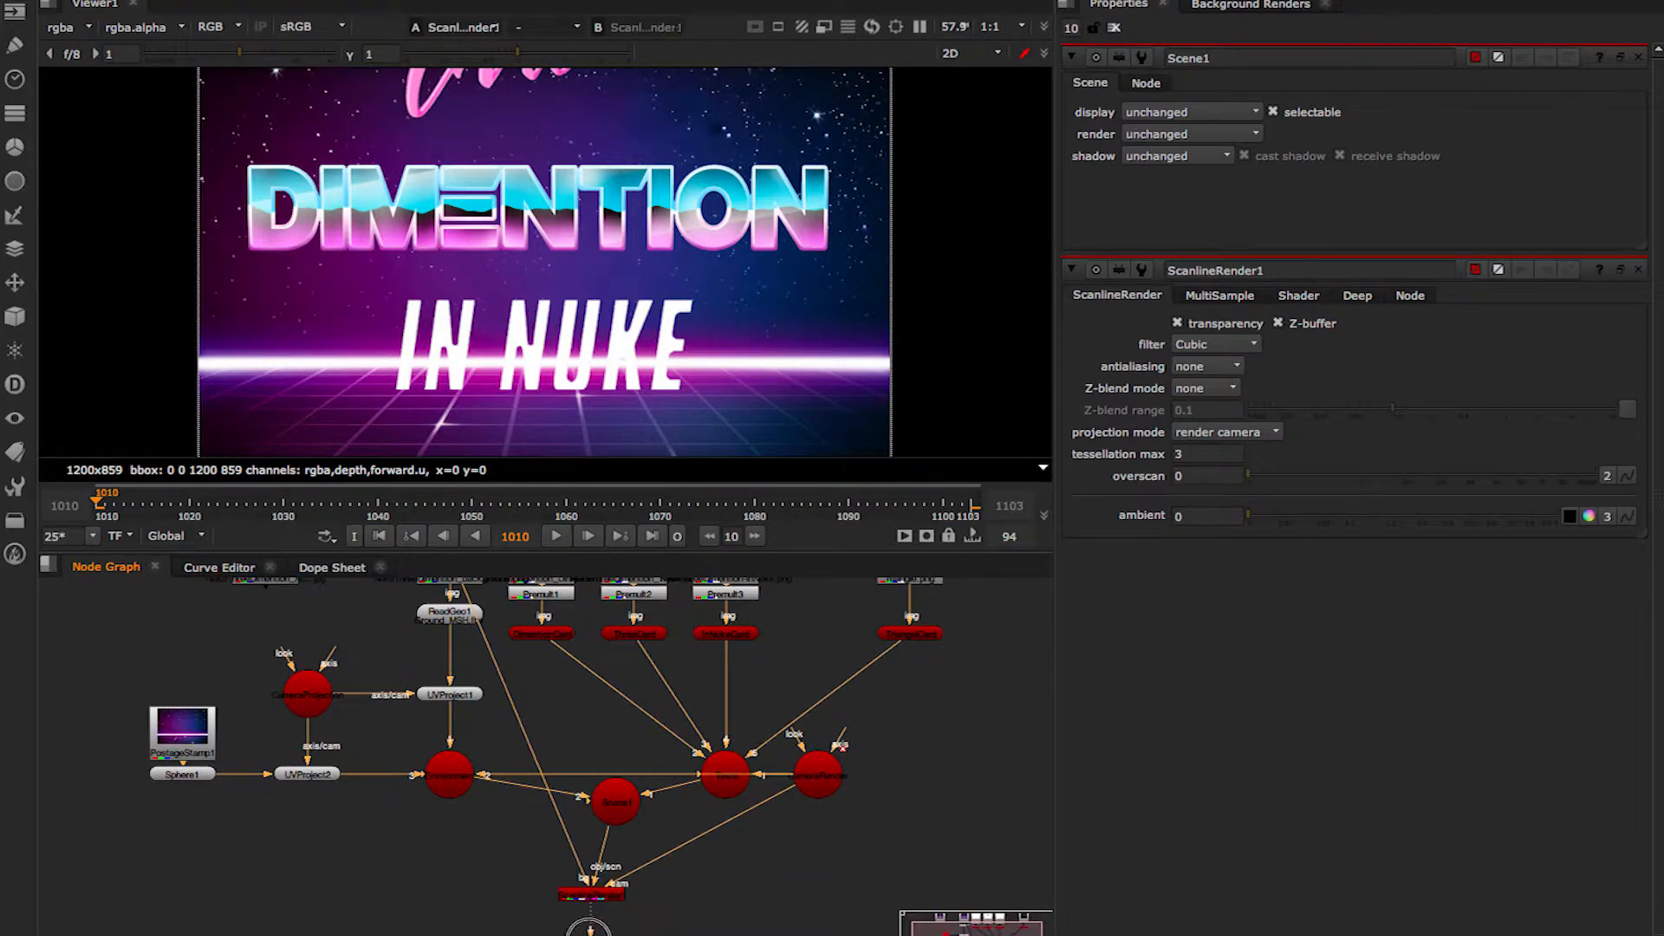
drag(632, 804, 624, 822)
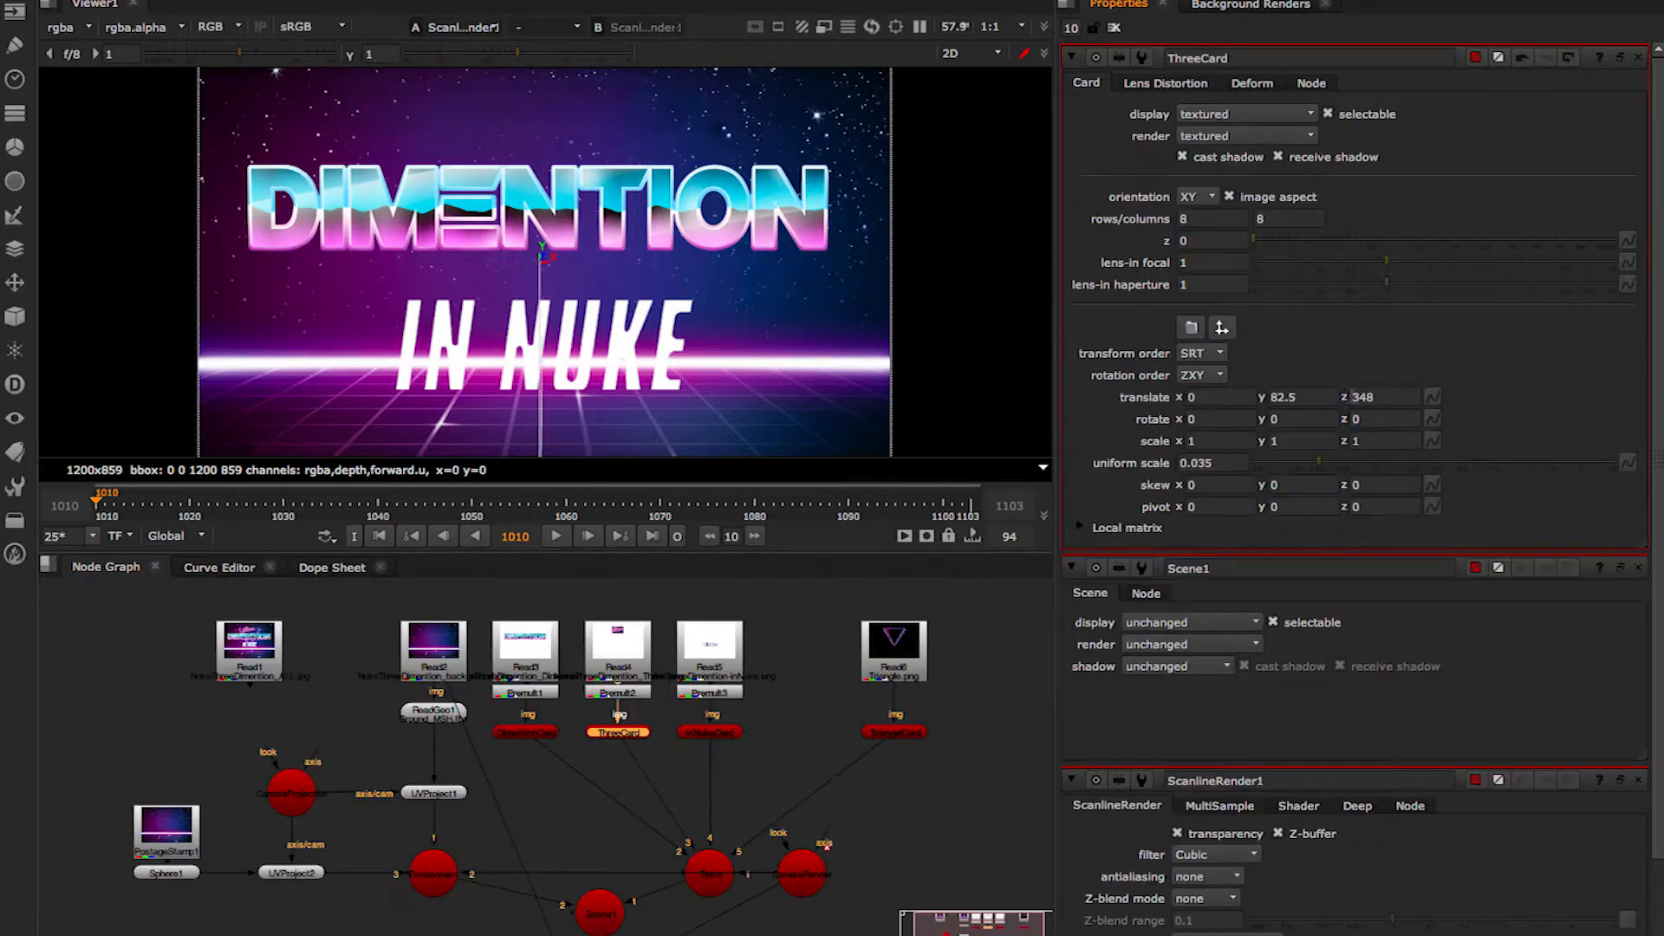
Set the ThreeCard's translate z to 340 and its uniform scale to 360.
click(1359, 397)
key(Down)
click(1559, 483)
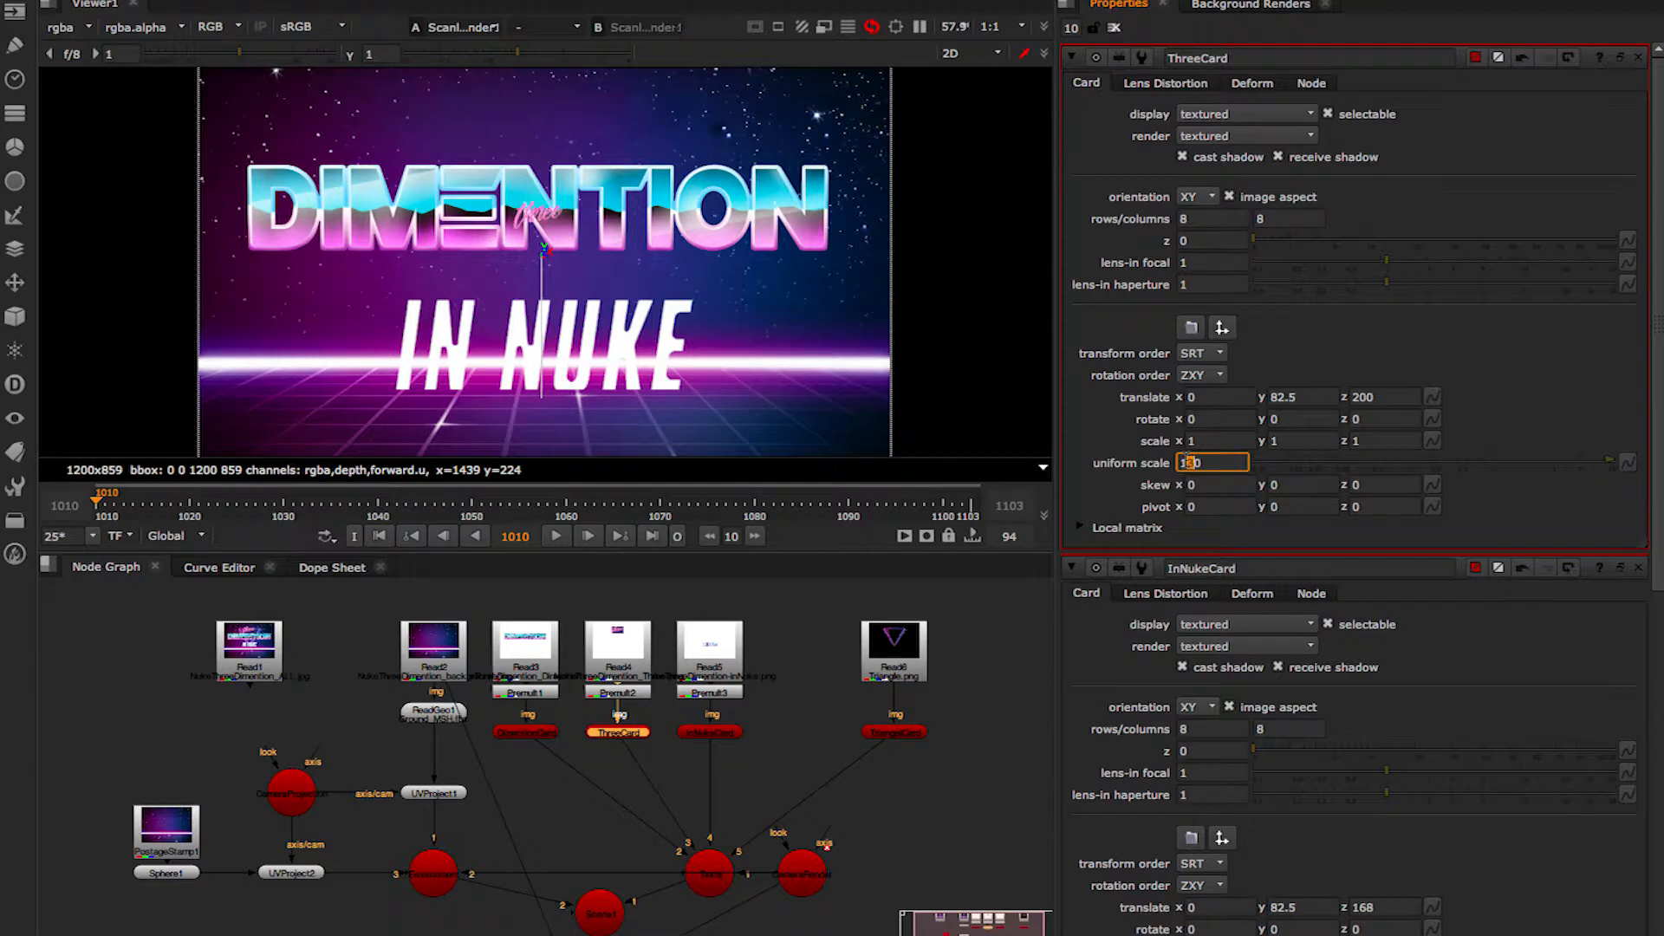
key(Up)
key(Up)
key(Up)
key(Up)
key(Up)
key(Up)
key(Up)
key(Up)
key(Up)
key(Up)
key(Up)
key(Up)
key(Up)
key(Up)
Show the Texts scene in the 3D viewer through the render camera and scrub the timeline.
key(Tab)
key(Tab)
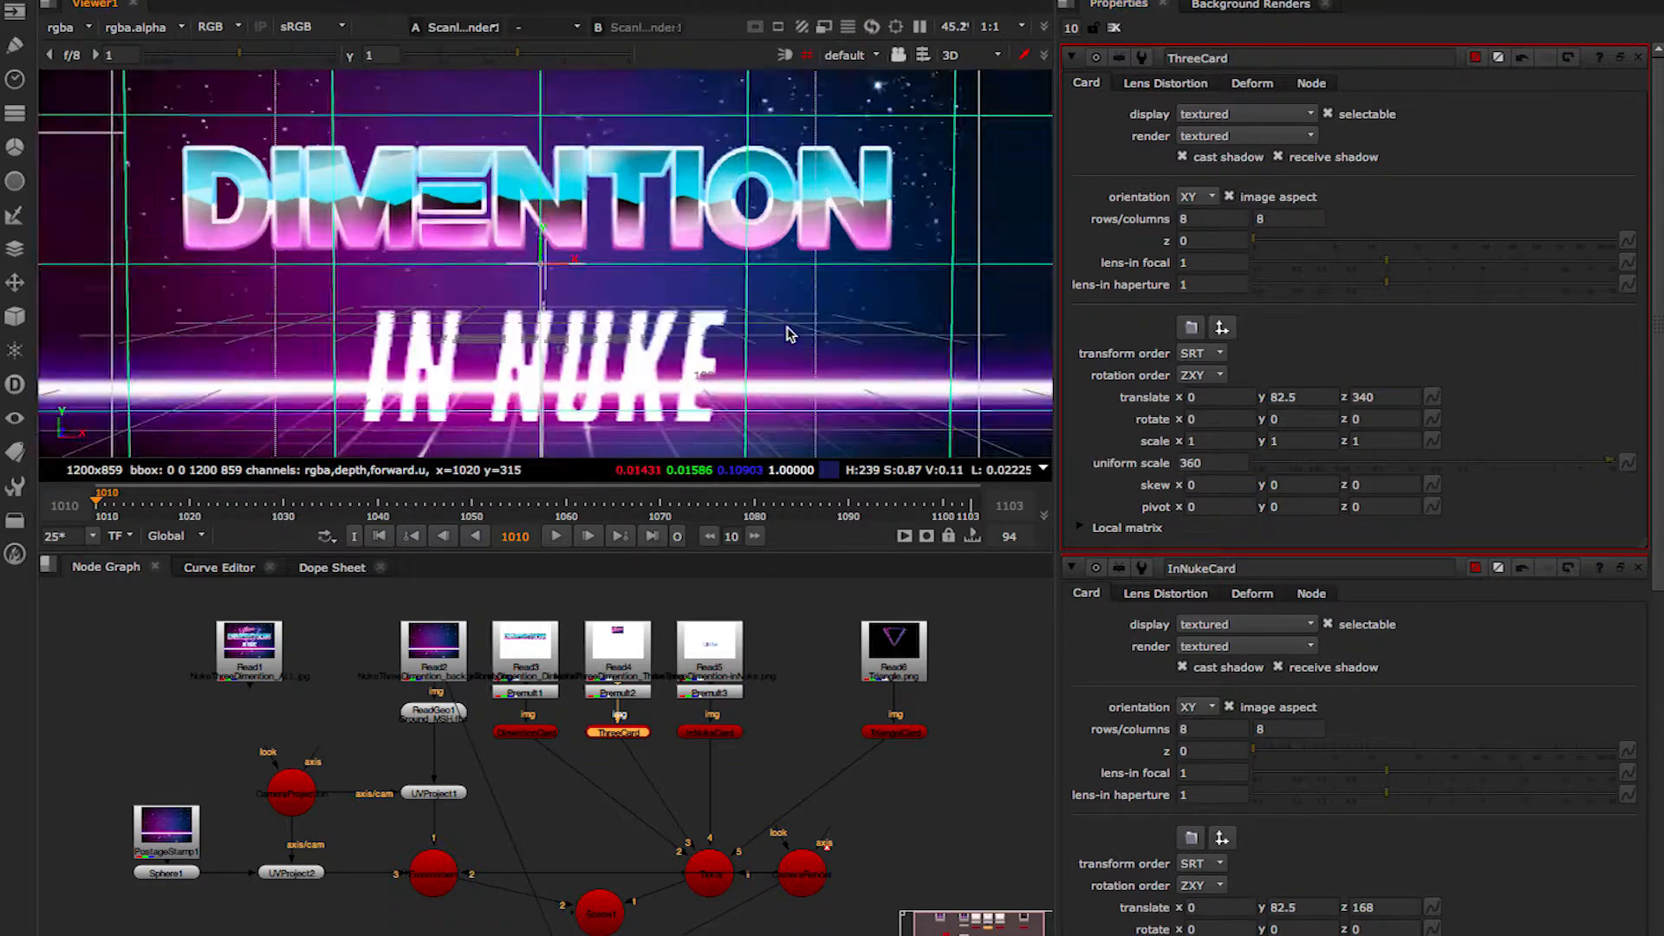
ctrl+drag(788, 327, 537, 350)
double_click(709, 873)
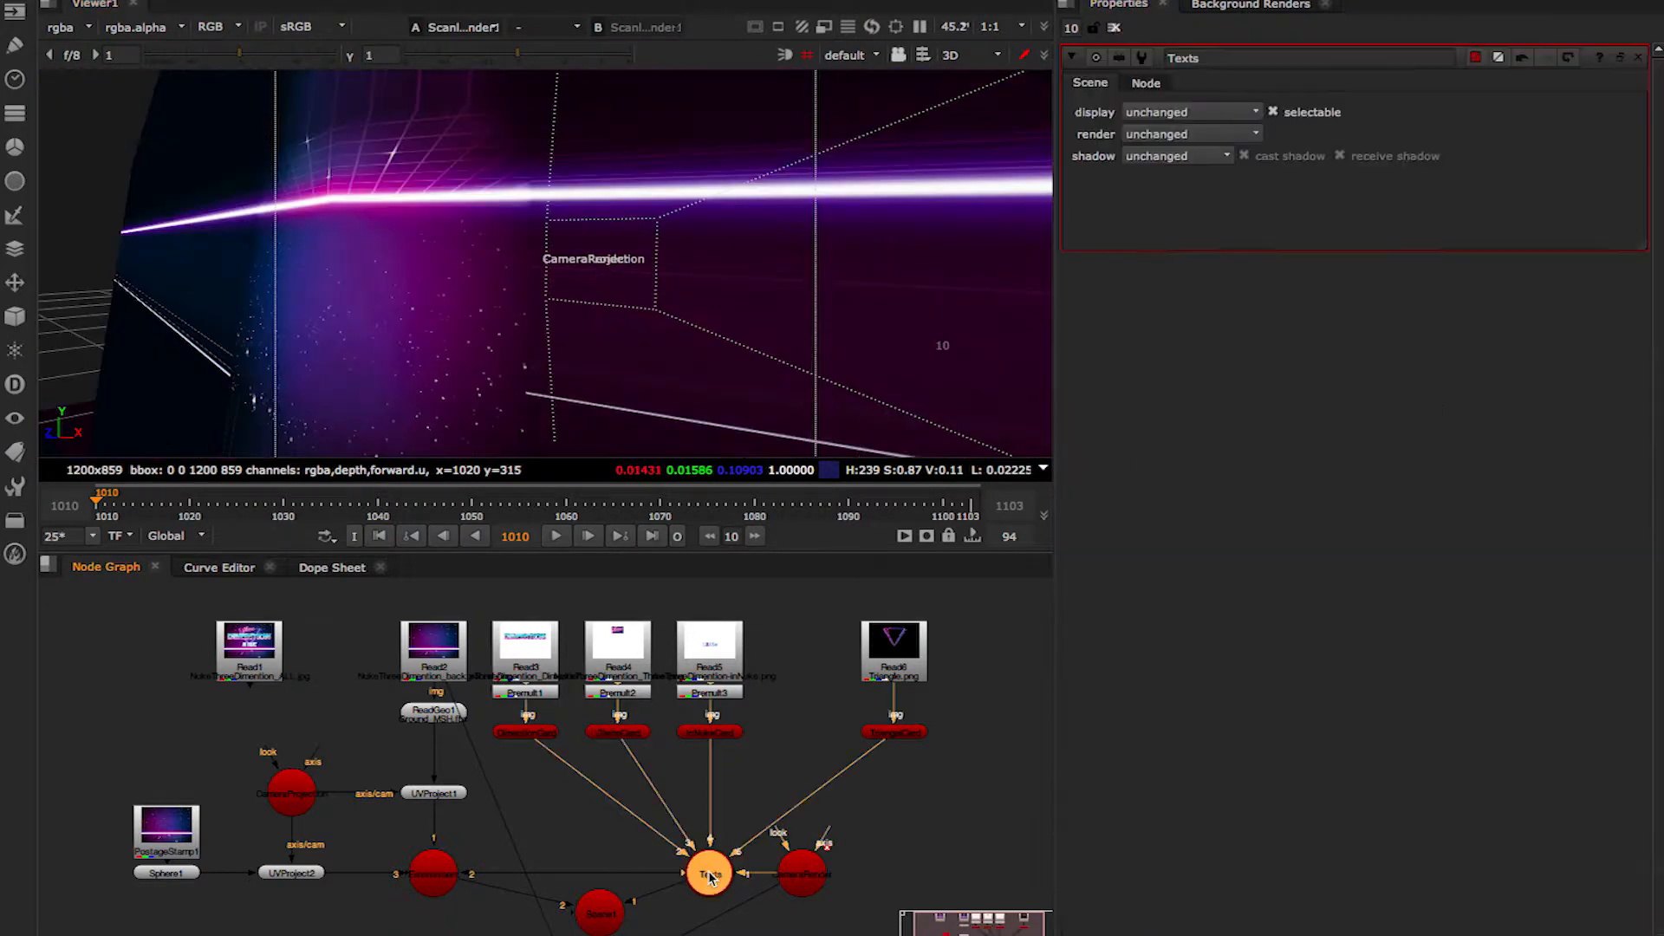
key(1)
ctrl+drag(709, 329, 486, 338)
drag(99, 501, 117, 364)
Reduce the ThreeCard's uniform scale to 170 while stepping through the timeline to its end.
double_click(618, 733)
click(1192, 463)
key(Down)
key(Down)
key(Down)
key(Down)
key(Down)
key(Down)
key(Down)
key(Down)
key(Down)
key(Down)
key(Down)
key(Down)
key(Down)
key(shift+Right)
key(shift+Right)
key(shift+Right)
key(shift+Right)
key(shift+Right)
key(shift+Right)
key(shift+Right)
key(shift+Right)
key(shift+Right)
key(shift+Right)
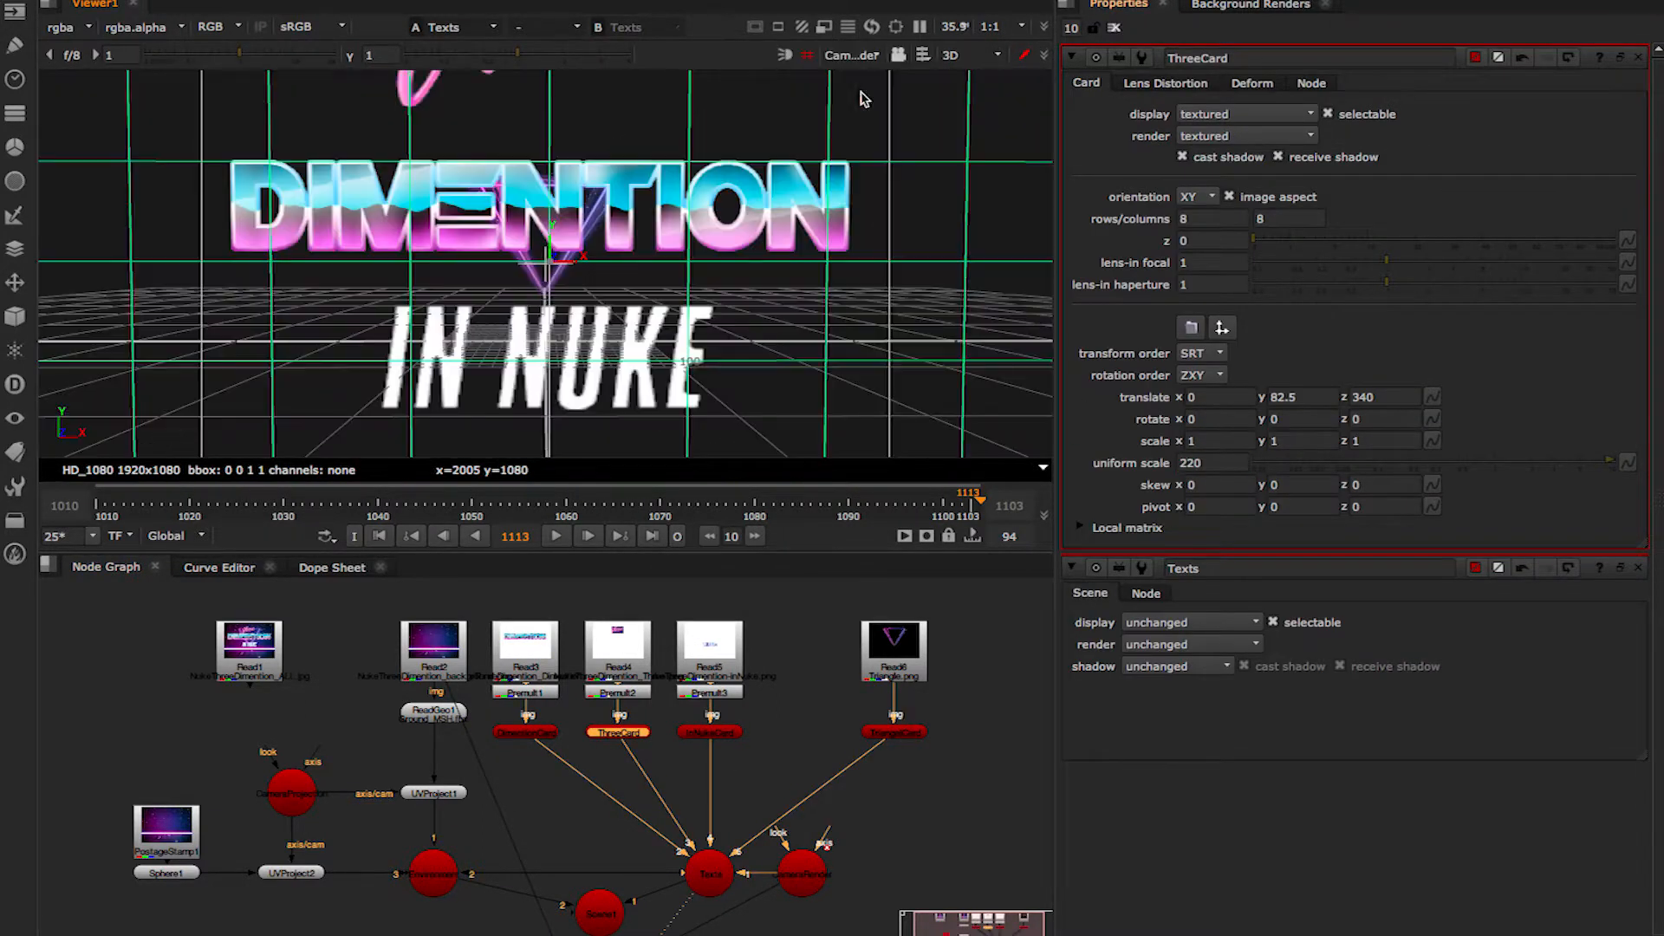
key(Down)
key(Down)
key(Down)
key(Down)
key(Down)
Move the ThreeCard to translate z 400 and set its uniform scale to 120, checking the framing at the first and last frames.
click(1362, 397)
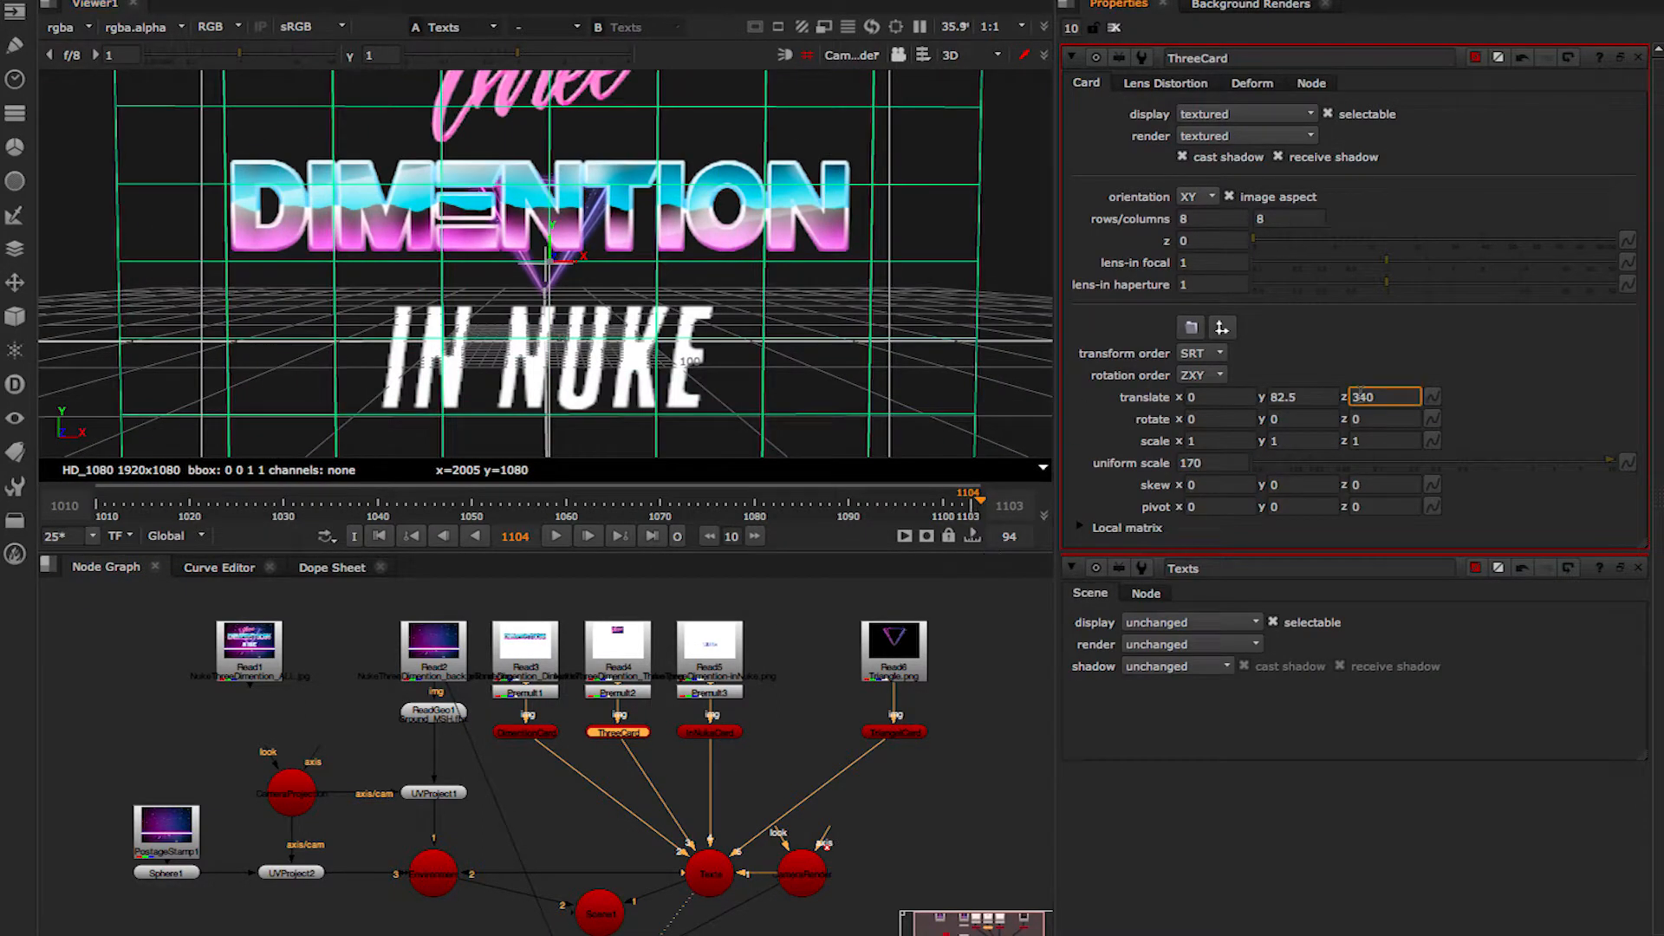
key(Up)
key(Up)
key(Up)
key(Up)
click(381, 537)
click(1193, 462)
key(Down)
key(Down)
key(Down)
key(Down)
key(Down)
click(650, 536)
click(1363, 397)
key(Up)
key(Up)
click(381, 537)
click(1193, 463)
key(Down)
key(Down)
key(Down)
Check the card layout from the default camera at frame 1044 and undo the last ThreeCard depth change.
drag(953, 505, 416, 520)
key(v)
ctrl+drag(832, 334, 624, 333)
click(624, 333)
click(1357, 397)
key(Up)
click(551, 713)
key(ctrl+z)
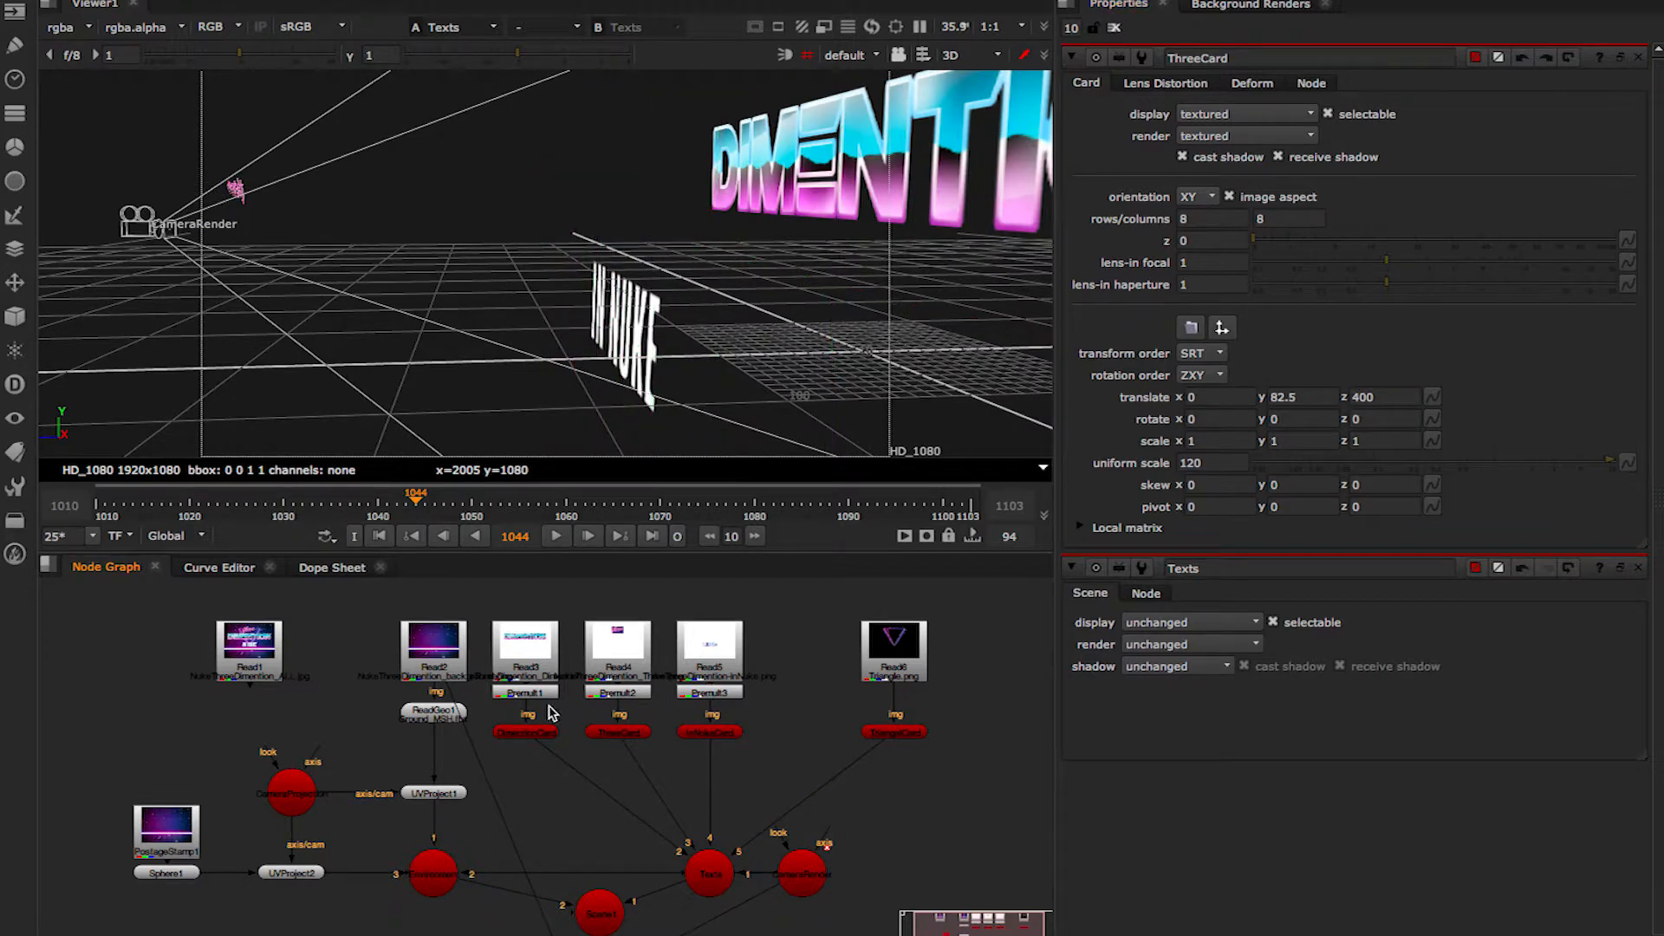
Set the InNukeCard's translate z to -218 and look through the render camera.
double_click(709, 732)
click(1363, 397)
key(Down)
key(Down)
key(Down)
click(567, 808)
click(851, 55)
click(858, 113)
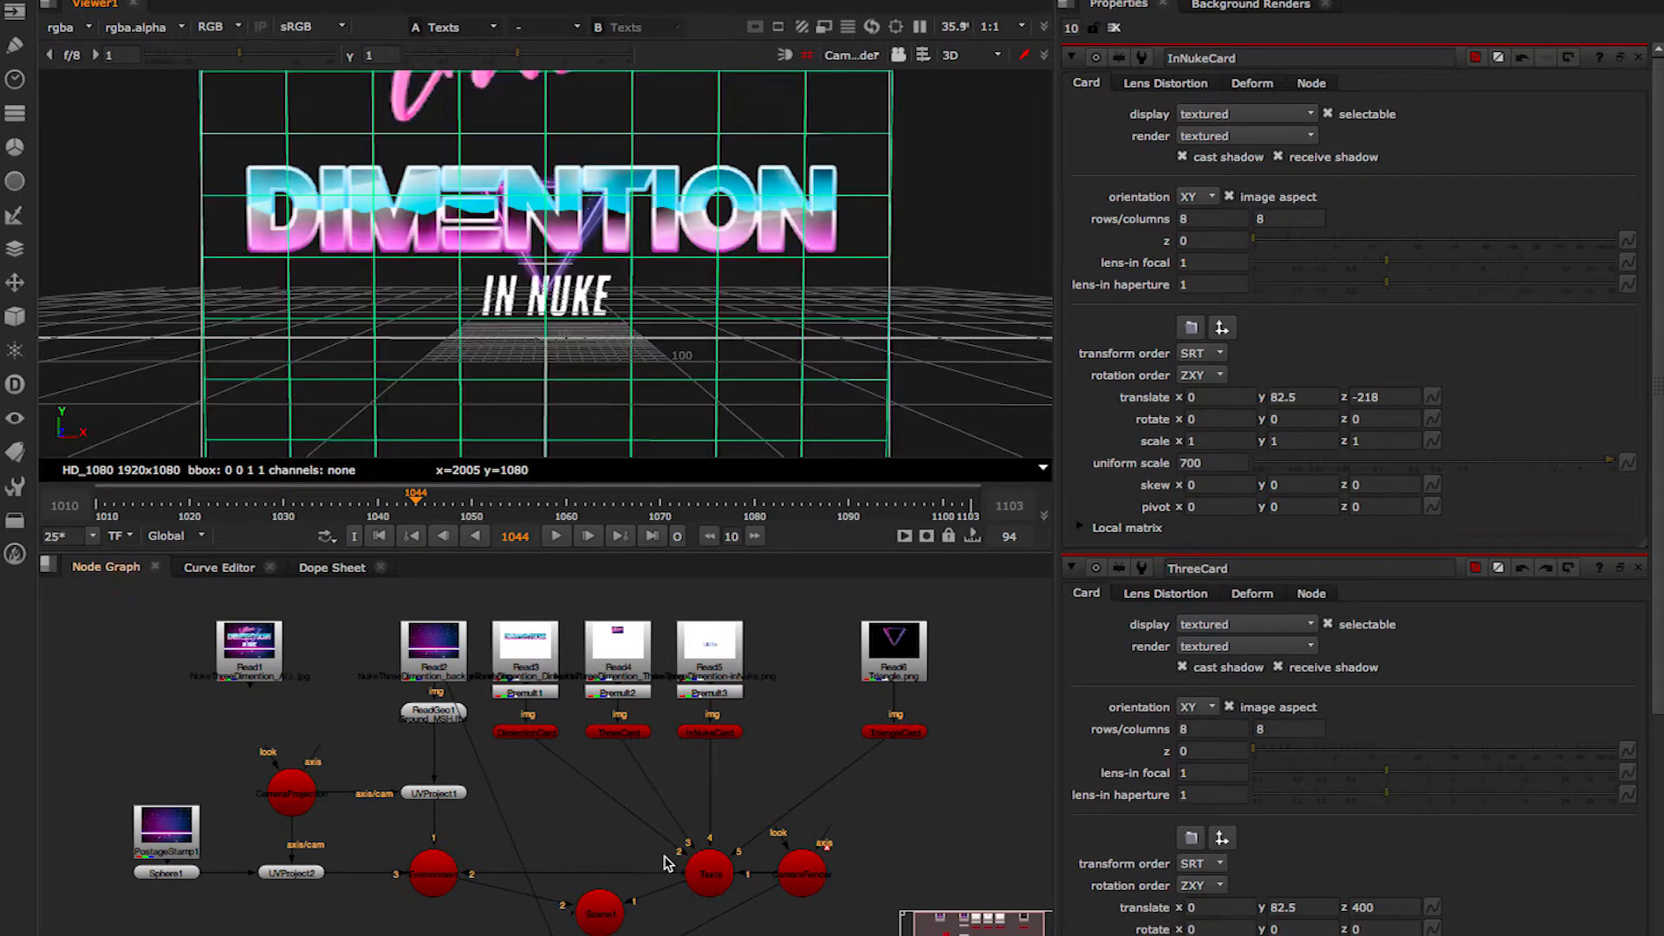
Connect the ScanlineRender's obj/scn input directly to the Texts scene and its bg input to the complete Read1 reference image.
middle_drag(668, 862, 724, 752)
drag(655, 893, 792, 906)
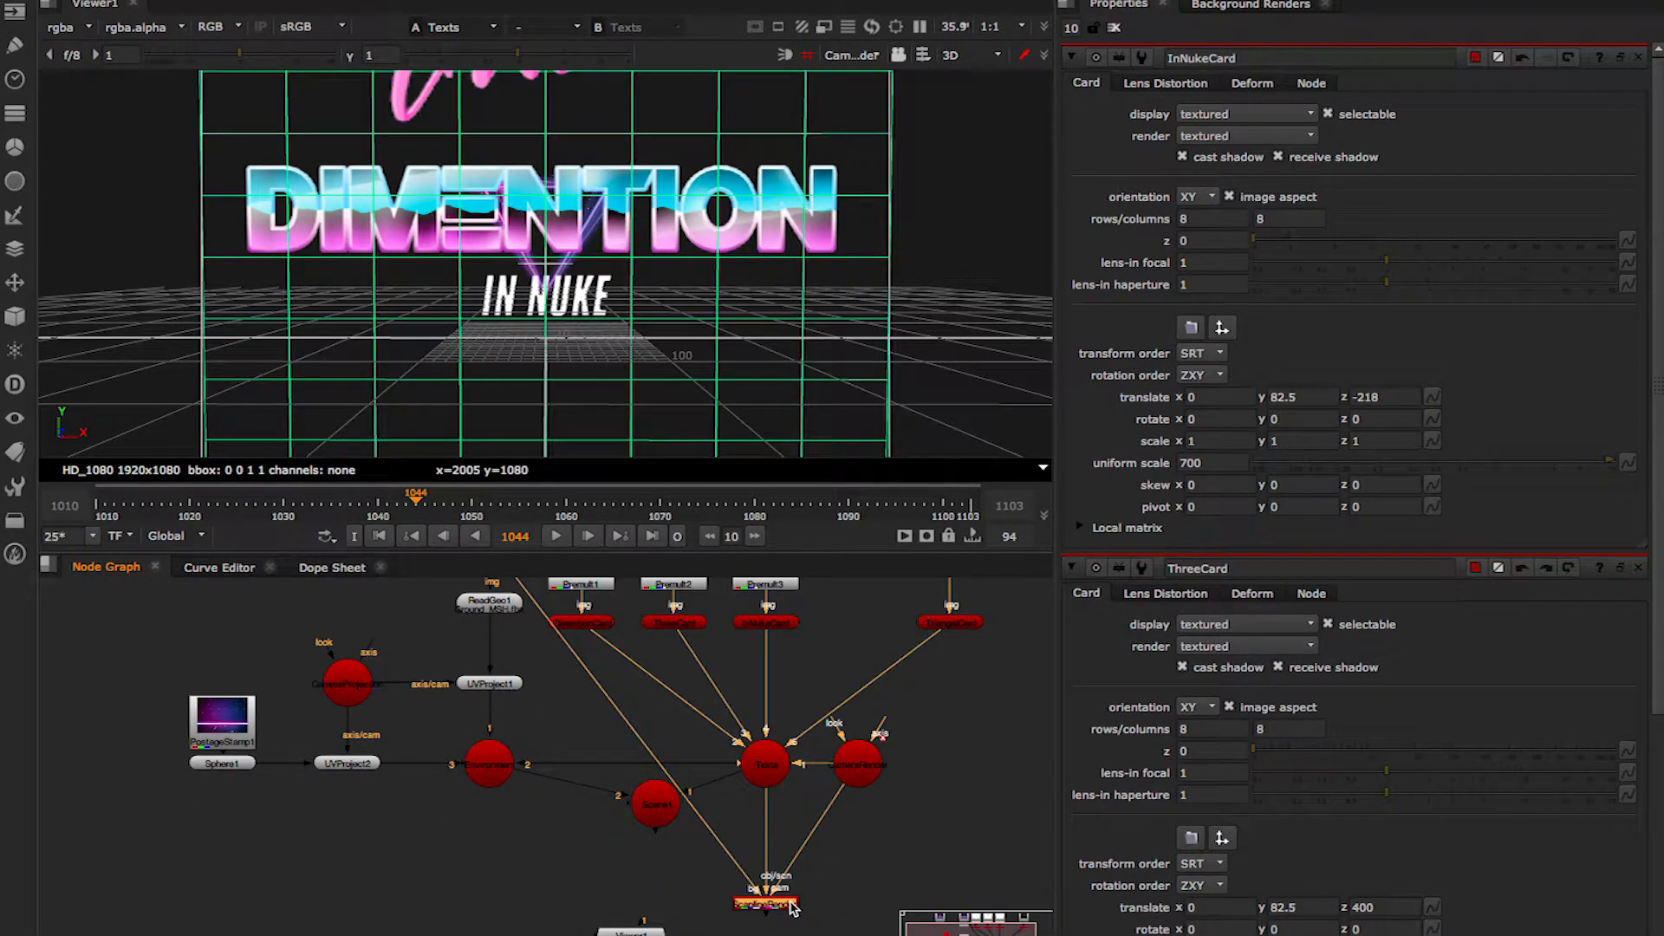
middle_drag(629, 743, 719, 770)
drag(555, 639, 351, 614)
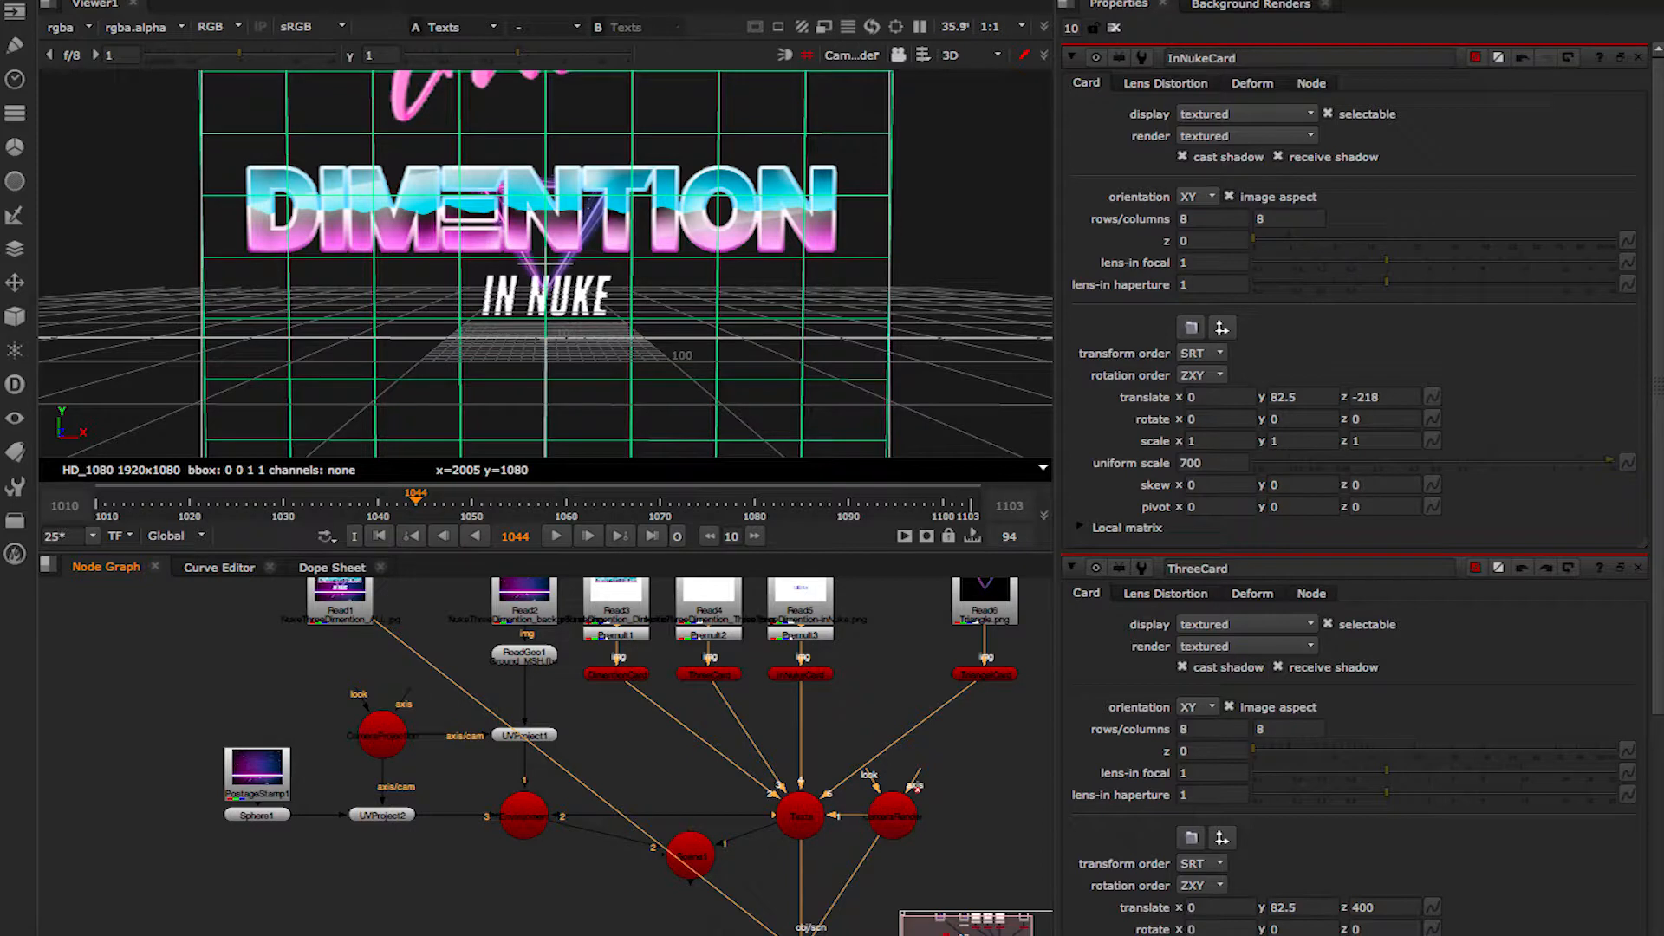
Show the ScanlineRender output in the 2D viewer and open the ThreeCard's properties.
key(1)
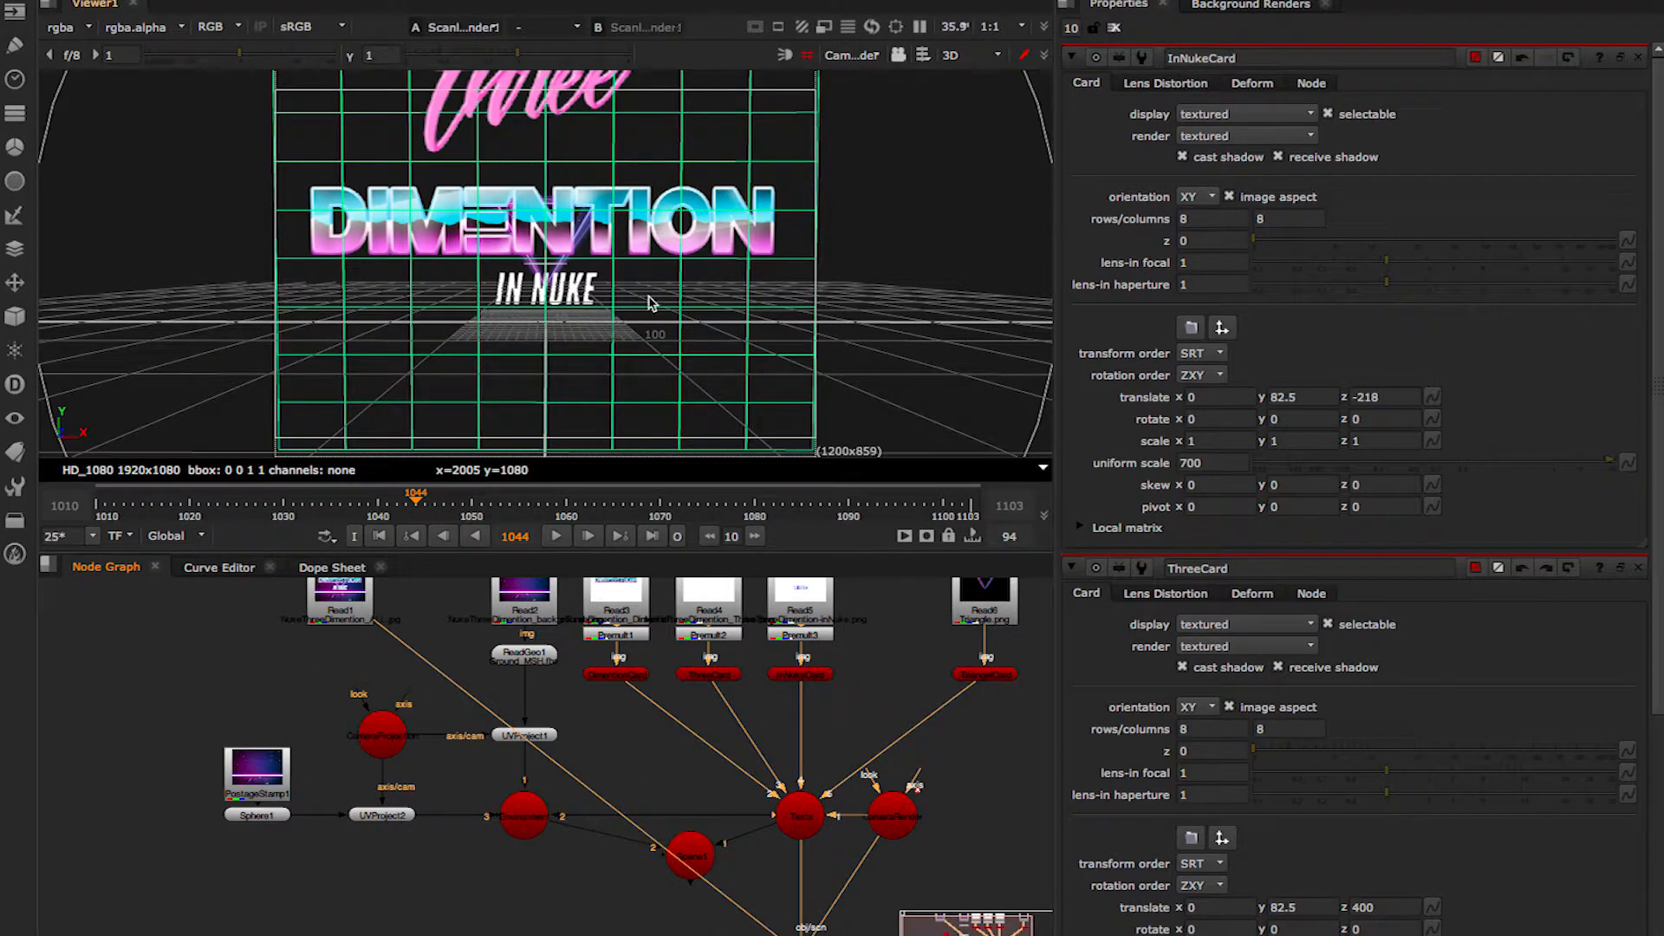
key(Tab)
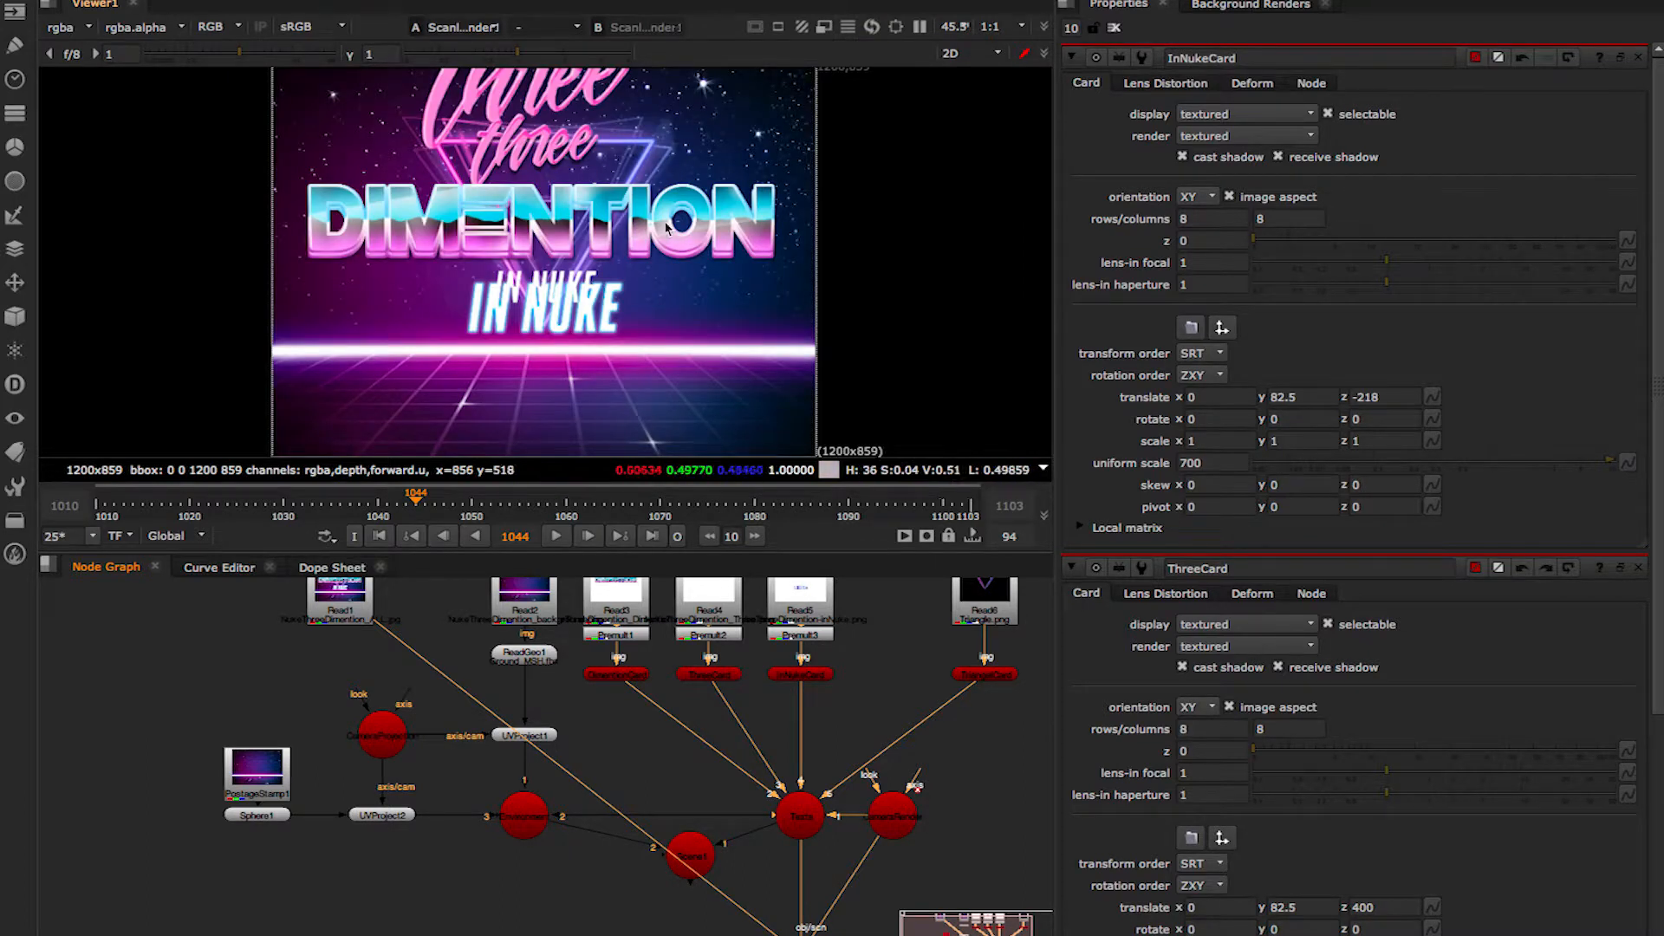
double_click(709, 674)
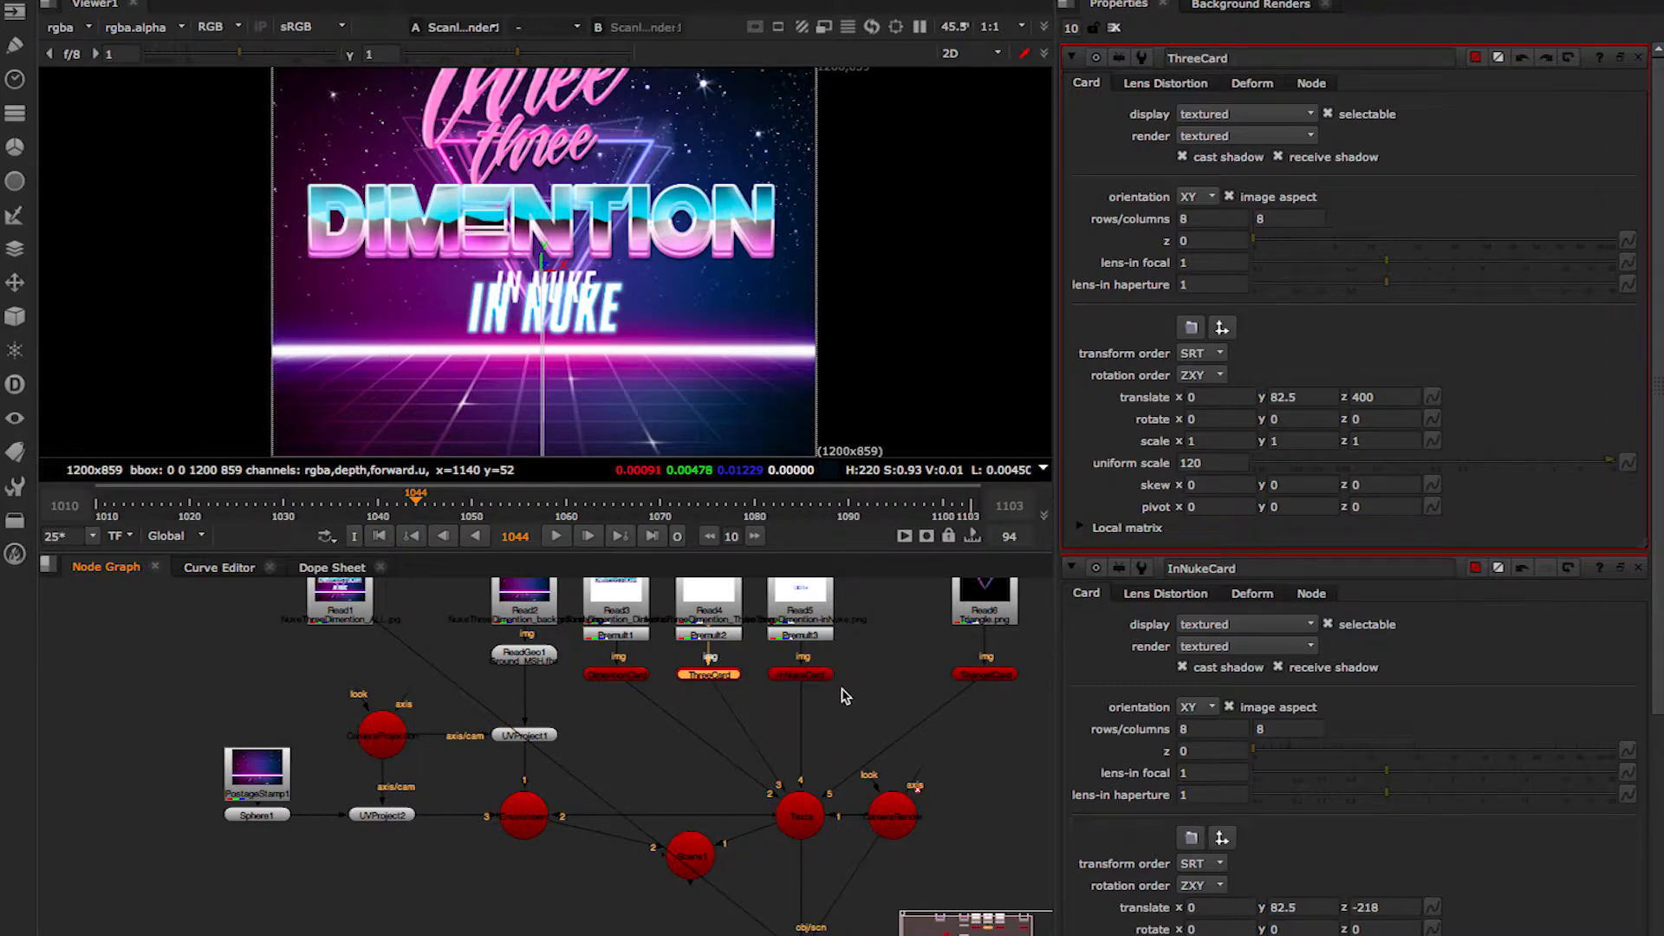
At frame 1010, lower the DimentionCard to translate y 77.5 and slightly enlarge its uniform scale to match the reference title.
double_click(629, 676)
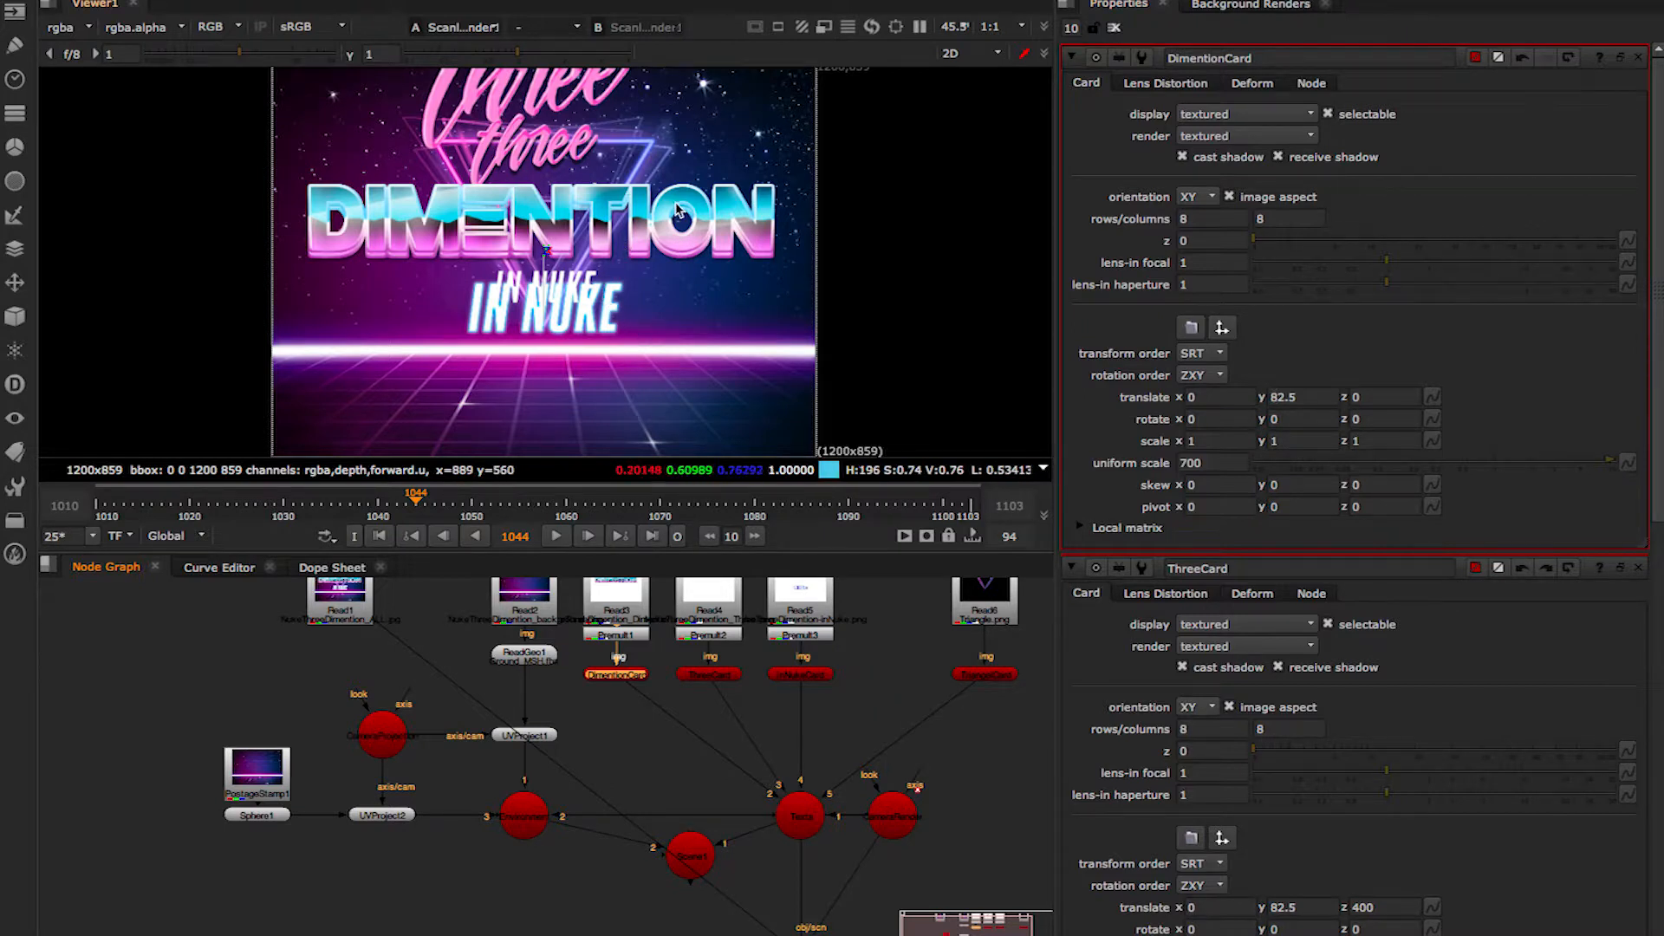
click(382, 537)
click(1201, 462)
key(Down)
click(1279, 396)
key(Down)
key(Down)
key(Down)
key(Down)
key(Down)
click(1192, 462)
key(Up)
key(Up)
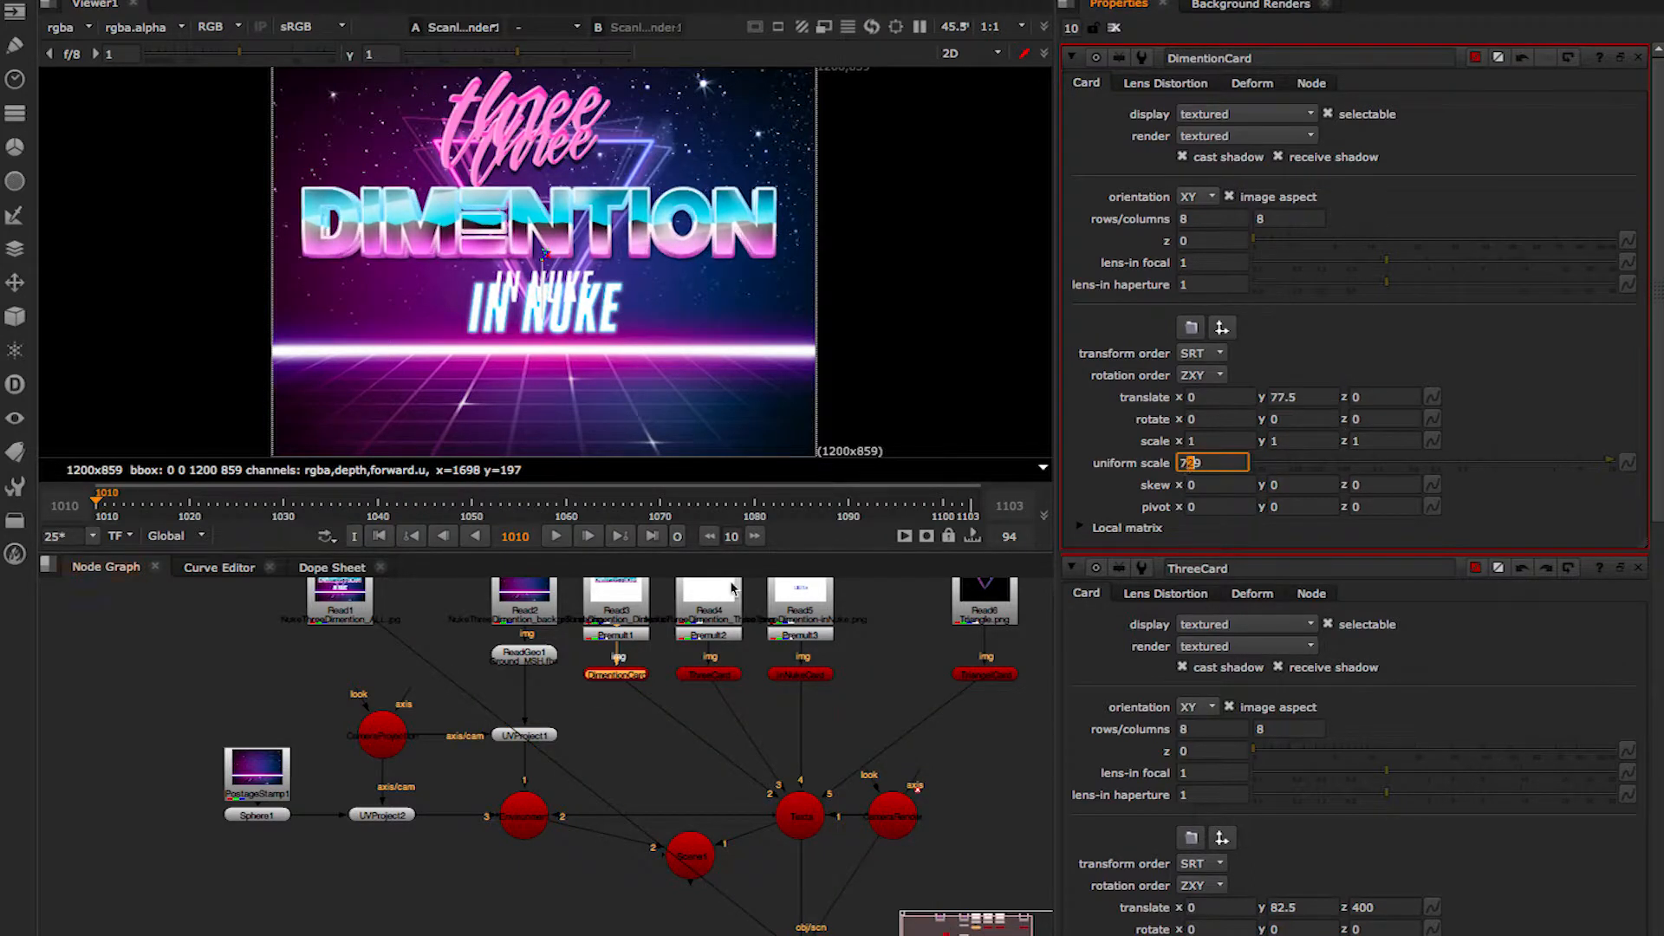
Open the ThreeCard's properties, then lower its translate y and reduce its uniform scale to match the reference title.
double_click(713, 673)
click(1280, 396)
key(Down)
key(Down)
key(Down)
key(Down)
key(Down)
click(1188, 462)
key(Down)
key(Down)
key(Down)
Fine-tune the ThreeCard's position to translate x 1 and y 83.9 so it overlays the reference lettering.
click(1278, 397)
key(Up)
key(Up)
key(Up)
key(Up)
key(Up)
key(Up)
key(Right)
key(Right)
key(Up)
key(Up)
key(Up)
key(Up)
click(1191, 397)
key(Up)
Lower the InNukeCard's translate y and set its uniform scale to 1100 to match the reference text.
double_click(800, 674)
click(1278, 395)
key(Down)
key(Down)
key(Down)
key(Down)
click(1189, 462)
key(Up)
key(Up)
key(Up)
key(Up)
Fine-tune the InNukeCard's translate y to 74.5.
click(1273, 396)
key(Up)
key(Up)
key(Up)
key(Right)
key(Up)
key(Up)
Feed Scene1 into the ScanlineRender without the reference bg and rearrange the Scene1 and Environment nodes.
drag(707, 859, 608, 890)
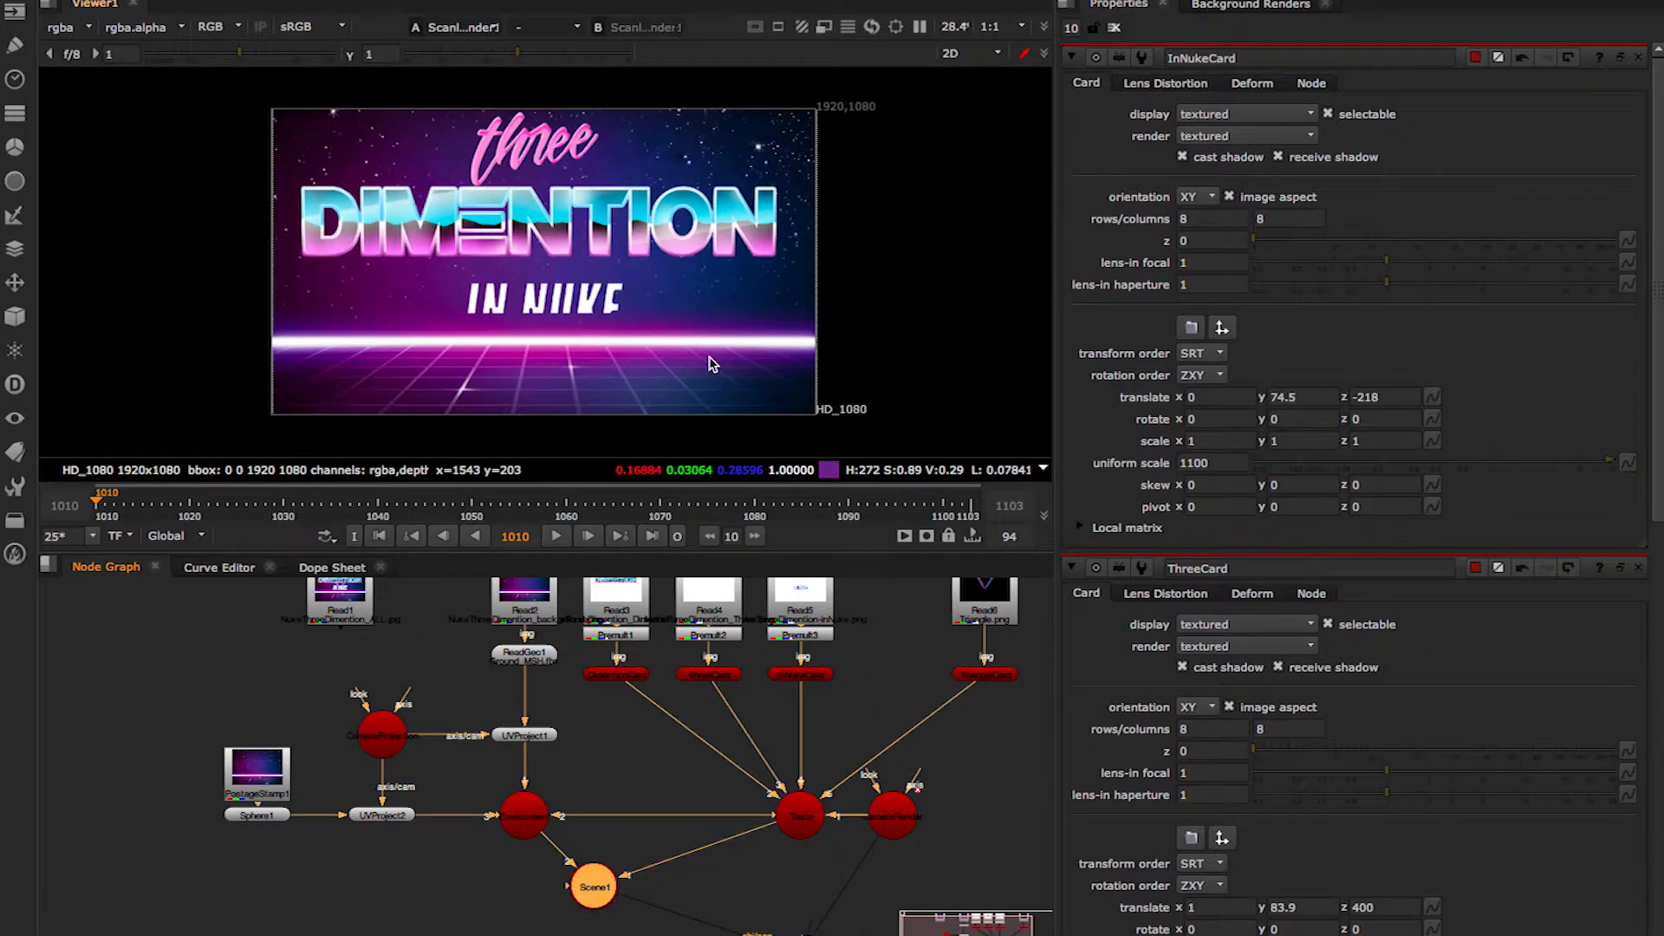
drag(524, 823, 531, 825)
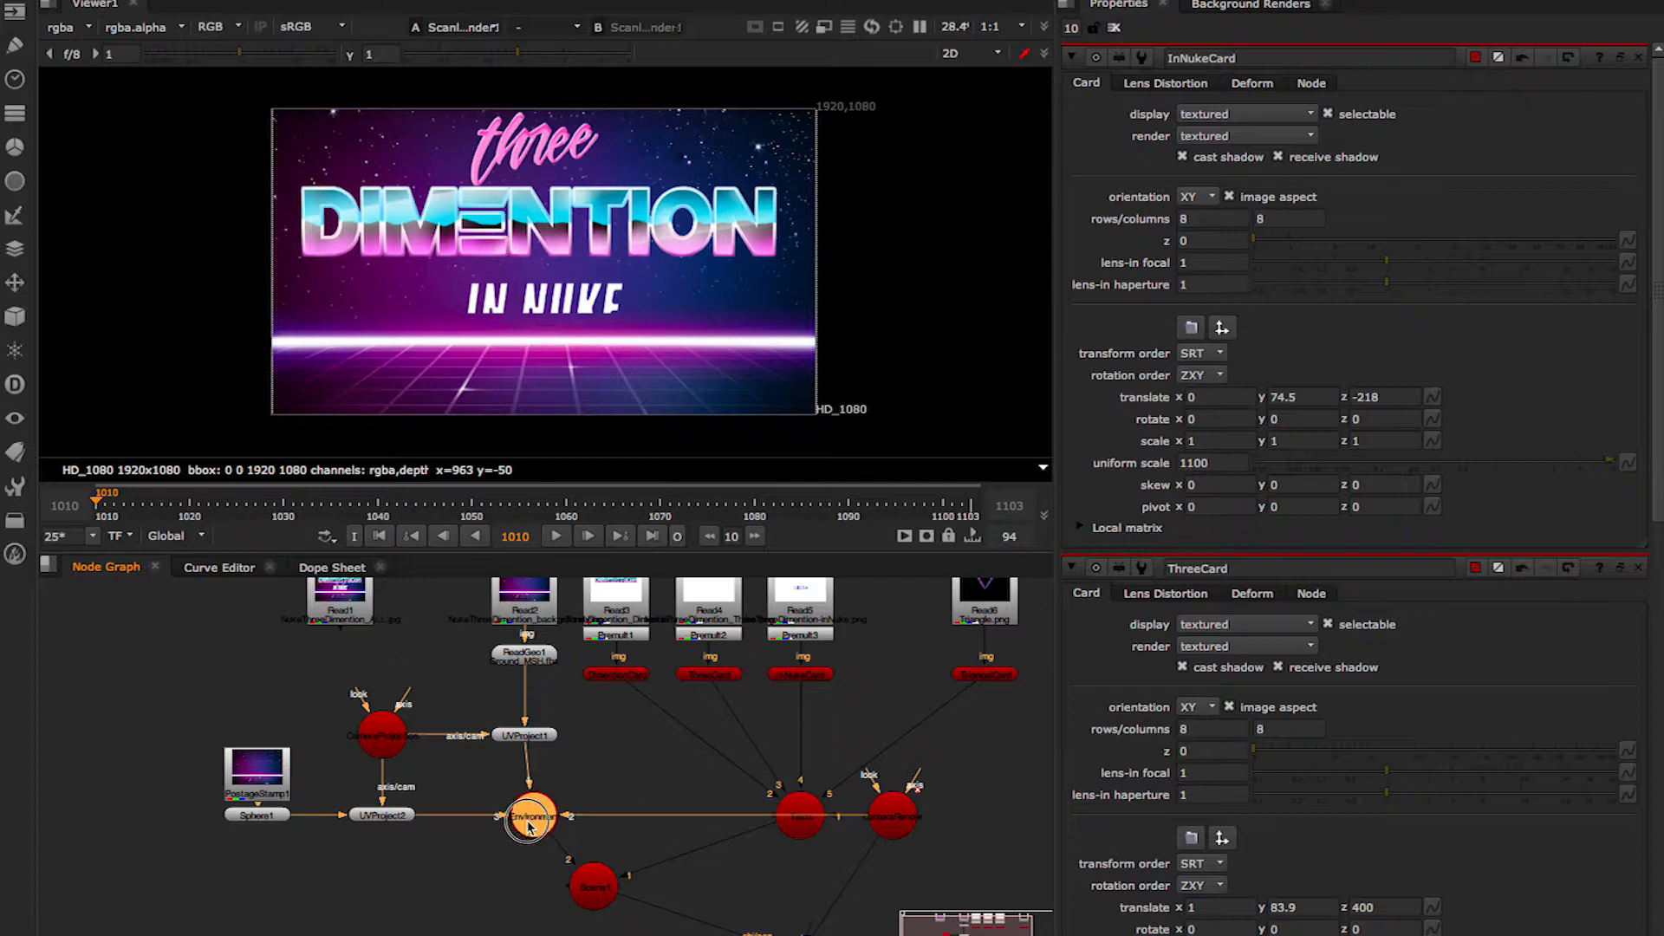
drag(589, 895, 646, 885)
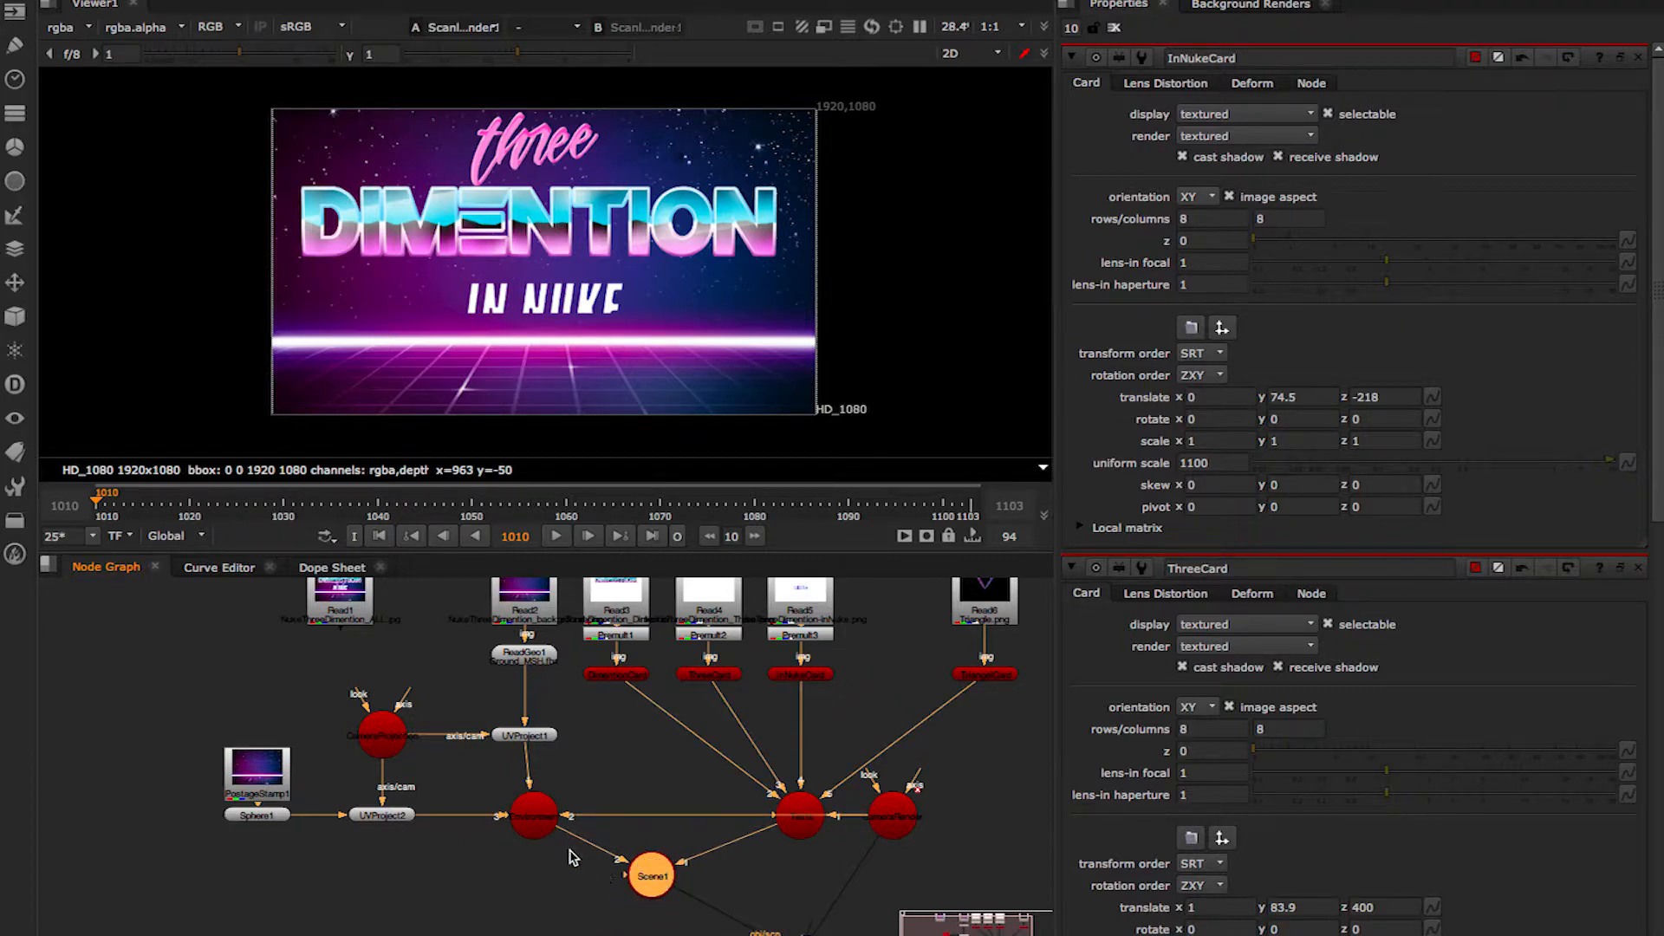
Insert a TransformGeo node between the Environment scene and Scene1.
click(540, 824)
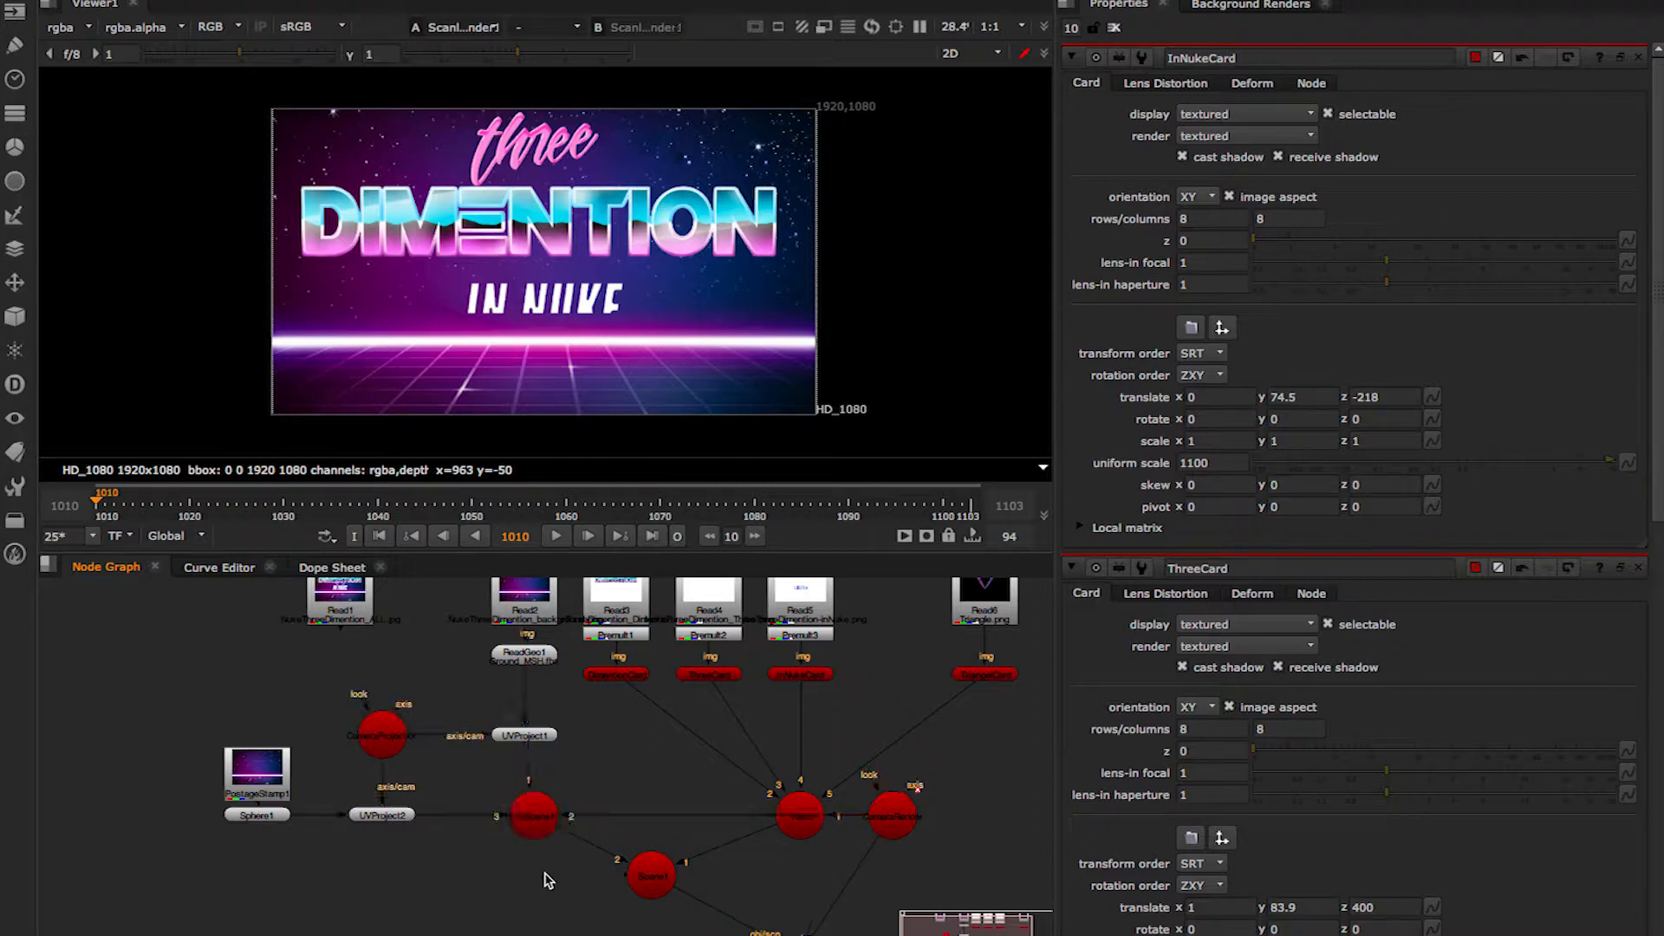
key(Tab)
text(trans)
key(Return)
drag(492, 887, 521, 872)
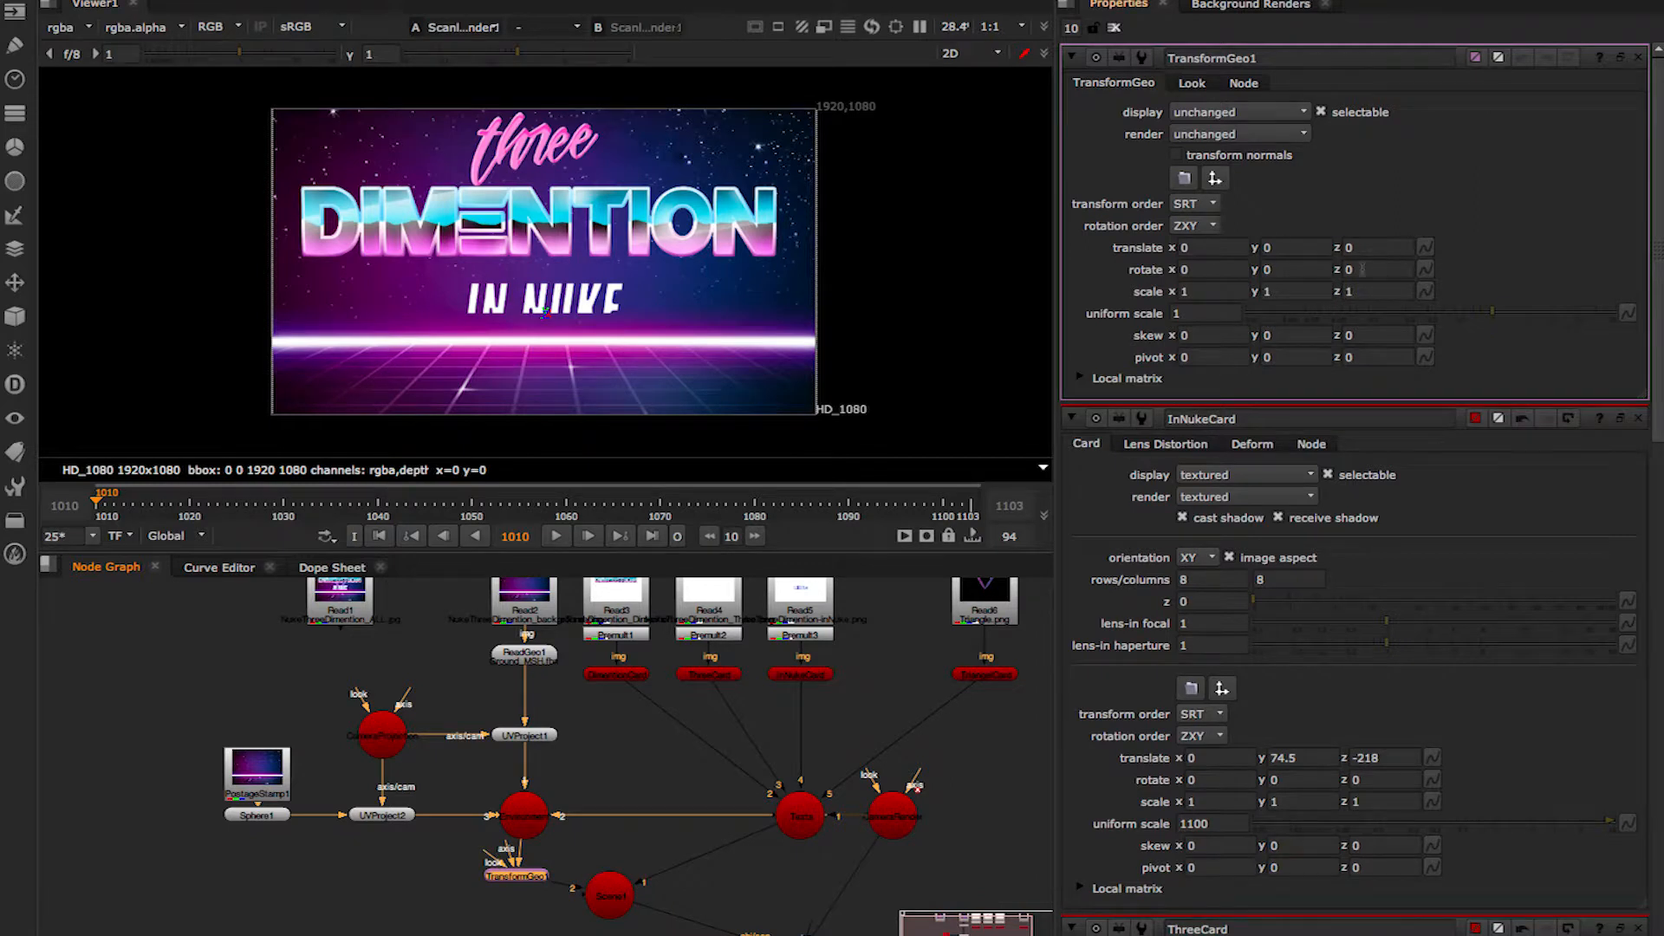
Set the TransformGeo's uniform scale to 3 while checking it in the 3D view, and look through the projection camera.
click(1176, 313)
click(1192, 313)
key(Up)
key(Down)
key(Down)
drag(1416, 311, 1476, 313)
key(Tab)
scroll(717, 268, down, 5)
ctrl+drag(724, 350, 595, 380)
ctrl+click(1331, 316)
scroll(810, 312, down, 8)
drag(1488, 314, 1547, 314)
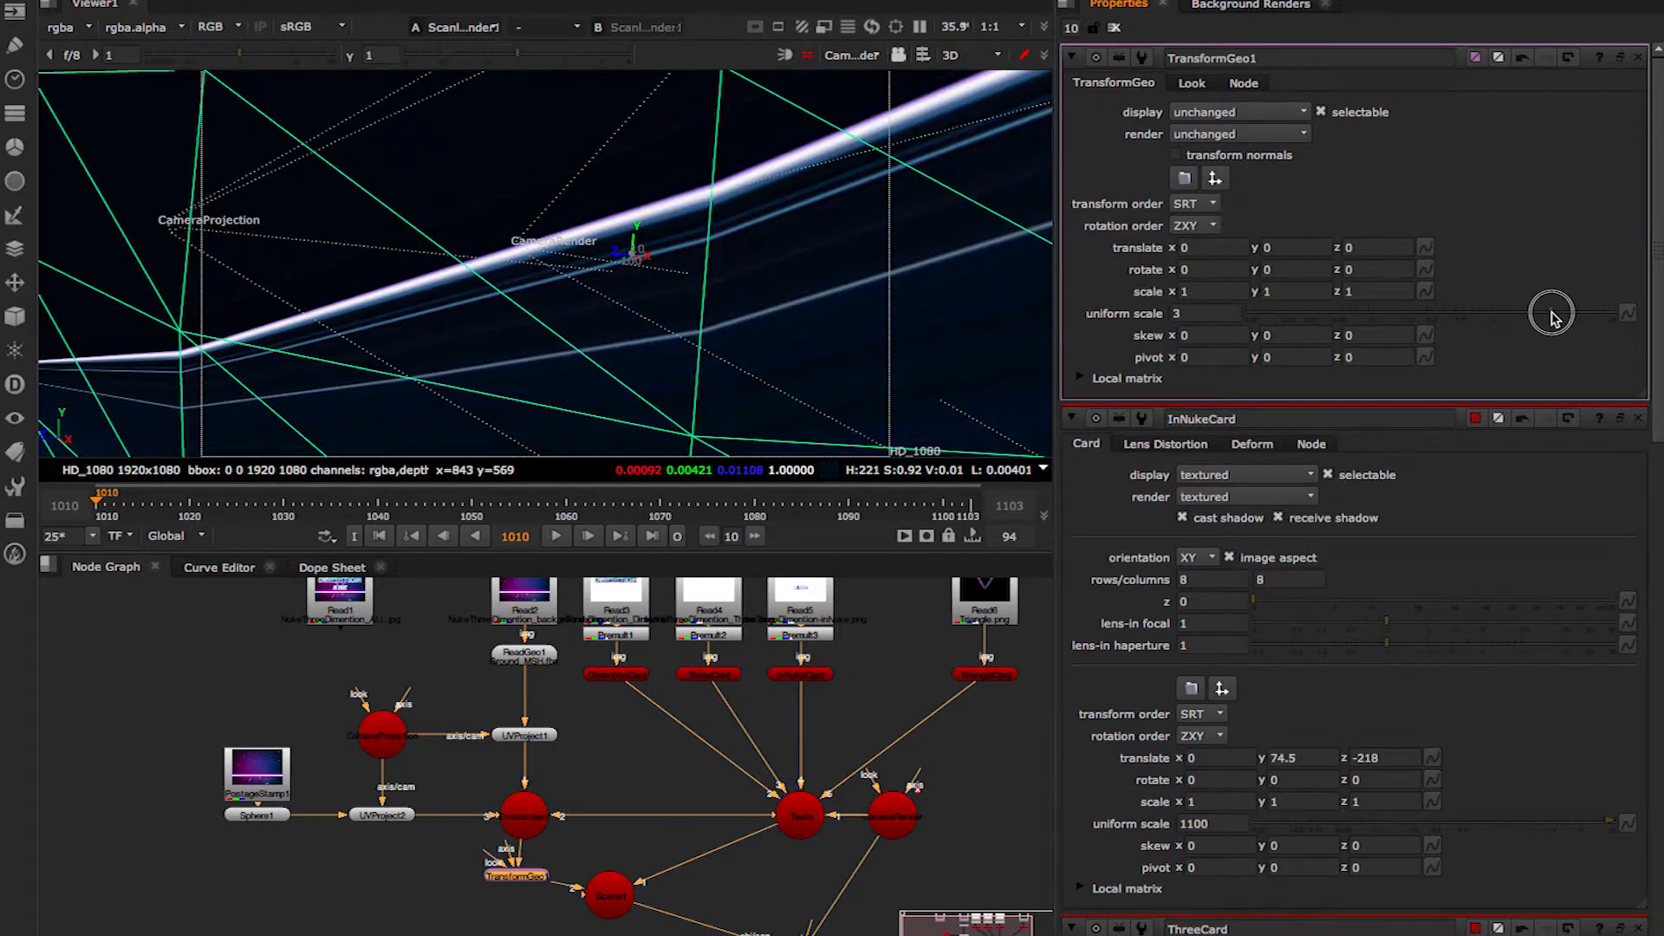
click(848, 75)
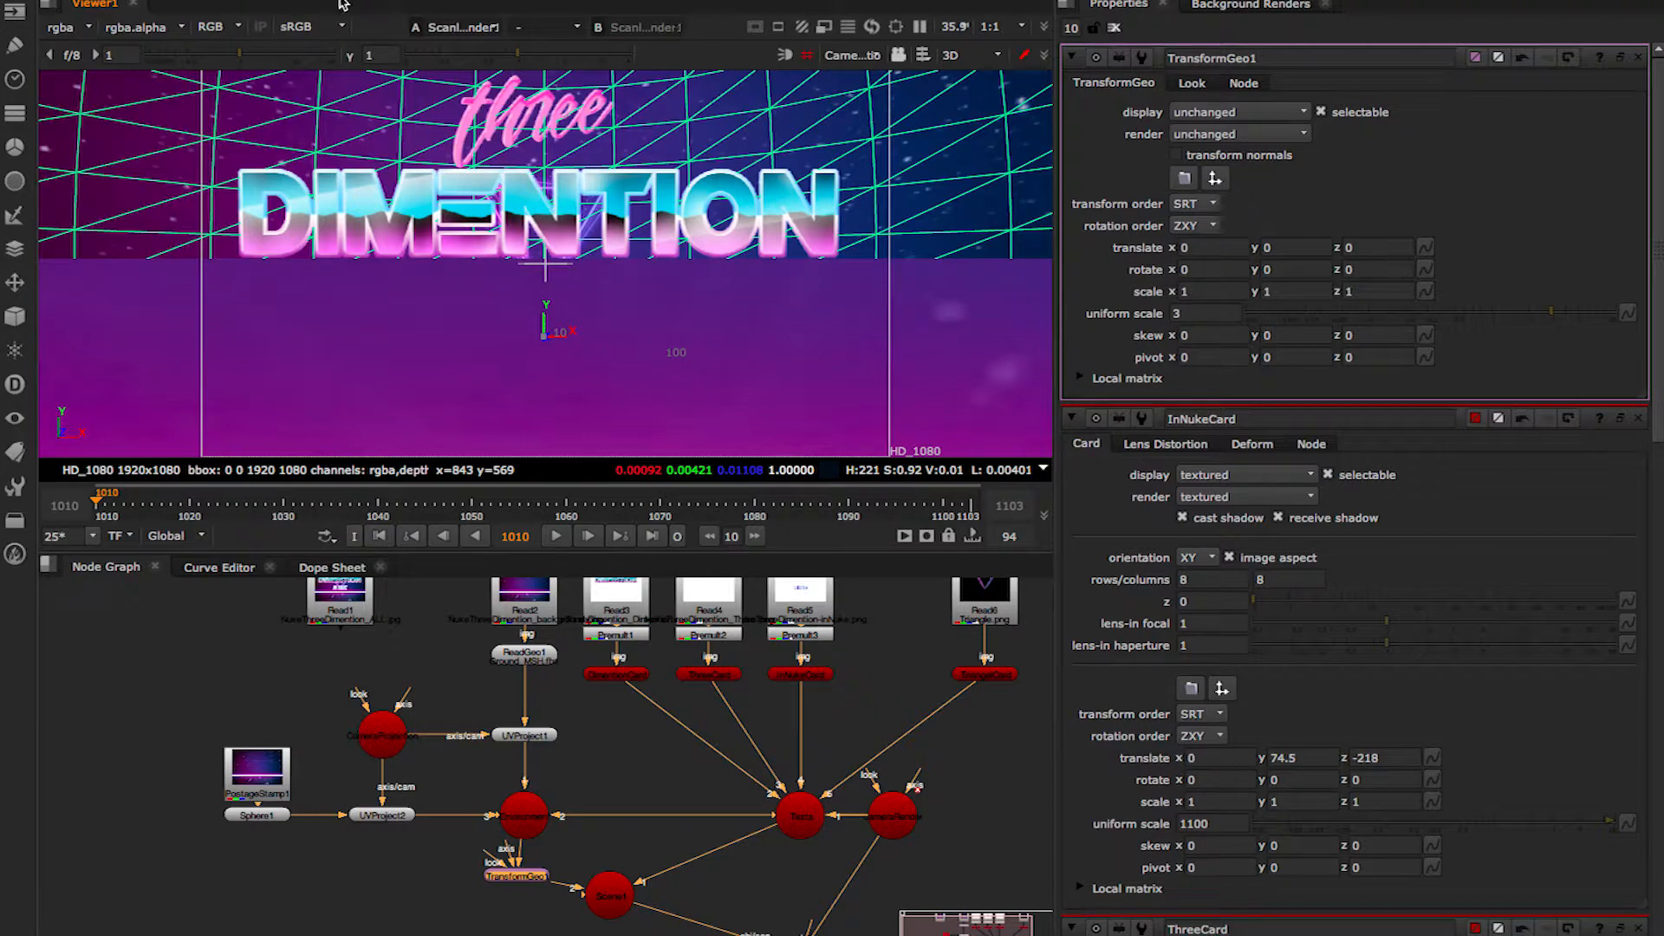
Remove the TransformGeo after the Environment scene and place copies of it directly below ReadGeo1 and Sphere1.
drag(560, 886, 528, 824)
click(529, 877)
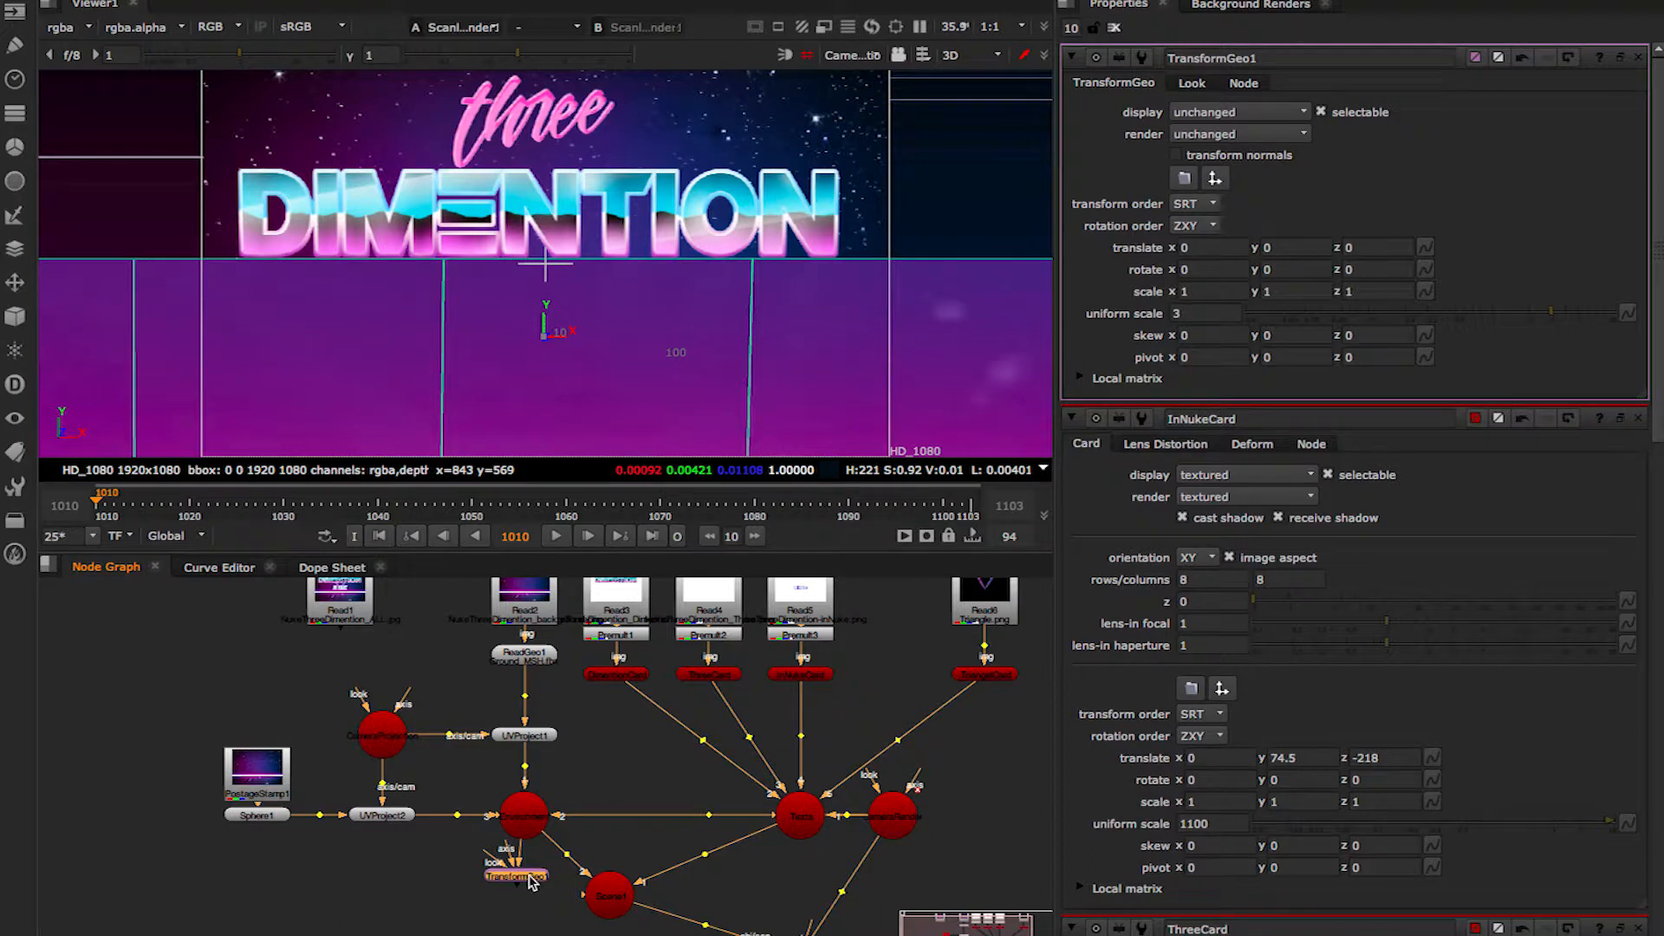
key(Delete)
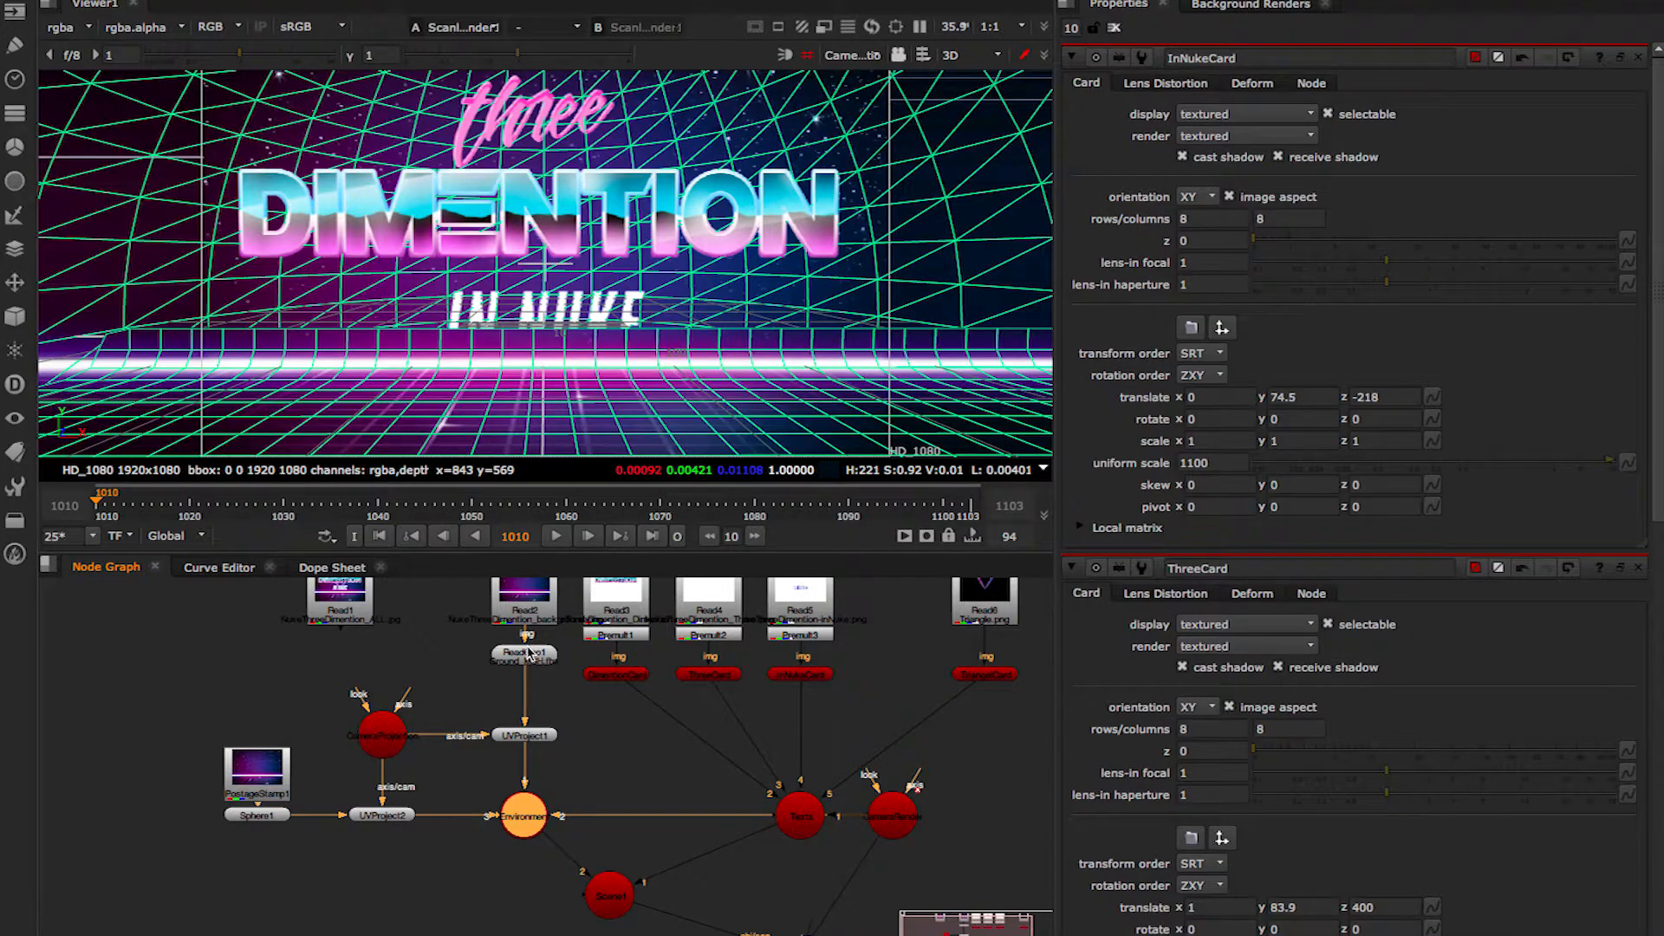
click(528, 654)
key(t)
click(274, 819)
key(t)
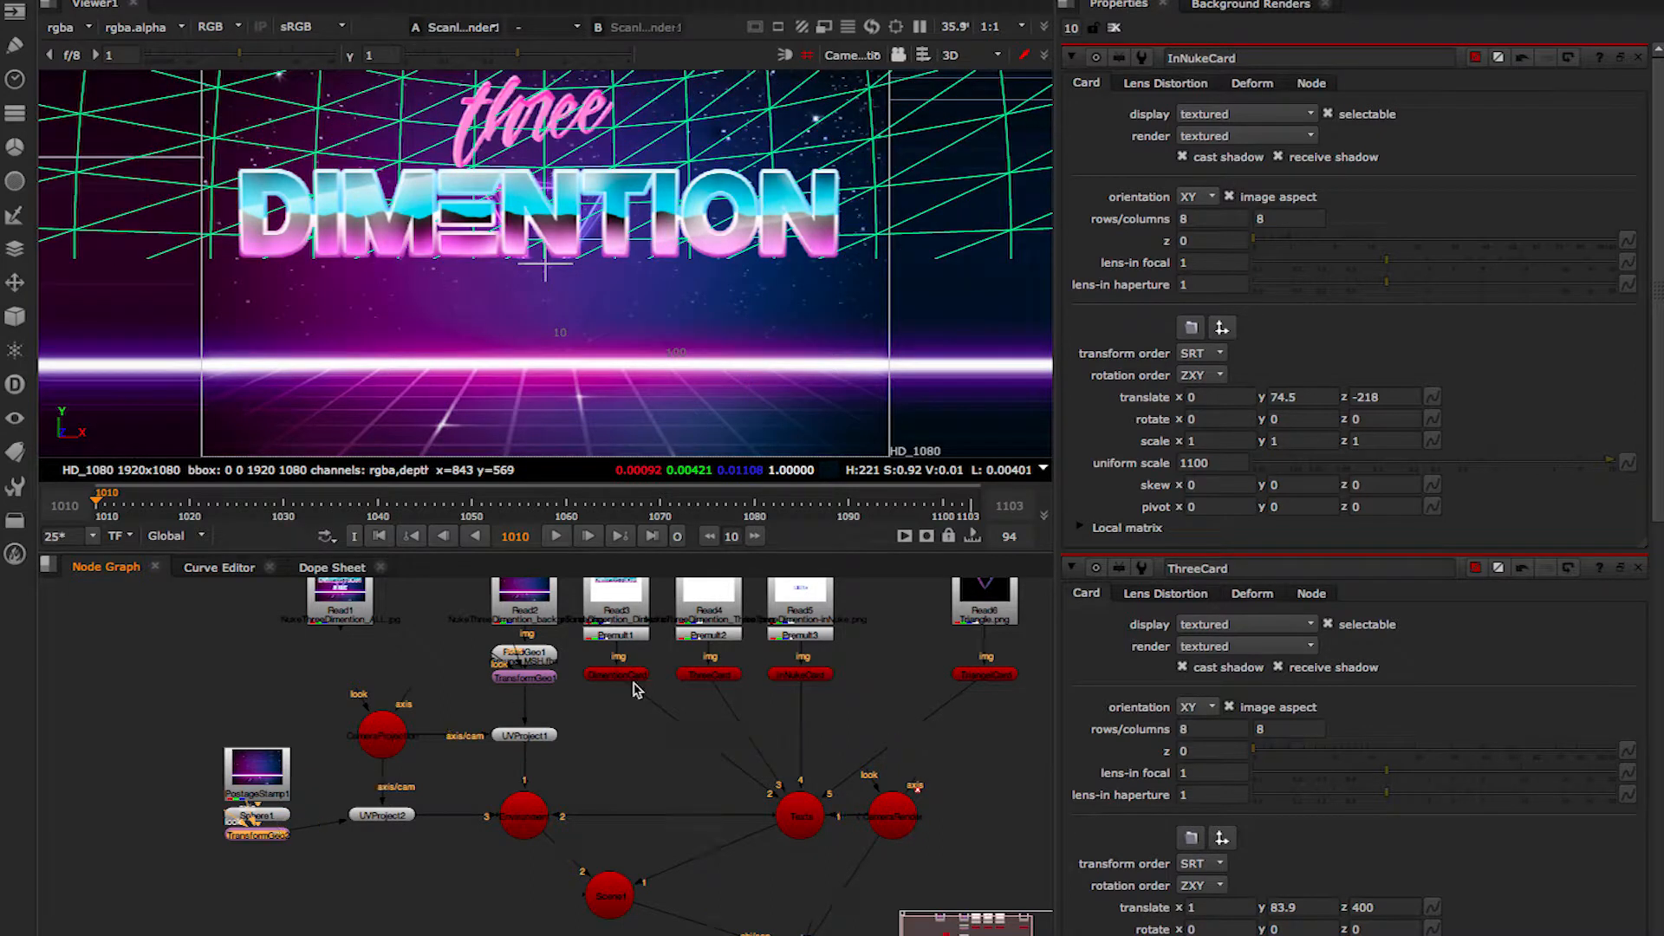
Display only the Environment scene and inspect its scaled geometry through the default camera.
drag(148, 497, 414, 492)
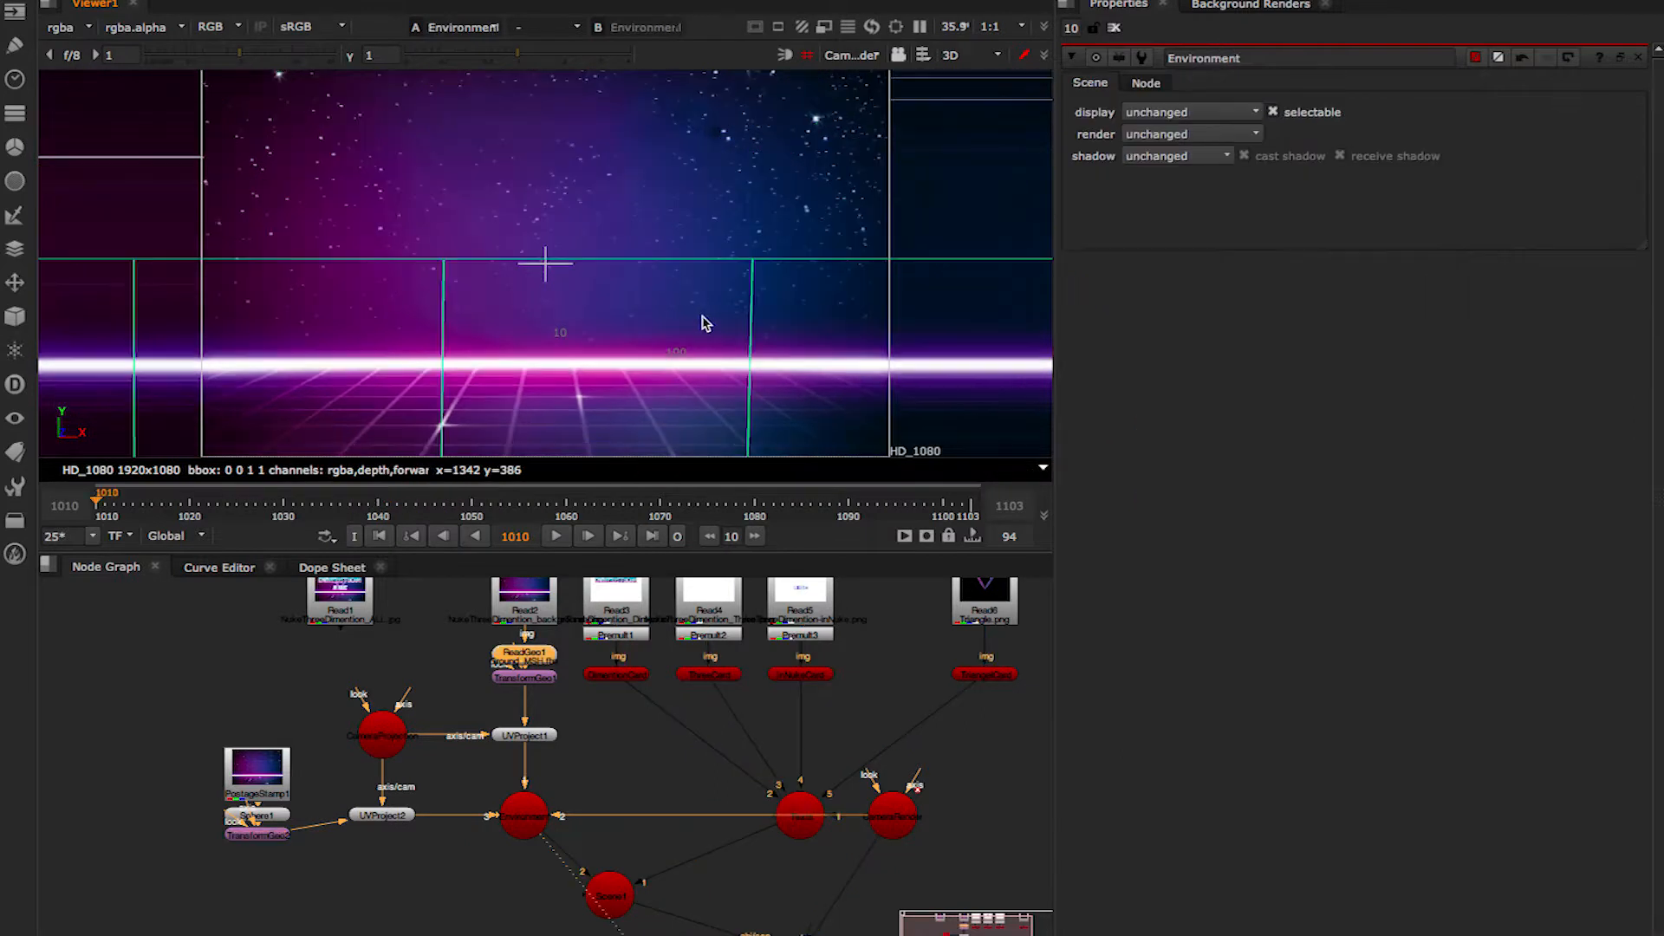
click(852, 55)
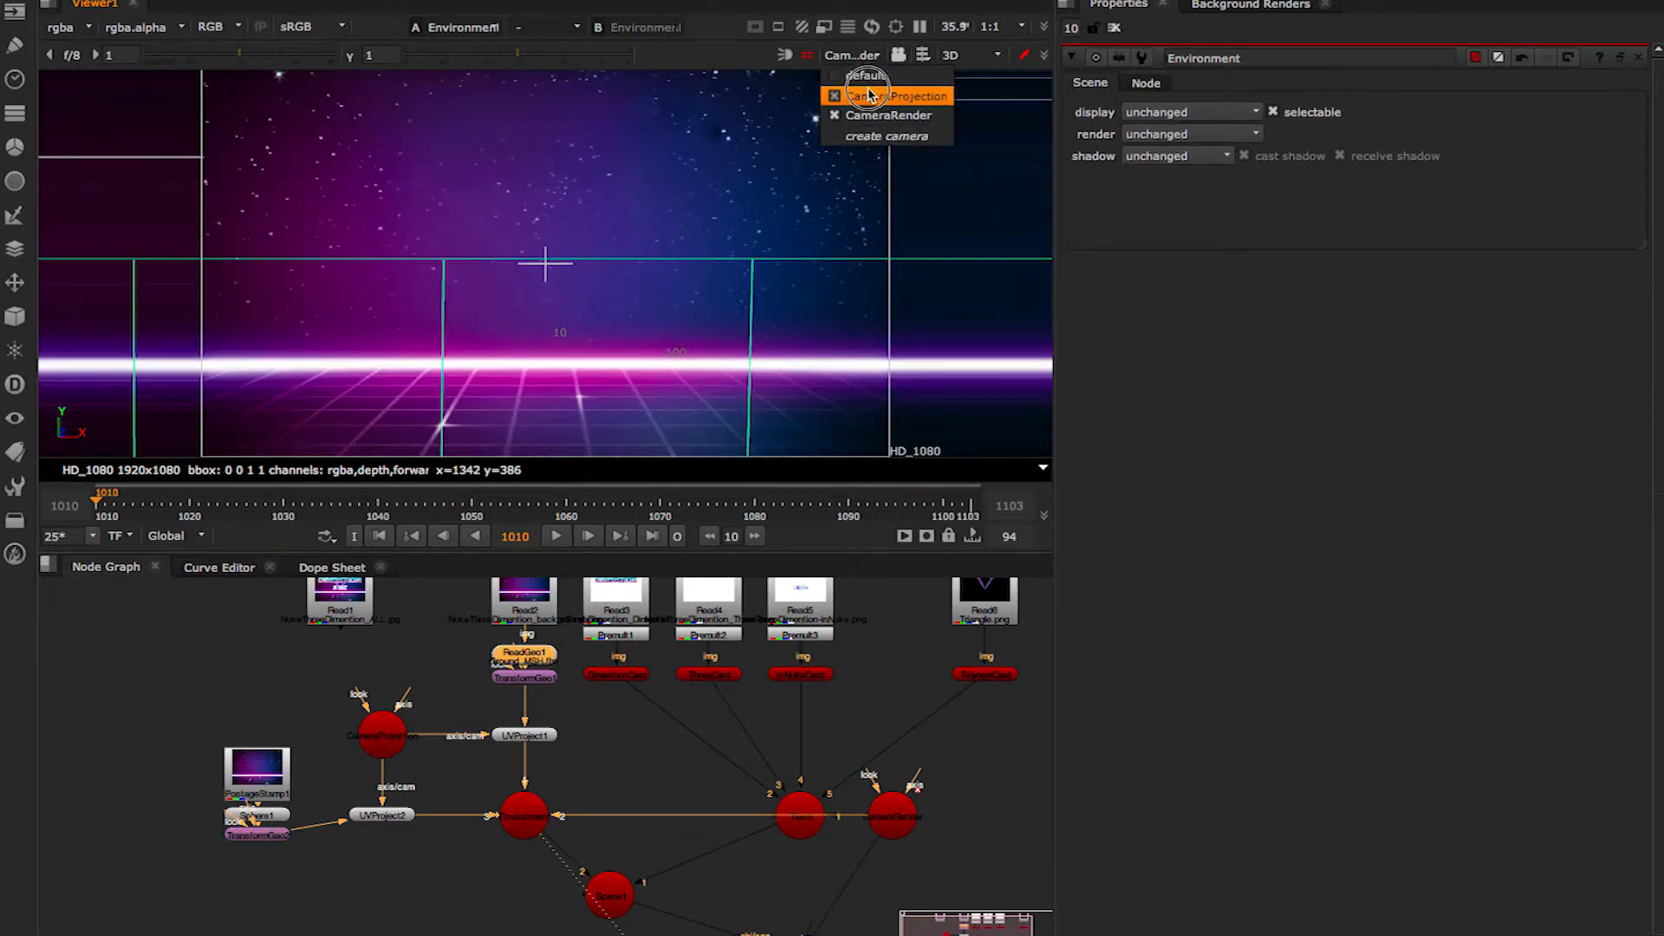
click(866, 78)
scroll(712, 376, down, 10)
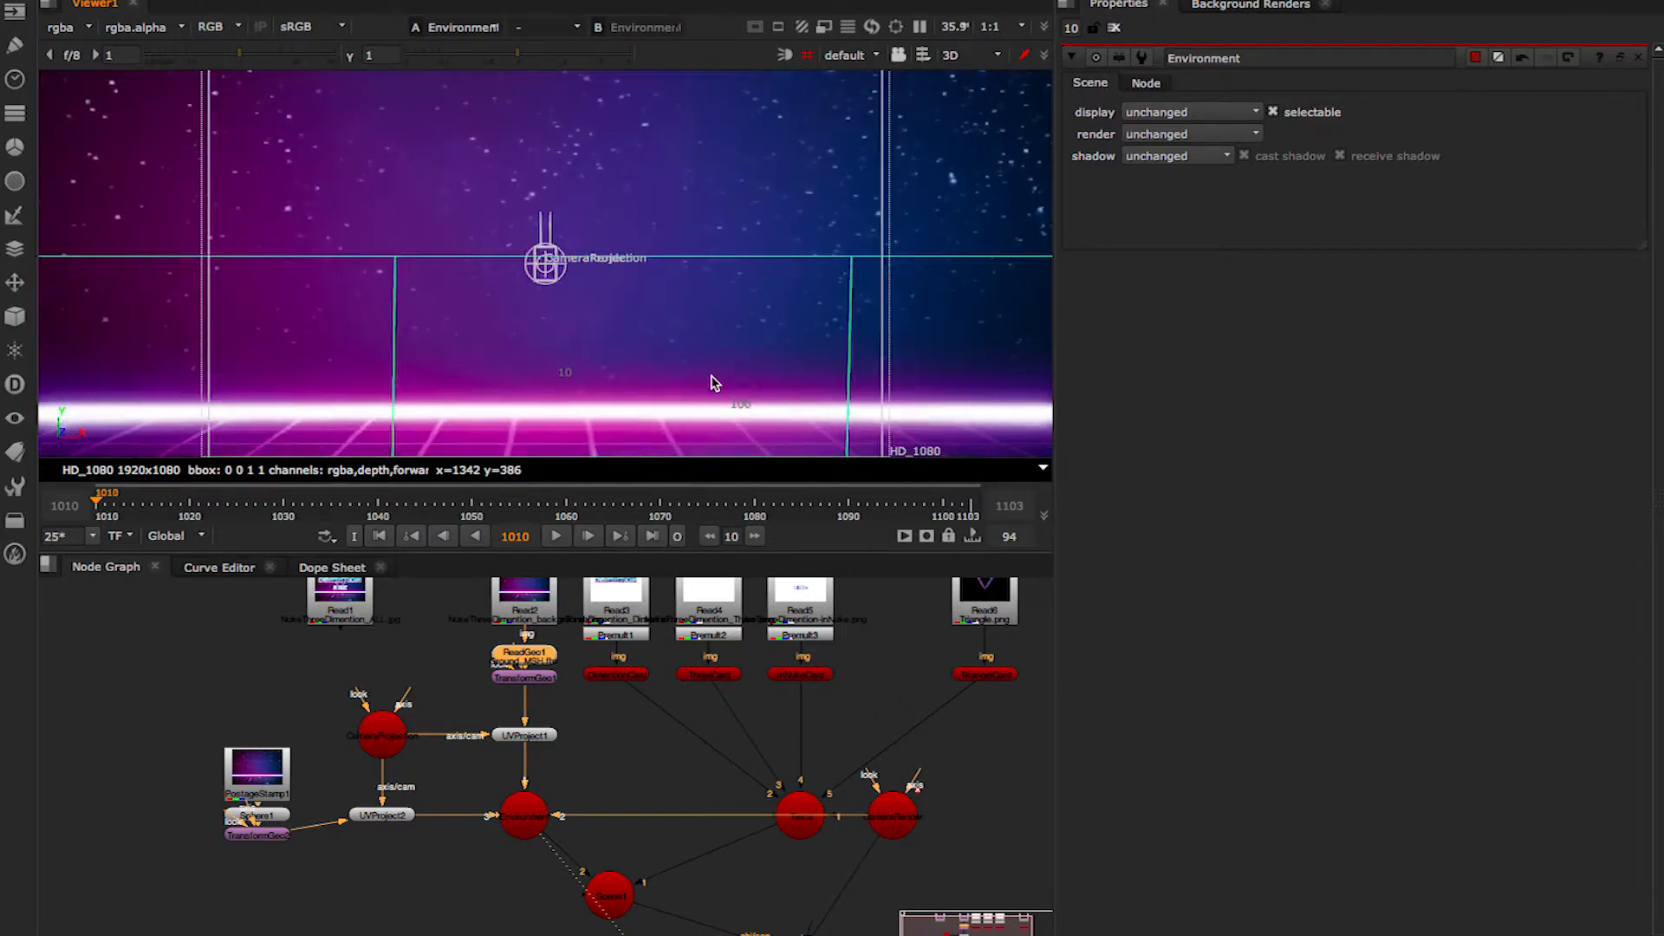
scroll(712, 378, down, 5)
scroll(711, 379, up, 2)
middle_drag(712, 376, 658, 326)
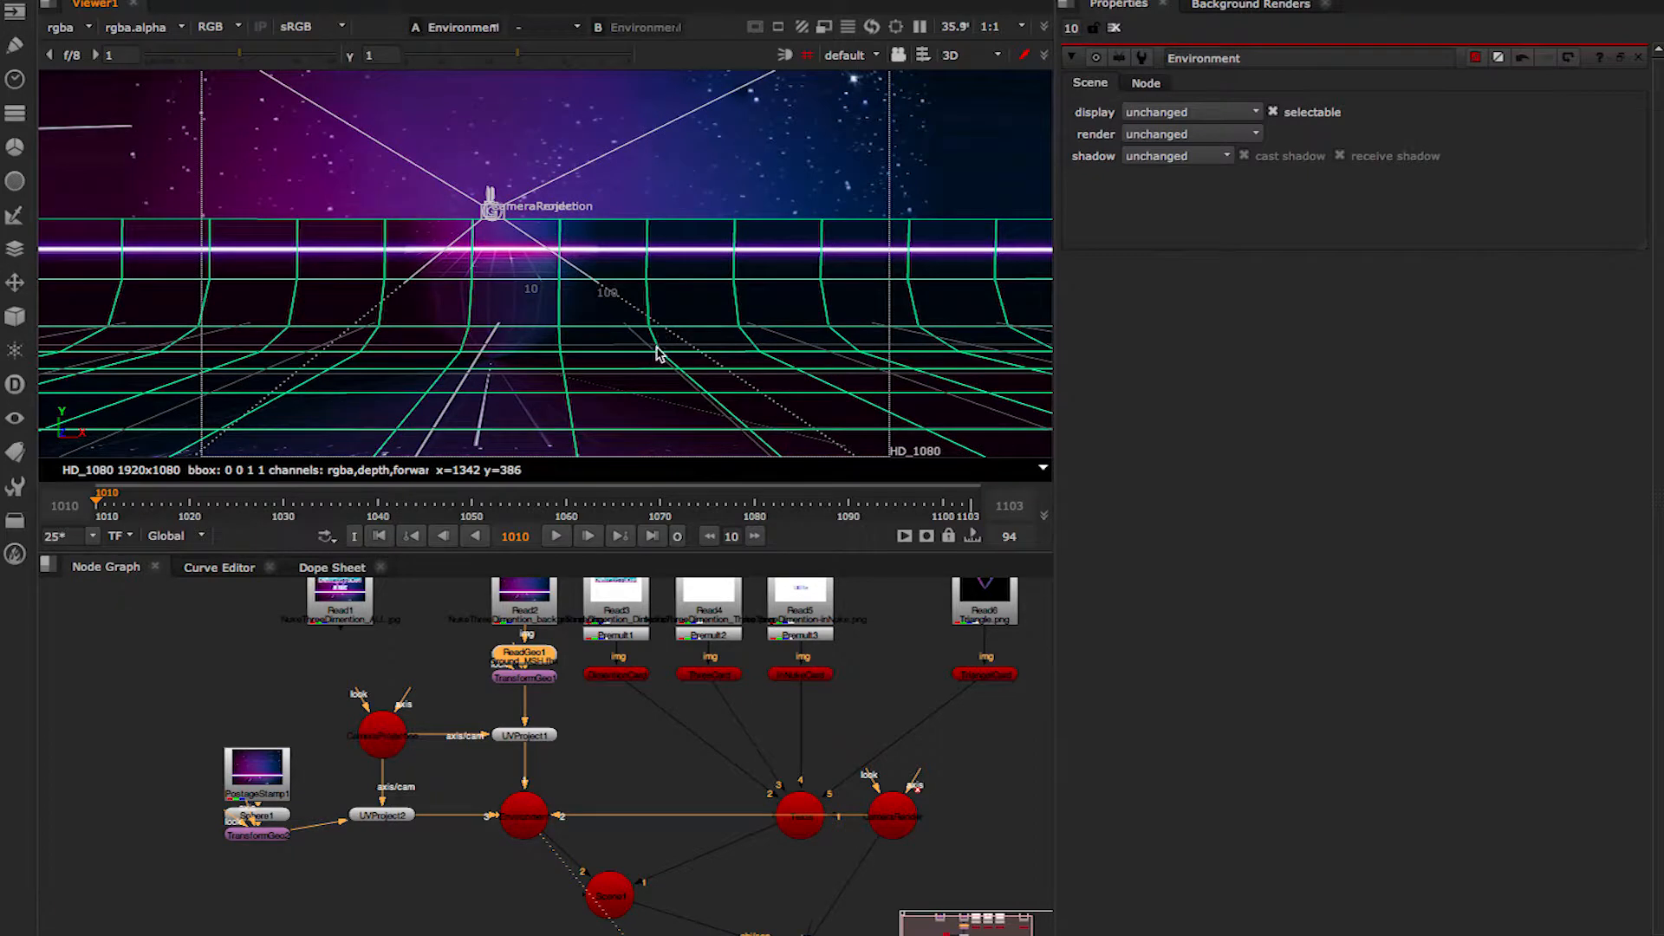
On the TransformGeo below ReadGeo1, set translate z to -227 and scale y to 0.2.
double_click(551, 678)
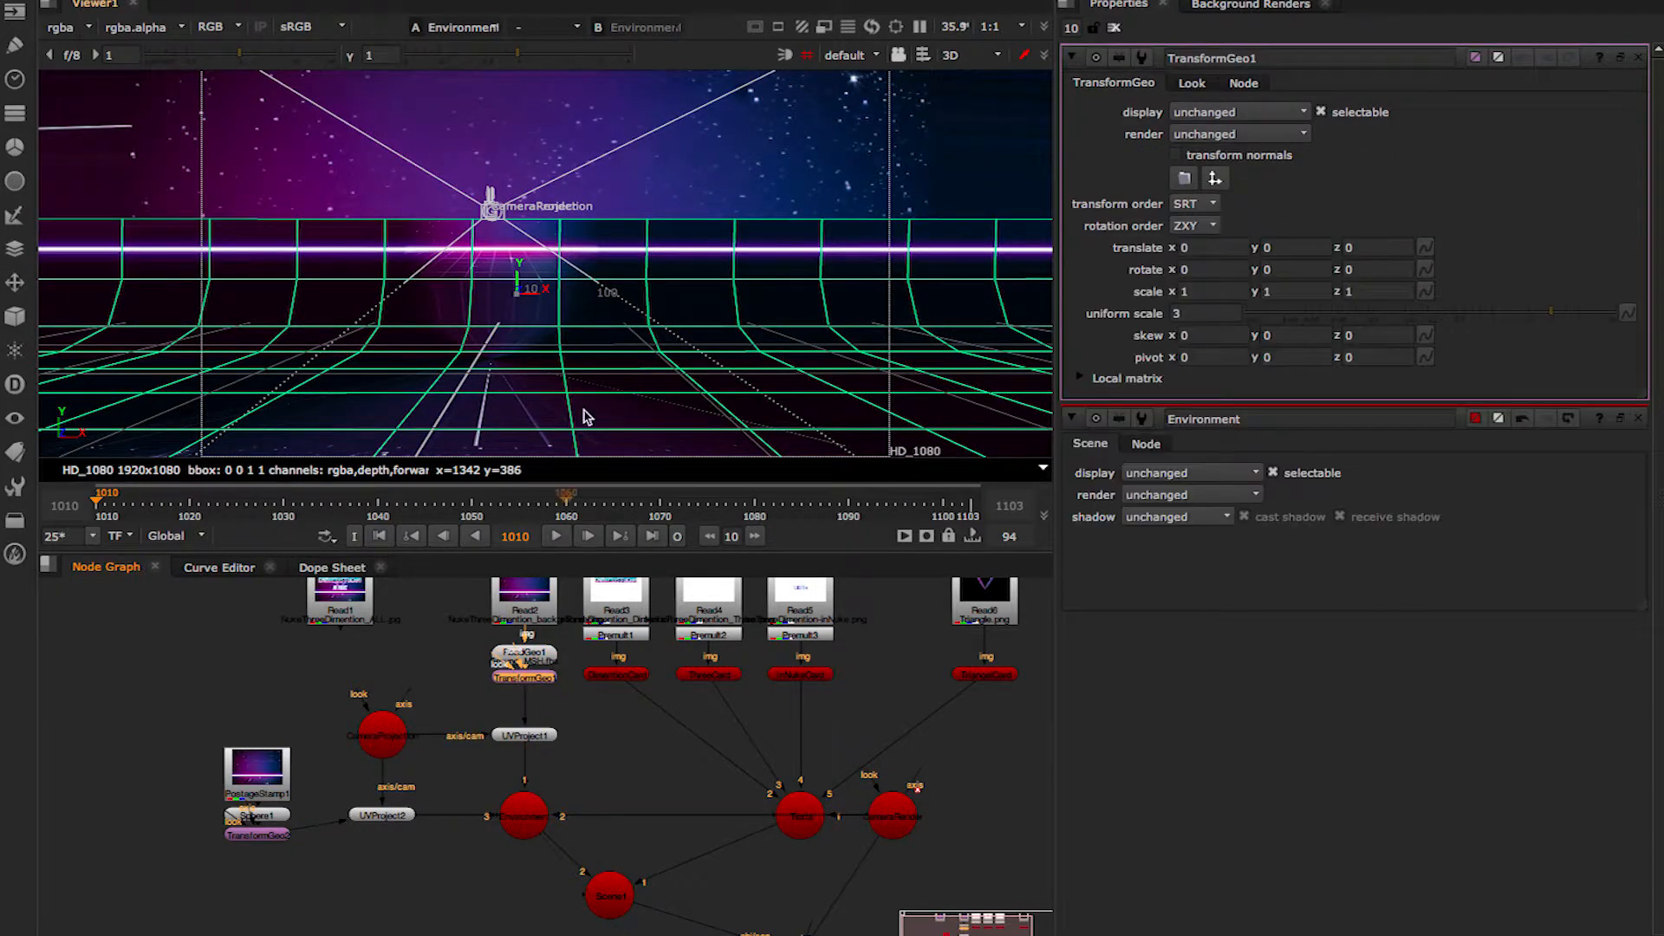
middle_drag(632, 327, 628, 314)
scroll(628, 313, up, 2)
scroll(628, 314, down, 3)
scroll(629, 320, down, 1)
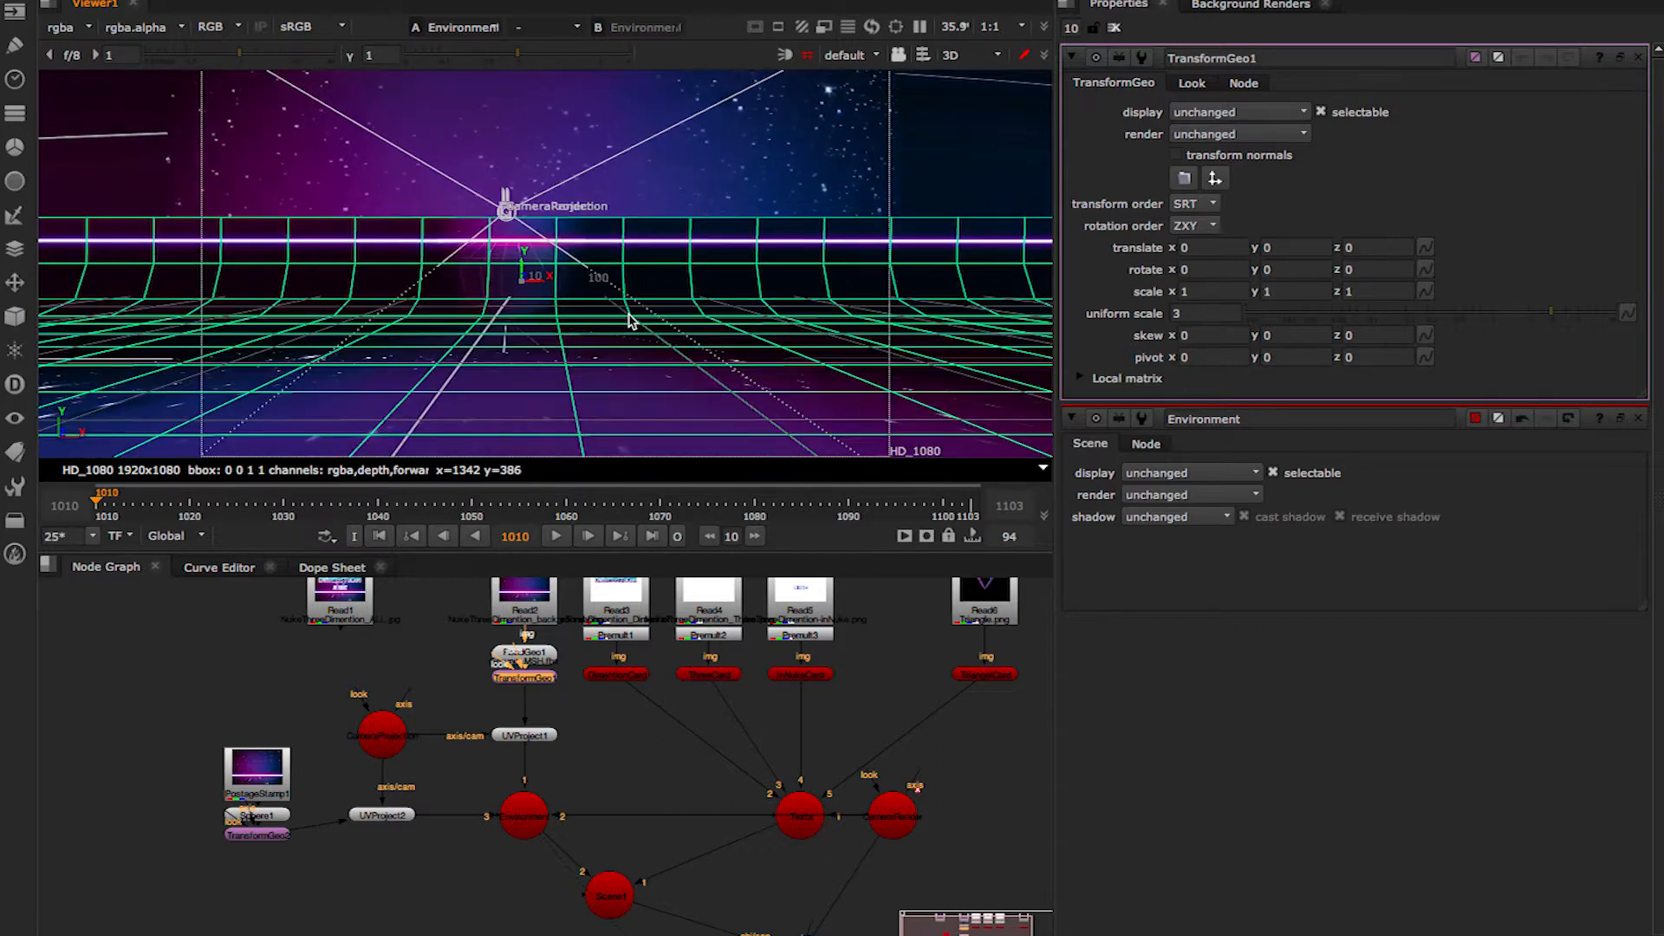
click(1348, 248)
scroll(1349, 247, down, 20)
shift+scroll(1349, 249, down, 20)
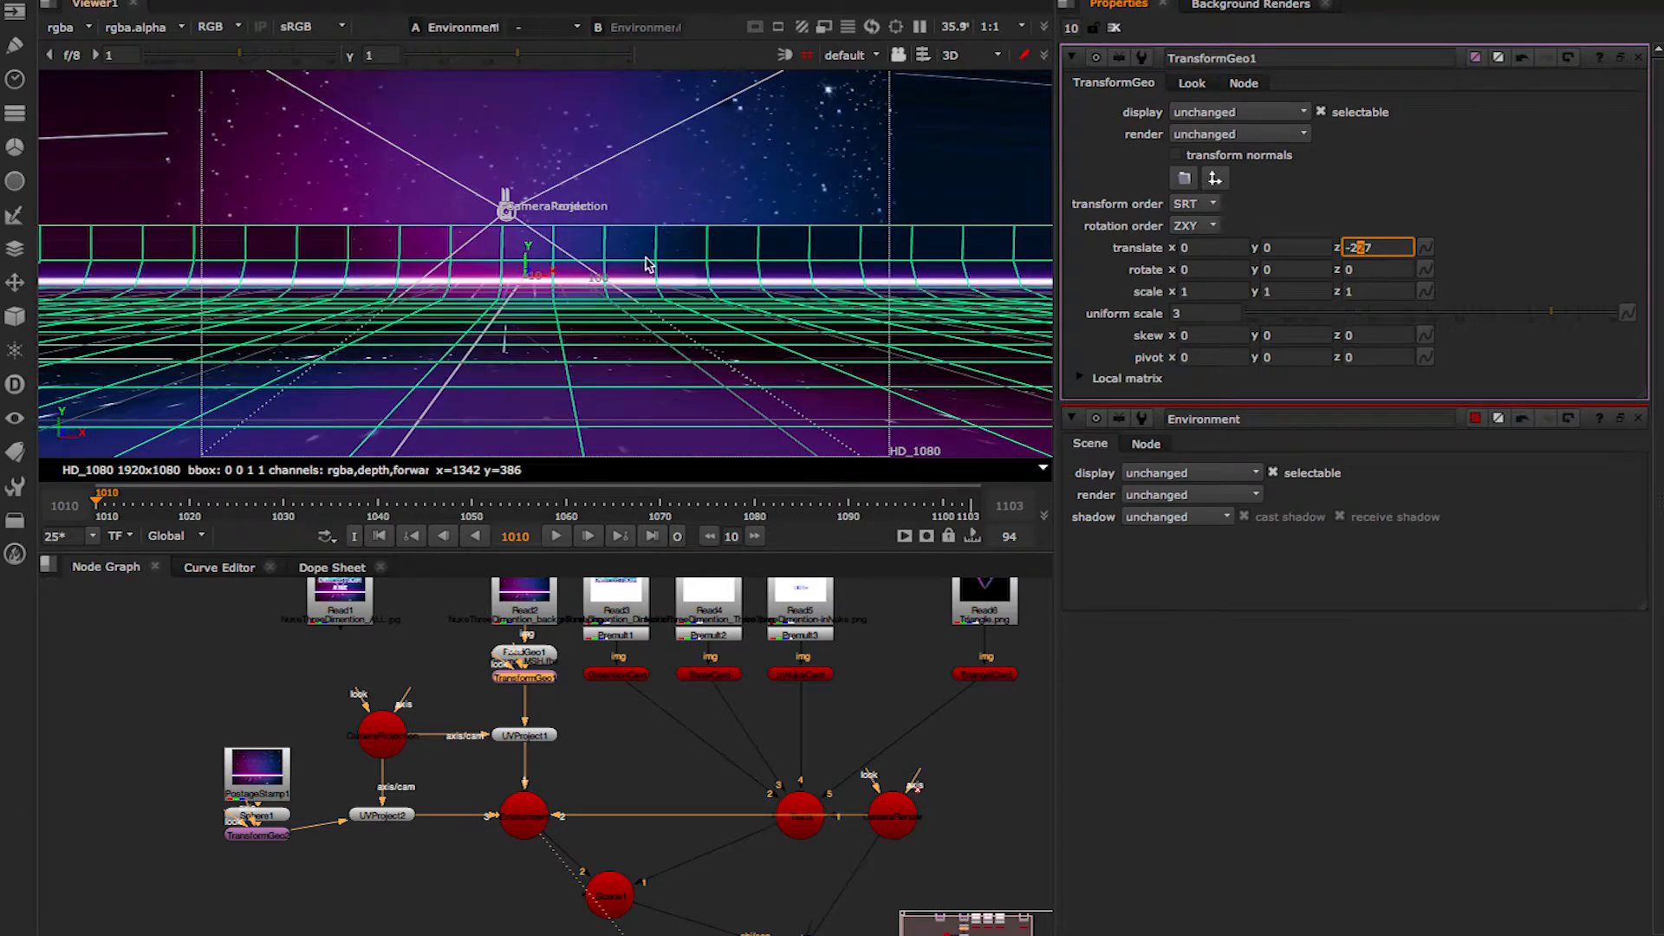
scroll(1265, 290, down, 8)
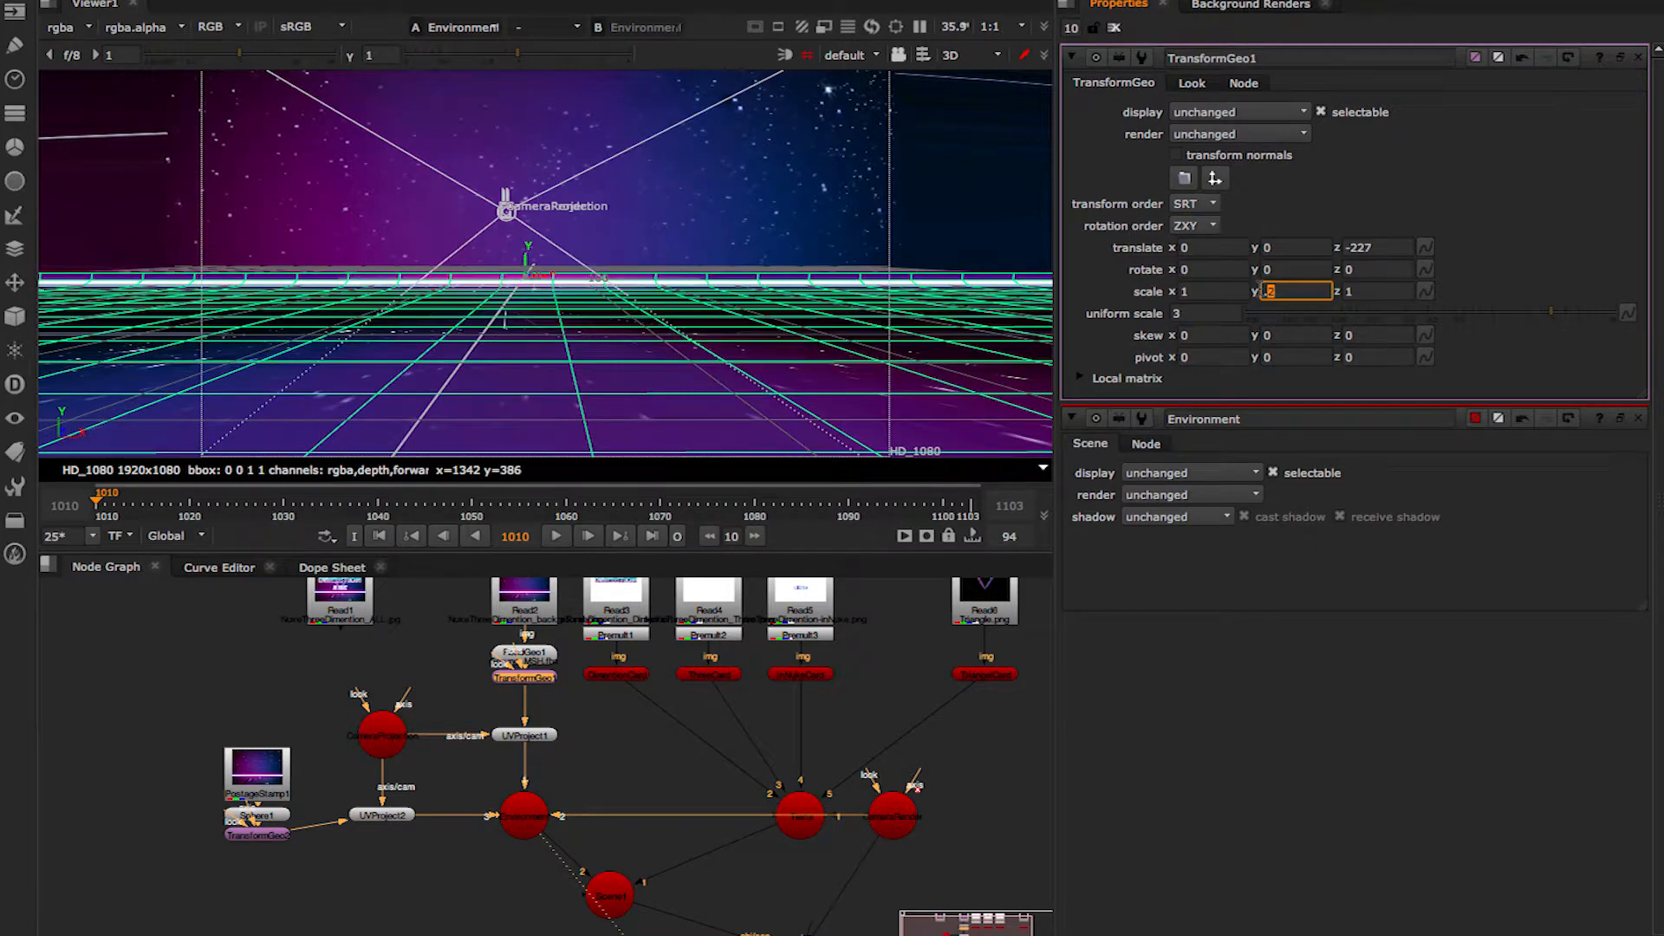
click(654, 210)
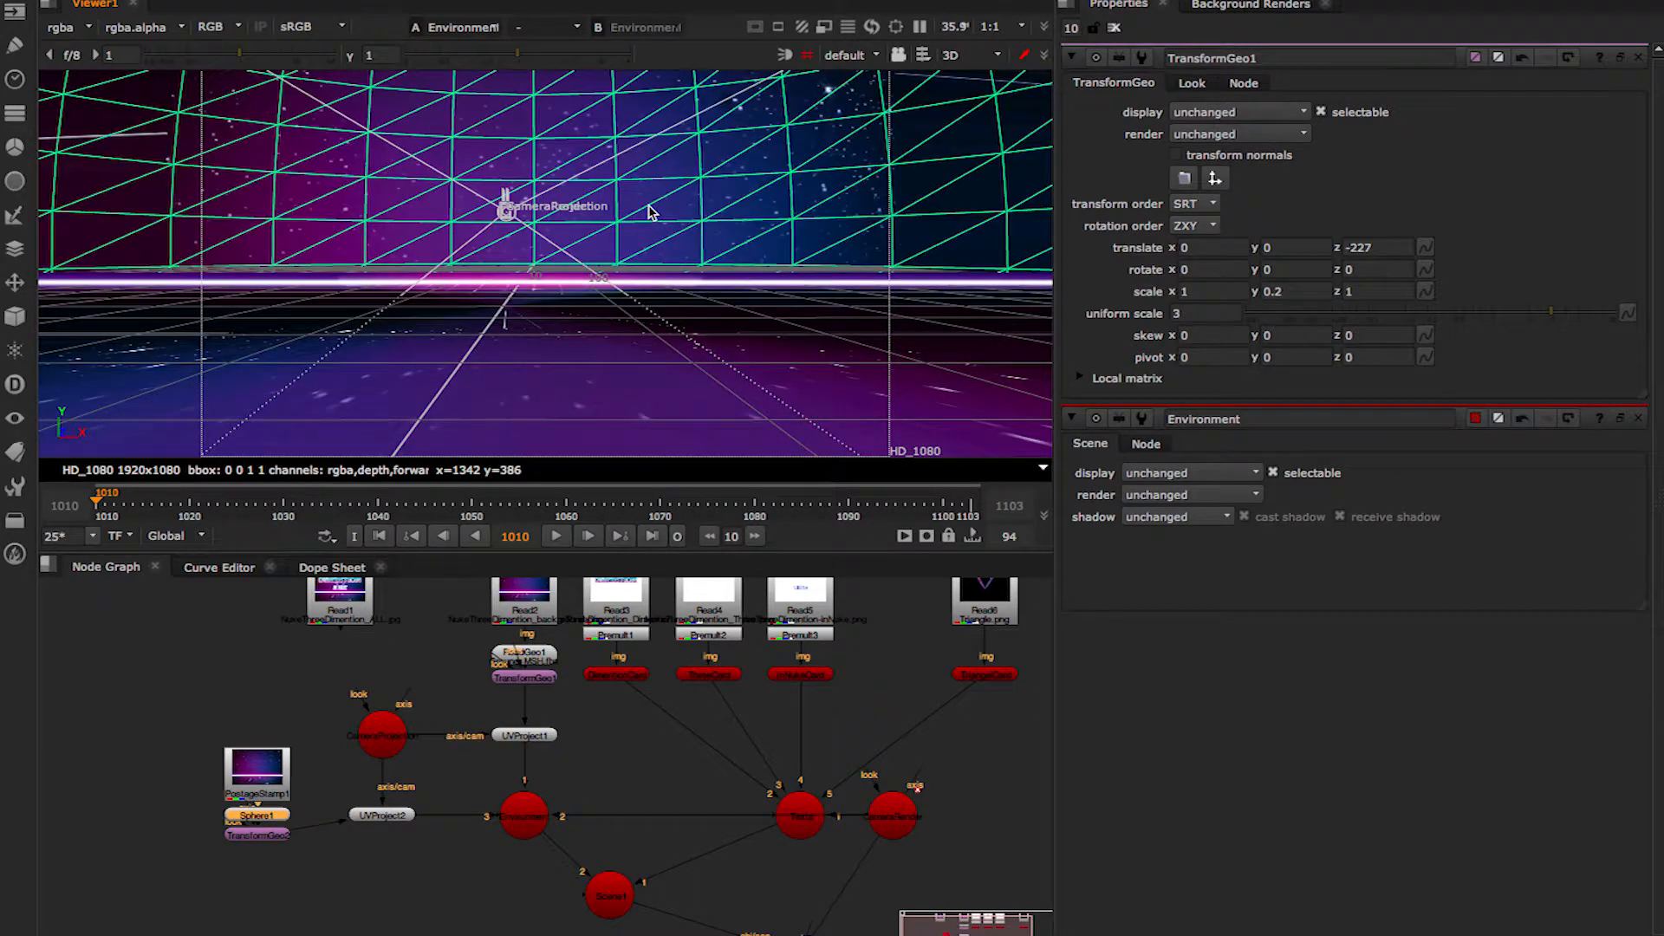
Look at Scene1 through CameraRender and scrub the timeline to frame 1056.
click(877, 55)
click(887, 116)
drag(153, 501, 769, 427)
double_click(610, 896)
drag(434, 501, 535, 455)
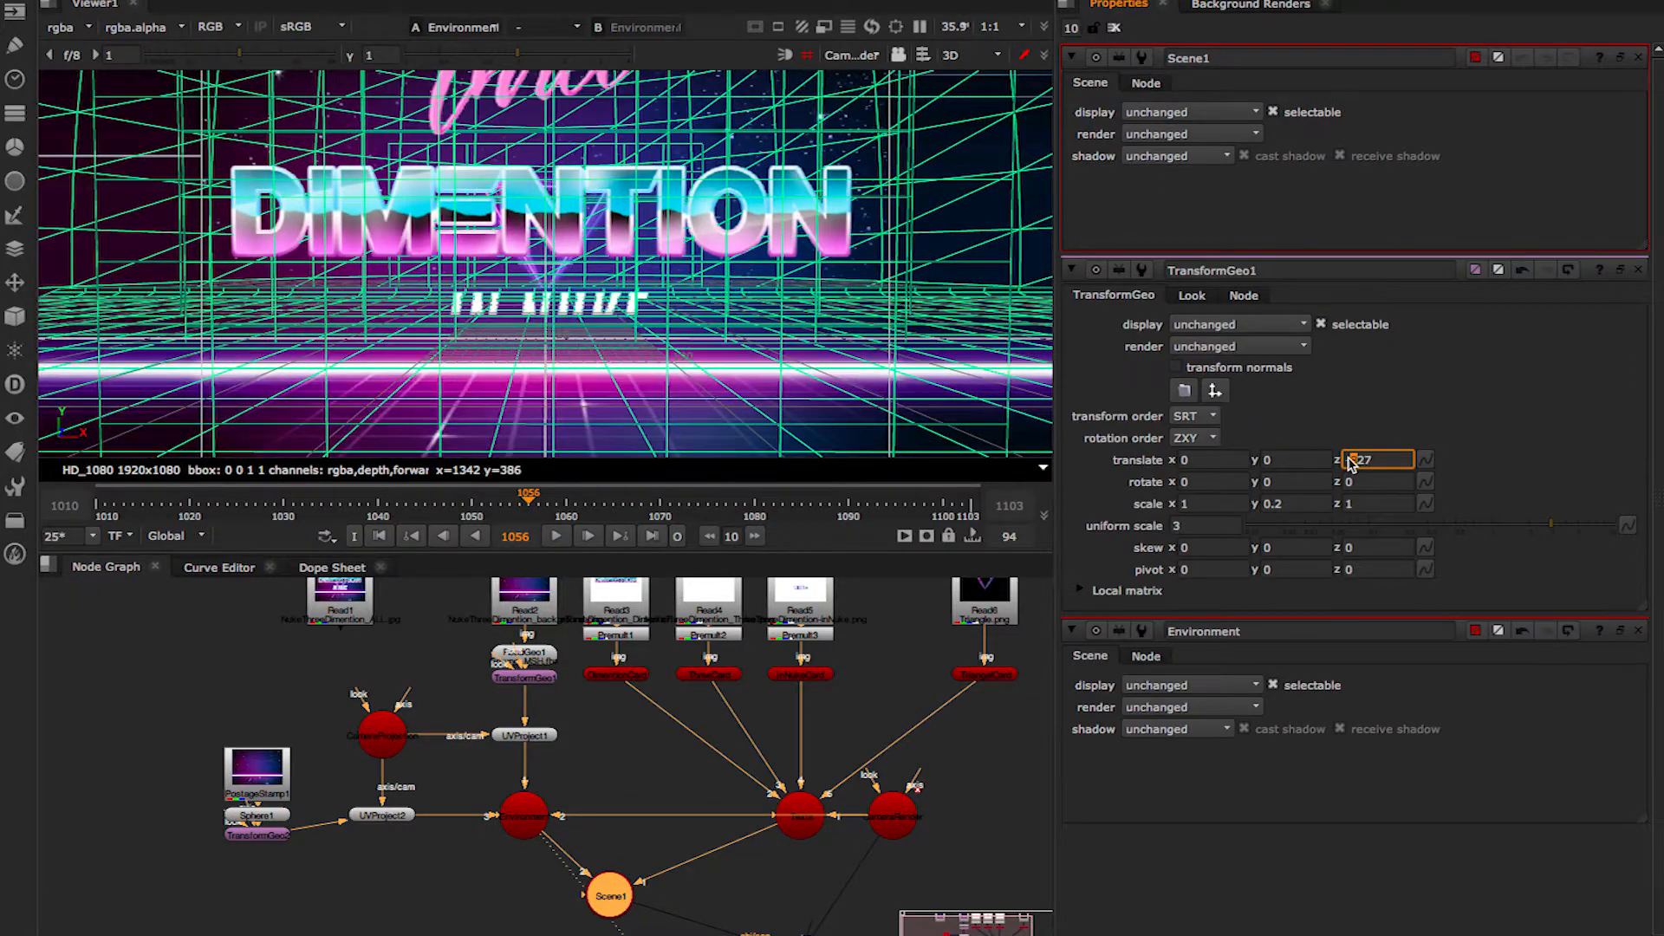
Bring the InNukeCard forward to translate z 118.
click(466, 624)
double_click(800, 673)
click(1359, 397)
scroll(1359, 397, up, 3)
Connect the ScanlineRender's bg to Read1 and its obj/scn to the Texts scene, and show its output in 2D.
drag(754, 932, 341, 617)
middle_drag(765, 900, 719, 789)
drag(741, 856, 753, 744)
double_click(752, 879)
key(1)
key(Tab)
Set the InNukeCard's uniform scale to 500 and play the ScanlineRender fed by Scene1 without a bg input.
double_click(752, 601)
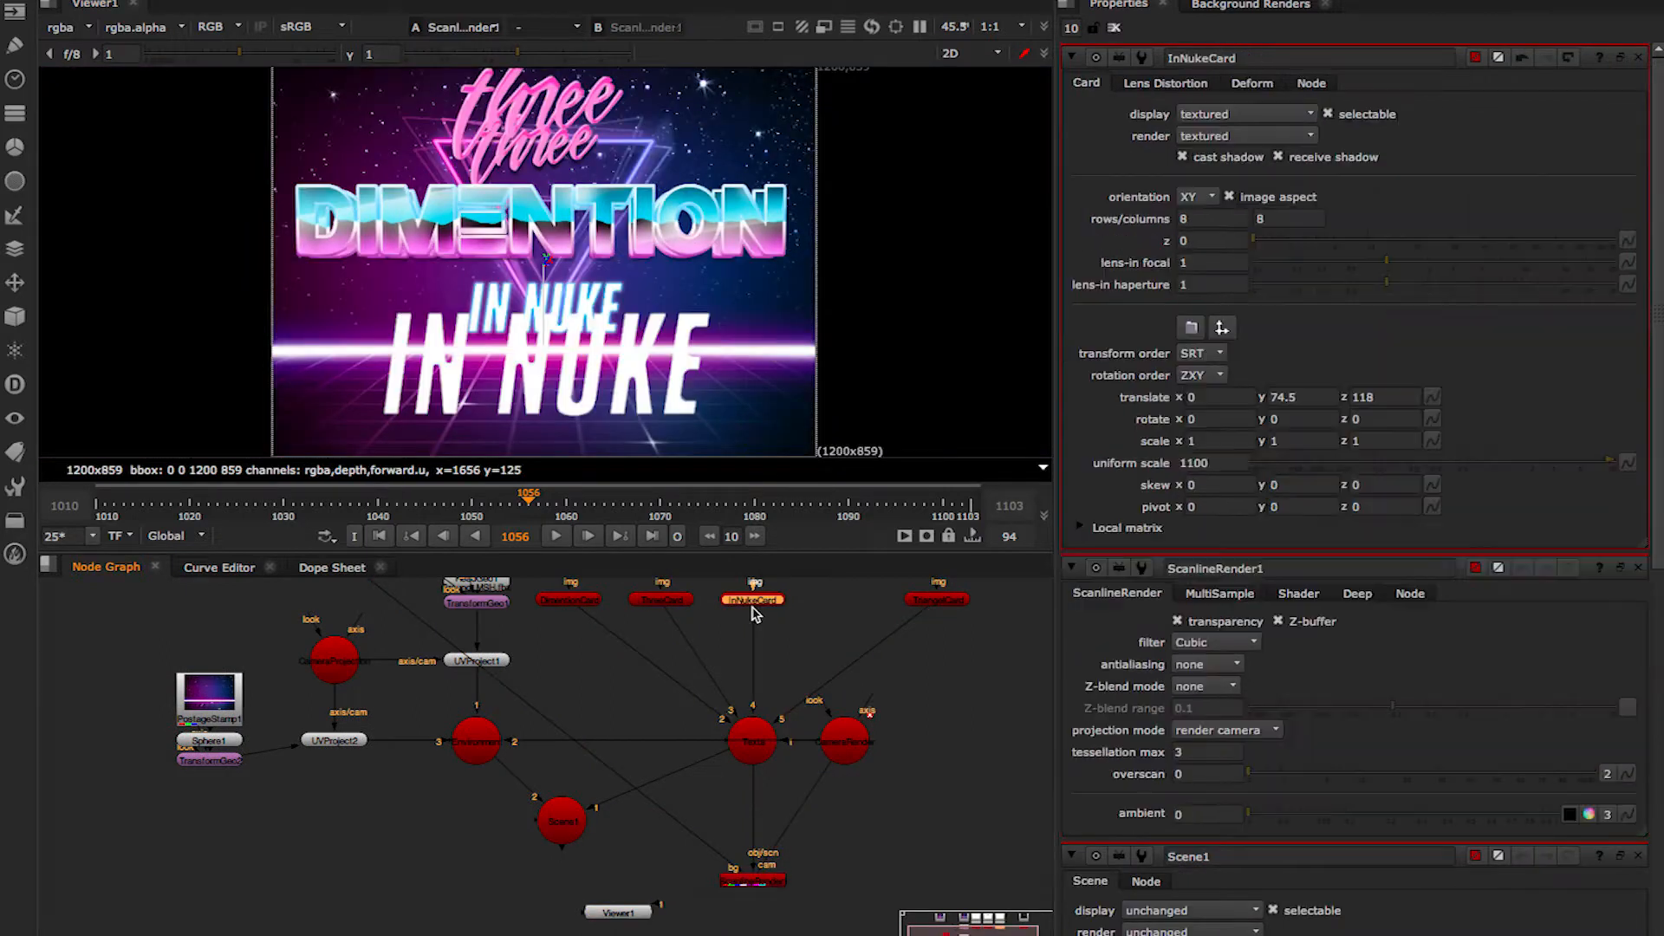
key(Return)
click(557, 536)
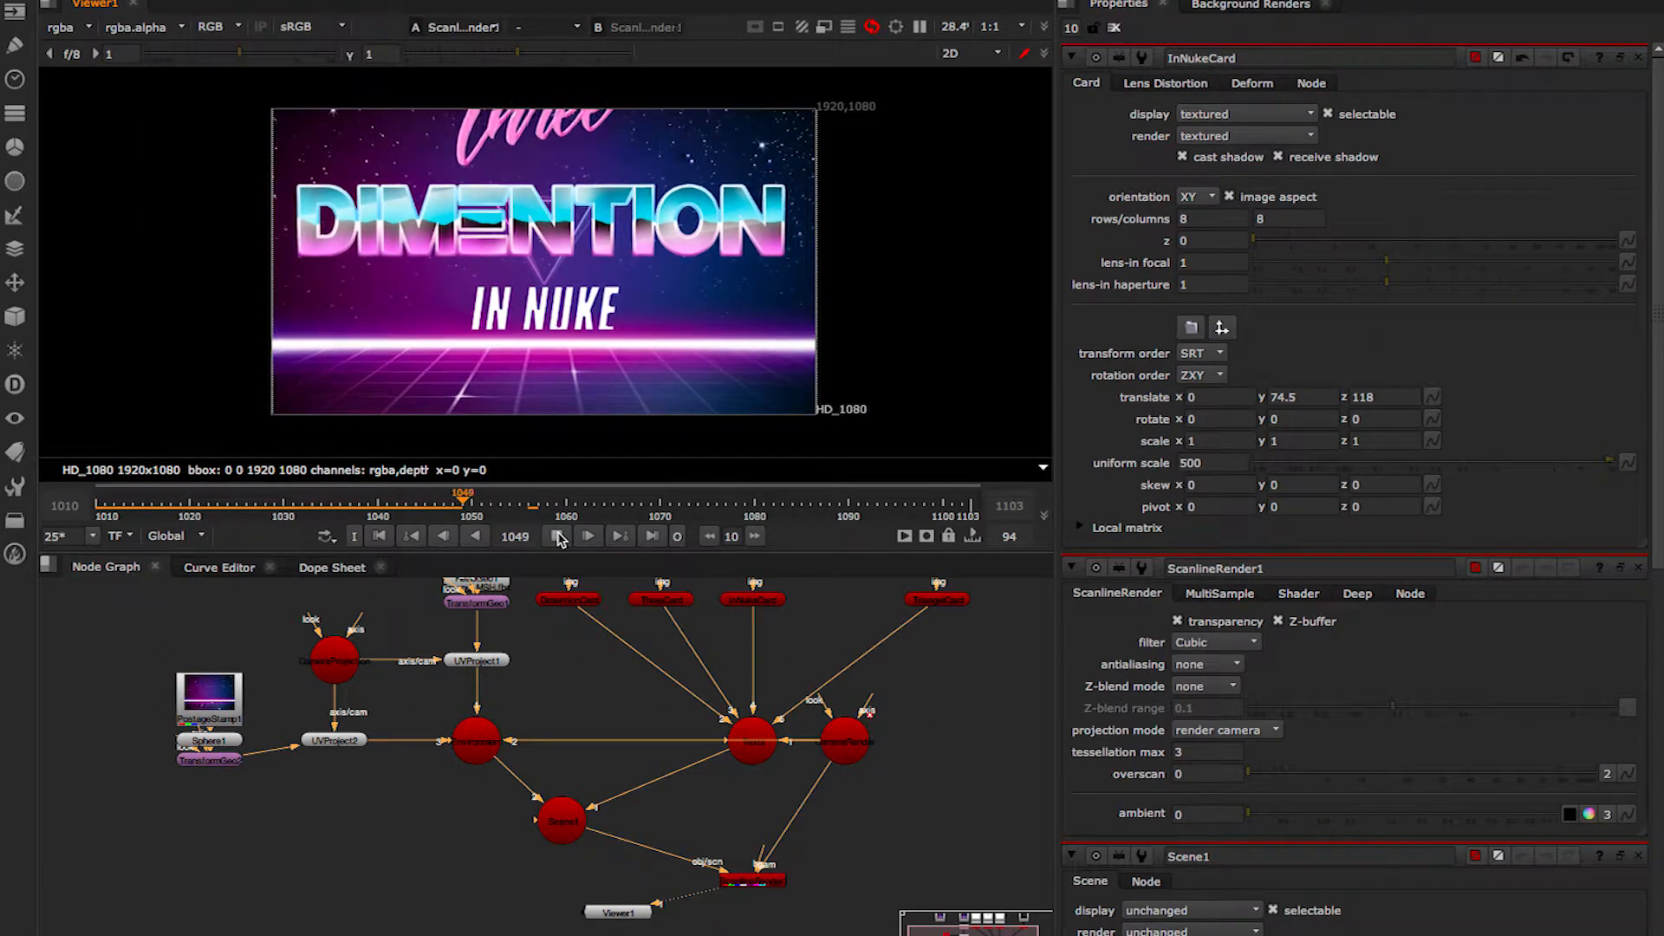
click(559, 536)
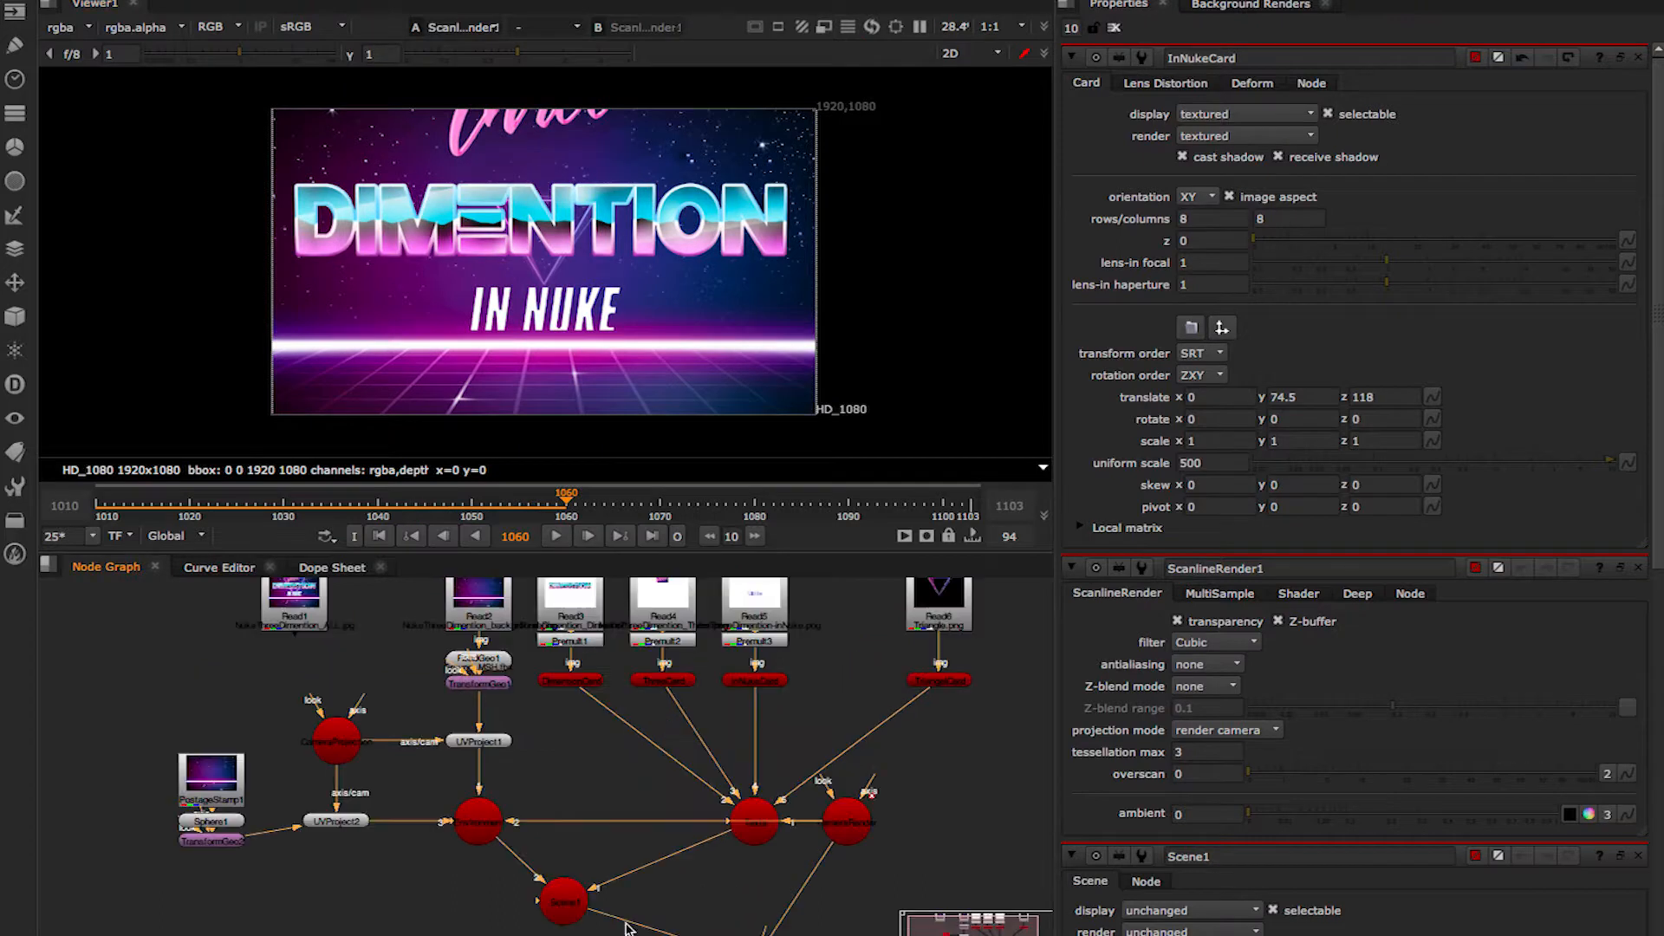
Set the TriangelCard's uniform scale to 1500 against the Read1 background and reconnect the ScanlineRender to Scene1.
drag(625, 925, 297, 606)
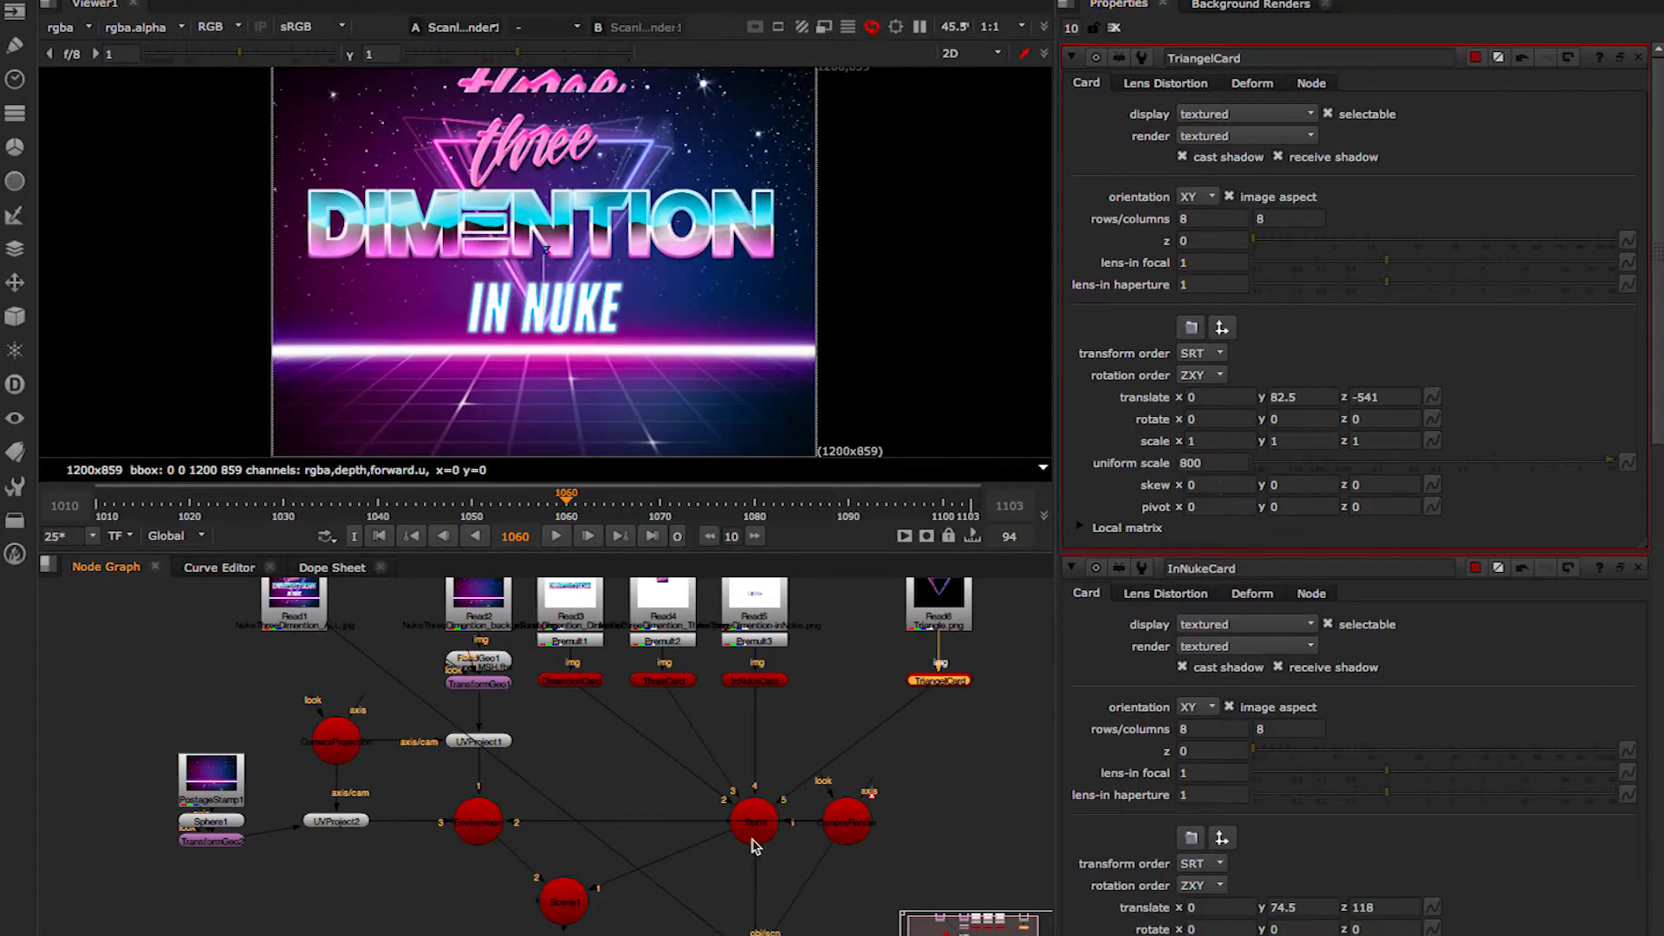
drag(762, 924, 564, 902)
drag(295, 606, 288, 607)
On the TransformGeo below ReadGeo1, set translate z to -427 and rotate x to 7.
key(Tab)
ctrl+drag(835, 299, 737, 281)
double_click(478, 683)
click(1352, 249)
key(Down)
key(Down)
click(1189, 270)
text(7)
key(Tab)
Play the rendered animation from its first frame to review the camera move.
click(381, 536)
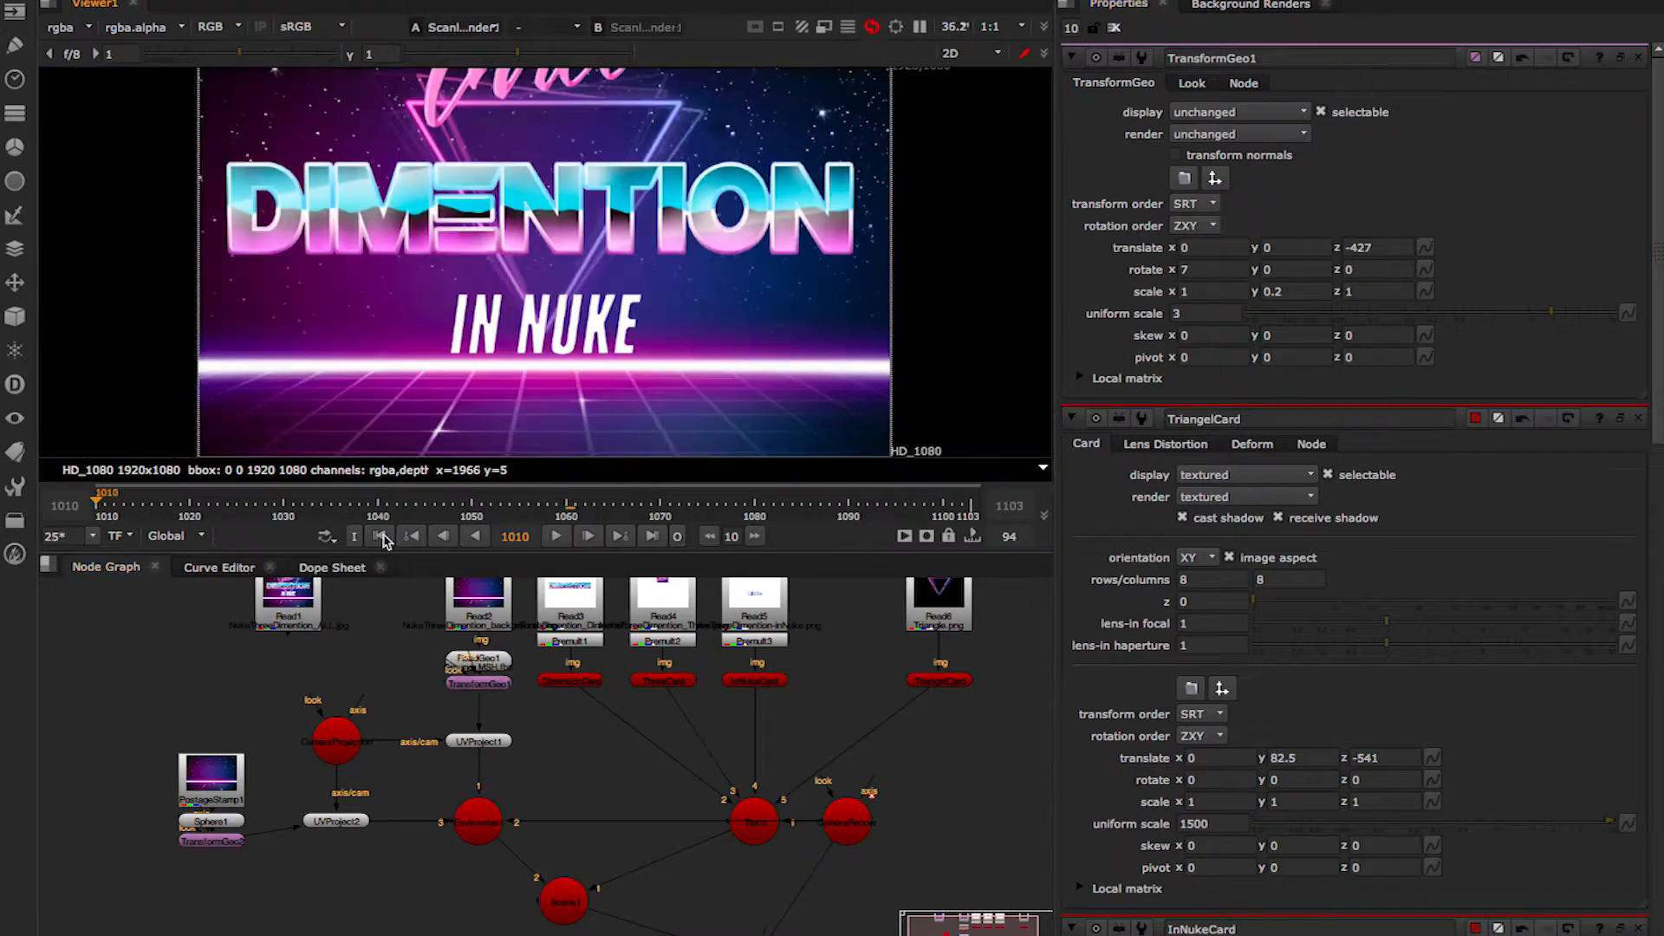
click(559, 536)
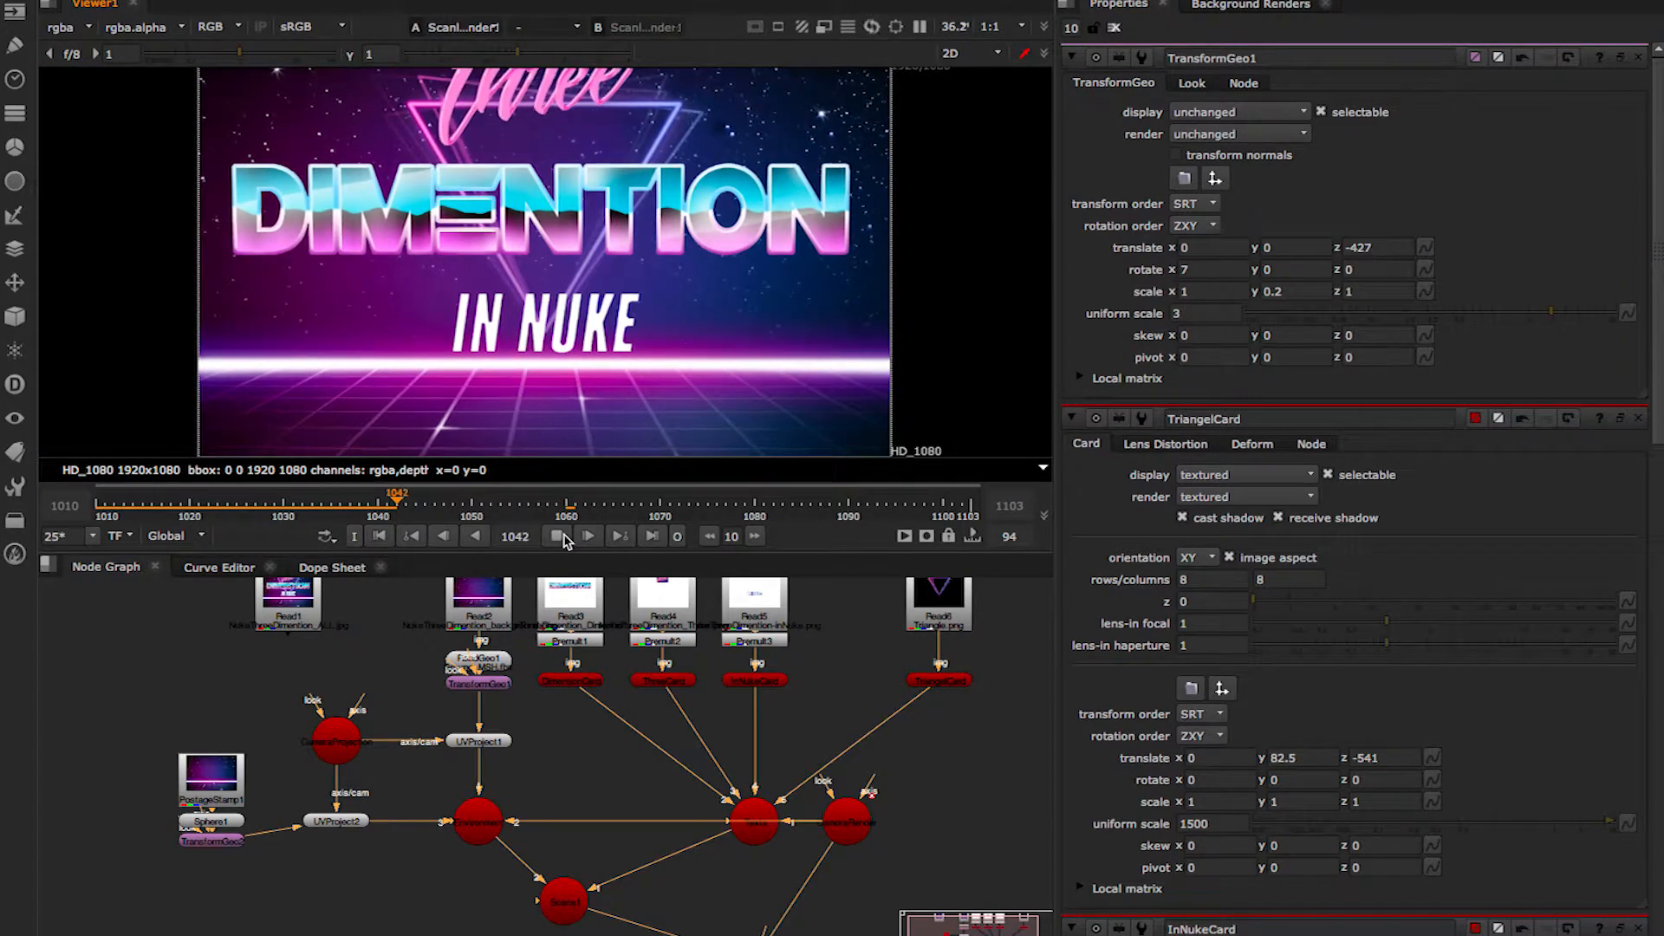
click(847, 829)
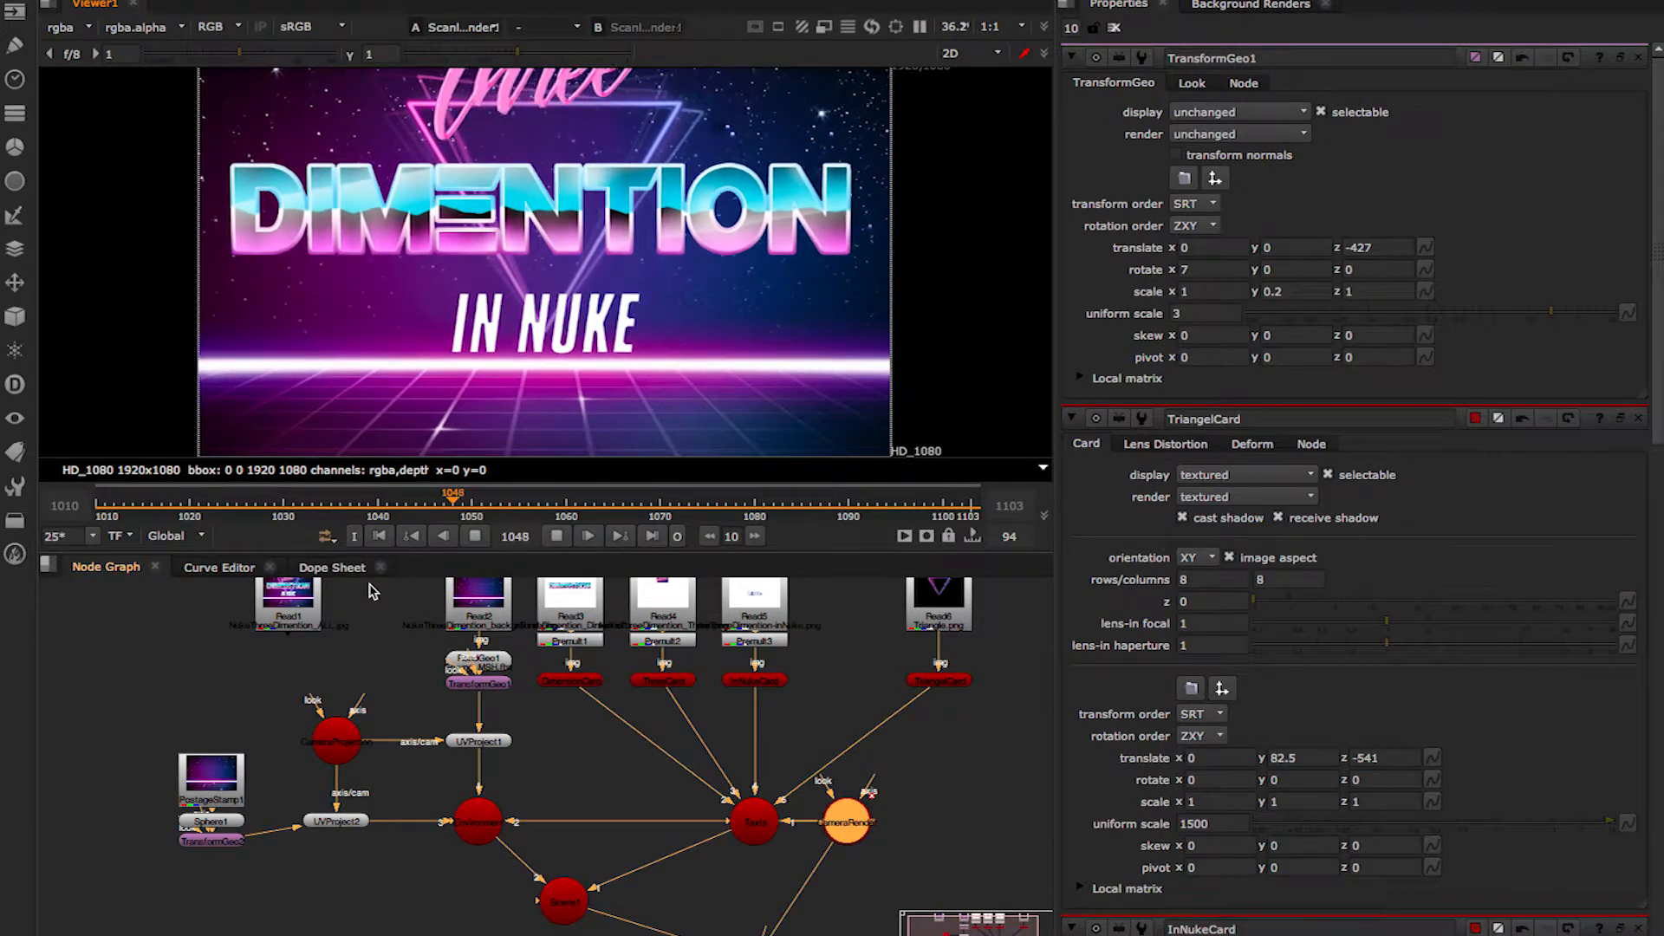
Set the project's frame range to start at 1013 and stop playback.
click(343, 687)
key(s)
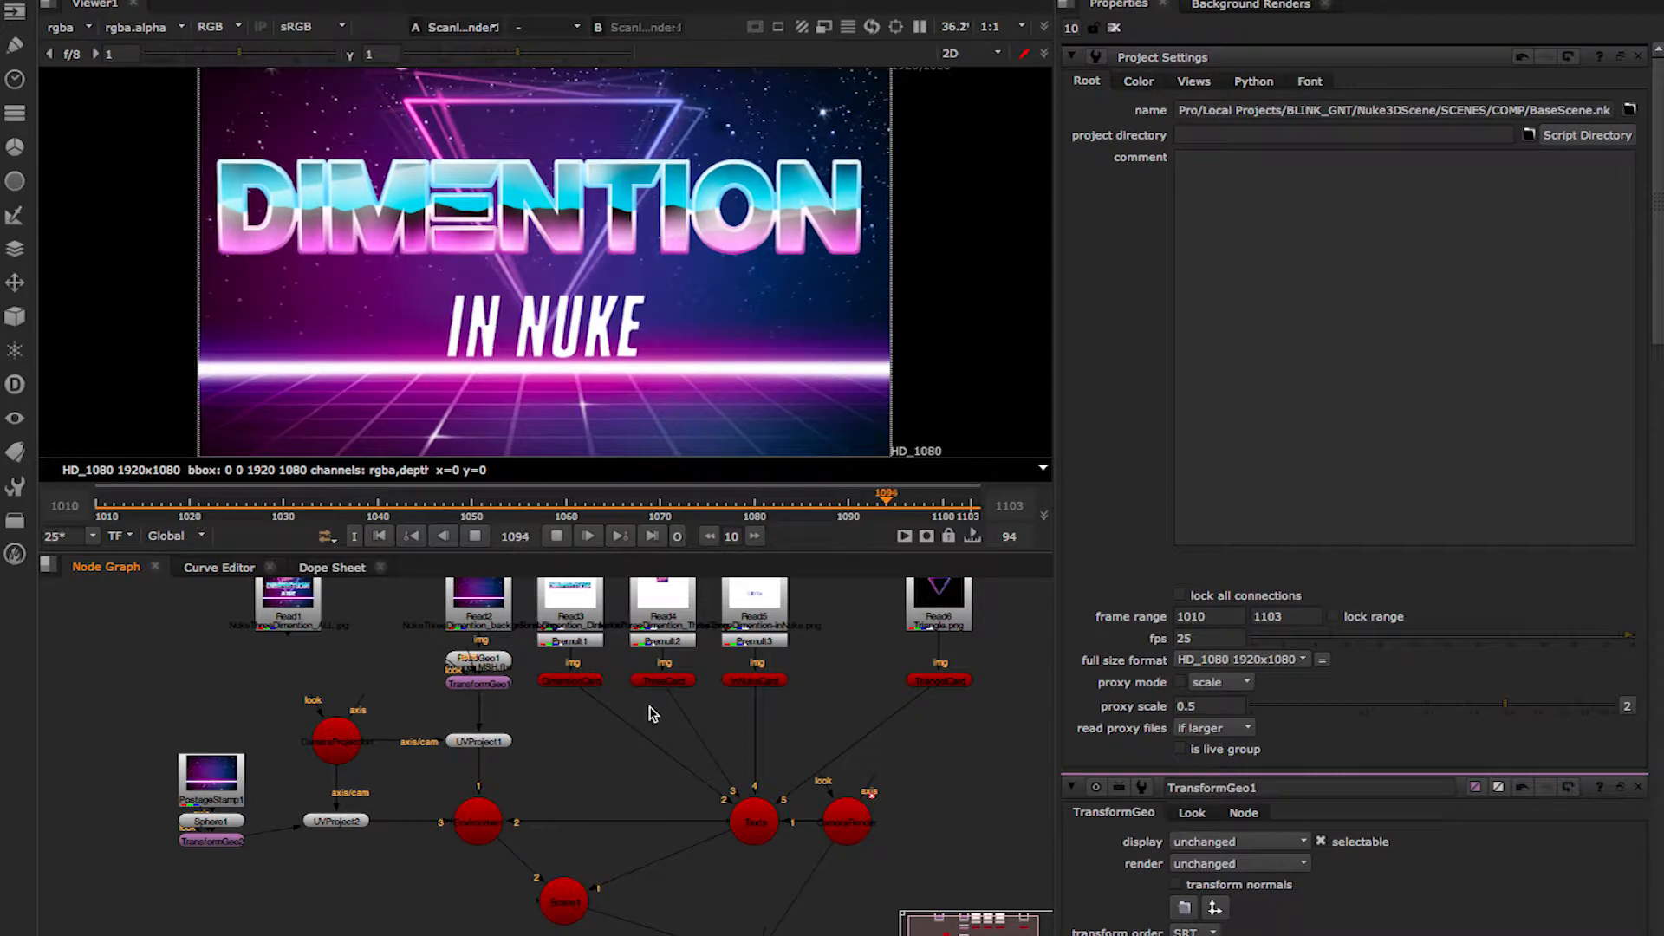
click(1233, 616)
key(BackSpace)
key(BackSpace)
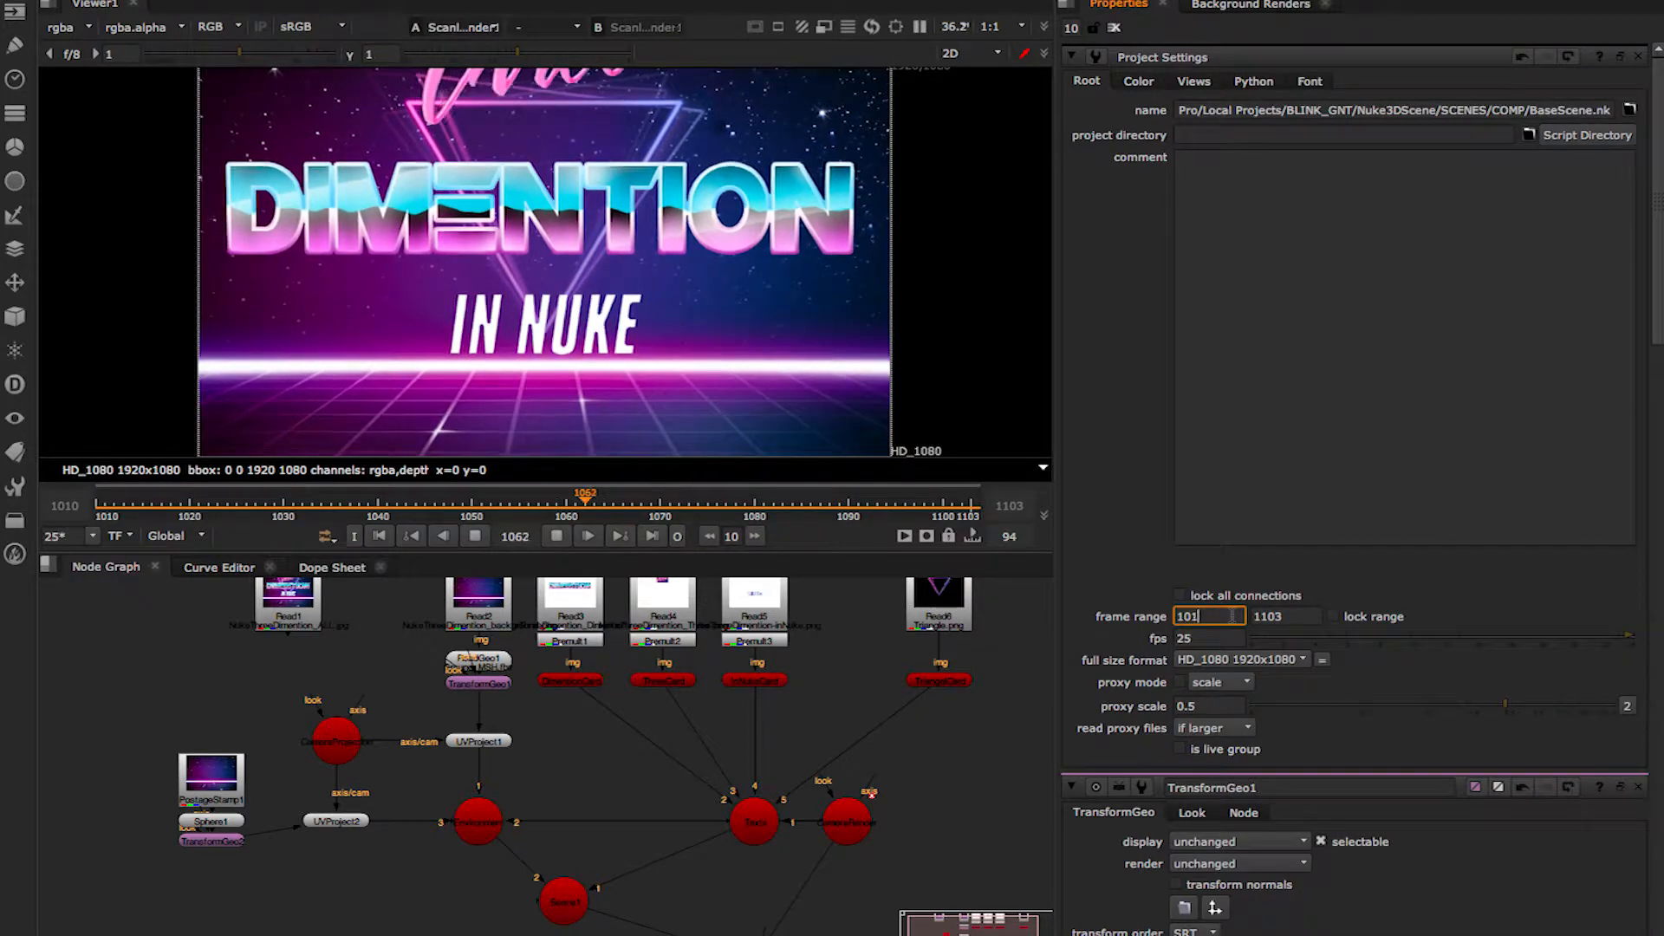
text(13)
key(Return)
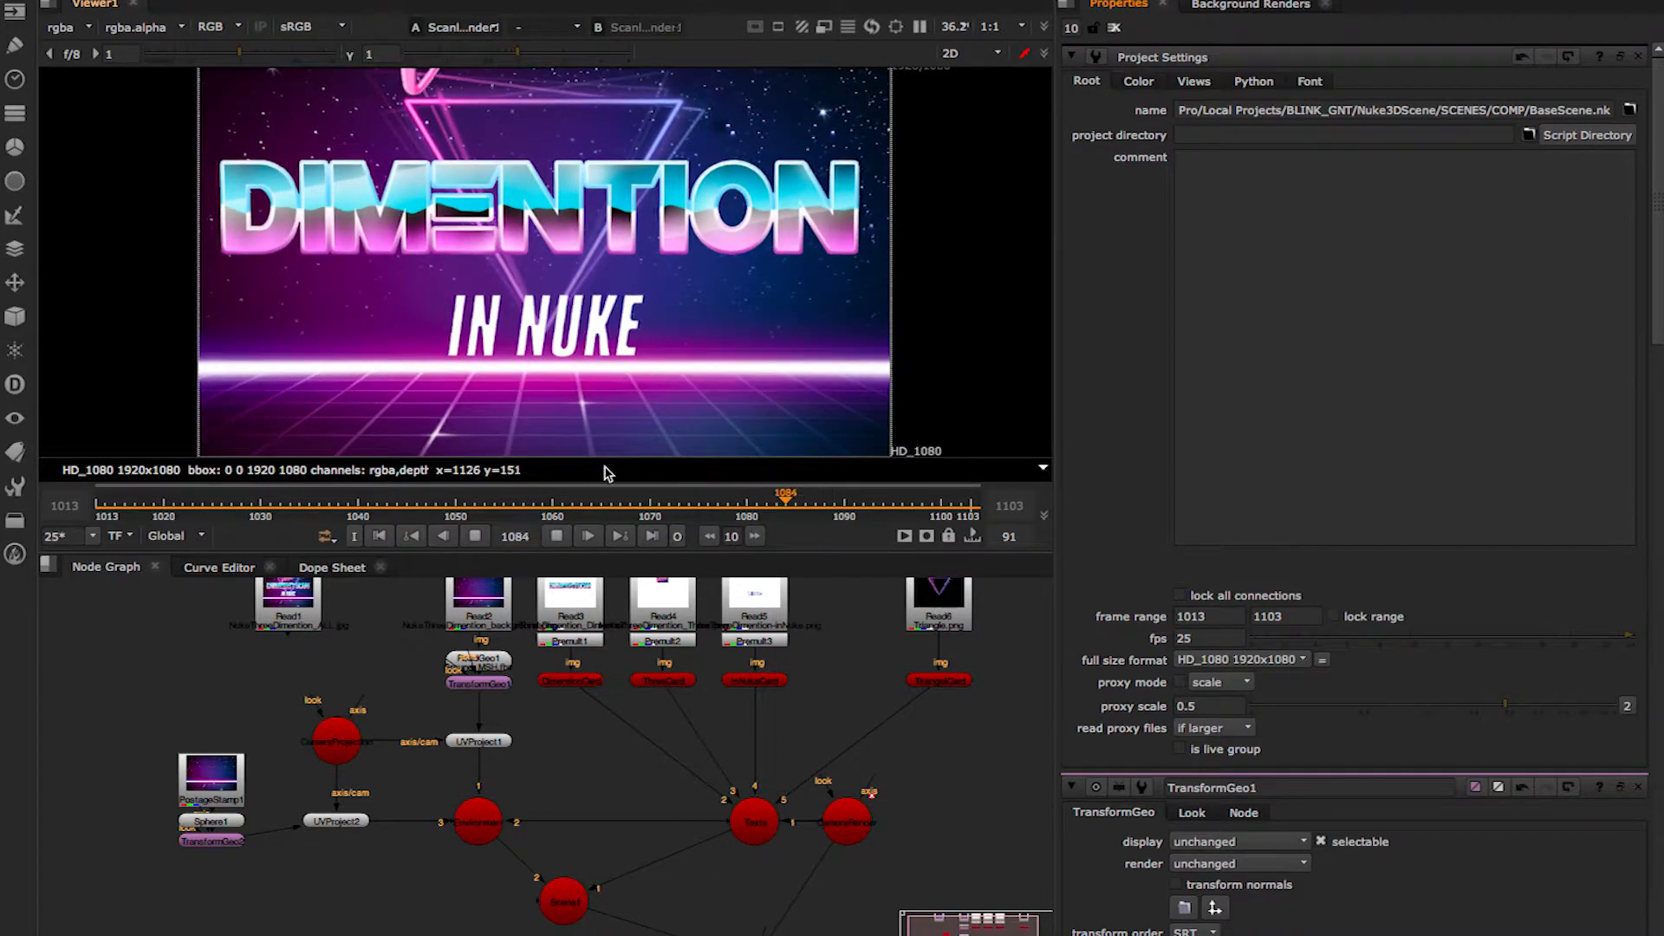
click(557, 536)
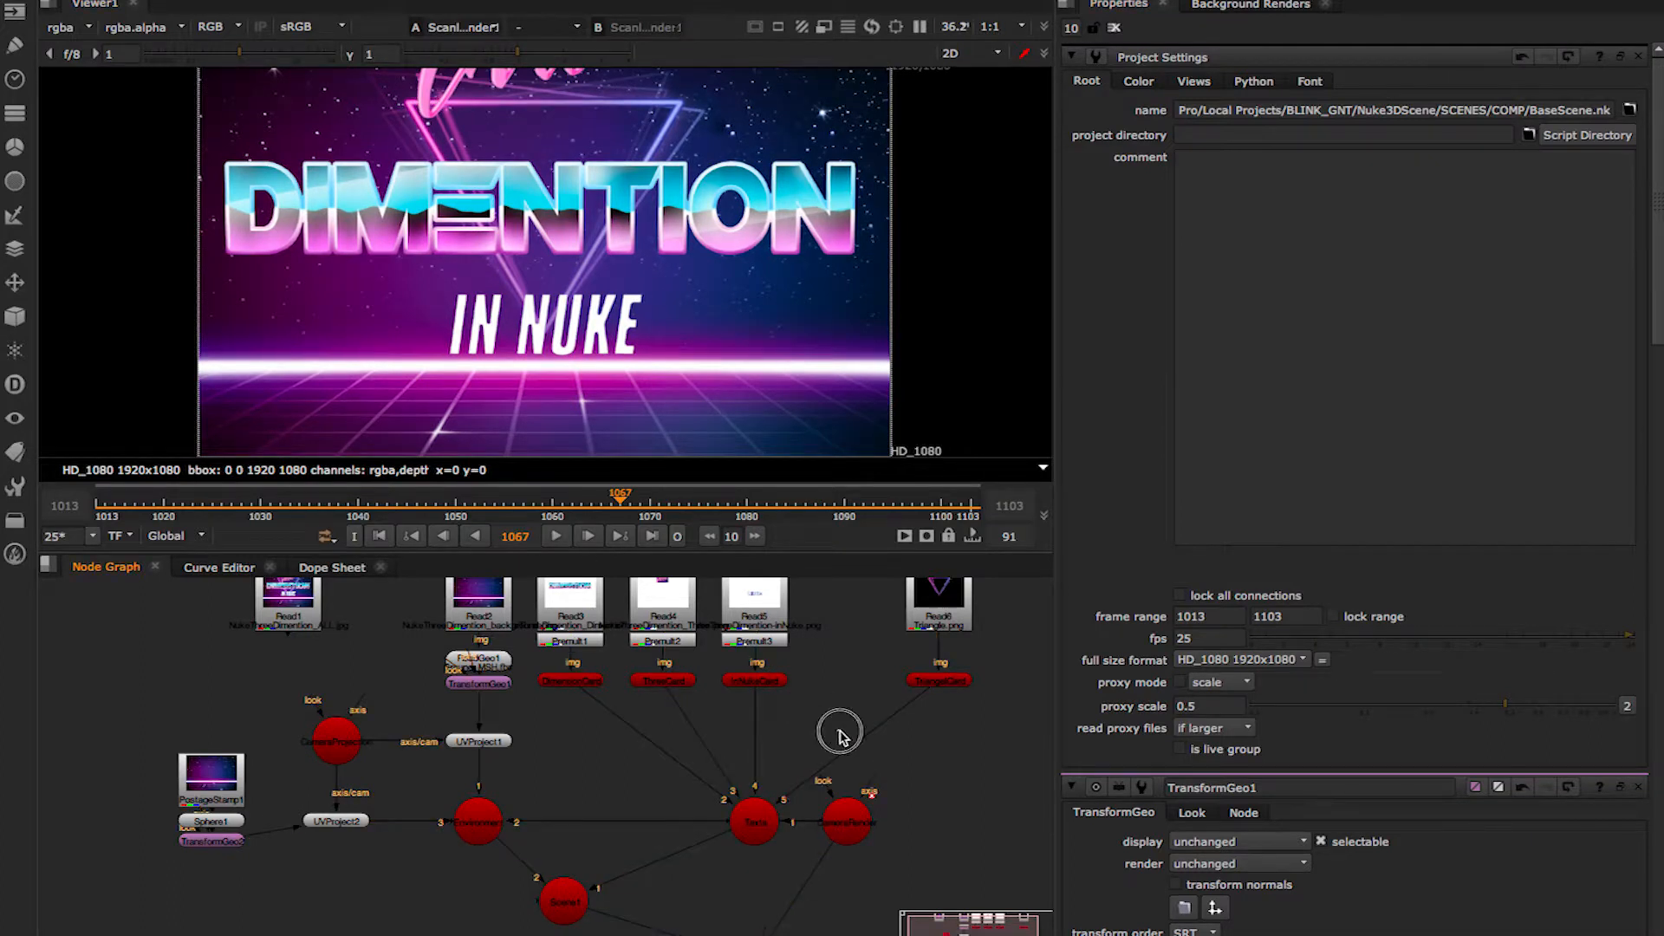
Try a Blur of size 26 on the Read6 triangle image and delete the Blur node.
key(b)
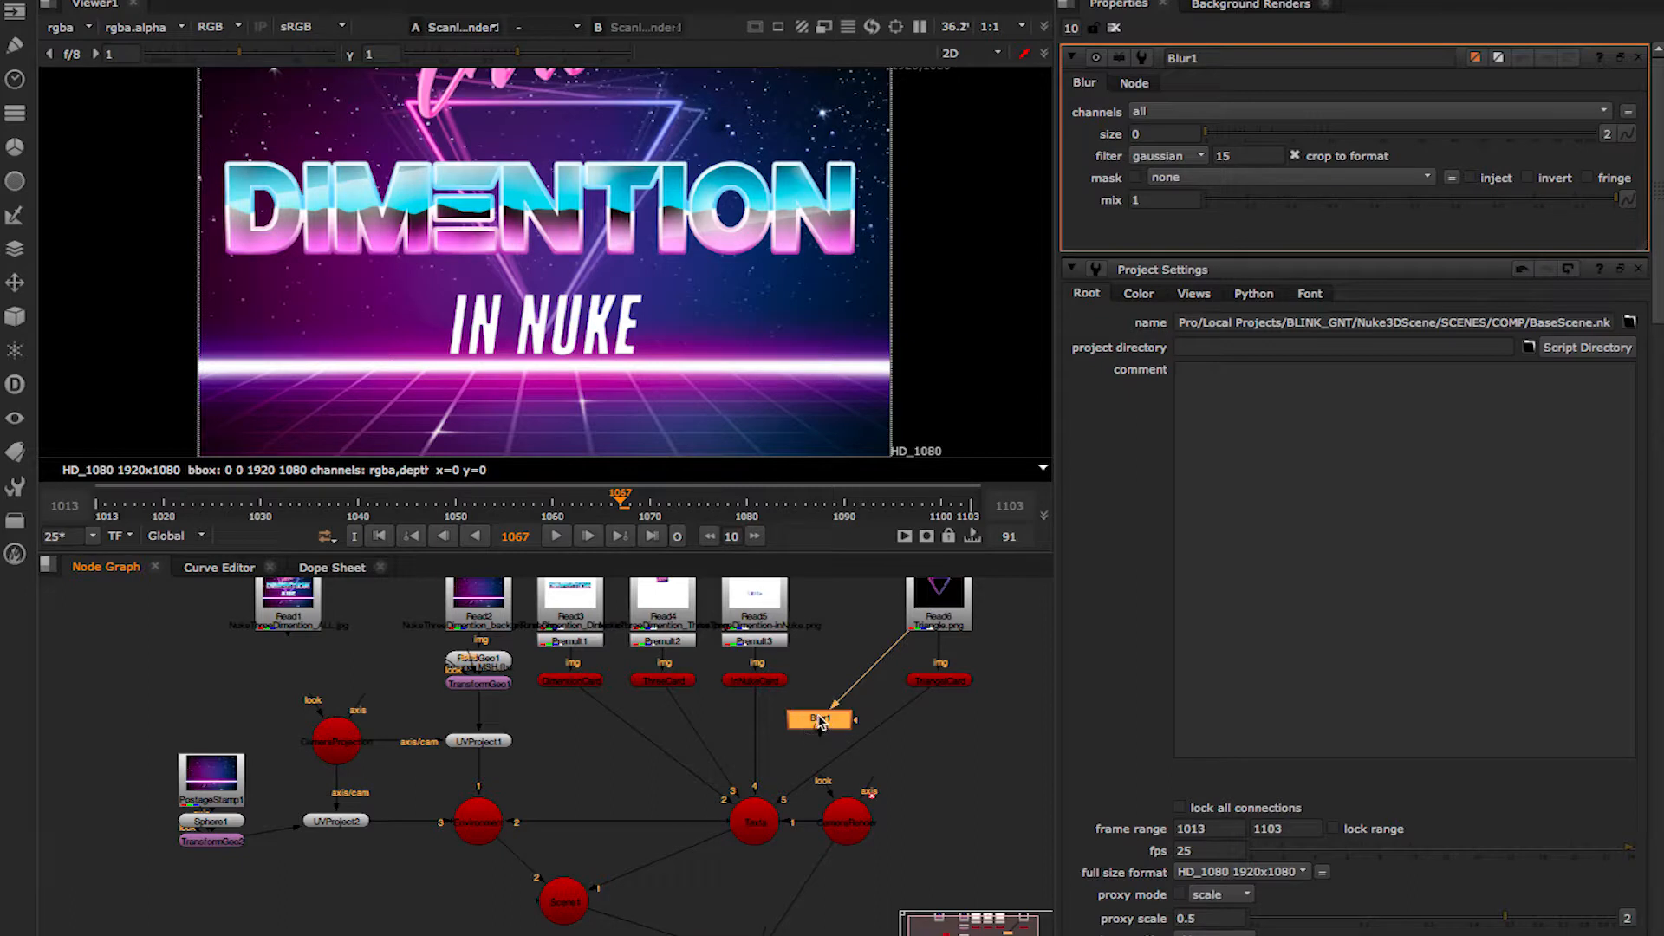
key(1)
click(820, 721)
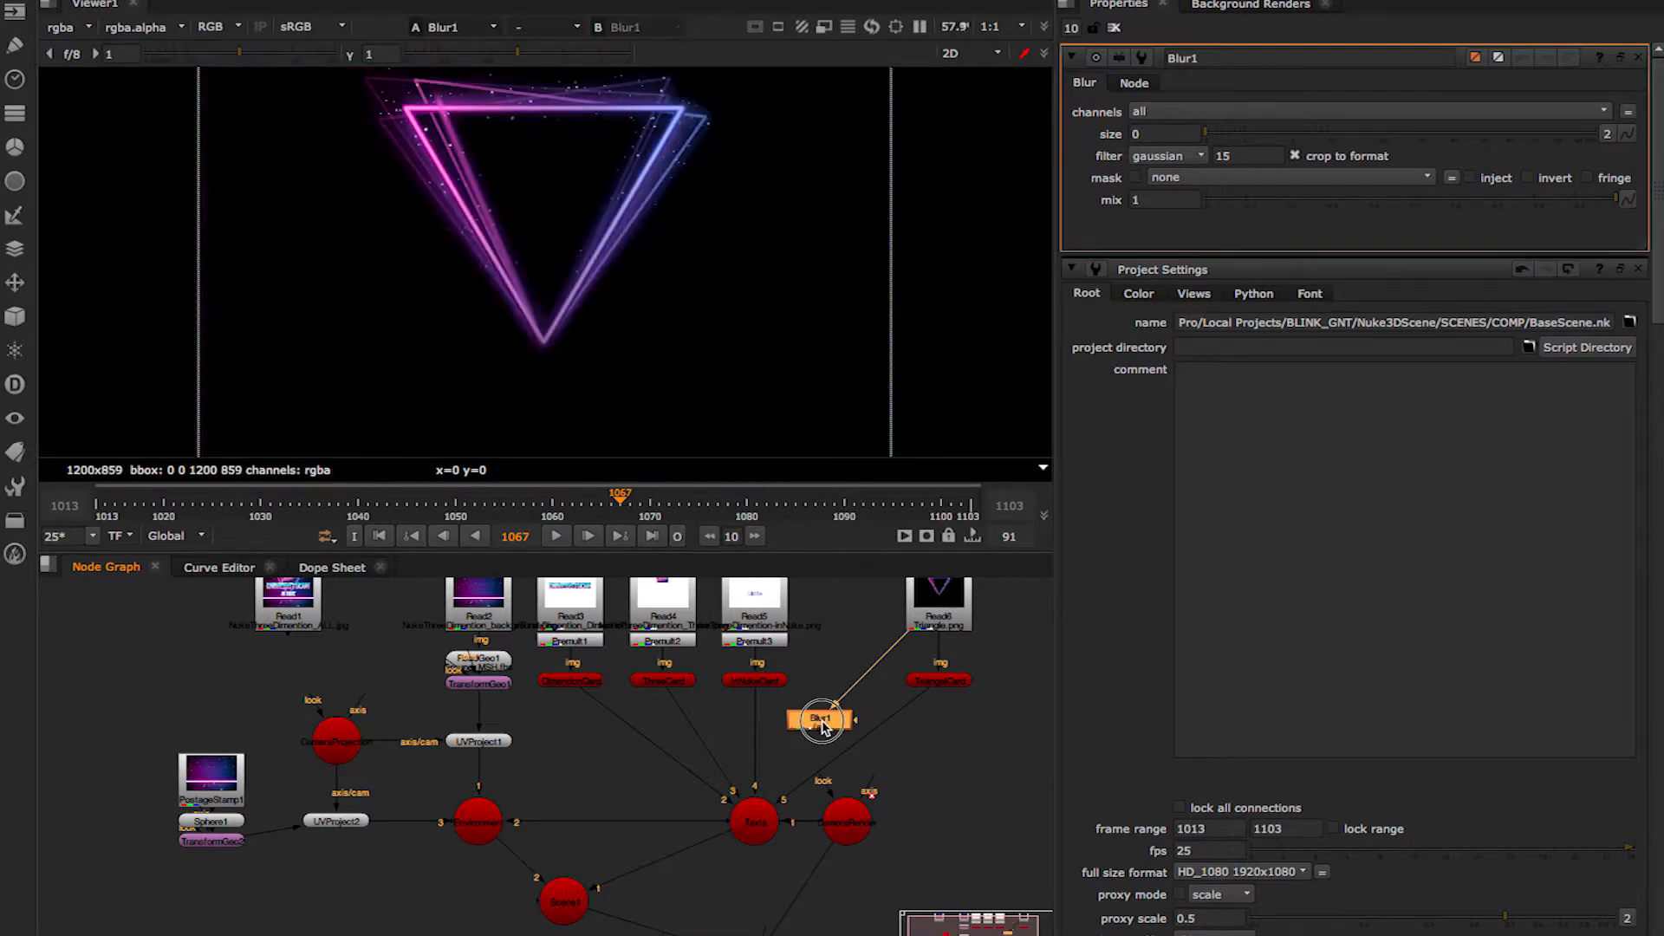
drag(1220, 139, 1404, 164)
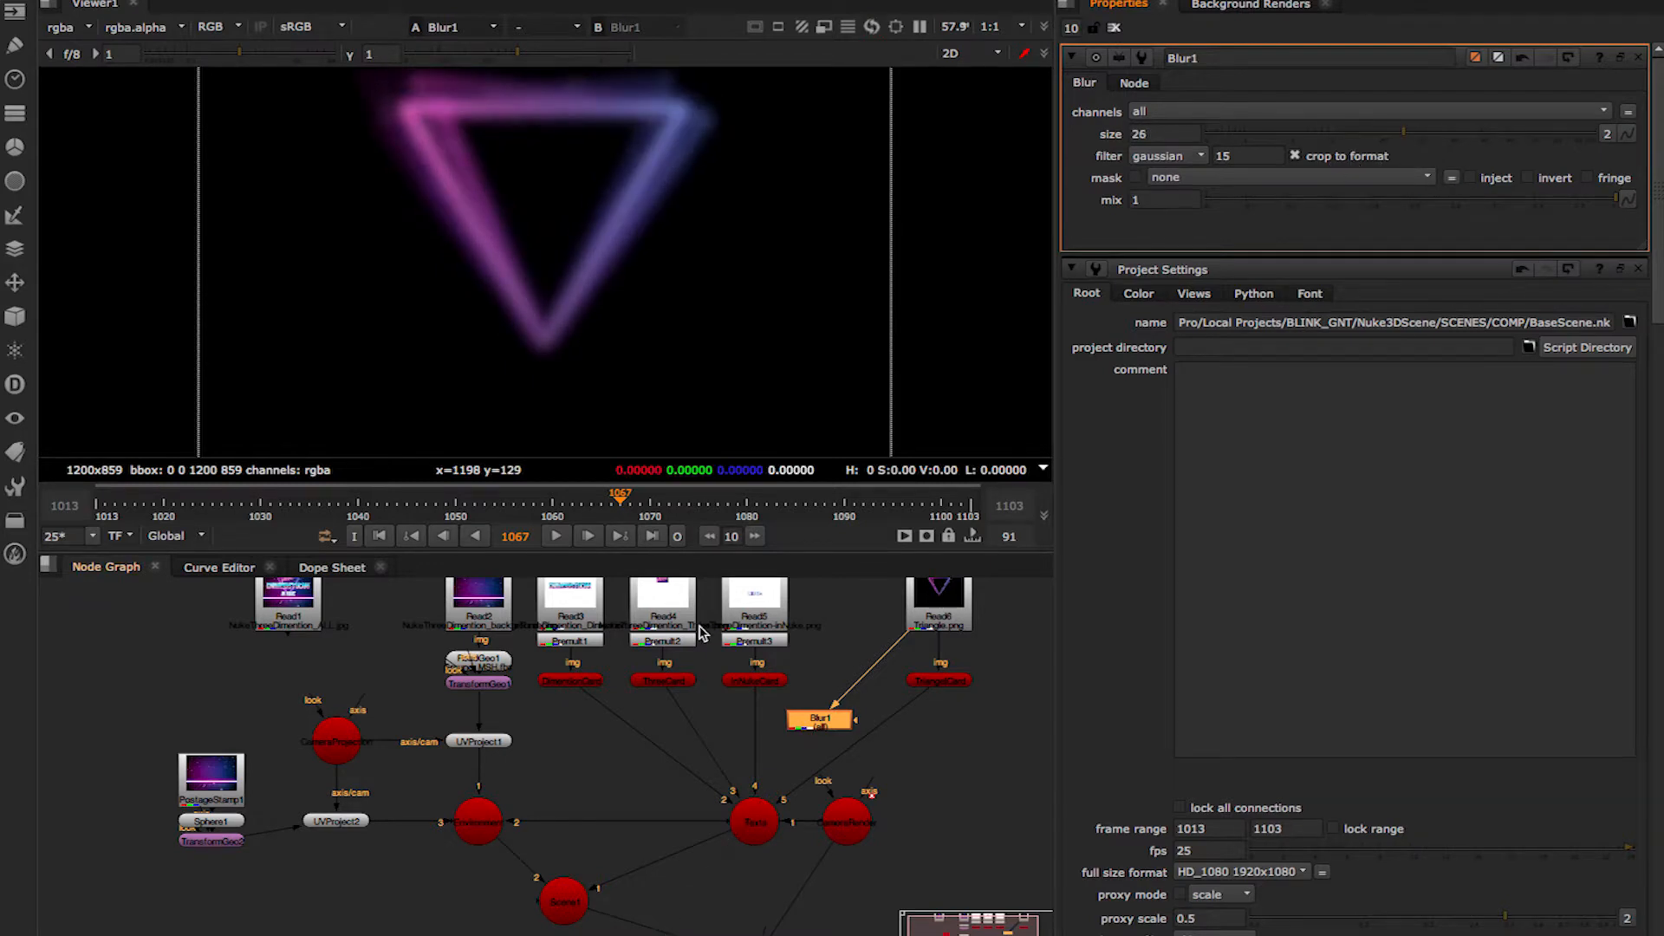
key(Delete)
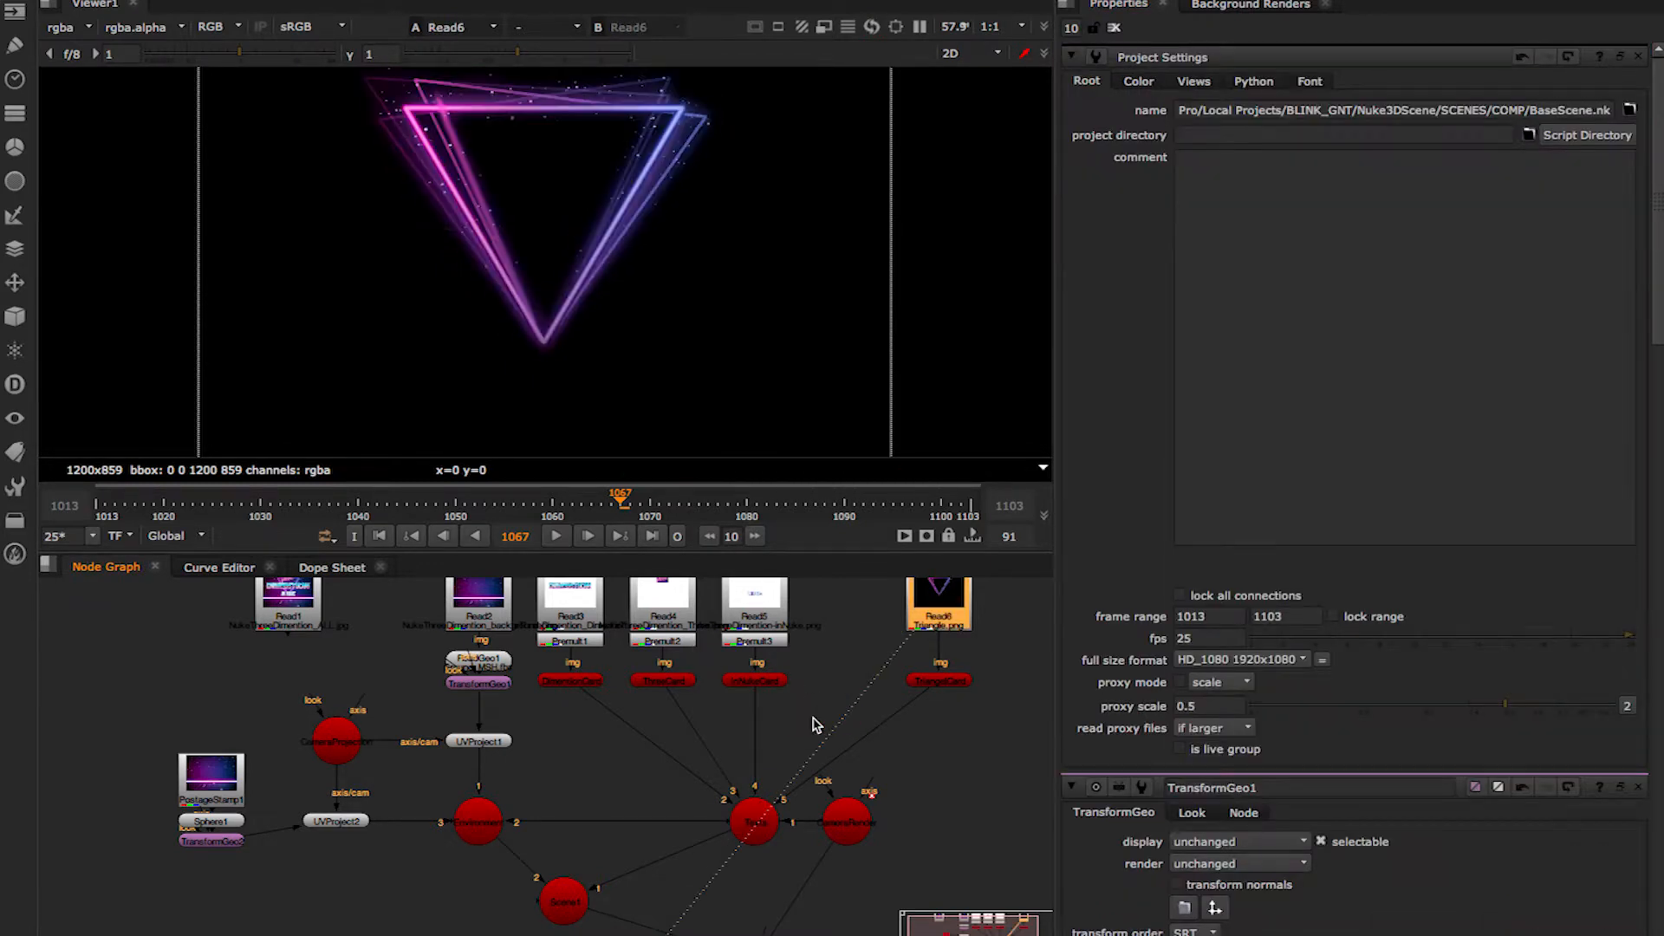
View the Read1 reference image and use a copy of the ThreeCard as the card for Read5's text.
click(293, 607)
key(1)
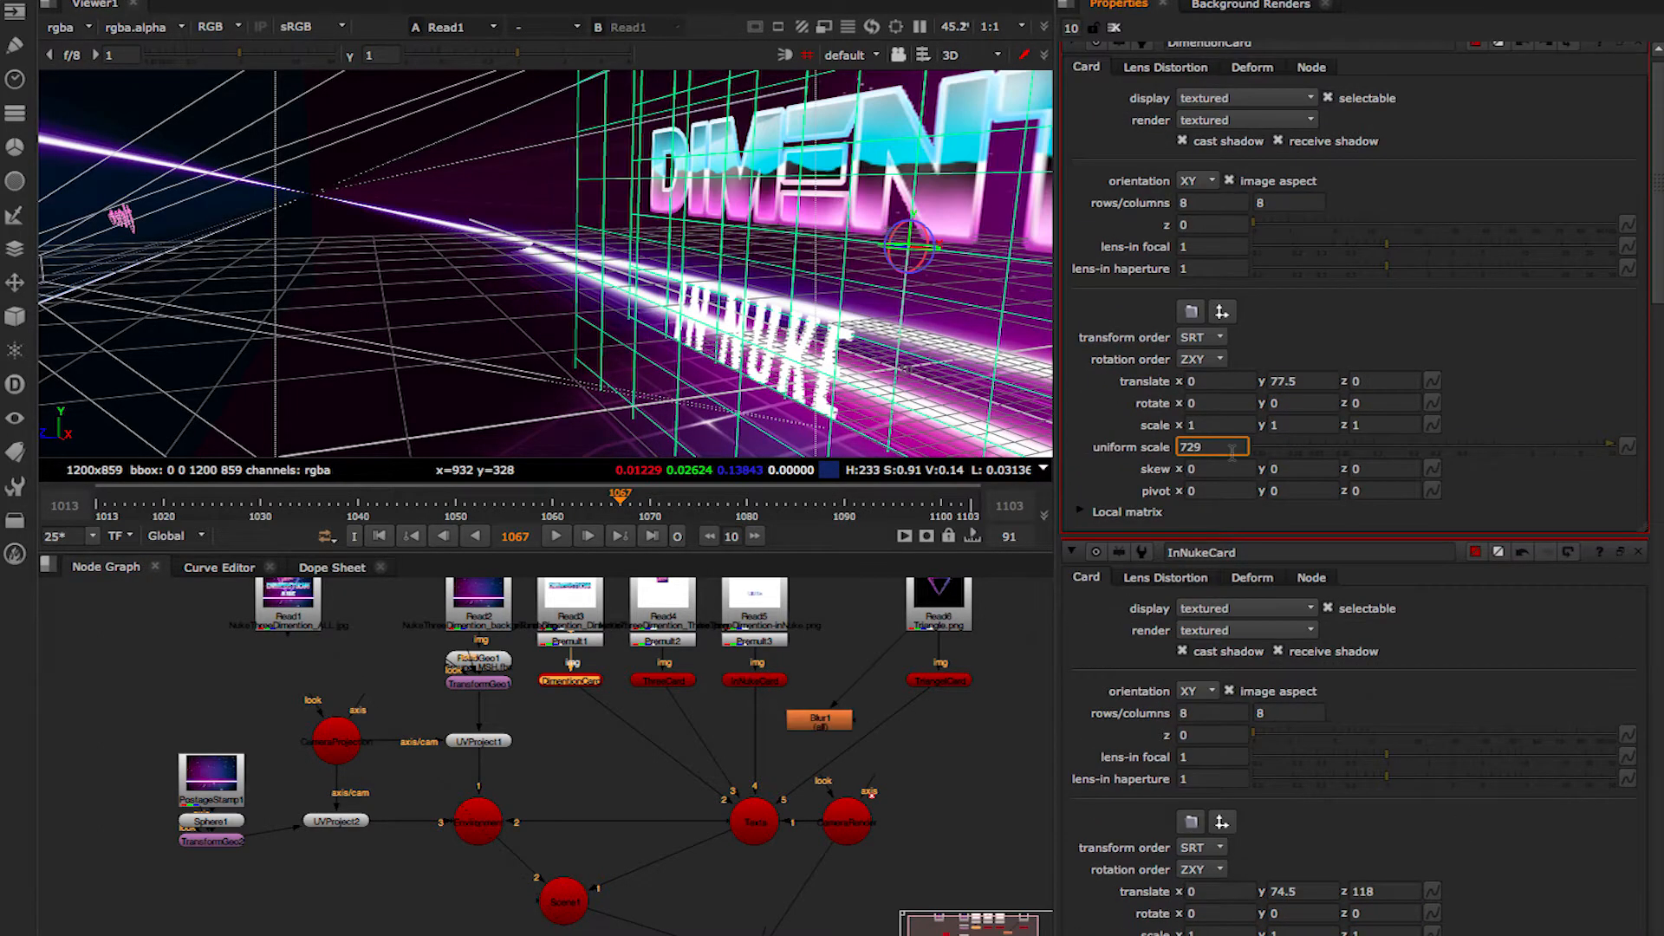
click(676, 681)
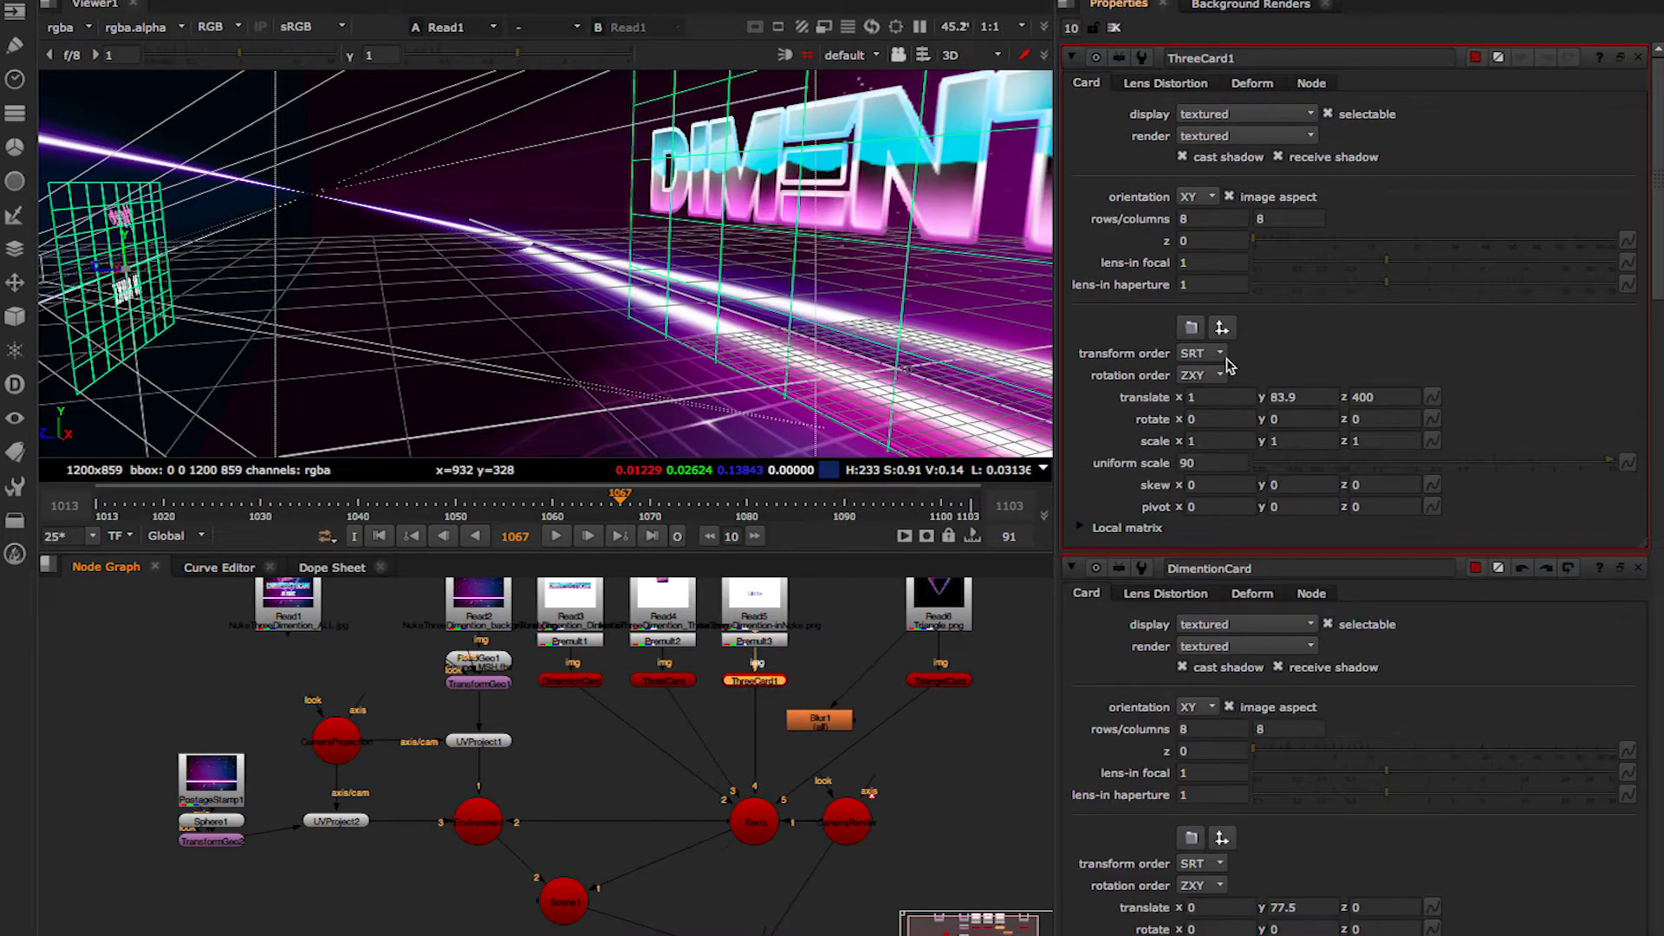
key(Down)
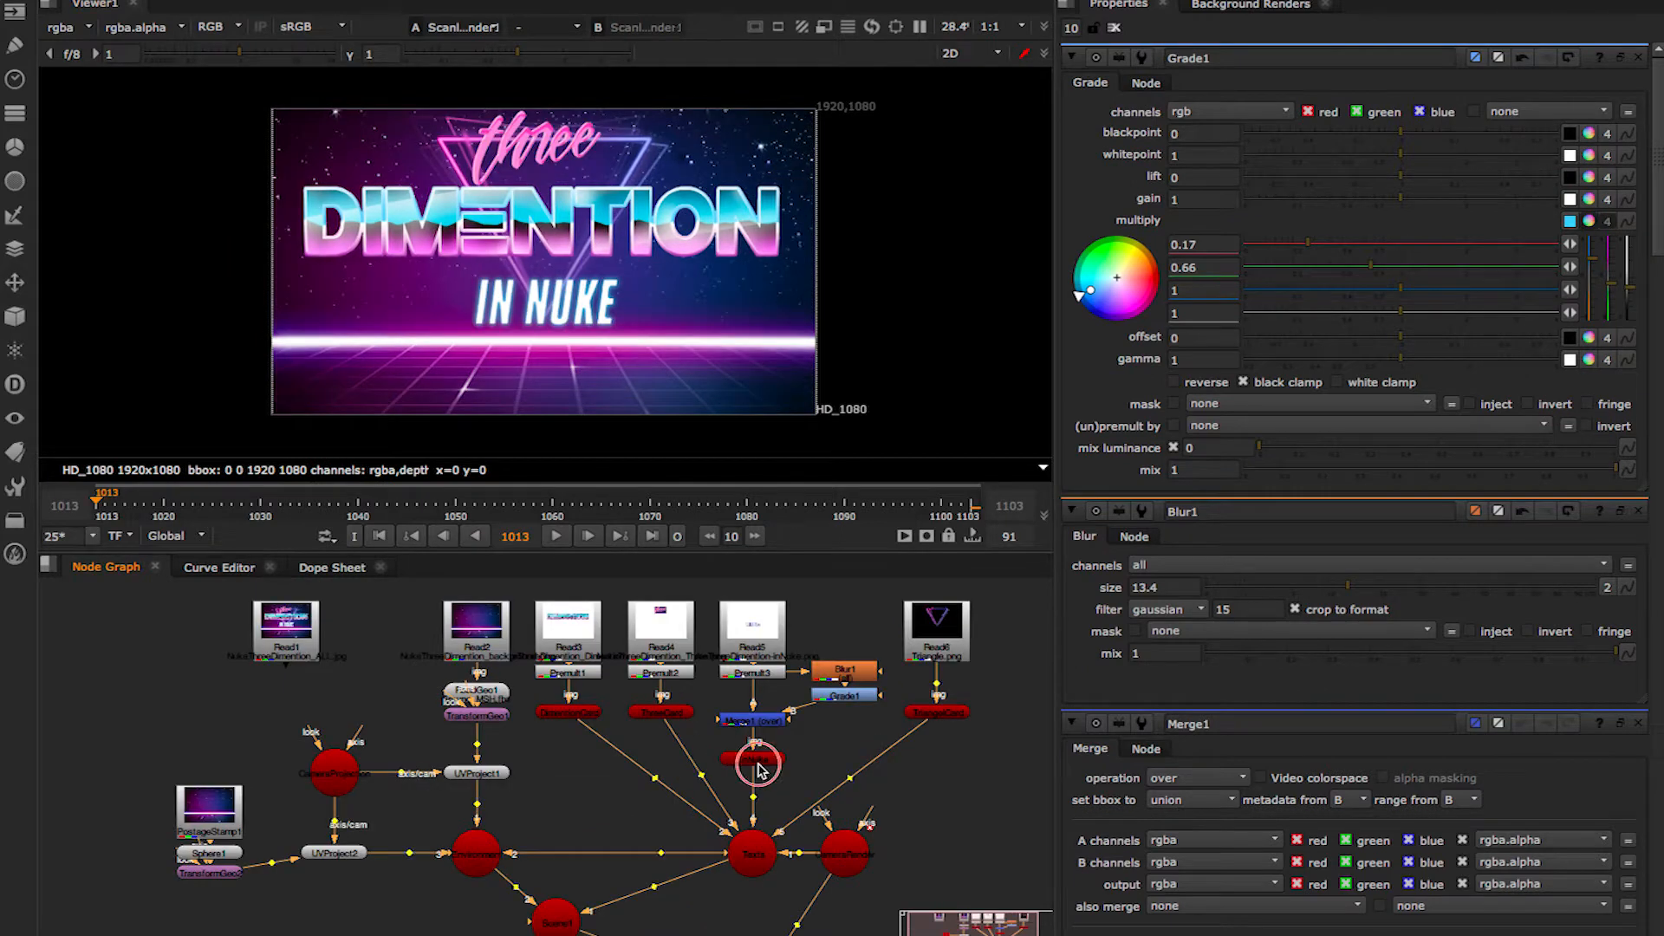
Spread out the node graph by moving the three text card branches up and the triangle branch to the side, with dots on their connections.
drag(763, 762, 755, 592)
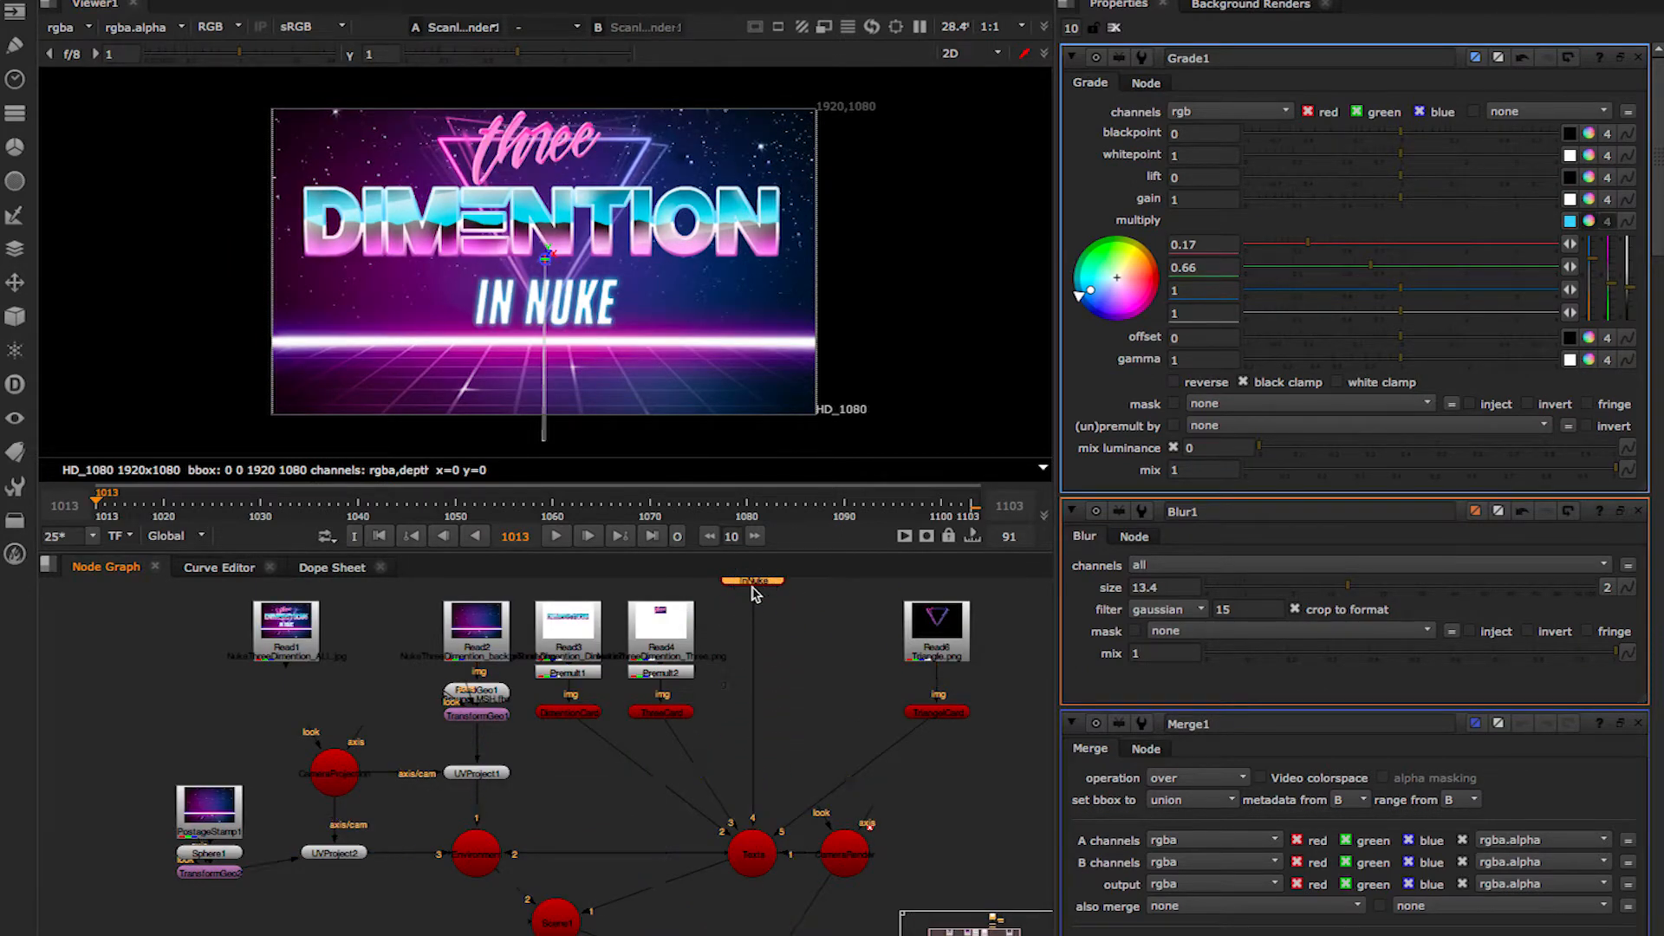
drag(943, 726, 988, 774)
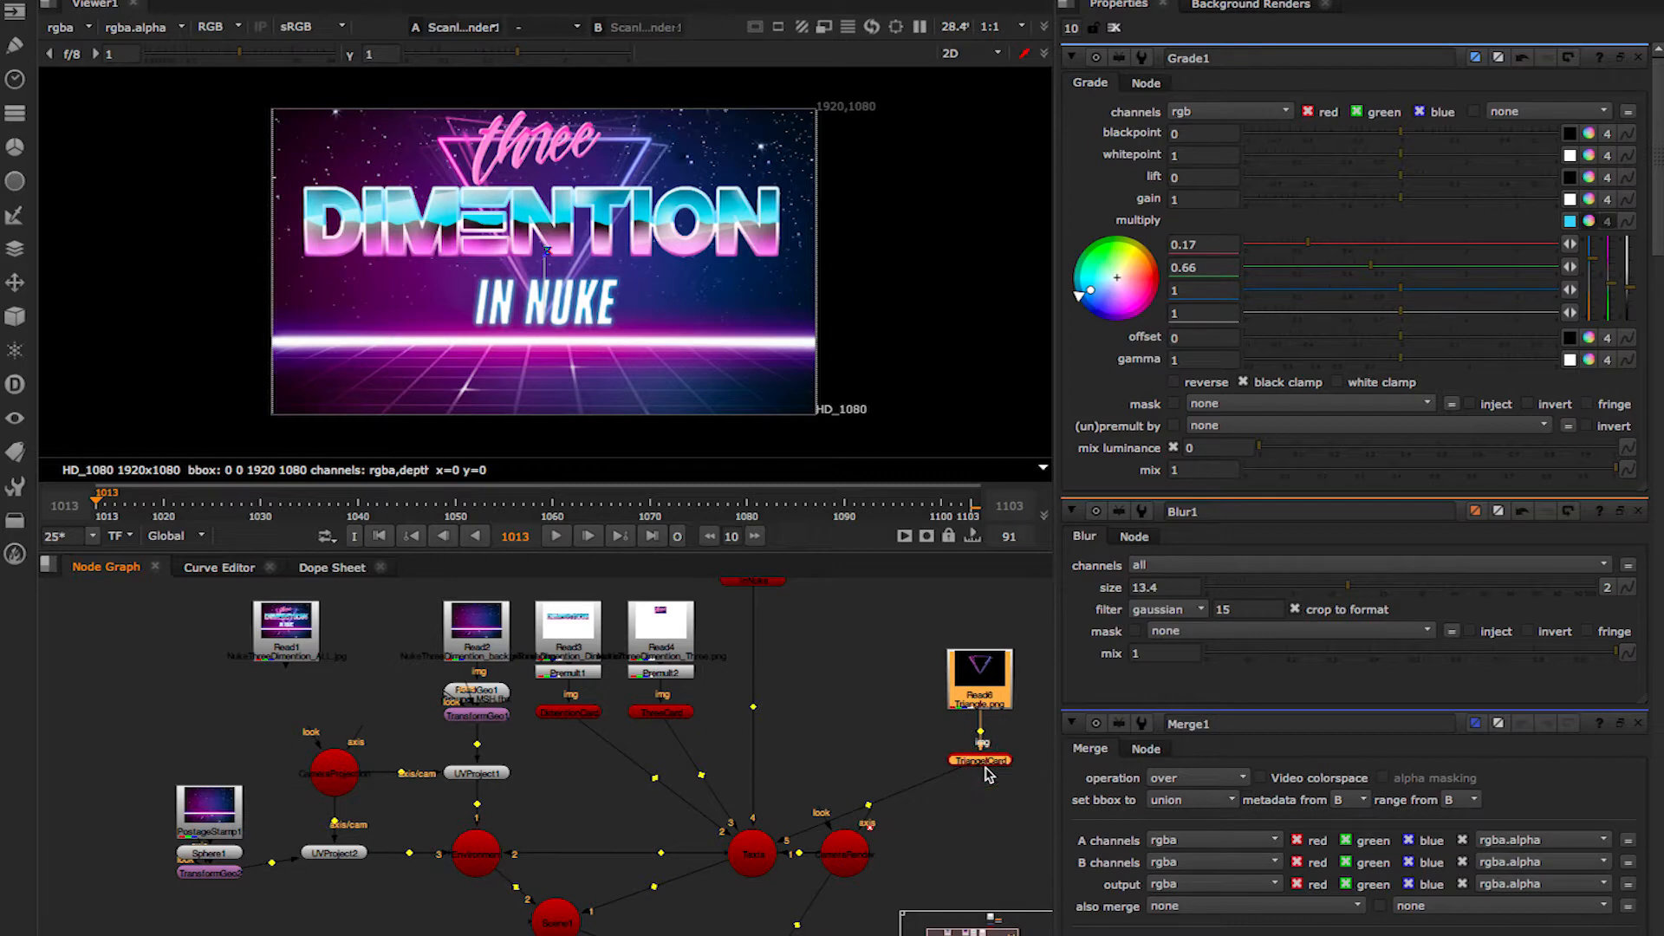
middle_drag(856, 719, 880, 854)
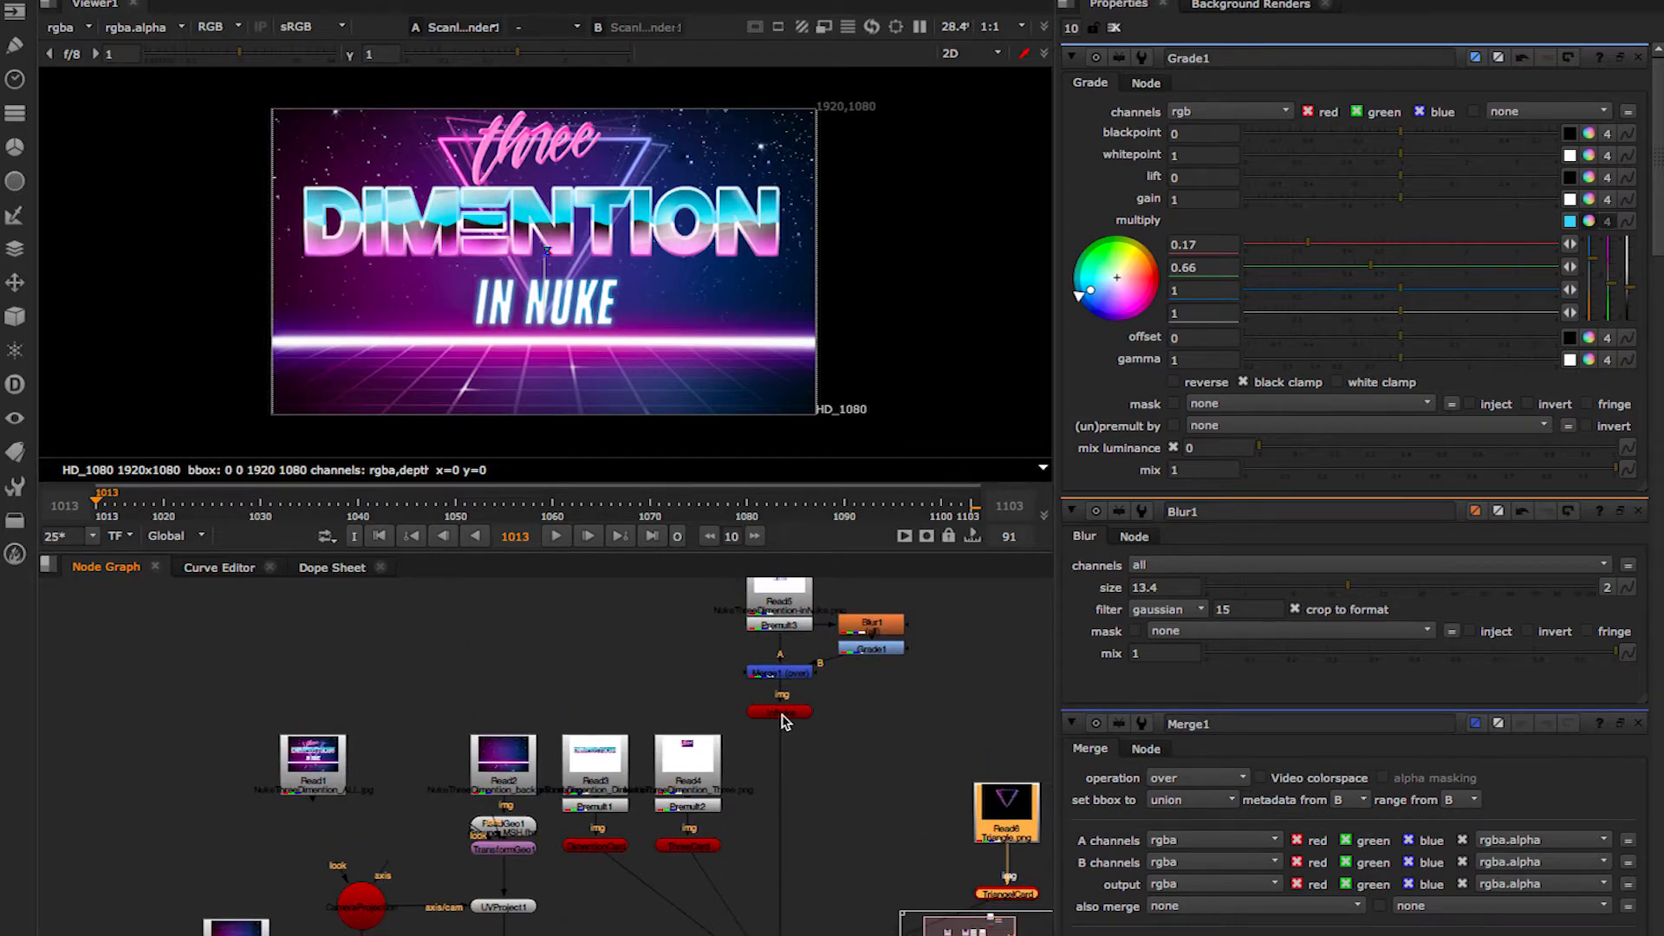
ctrl+drag(706, 864, 661, 682)
ctrl+drag(778, 712, 884, 712)
ctrl+drag(593, 850, 535, 668)
middle_drag(645, 817, 824, 754)
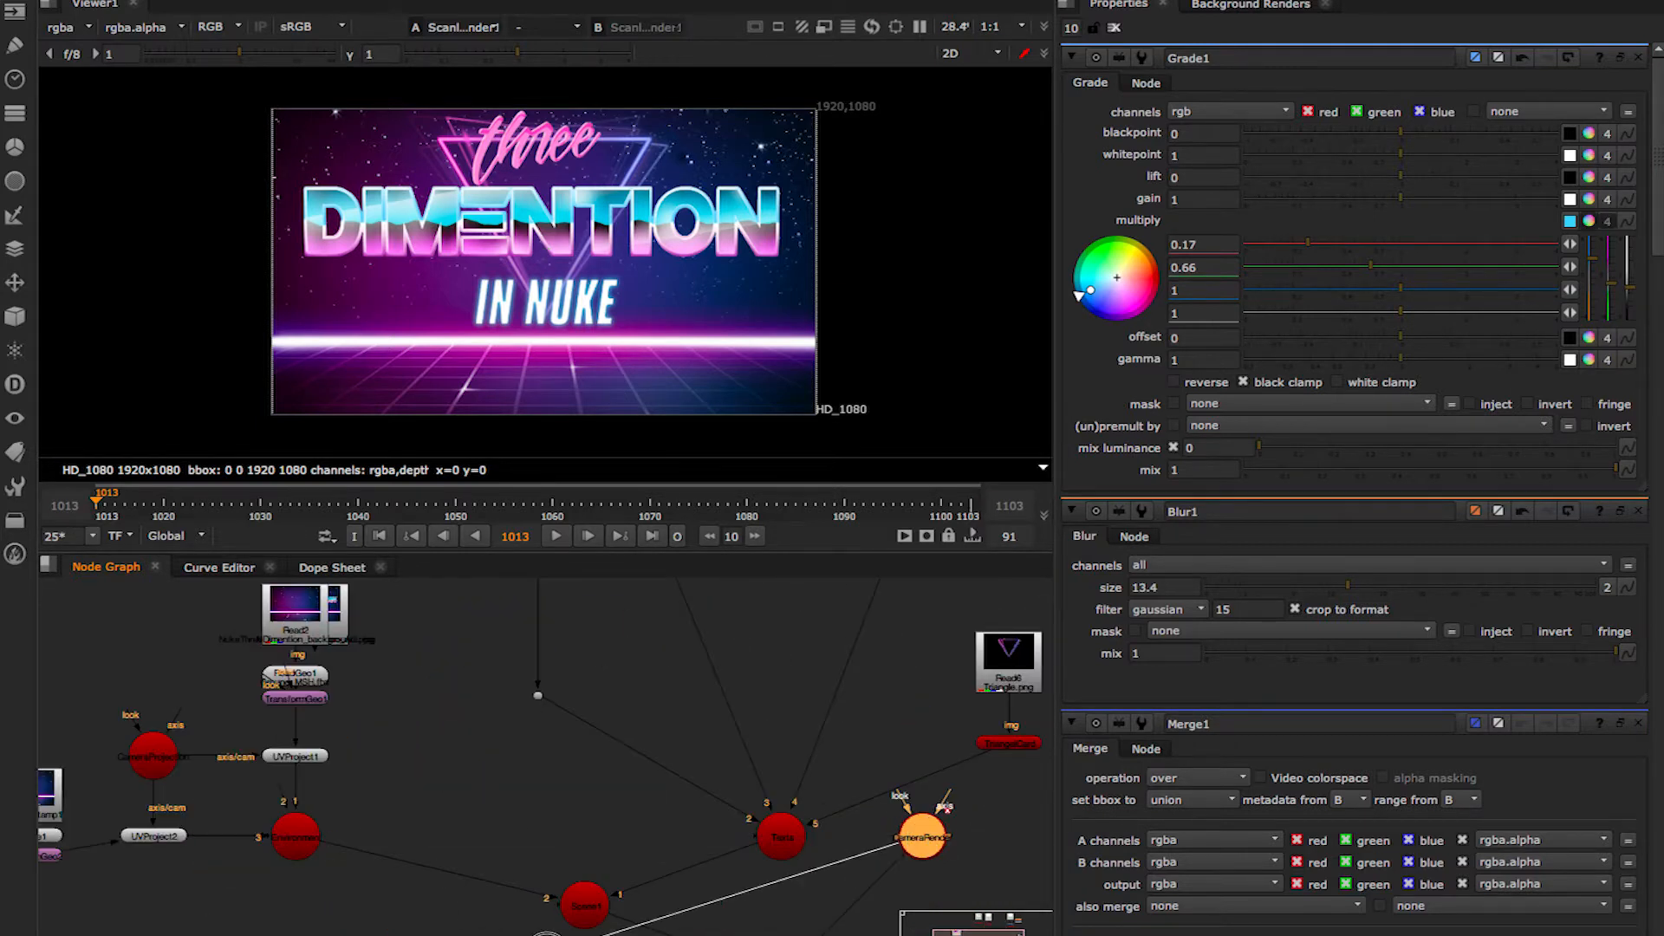
Reposition the render camera and place the triangle branch beside the Read5 branch to tidy the graph.
drag(922, 832, 873, 902)
middle_drag(780, 901, 754, 786)
drag(751, 867, 559, 884)
ctrl+drag(706, 835, 834, 880)
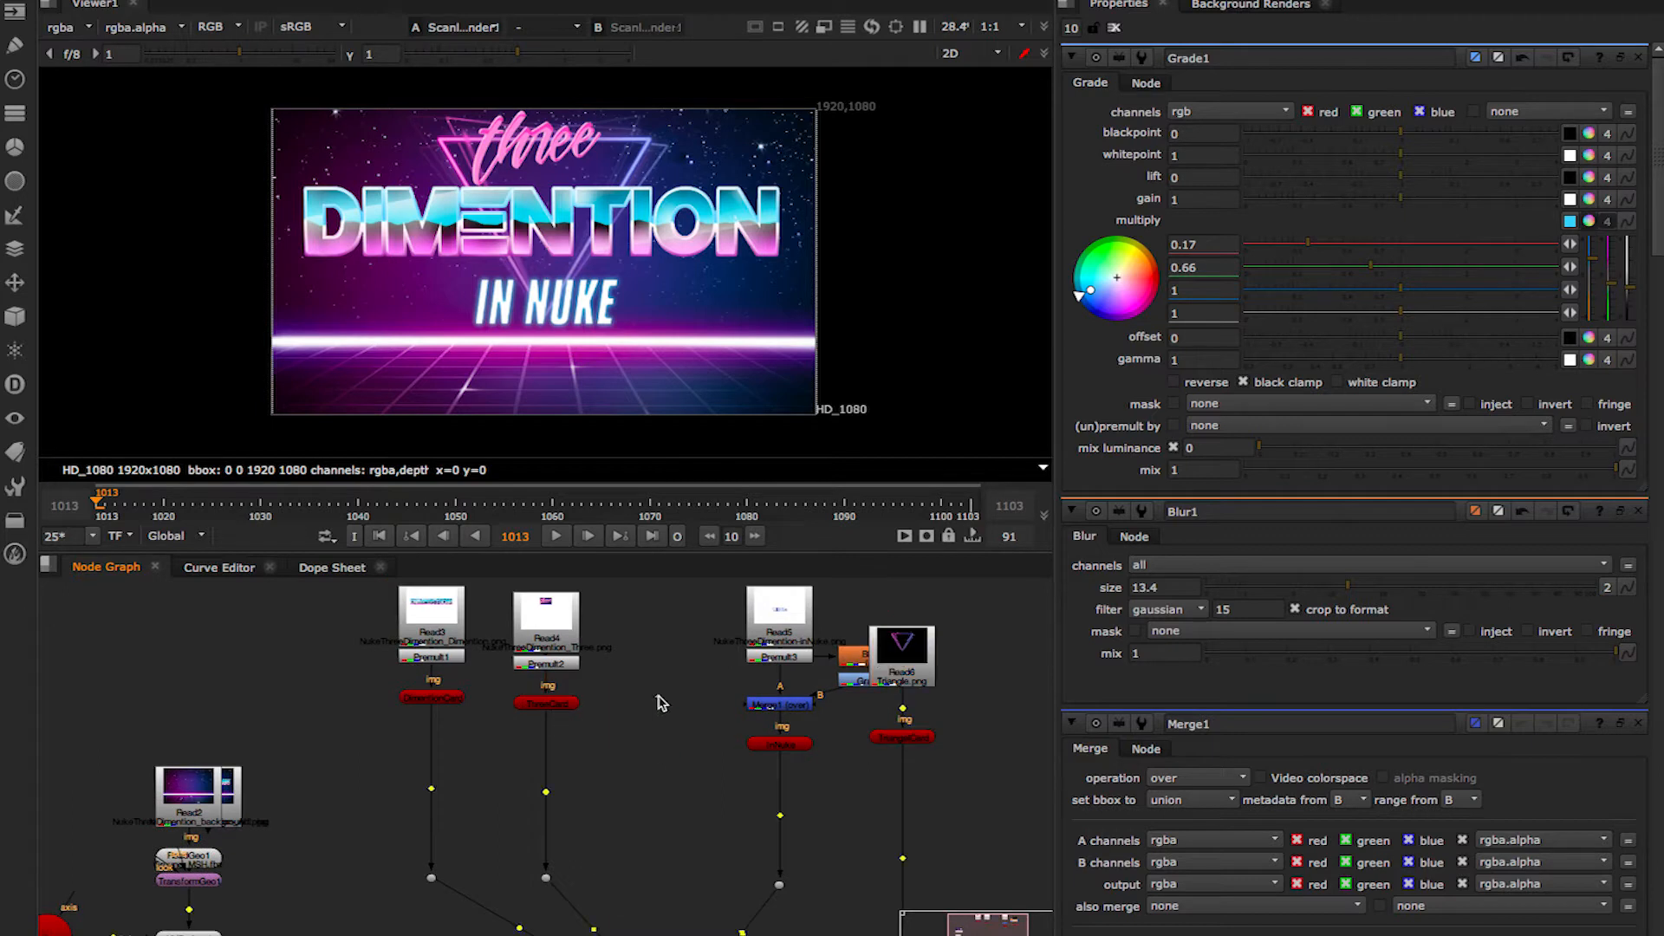
Duplicate the Blur and Grade nodes onto Premult2 and feed them into a ThreeCard copy connected to the text scene.
click(861, 688)
key(ctrl+c)
click(654, 631)
key(ctrl+v)
drag(634, 618, 564, 662)
drag(645, 676, 683, 926)
middle_drag(667, 641, 665, 724)
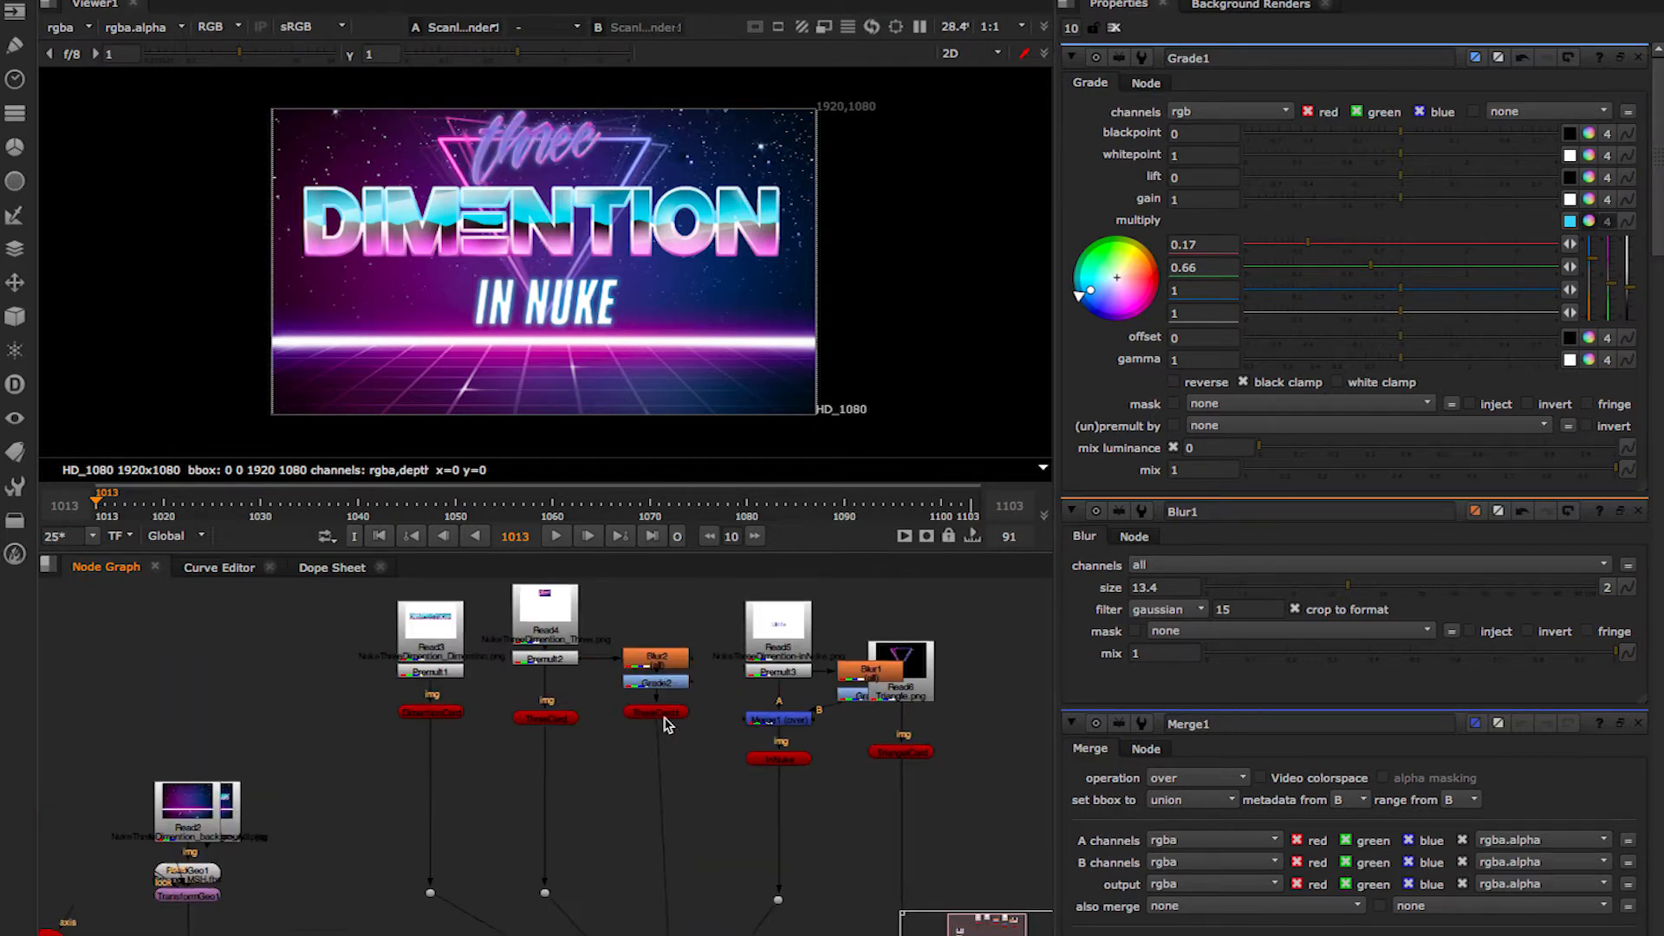
Set the red, green and blue multiply values of Grade2 to 0 for a black shadow.
double_click(655, 683)
click(1244, 267)
click(1244, 243)
click(1245, 289)
Move the shadow card ThreeCard1 slightly back to translate z 394.
double_click(646, 714)
click(1359, 397)
key(Down)
key(Up)
key(Right)
key(Down)
key(Down)
key(Down)
key(Down)
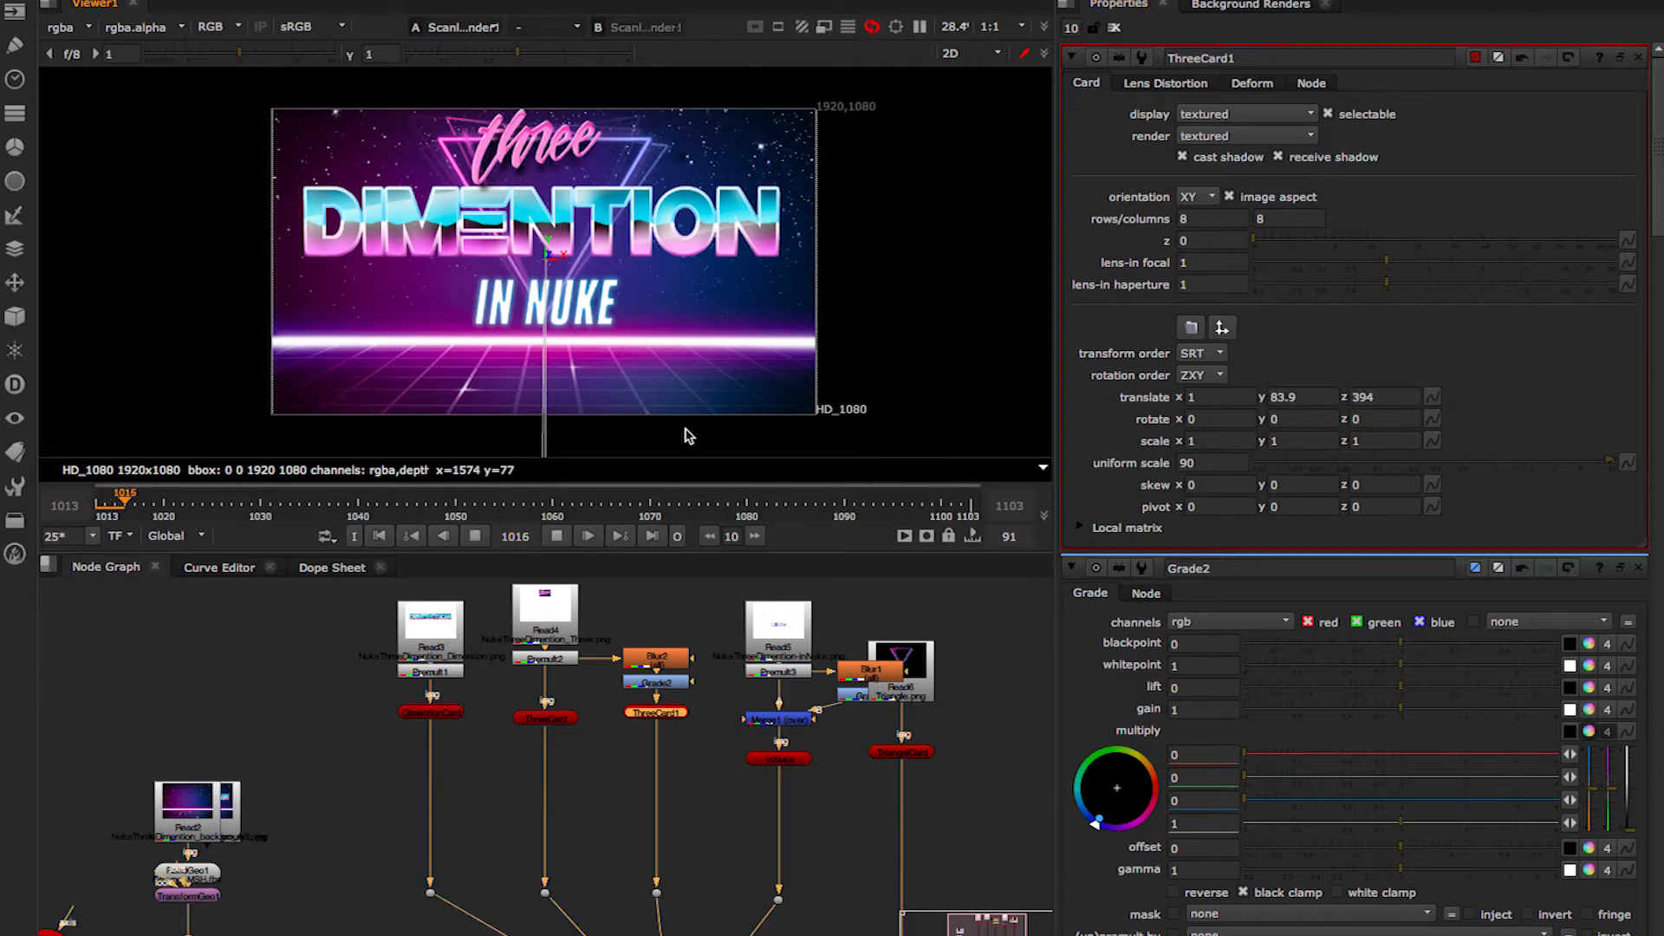
Close all node properties and check the shadow at the first and last frames and in playback.
click(652, 536)
click(1114, 27)
click(378, 536)
click(652, 535)
click(388, 532)
click(556, 535)
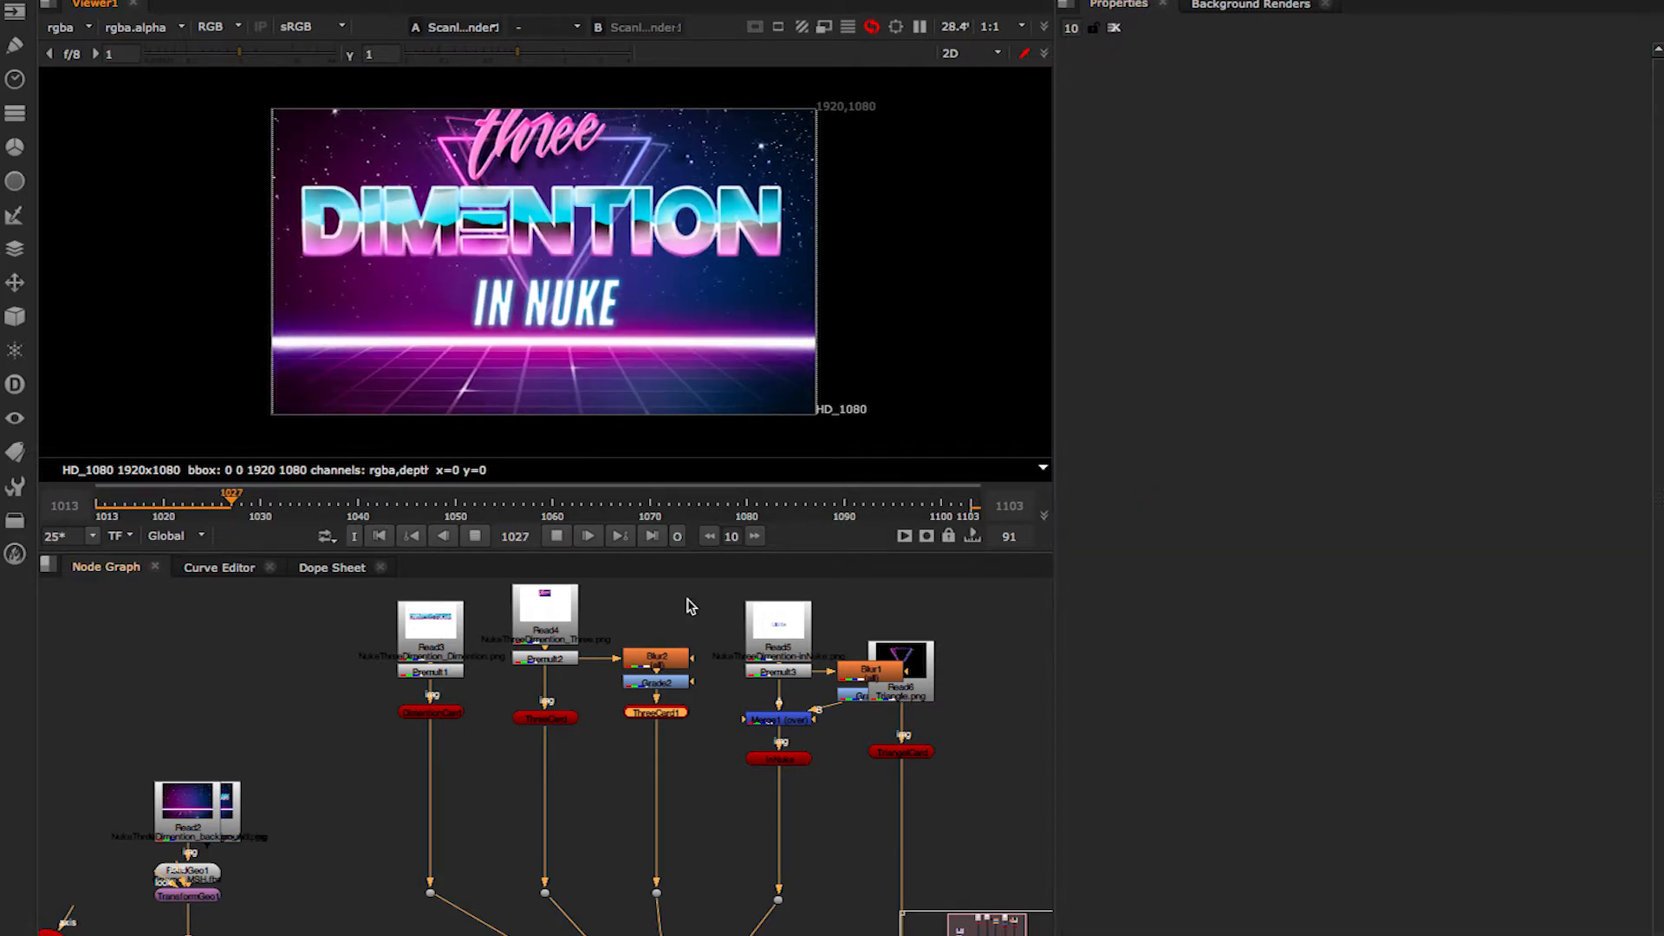
Try a translate z of 500 on the InNuke card and return to the first frame.
click(651, 535)
double_click(779, 759)
click(1357, 397)
key(Up)
key(Up)
click(384, 539)
Rescale the InNuke card and place it at translate y 85.04 and z 440, comparing the first and last frames.
click(1191, 462)
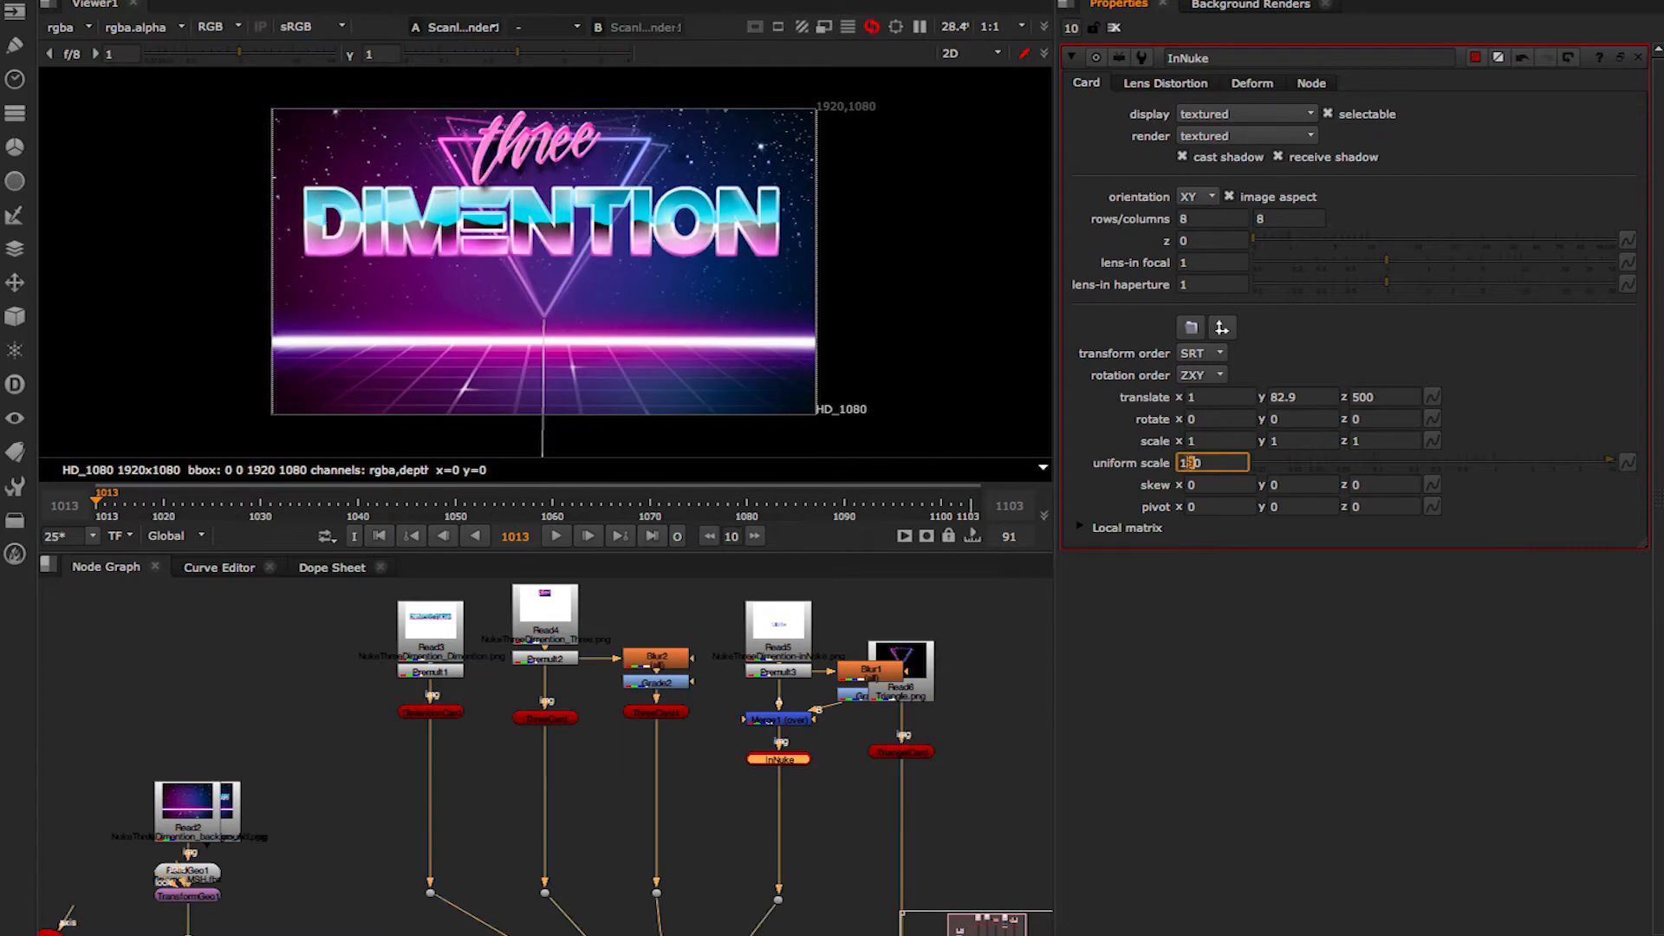
key(Down)
click(652, 538)
click(382, 537)
click(1186, 462)
key(Up)
key(Up)
drag(547, 284, 547, 229)
click(652, 538)
click(381, 537)
click(652, 537)
Bring the DimentionCard forward to translate z 227.
double_click(430, 713)
click(1363, 397)
key(Left)
key(Up)
key(Up)
key(Up)
key(Left)
key(Up)
key(Up)
Reduce the DimentionCard's uniform scale to 369 while viewing the first frame.
click(381, 536)
click(1184, 463)
key(Down)
key(Down)
key(Down)
key(Right)
key(Down)
key(Down)
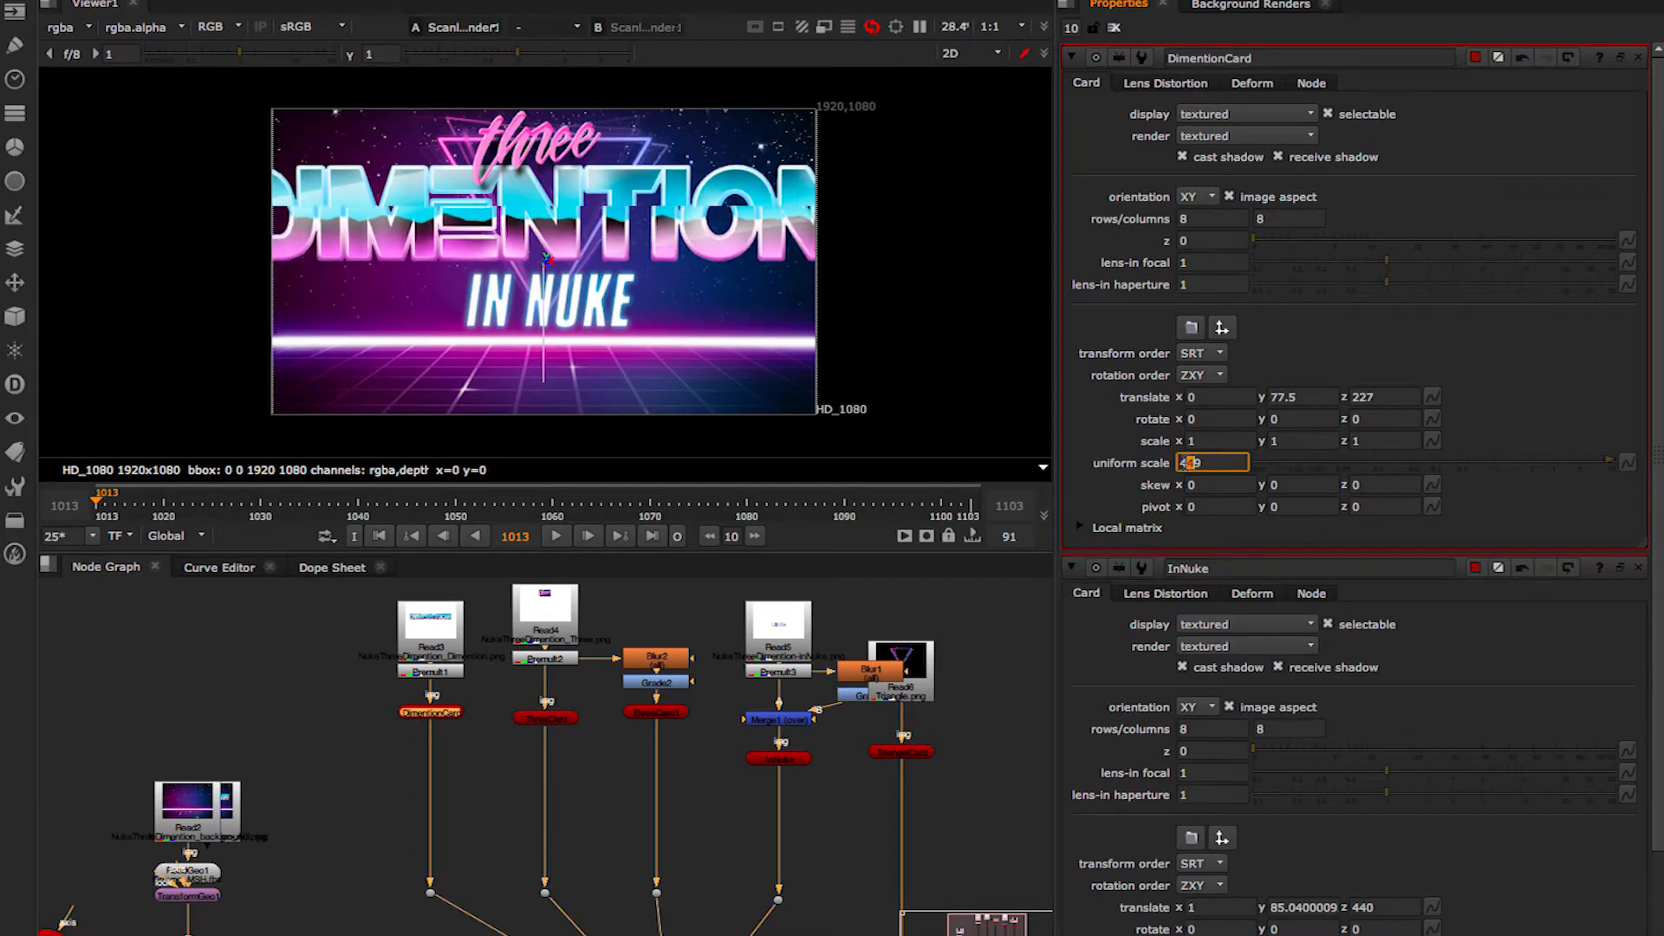
Move the DimentionCard further forward to translate z 447 while viewing the last frame.
click(653, 536)
click(1359, 397)
key(Up)
key(Up)
key(Right)
key(Up)
key(Up)
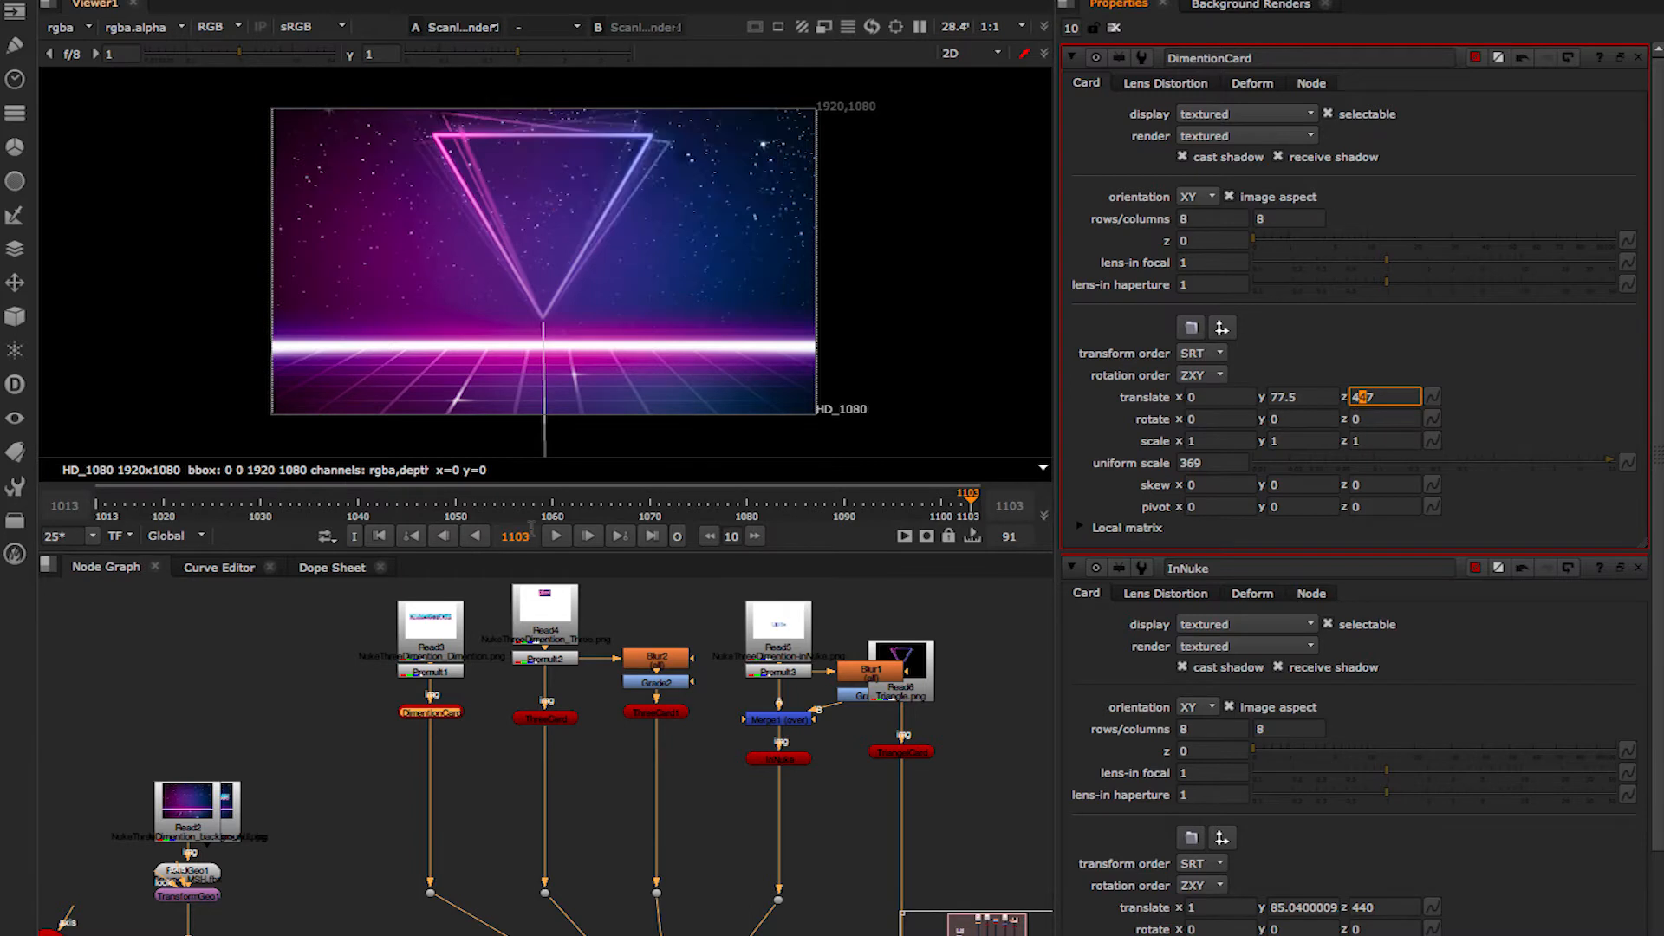
Reduce the DimentionCard's uniform scale to 9 at the first frame.
click(381, 537)
click(1186, 463)
key(Down)
key(Down)
key(Down)
key(Up)
key(Right)
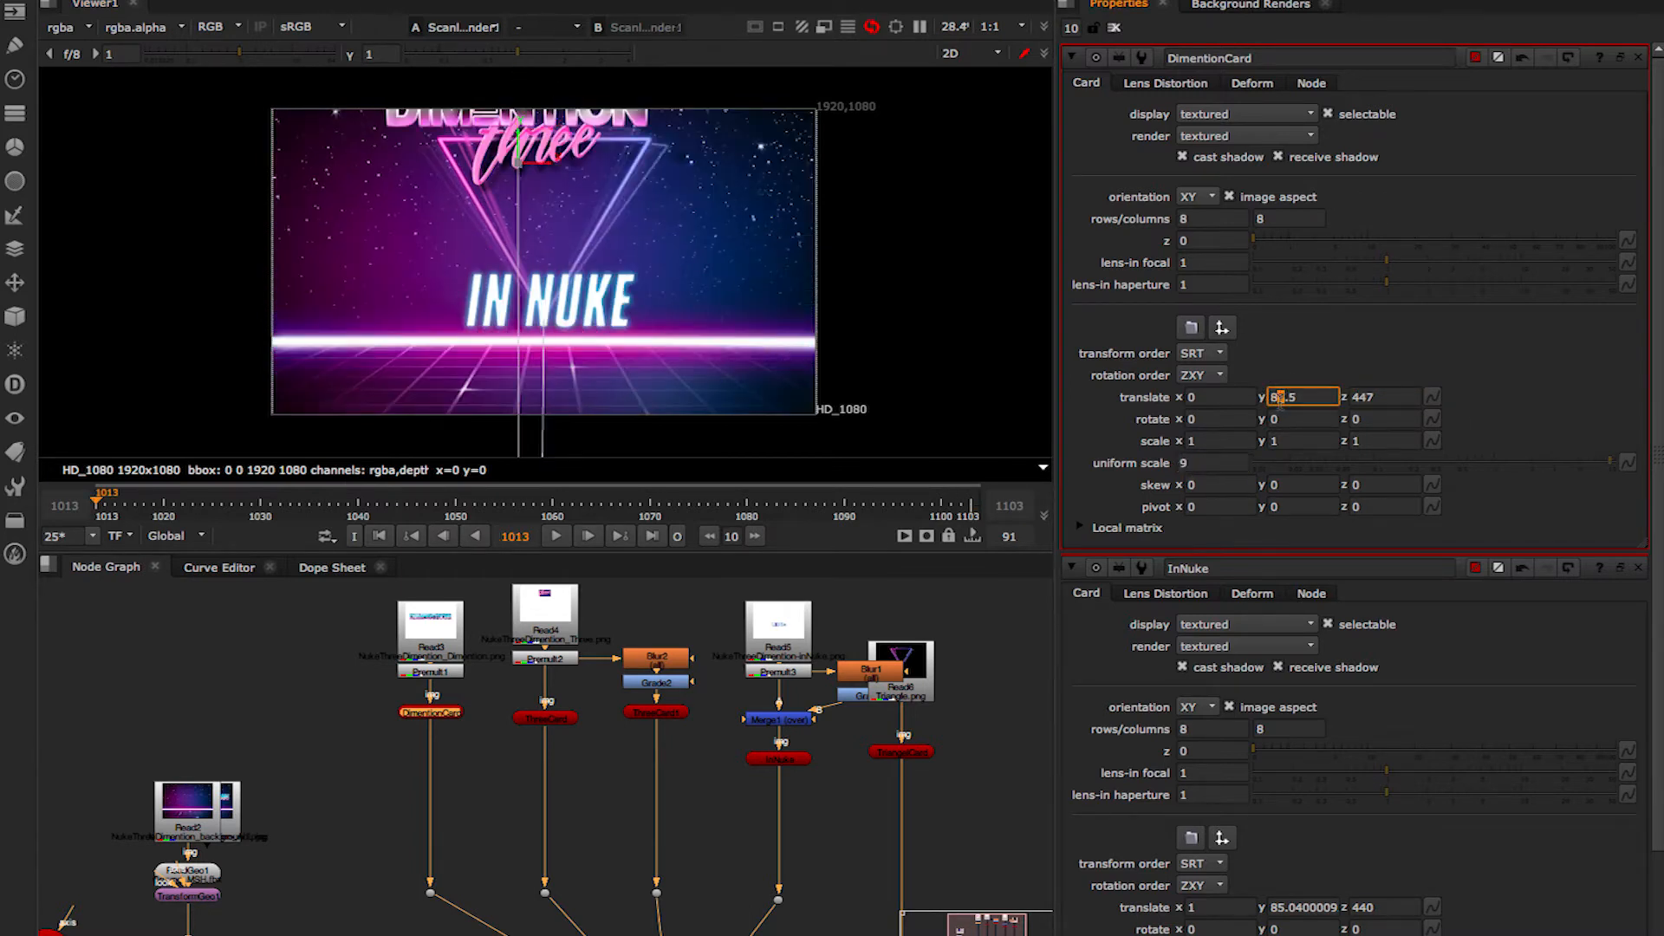
Place the DimentionCard at translate x 0.84 and y 84.5, with a uniform scale of 16.
key(Down)
key(Down)
key(Down)
key(Down)
click(1186, 463)
click(1187, 463)
key(Up)
key(Up)
drag(540, 266, 570, 269)
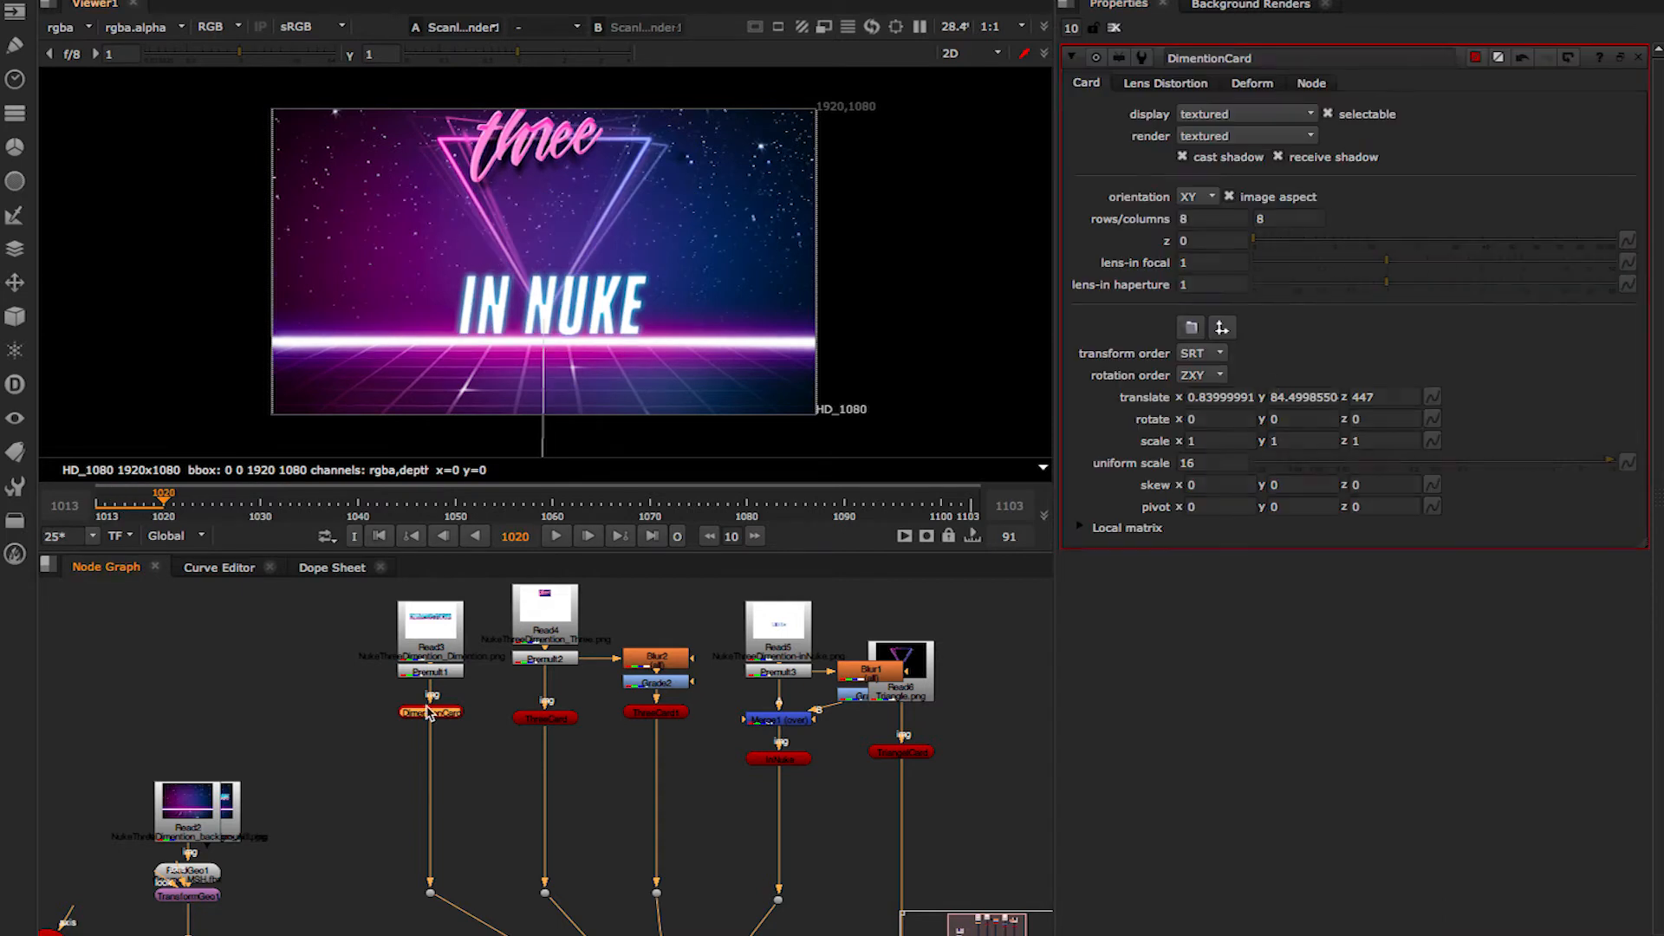
Set the DimentionCard's translate z to 430 and uniform scale to 44, and lower it to translate y 84.
double_click(1384, 397)
text(430)
key(Return)
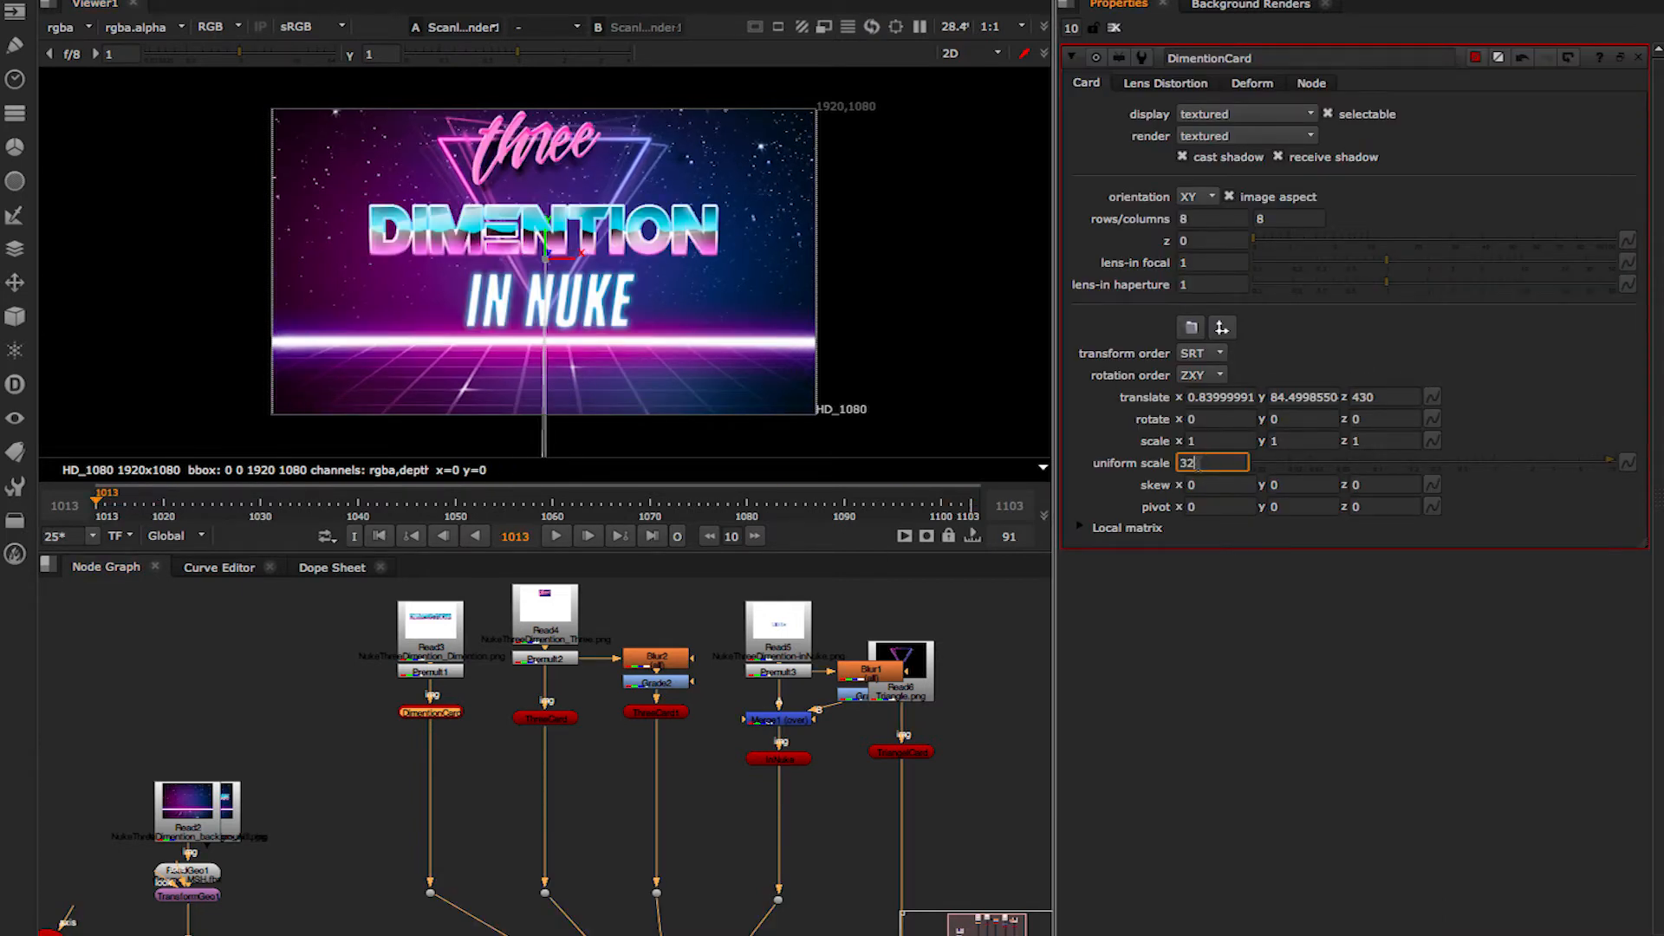
drag(545, 230, 544, 236)
Close all node properties and play the animation to review the DIMENTION text's motion, stopping at frame 1034.
click(652, 535)
drag(546, 506, 585, 526)
click(1114, 27)
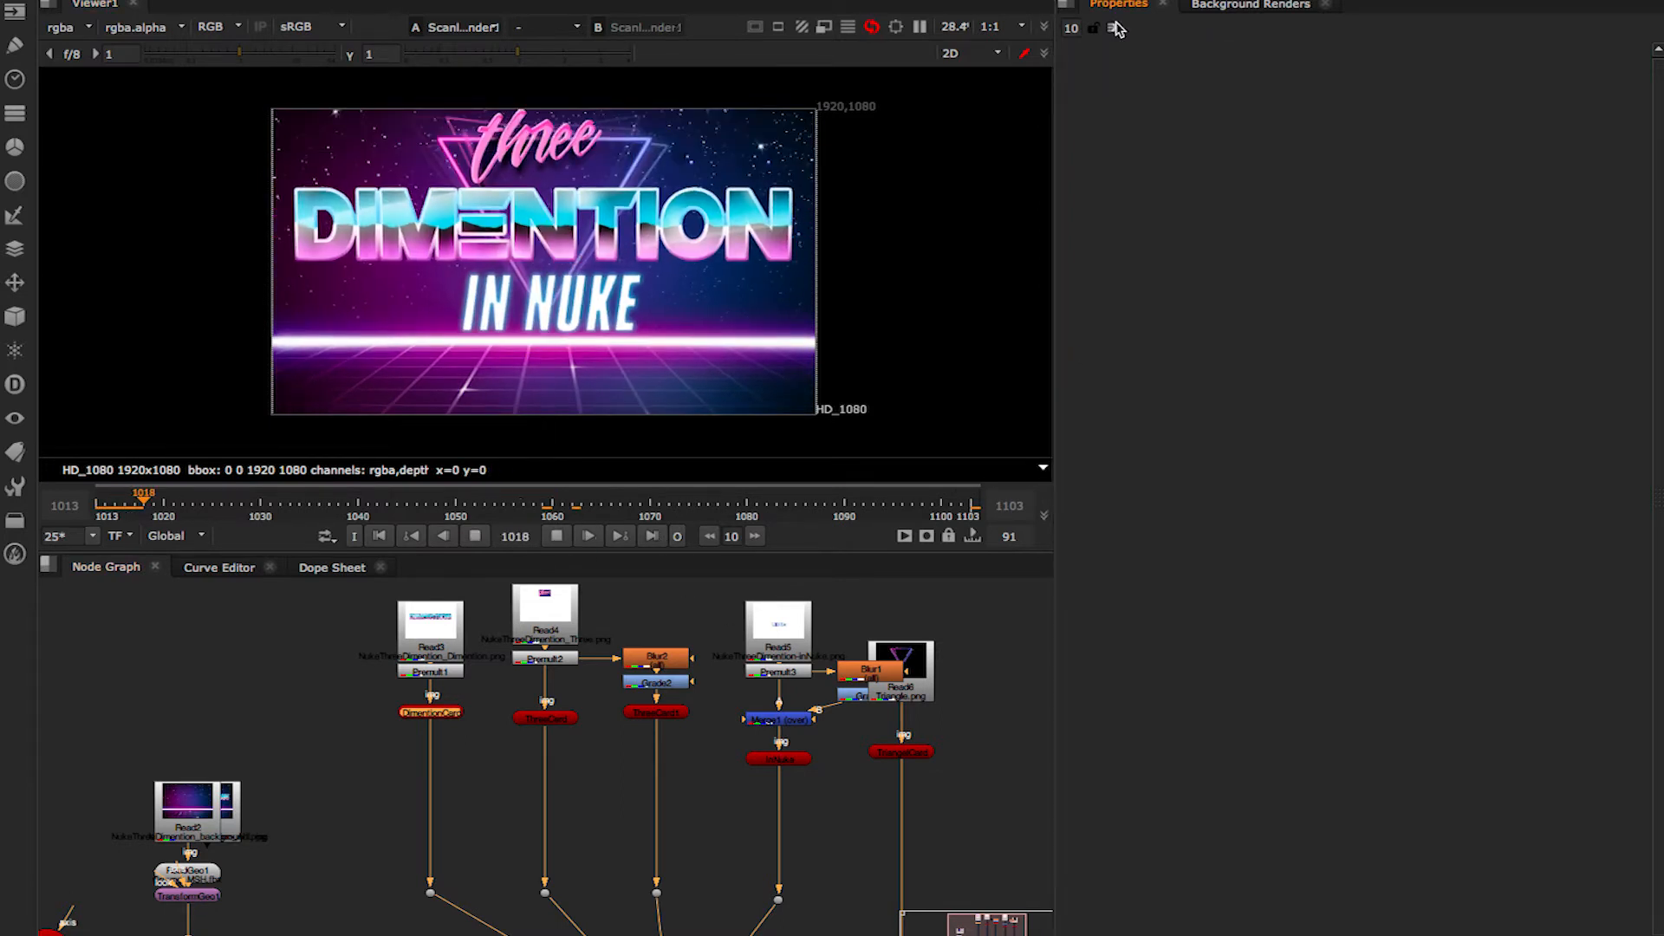
click(451, 539)
Set the DimentionCard's translate z to 370 and uniform scale to 170, and review the render in an enlarged viewer.
double_click(430, 713)
double_click(554, 720)
double_click(1384, 397)
text(370)
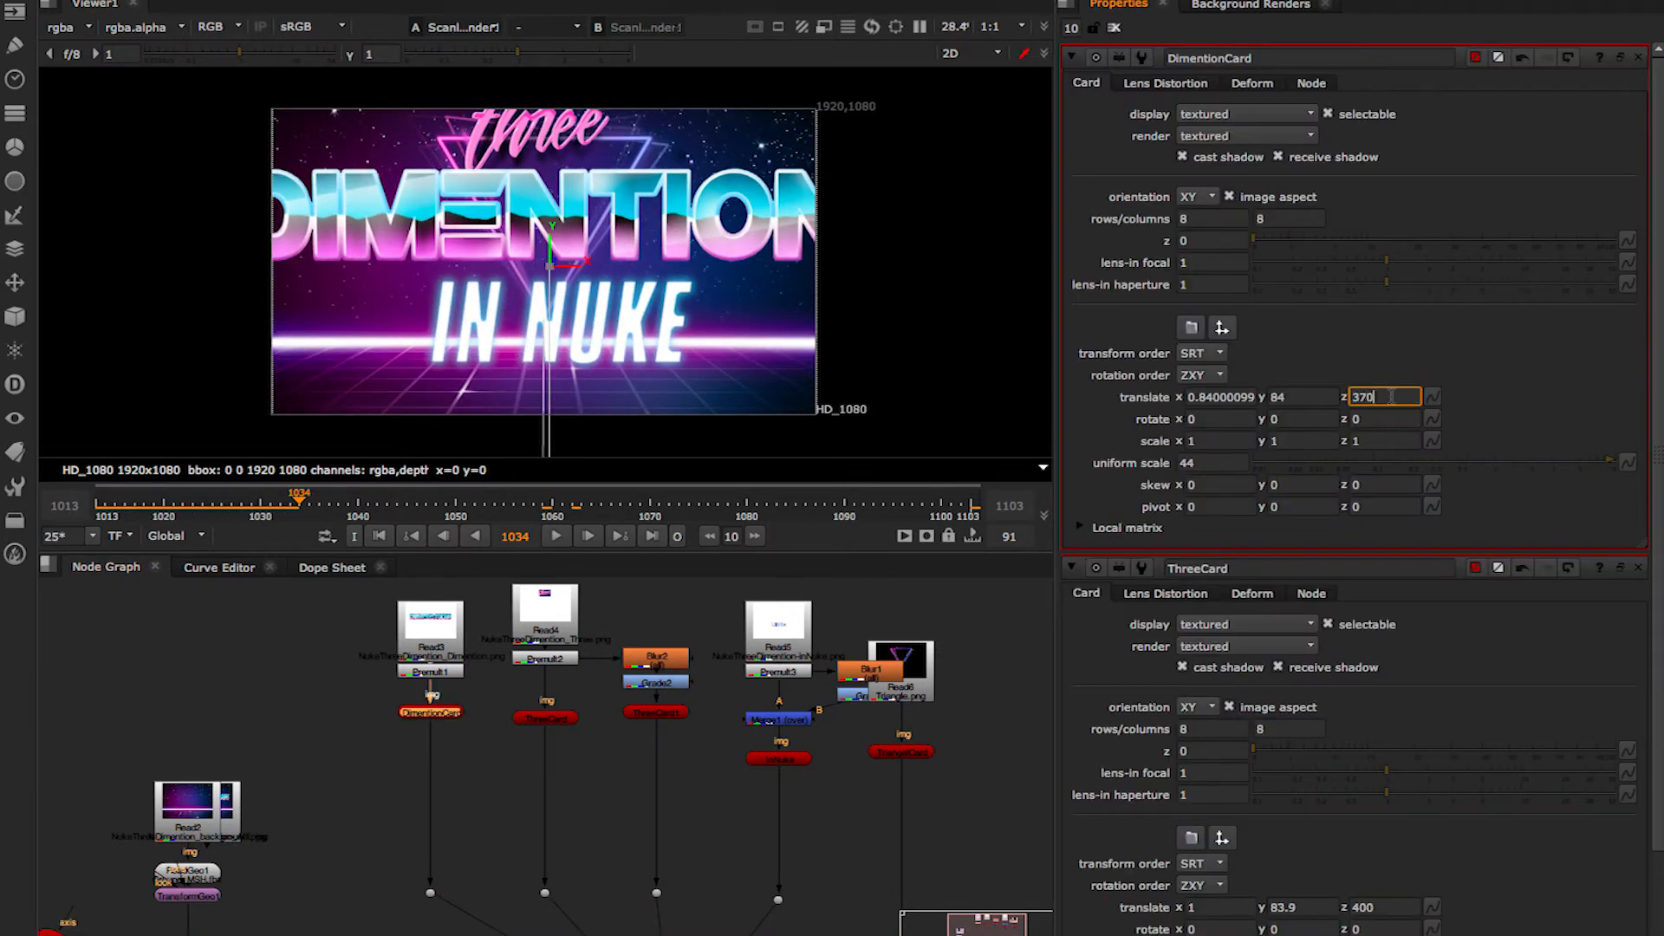
key(Return)
double_click(1209, 463)
text(44)
double_click(1194, 464)
text(170)
click(655, 535)
key(space)
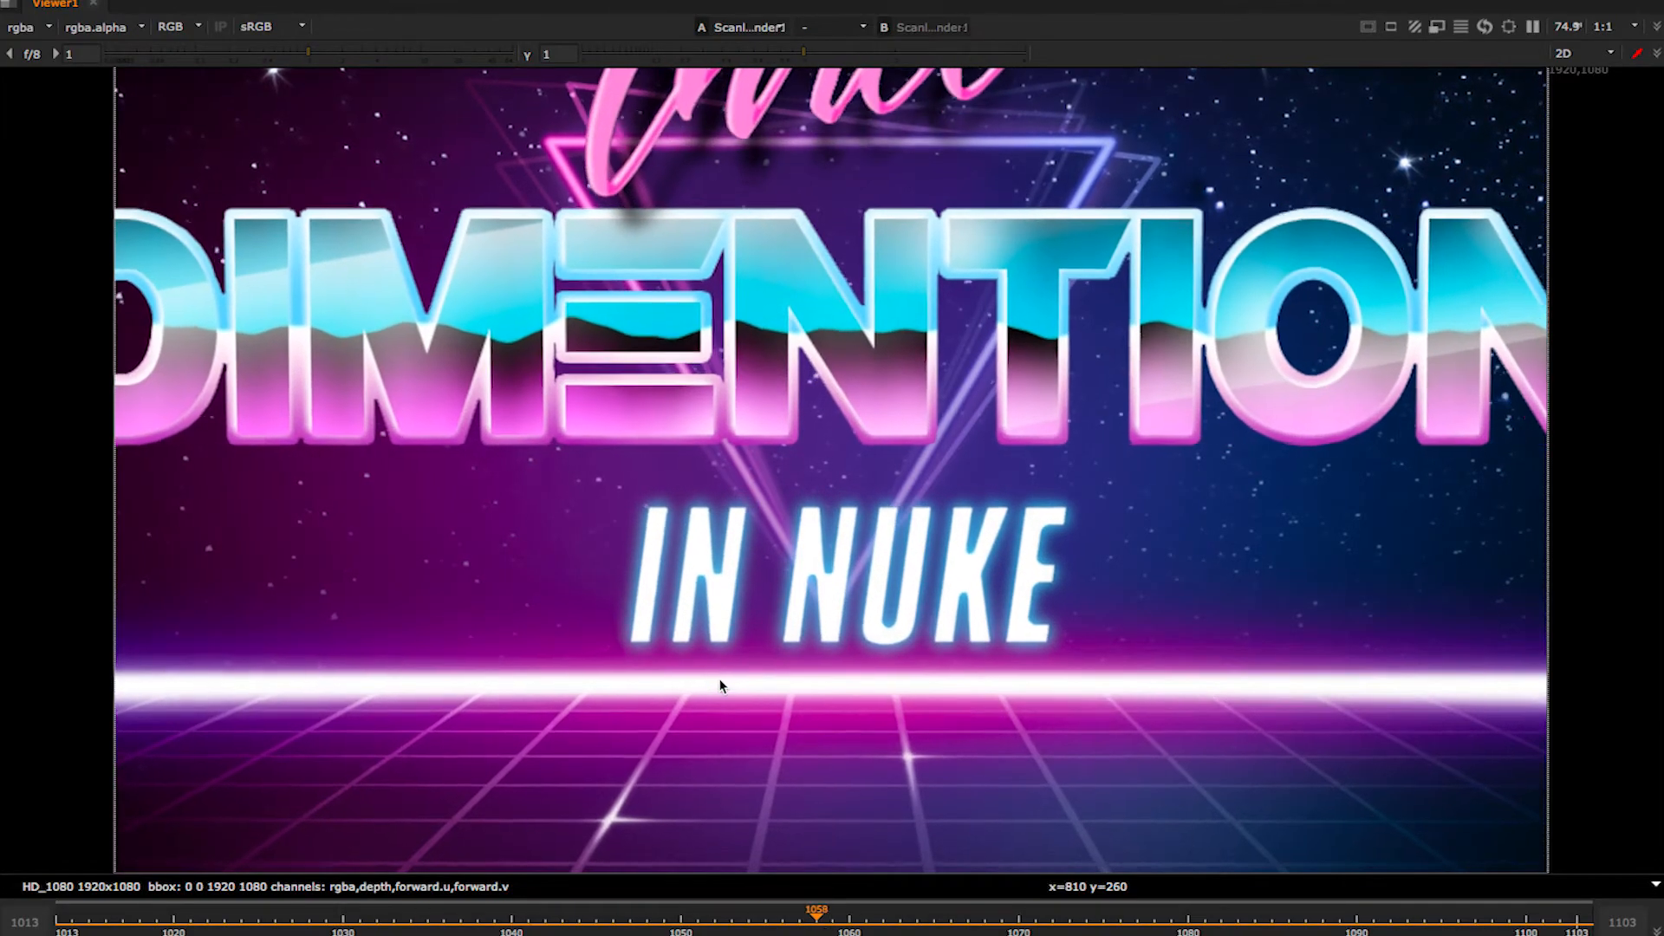